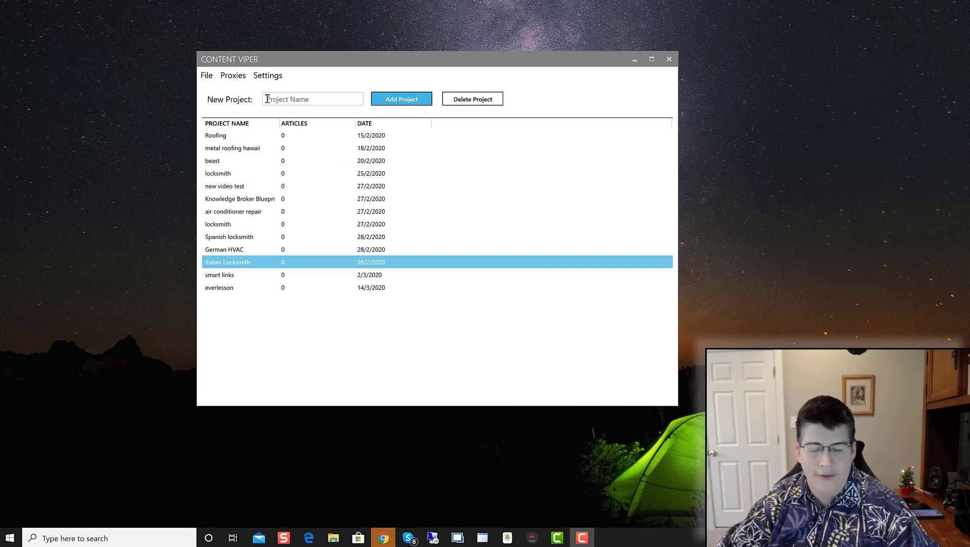
Step: Add a new project named 'Keto Diet' to the project list
{"action": "left_click", "coordinate": [234, 307]}
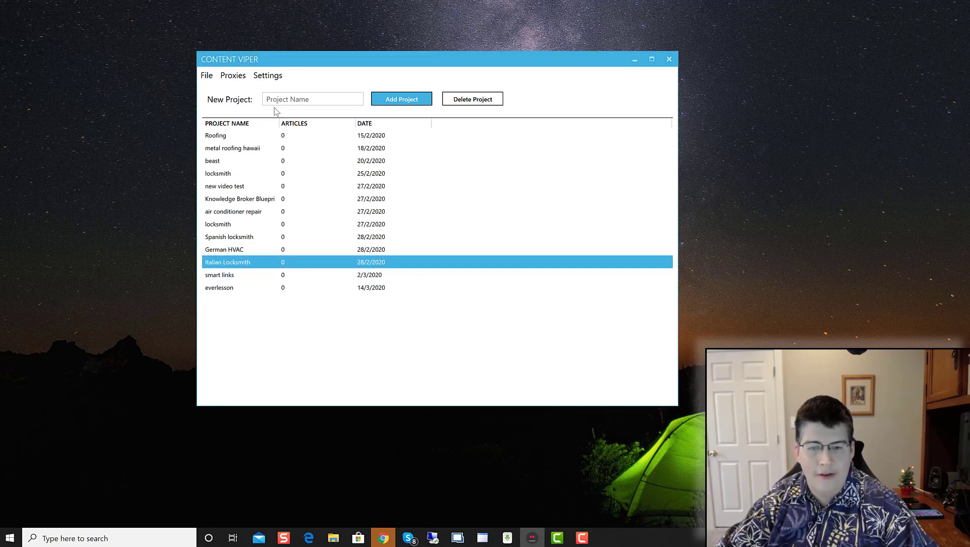
{"action": "left_click", "coordinate": [311, 100]}
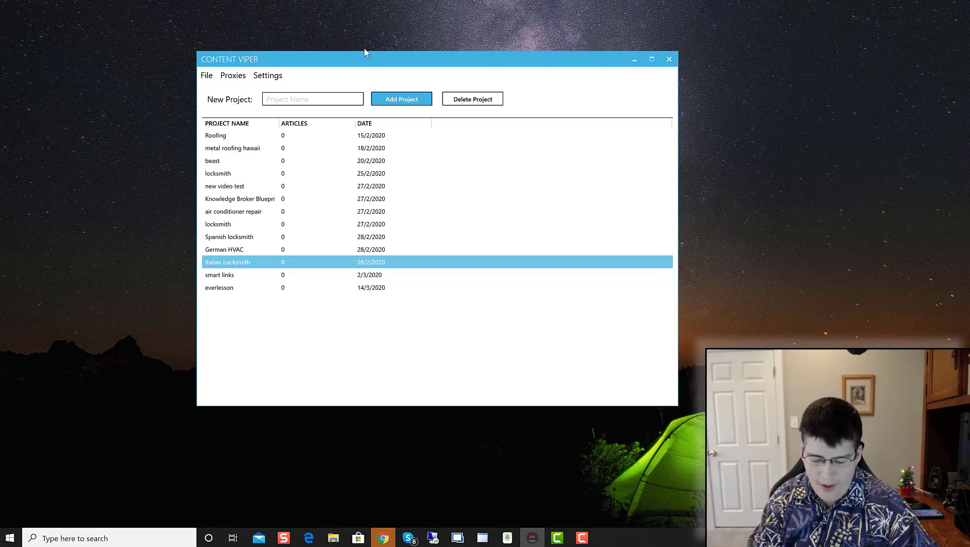
{"action": "type", "text": "Keto Diet"}
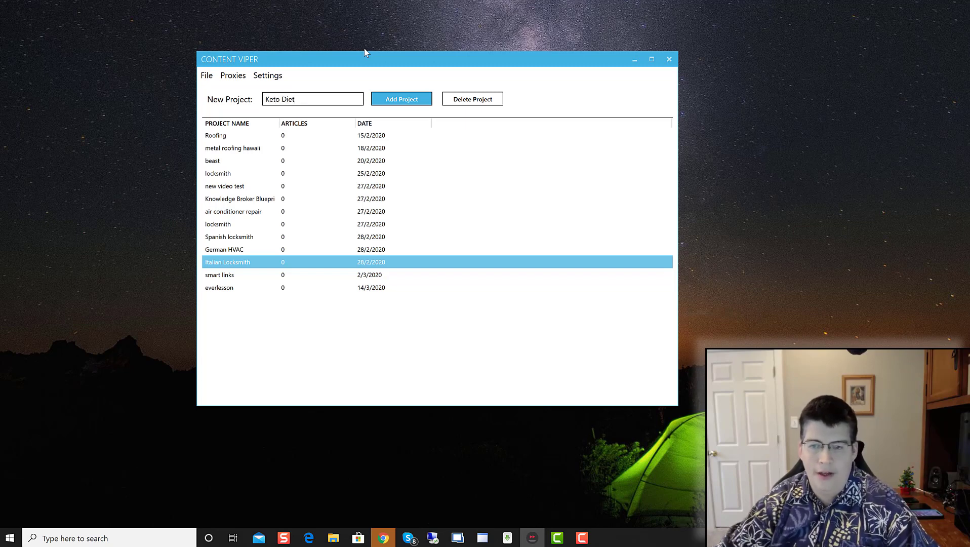
{"action": "left_click", "coordinate": [405, 99]}
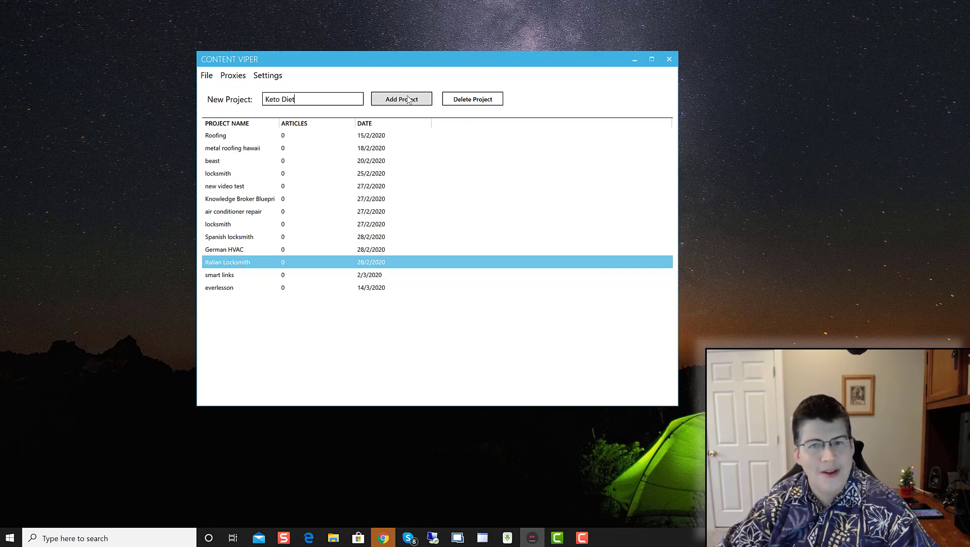
{"action": "left_click", "coordinate": [409, 99]}
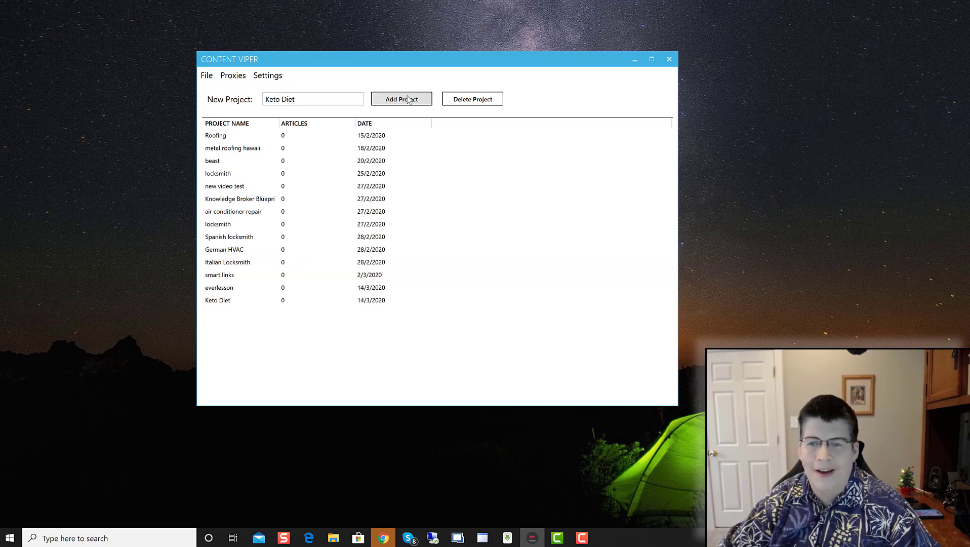
Step: Open the Keto Diet project and enter the keywords 'keto diet' and 'ketogenic diet'
{"action": "double_click", "coordinate": [249, 300]}
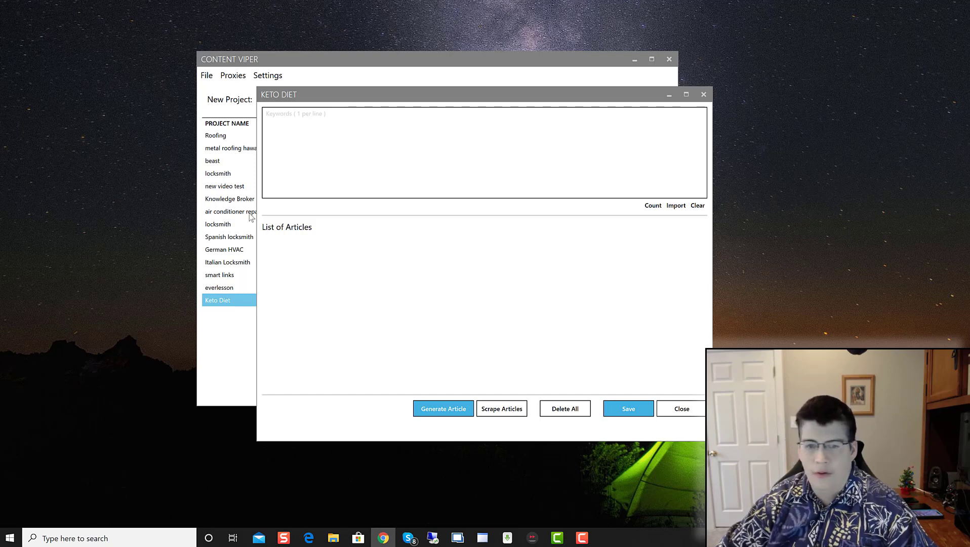
{"action": "left_click", "coordinate": [305, 147]}
{"action": "type", "text": "keto diet "}
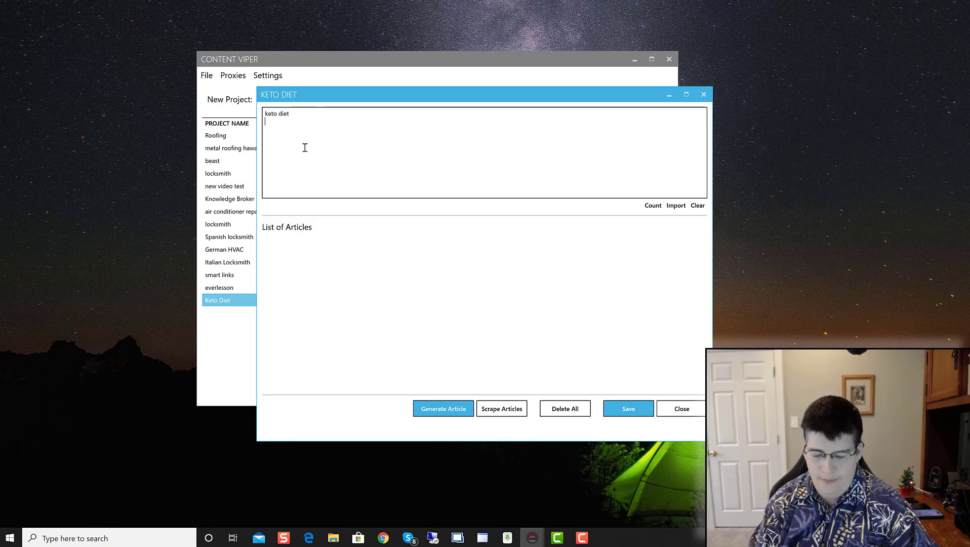
{"action": "type", "text": "keto"}
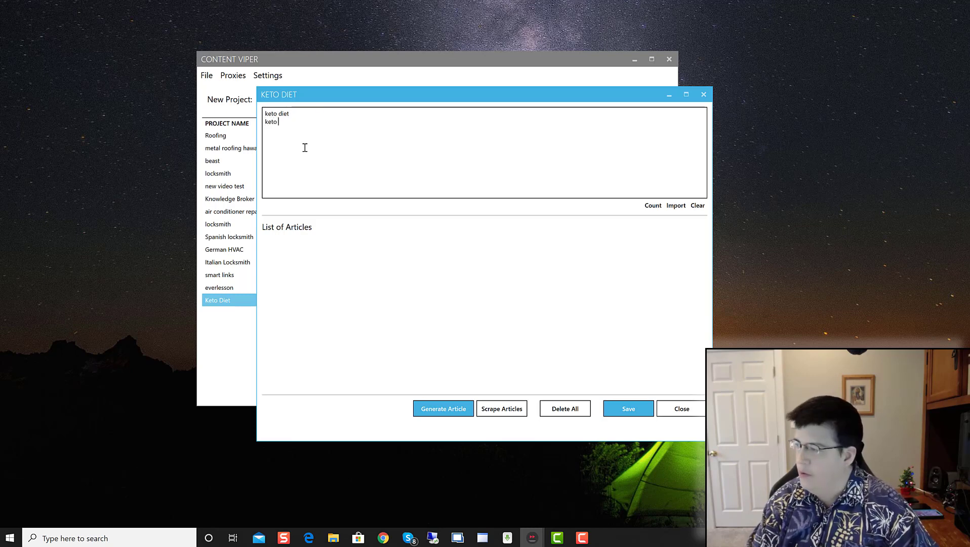
{"action": "type", "text": " diet meal p"}
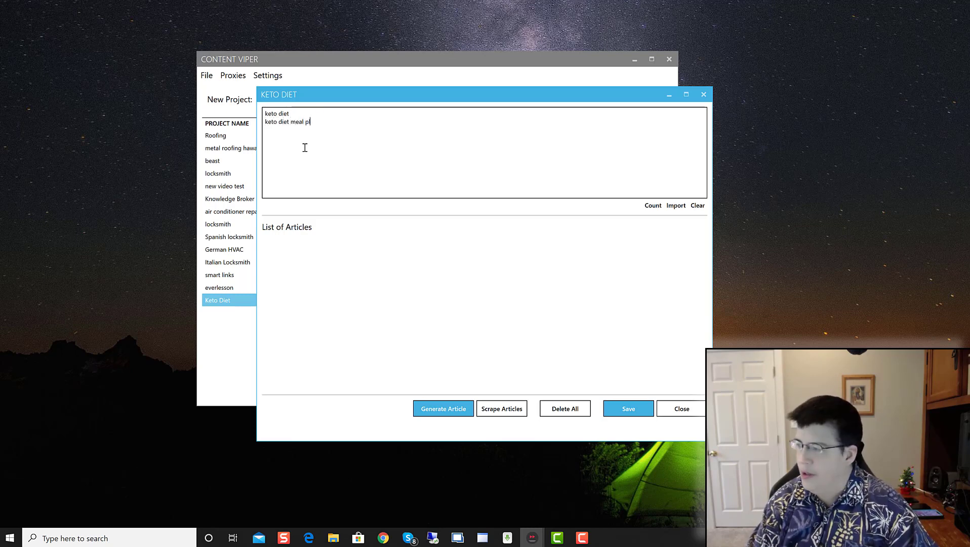
{"action": "type", "text": "lan"}
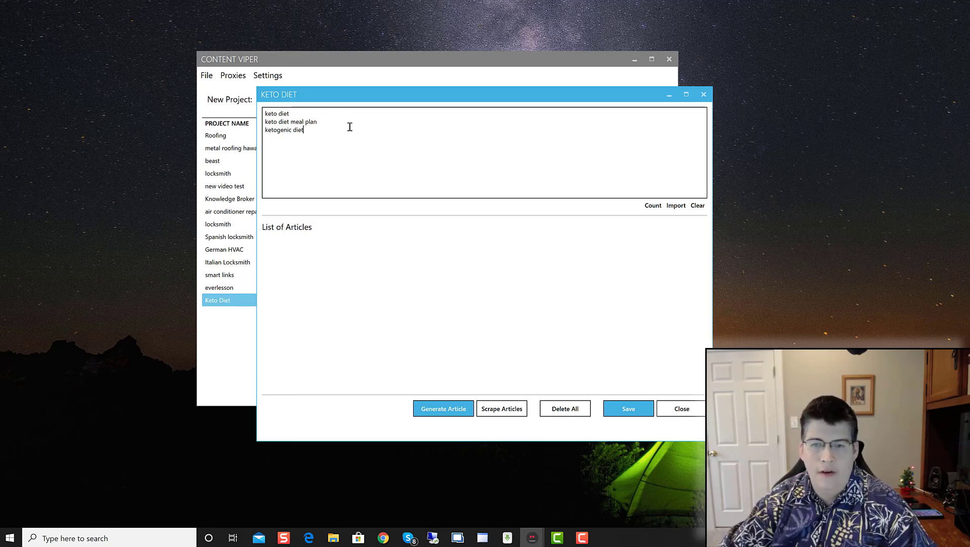
{"action": "left_click_drag", "start_coordinate": [317, 122], "coordinate": [265, 124]}
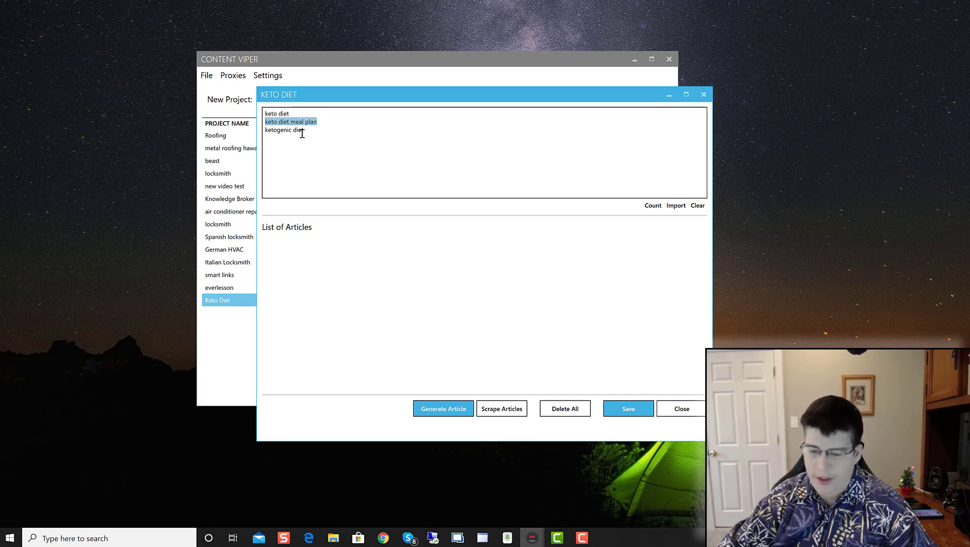
{"action": "key", "text": "BackSpace"}
{"action": "key", "text": "BackSpace"}
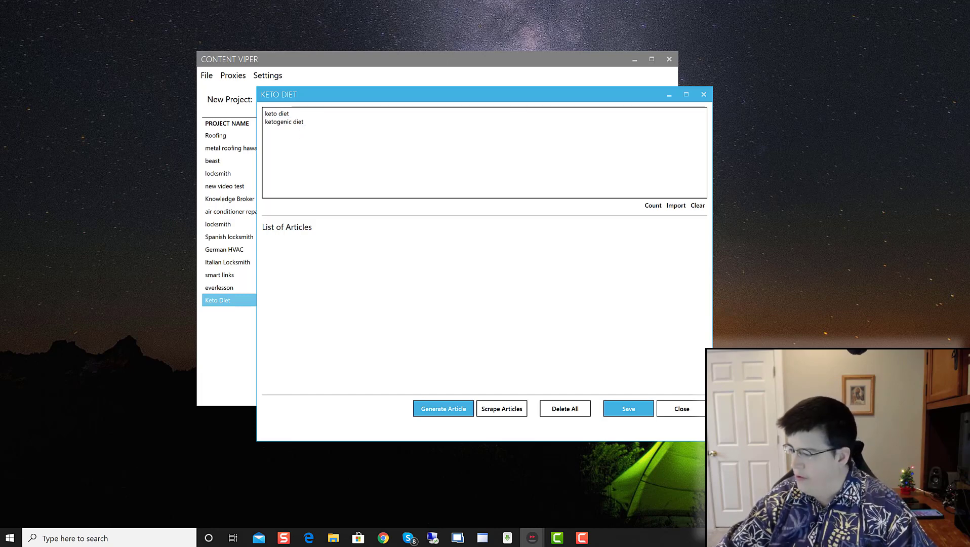
{"action": "key", "text": "alt+Tab"}
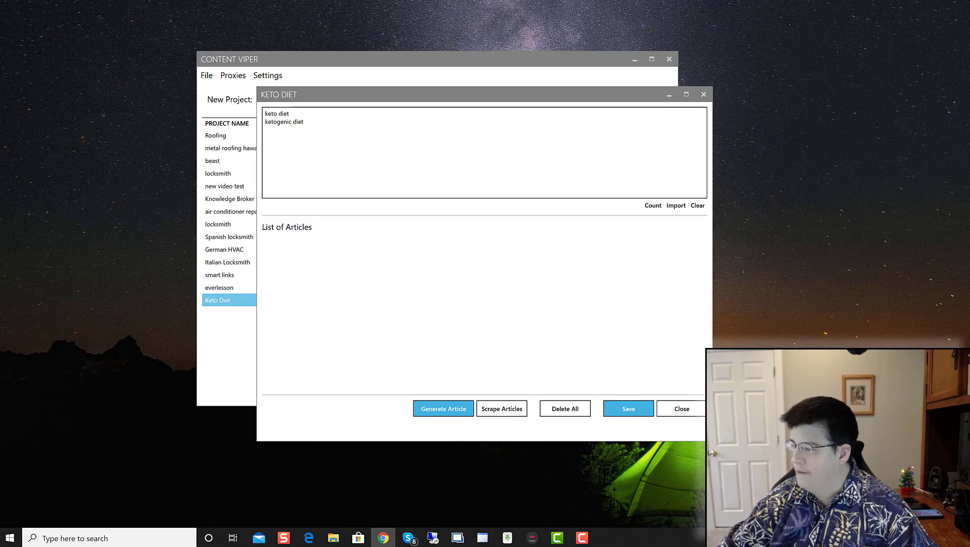
Step: Add keywords 'low carb weight loss' and 'low carb diet', confirm a count of 4, skip importing
{"action": "left_click", "coordinate": [376, 161]}
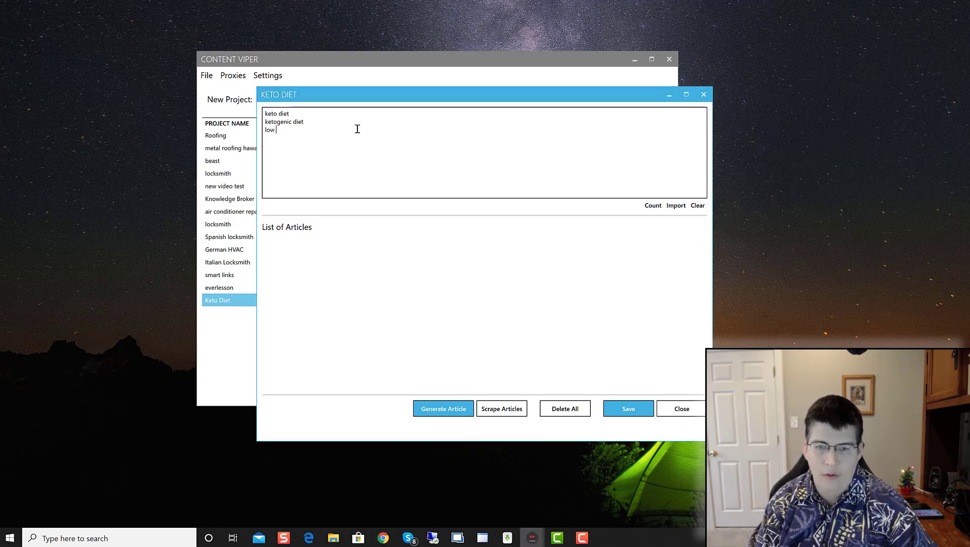
{"action": "key", "text": "Return"}
{"action": "type", "text": "low carb weight"}
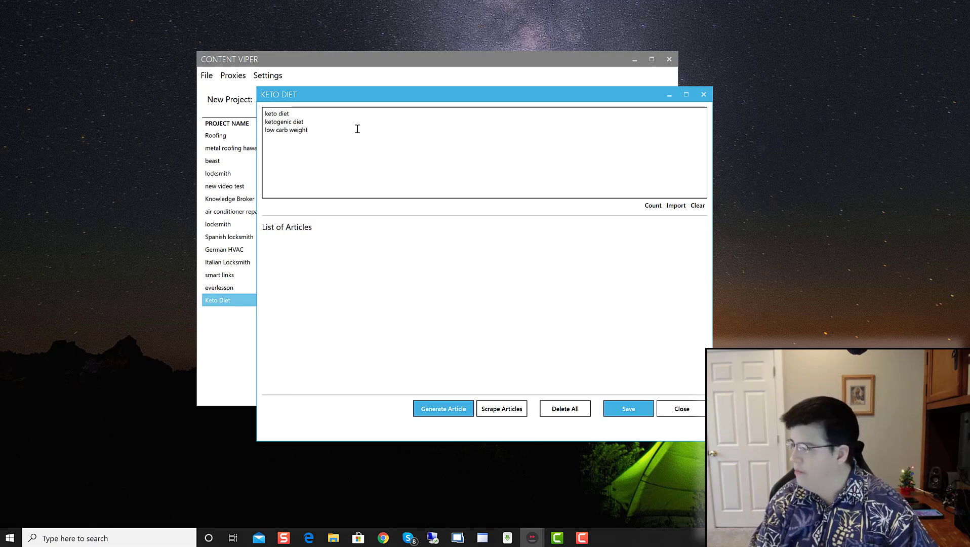
{"action": "type", "text": " loss"}
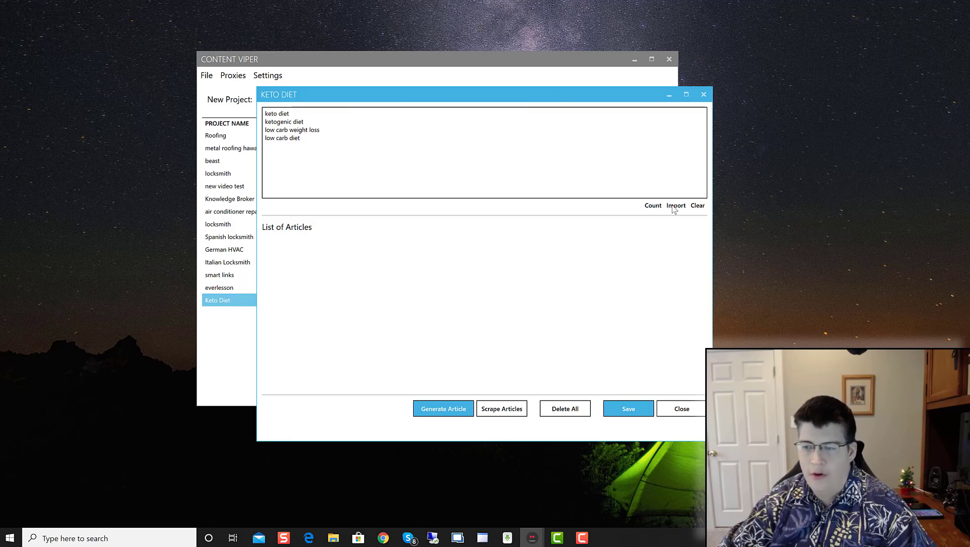
{"action": "left_click", "coordinate": [650, 205]}
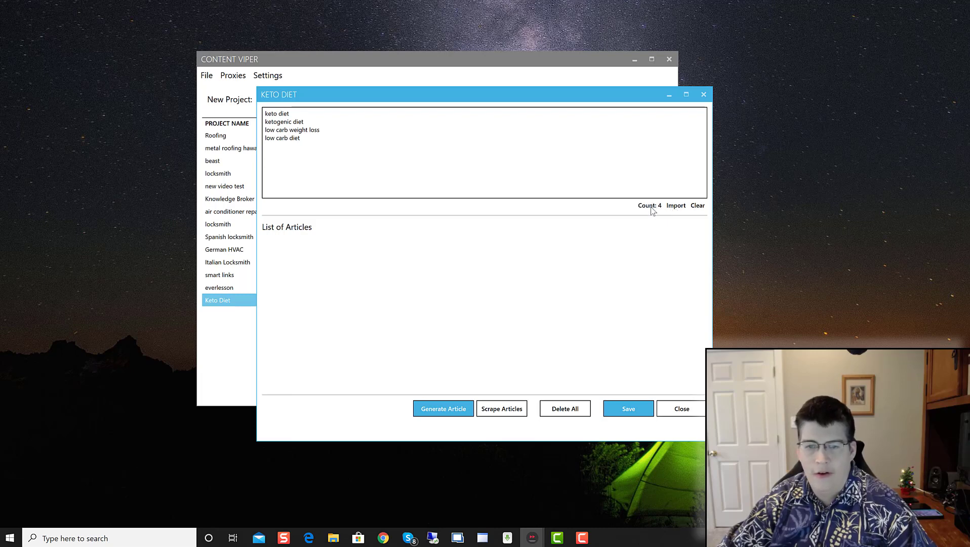
{"action": "left_click", "coordinate": [676, 206]}
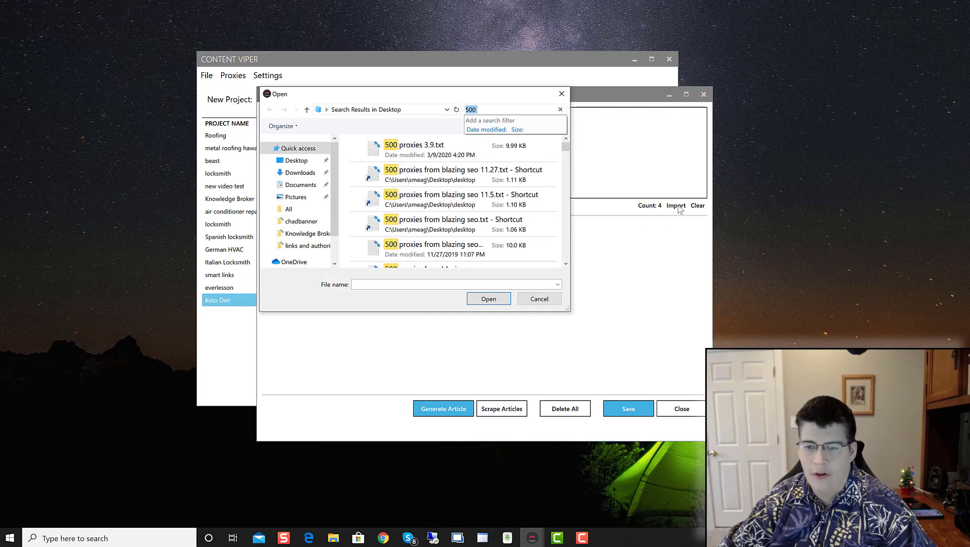
{"action": "left_click", "coordinate": [532, 302]}
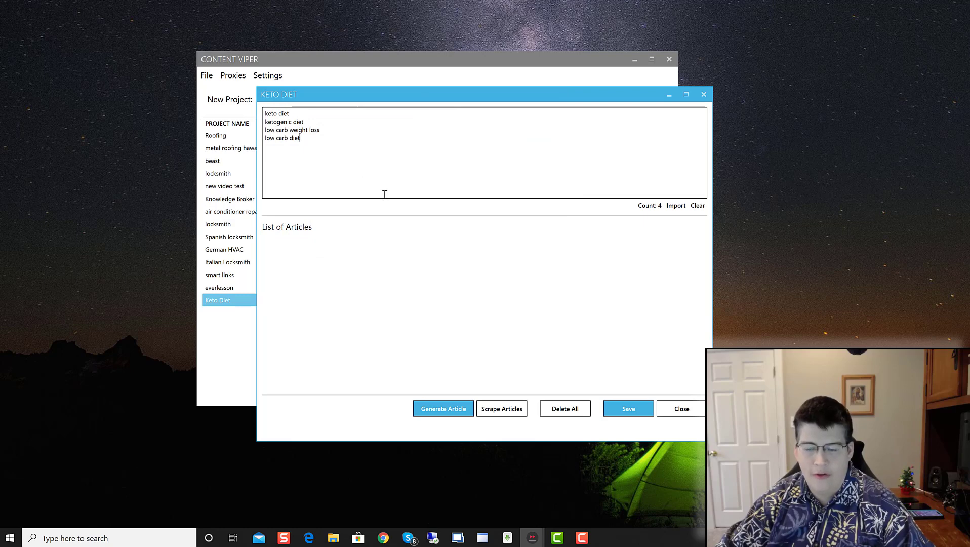
Step: Scrape articles for all four keywords and scroll through the resulting article files
{"action": "left_click", "coordinate": [510, 411]}
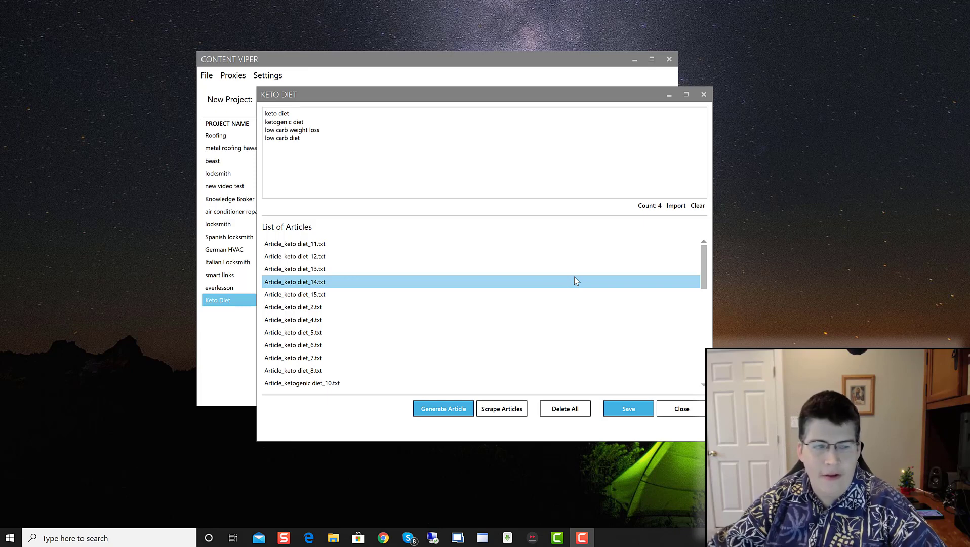
{"action": "scroll", "coordinate": [347, 284], "scroll_direction": "down", "scroll_amount": 10}
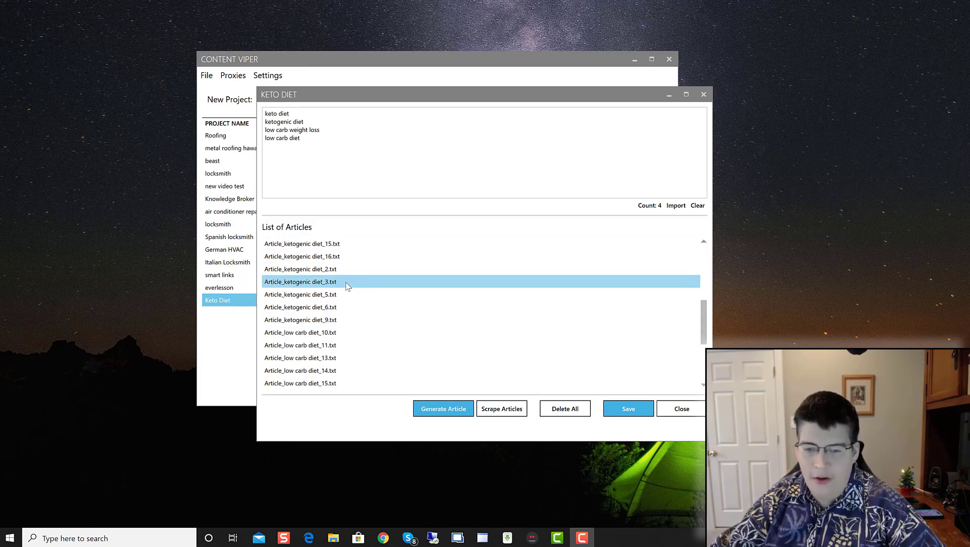
{"action": "scroll", "coordinate": [310, 356], "scroll_direction": "up", "scroll_amount": 10}
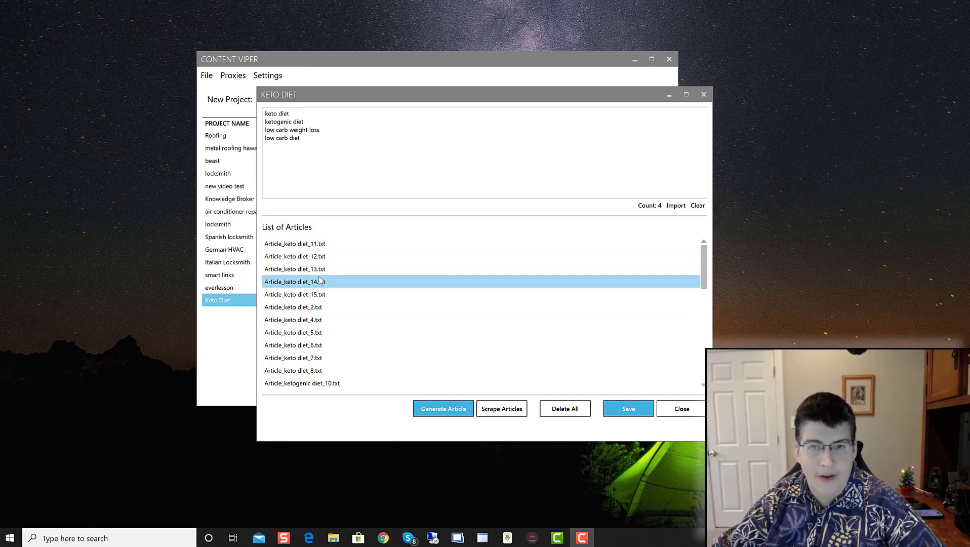
{"action": "double_click", "coordinate": [319, 244]}
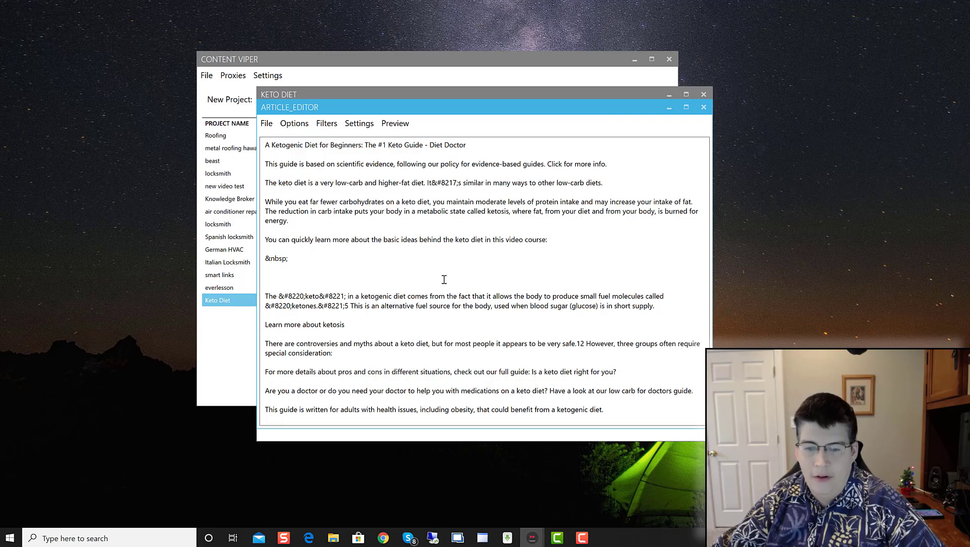
{"action": "scroll", "coordinate": [444, 280], "scroll_direction": "down", "scroll_amount": 7}
{"action": "scroll", "coordinate": [444, 280], "scroll_direction": "down", "scroll_amount": 15}
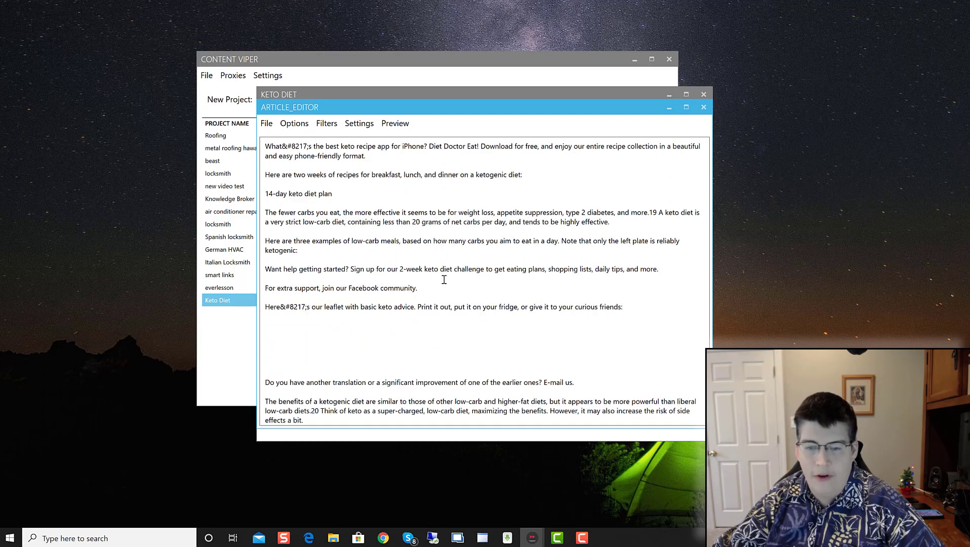
{"action": "scroll", "coordinate": [444, 279], "scroll_direction": "down", "scroll_amount": 5}
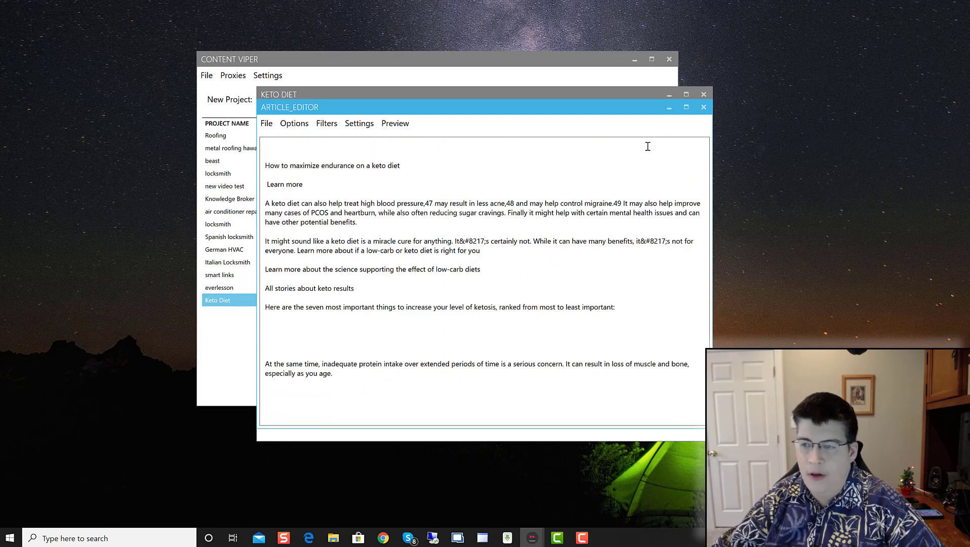
{"action": "left_click", "coordinate": [704, 107]}
{"action": "double_click", "coordinate": [341, 253]}
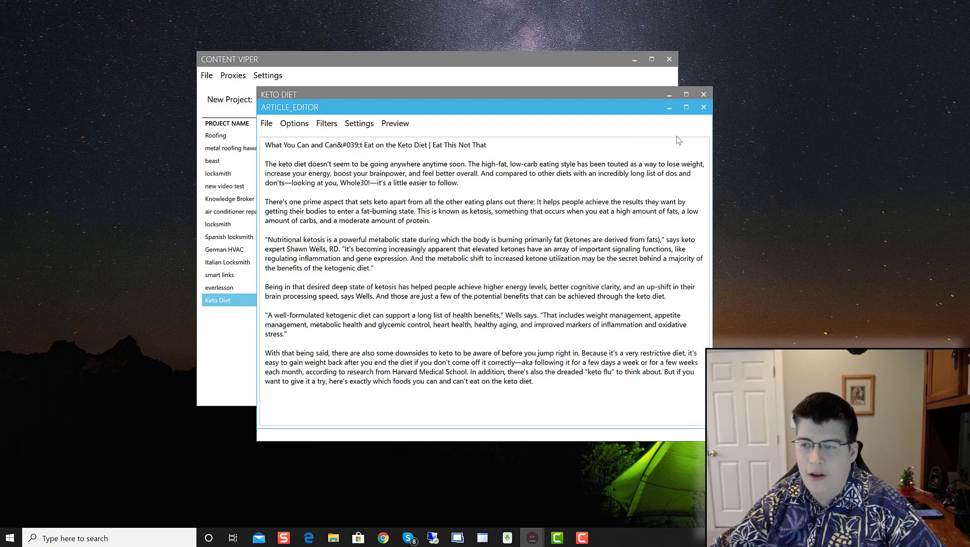
{"action": "left_click", "coordinate": [703, 107]}
{"action": "double_click", "coordinate": [288, 267]}
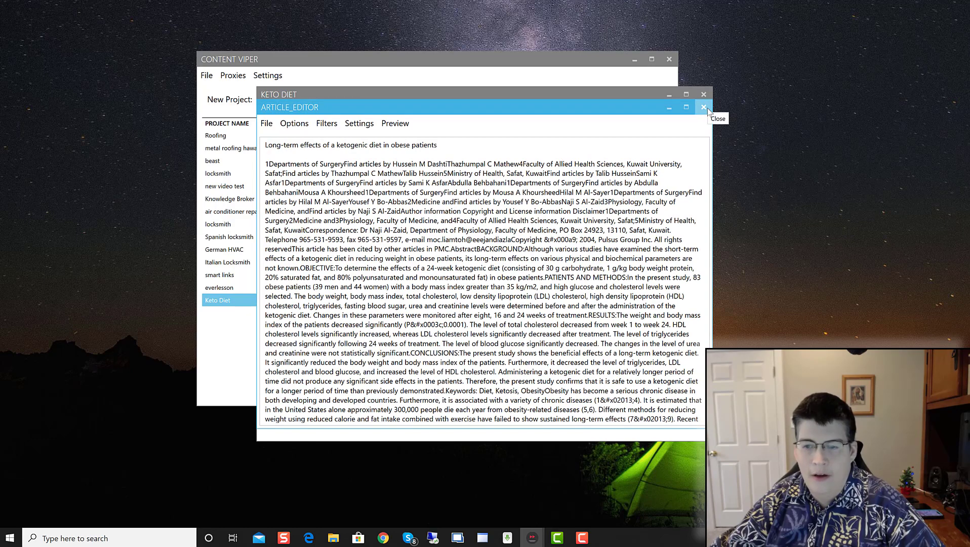
{"action": "left_click", "coordinate": [706, 108]}
{"action": "double_click", "coordinate": [288, 283]}
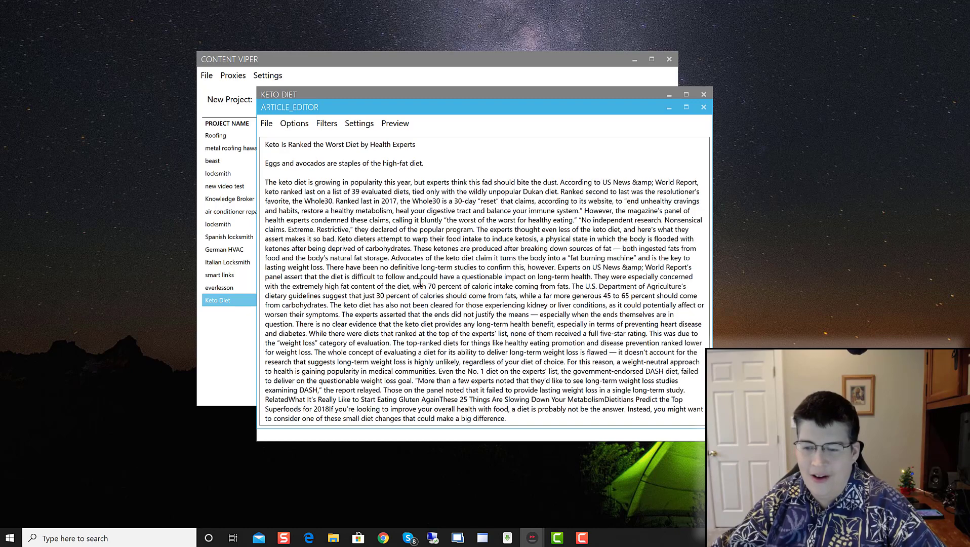
{"action": "left_click", "coordinate": [703, 108]}
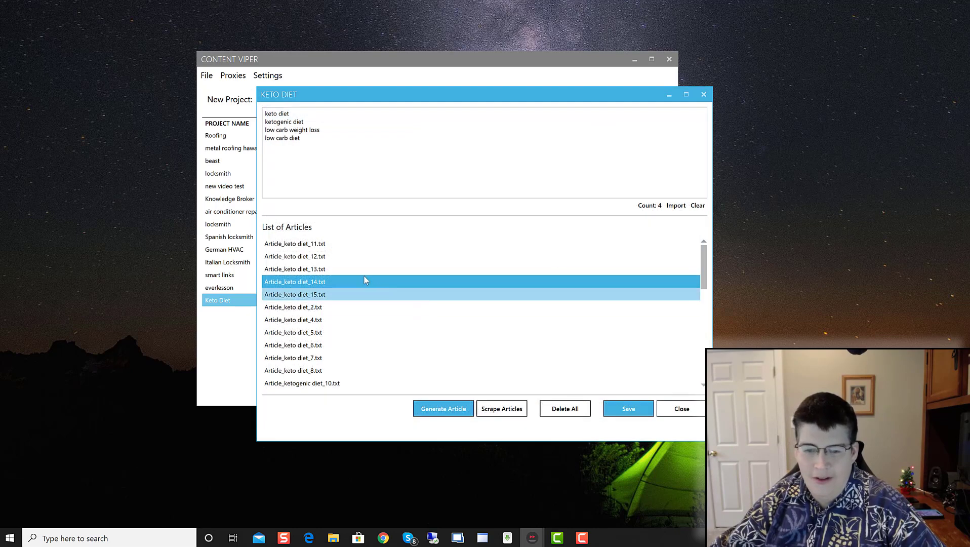
Step: Read through the Health.com food list and the ketogenic beginner's guide articles
{"action": "double_click", "coordinate": [327, 293]}
{"action": "scroll", "coordinate": [543, 277], "scroll_direction": "down", "scroll_amount": 20}
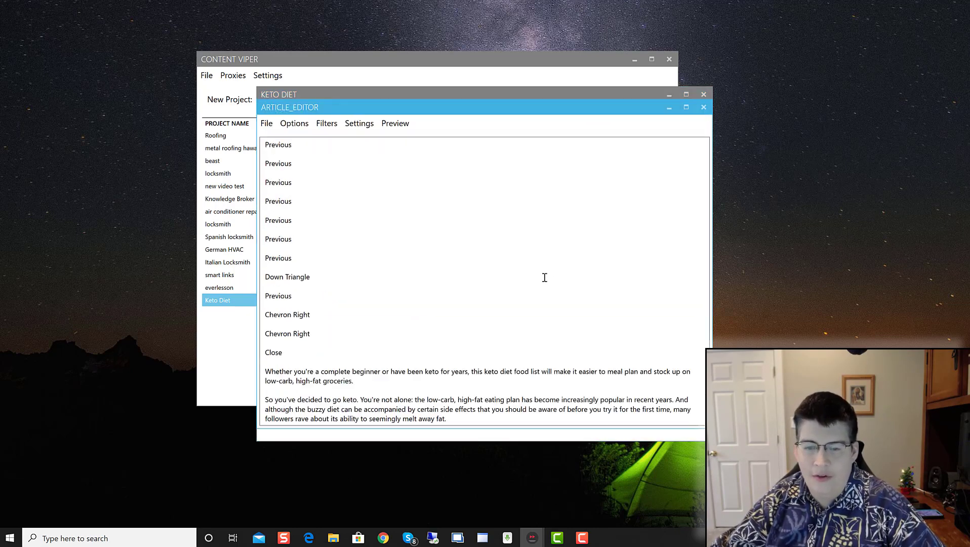
{"action": "scroll", "coordinate": [544, 277], "scroll_direction": "down", "scroll_amount": 15}
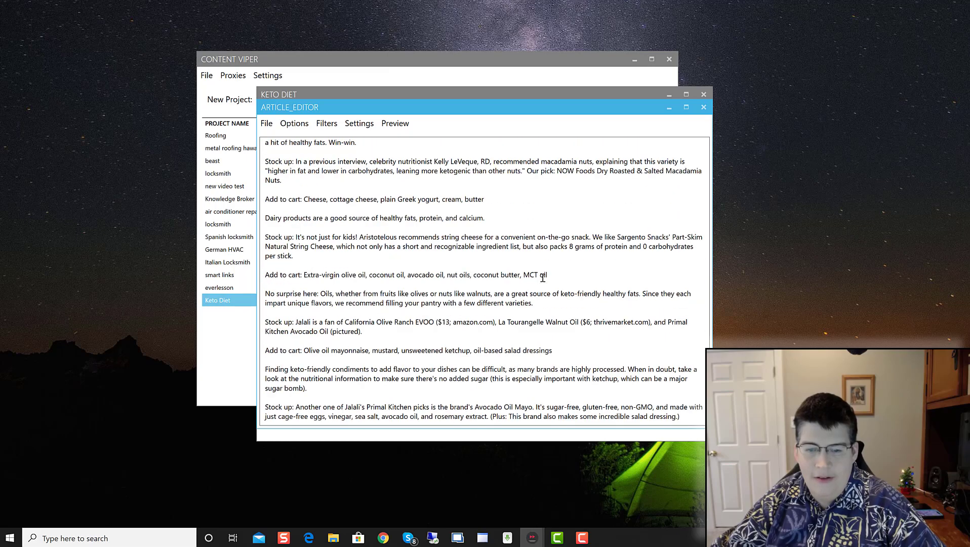
{"action": "scroll", "coordinate": [543, 278], "scroll_direction": "up", "scroll_amount": 20}
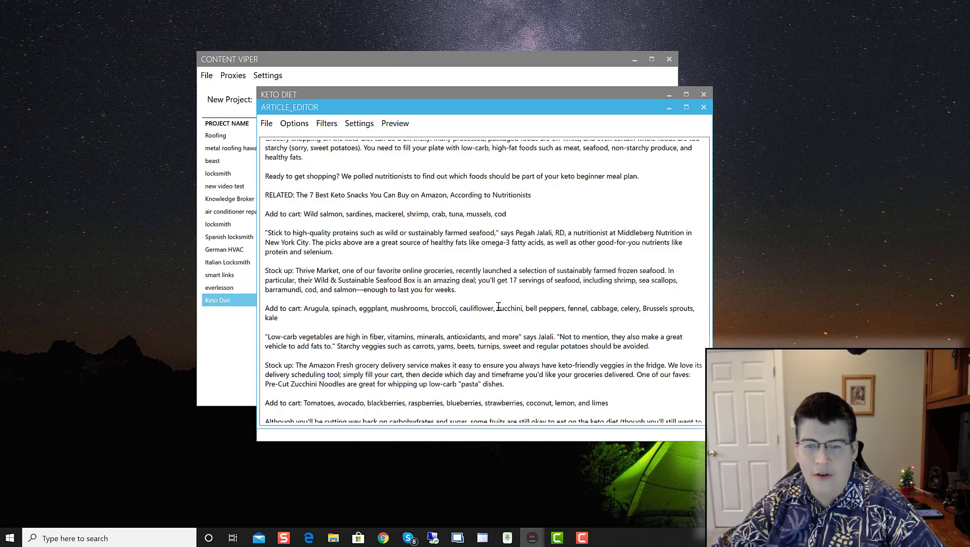
{"action": "scroll", "coordinate": [498, 306], "scroll_direction": "up", "scroll_amount": 10}
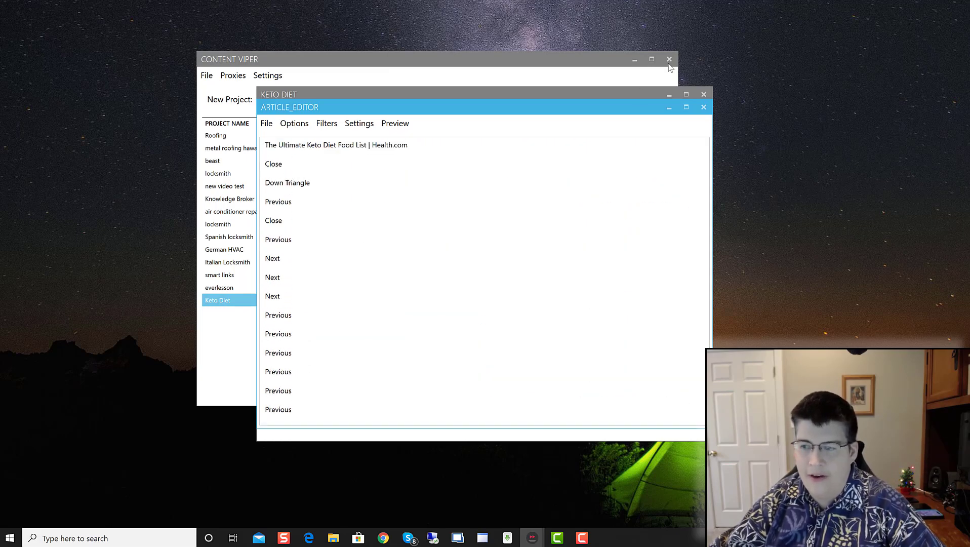
{"action": "left_click", "coordinate": [703, 106]}
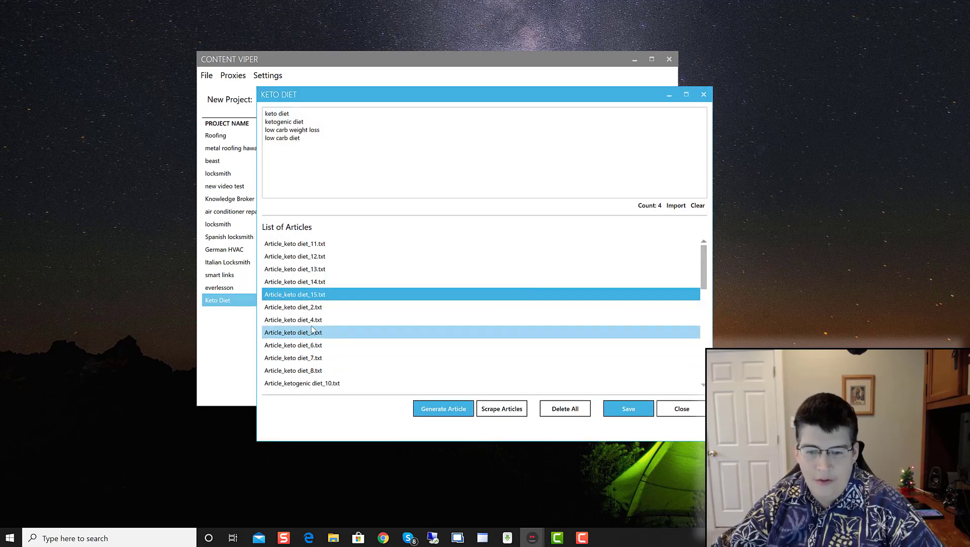
{"action": "double_click", "coordinate": [310, 307]}
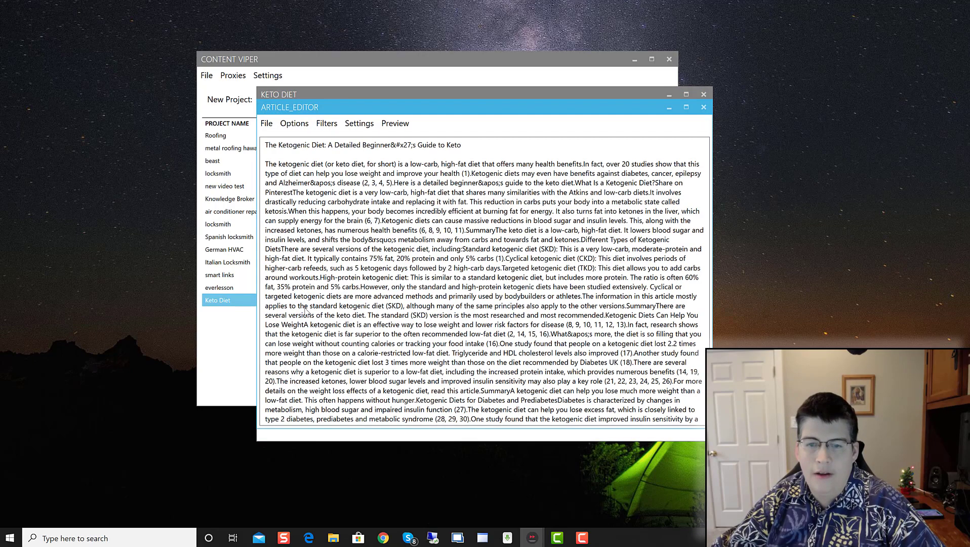
{"action": "scroll", "coordinate": [458, 334], "scroll_direction": "down", "scroll_amount": 15}
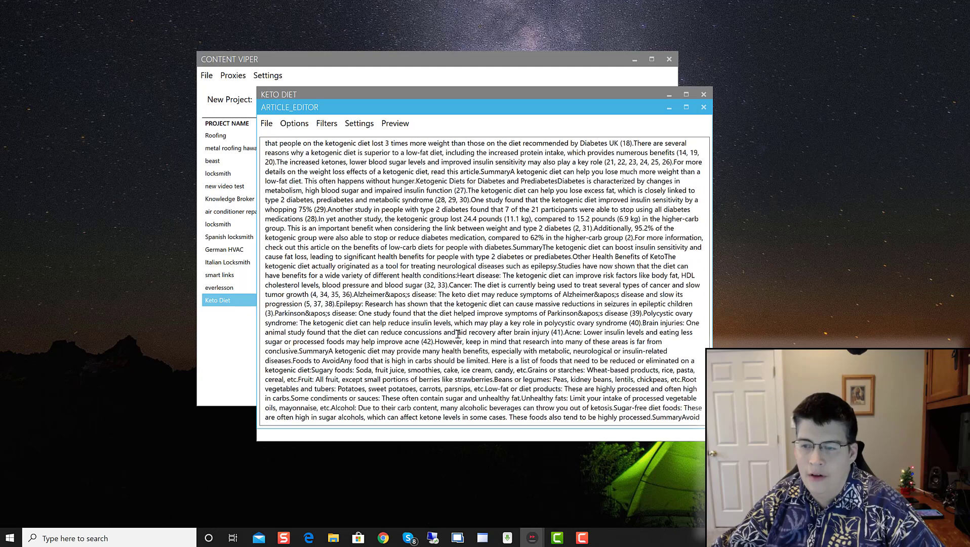
{"action": "scroll", "coordinate": [458, 334], "scroll_direction": "down", "scroll_amount": 4}
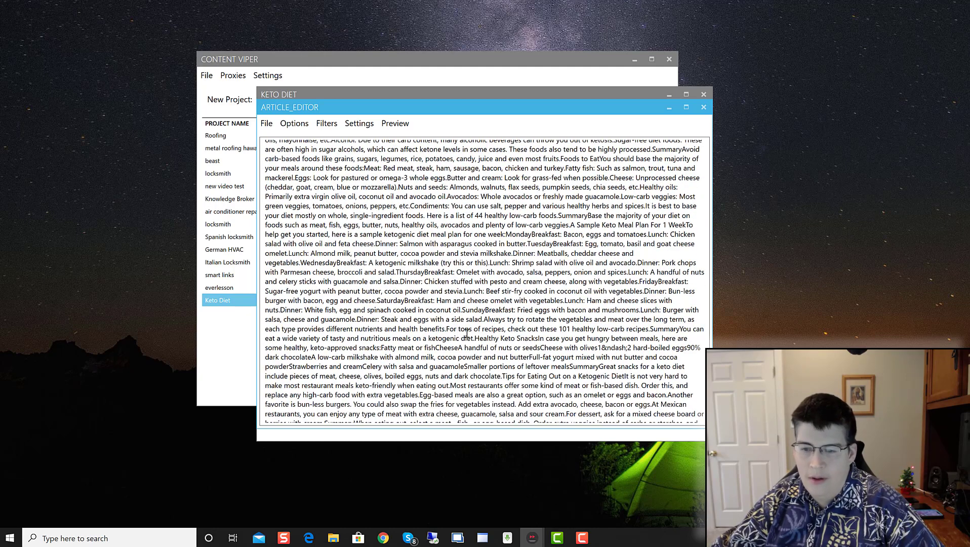
{"action": "left_click", "coordinate": [703, 107]}
Step: Skim the Everyday Health keto menu, Live Science keto, and keto flu study articles
{"action": "double_click", "coordinate": [278, 321]}
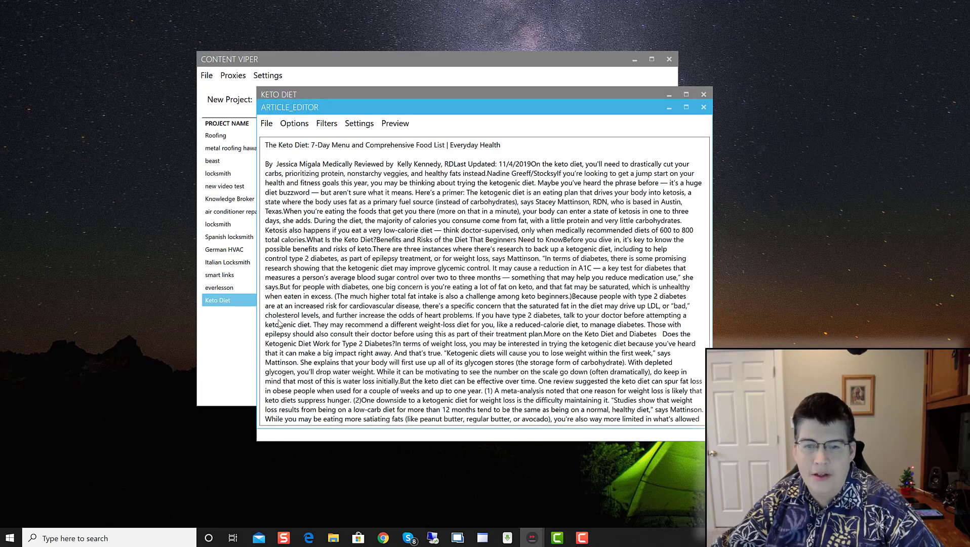
{"action": "left_click", "coordinate": [702, 107]}
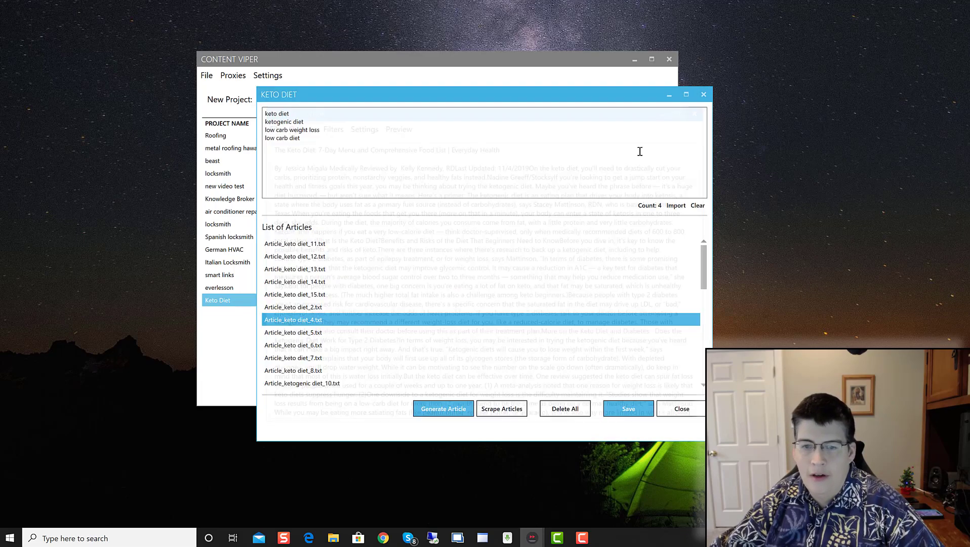
{"action": "double_click", "coordinate": [299, 332]}
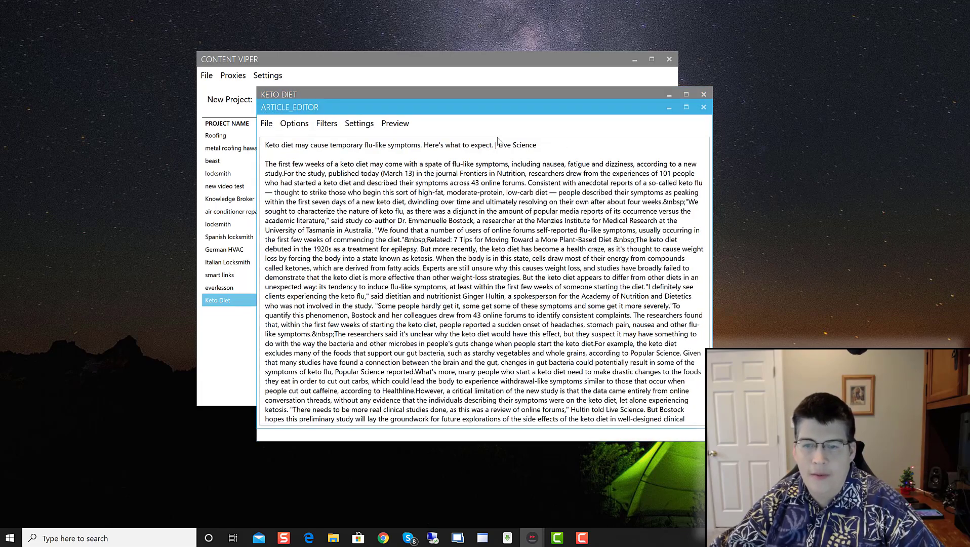
{"action": "left_click", "coordinate": [702, 107]}
{"action": "scroll", "coordinate": [403, 250], "scroll_direction": "down", "scroll_amount": 3}
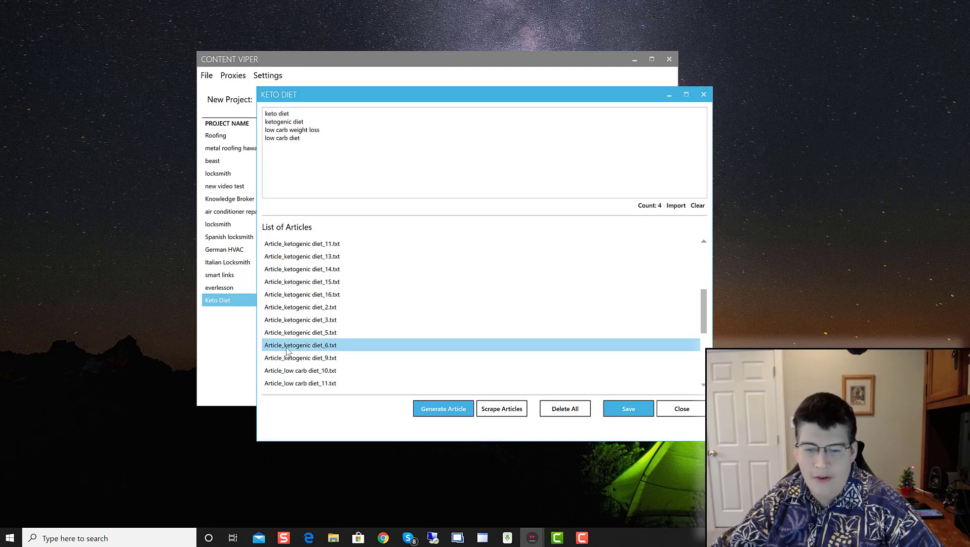
{"action": "double_click", "coordinate": [296, 338]}
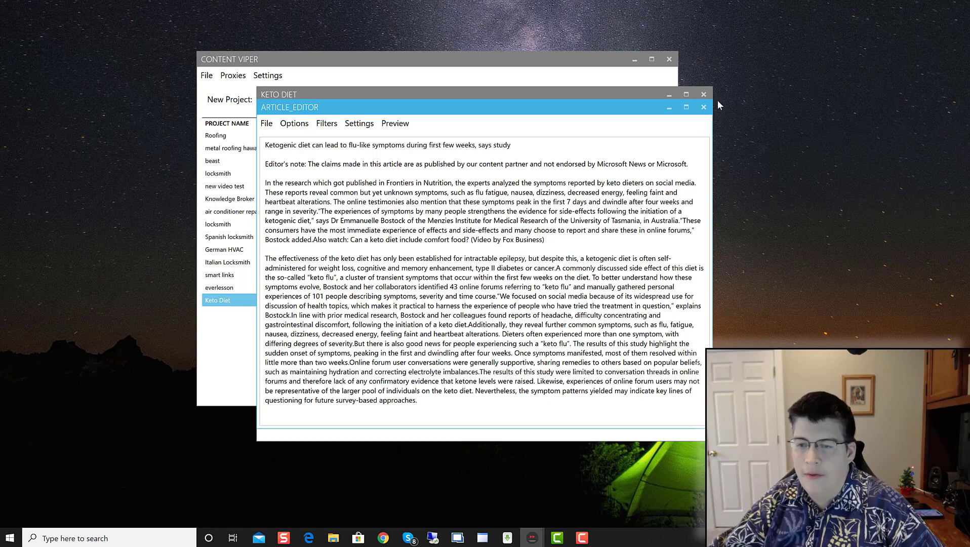
{"action": "left_click", "coordinate": [703, 108]}
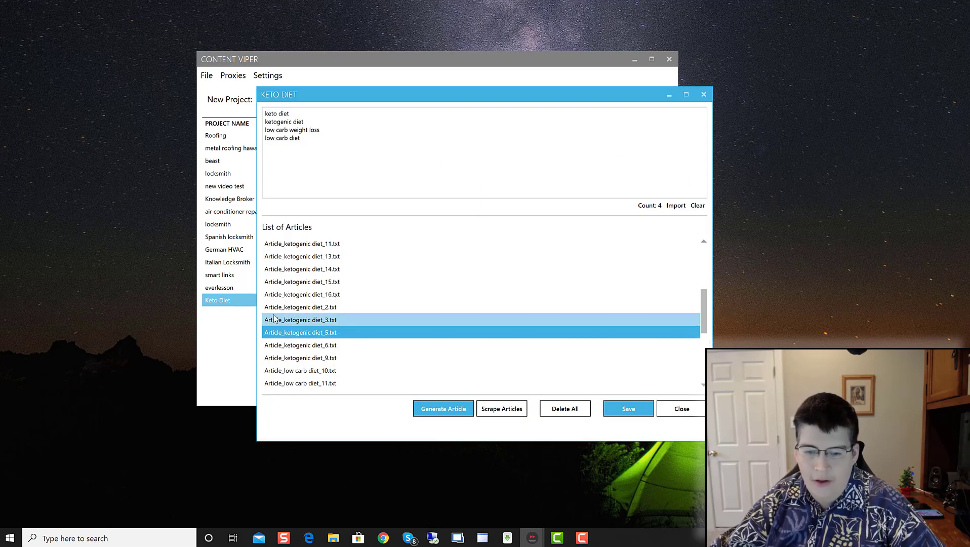
Step: Review the ketogenic diet articles: the Diet Doctor beginner's guide and the market report
{"action": "left_click", "coordinate": [273, 319]}
{"action": "double_click", "coordinate": [273, 319]}
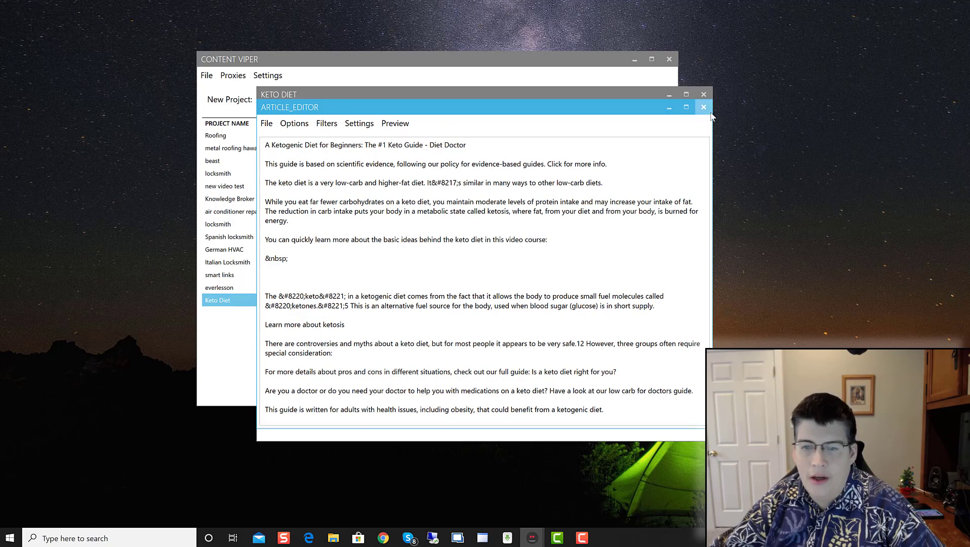
{"action": "scroll", "coordinate": [520, 235], "scroll_direction": "down", "scroll_amount": 10}
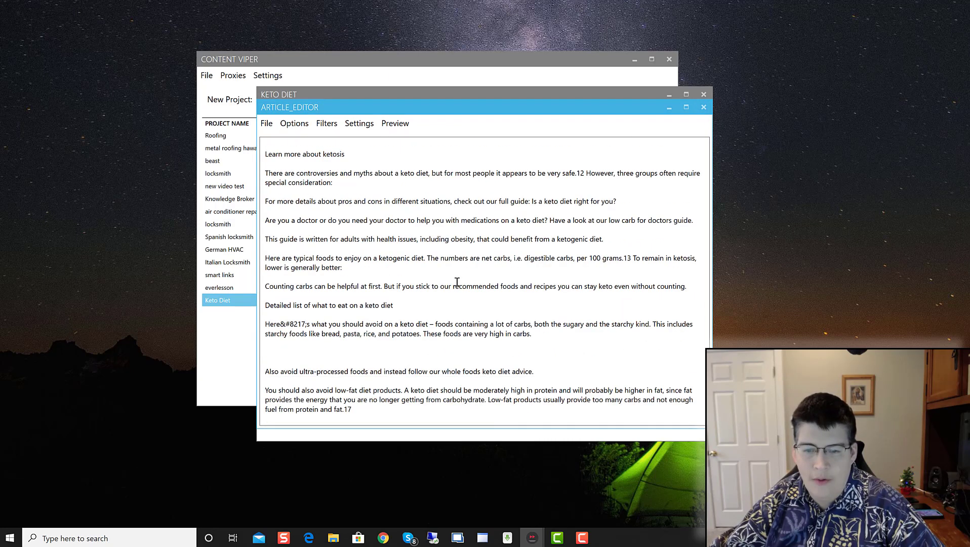
{"action": "left_click", "coordinate": [704, 107]}
{"action": "double_click", "coordinate": [326, 357]}
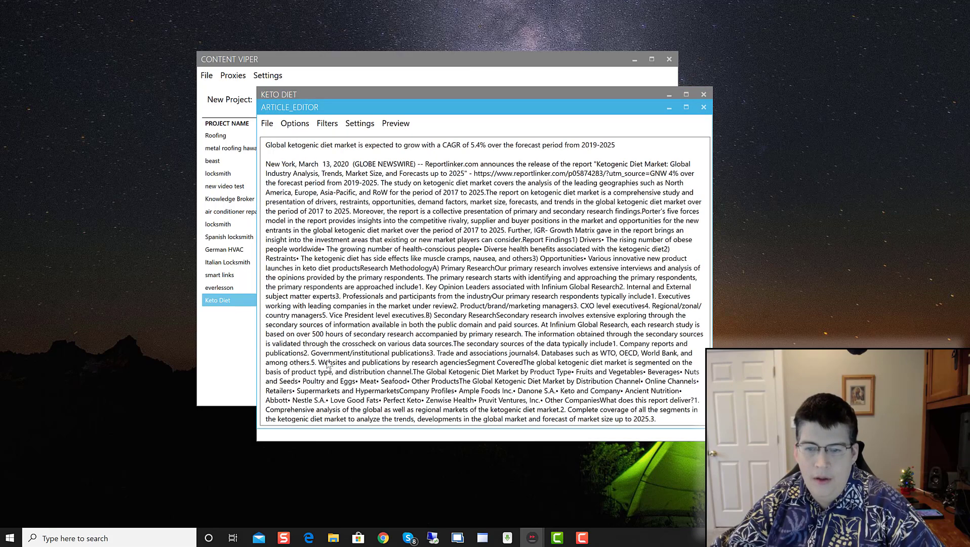
{"action": "left_click", "coordinate": [704, 107]}
Step: Check the low-carb meal plan article, then open the low-carb diet for diabetes article
{"action": "scroll", "coordinate": [366, 368], "scroll_direction": "down", "scroll_amount": 3}
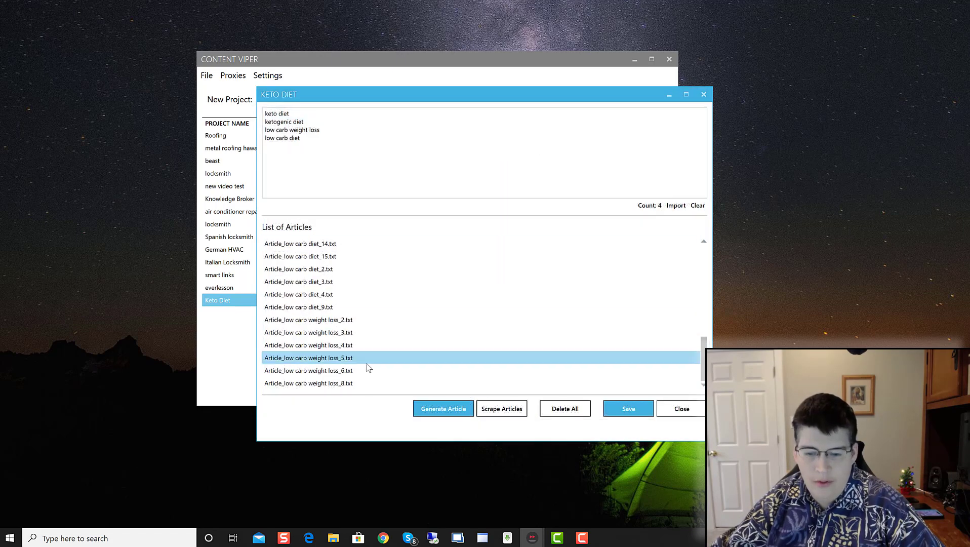
{"action": "double_click", "coordinate": [312, 270]}
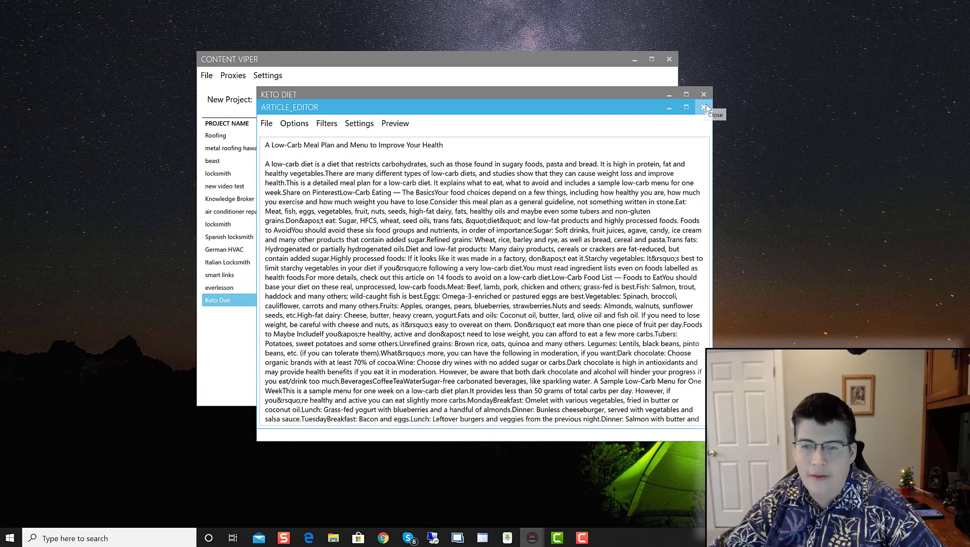
{"action": "left_click", "coordinate": [704, 107]}
{"action": "double_click", "coordinate": [318, 256]}
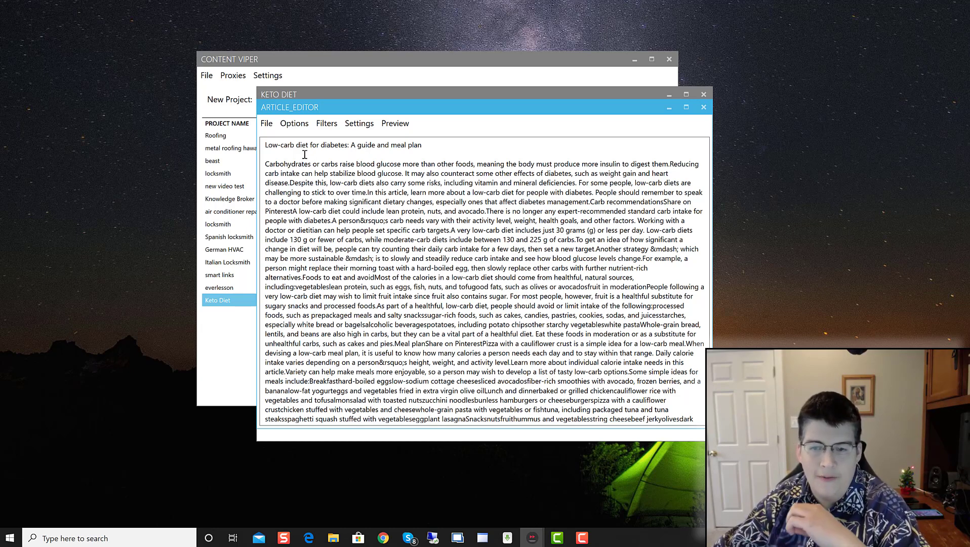
{"action": "scroll", "coordinate": [304, 154], "scroll_direction": "down", "scroll_amount": 15}
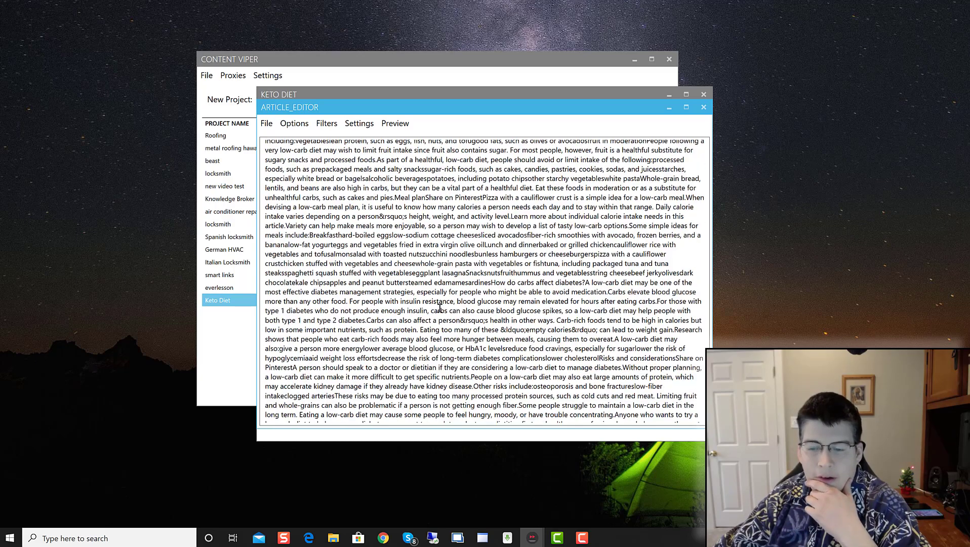
{"action": "scroll", "coordinate": [436, 315], "scroll_direction": "up", "scroll_amount": 15}
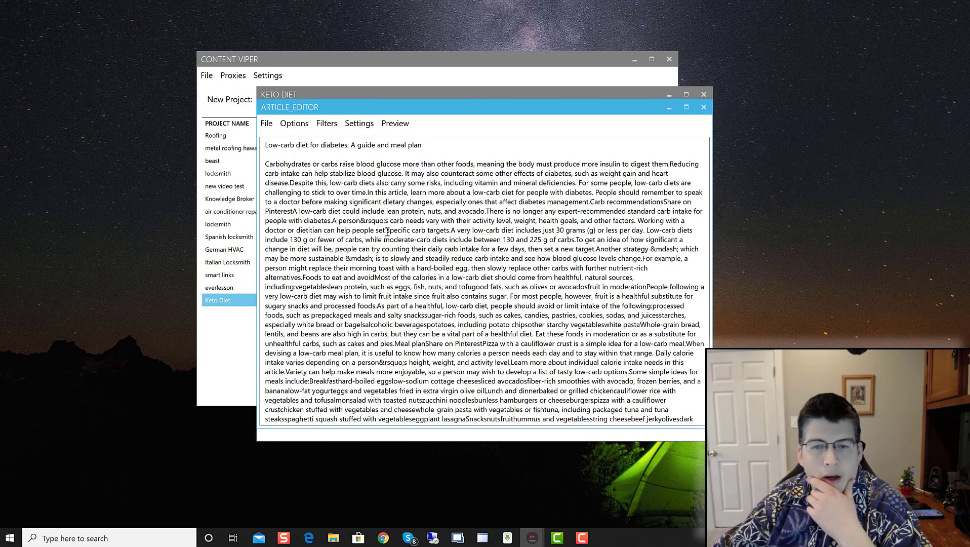
{"action": "left_click", "coordinate": [395, 125]}
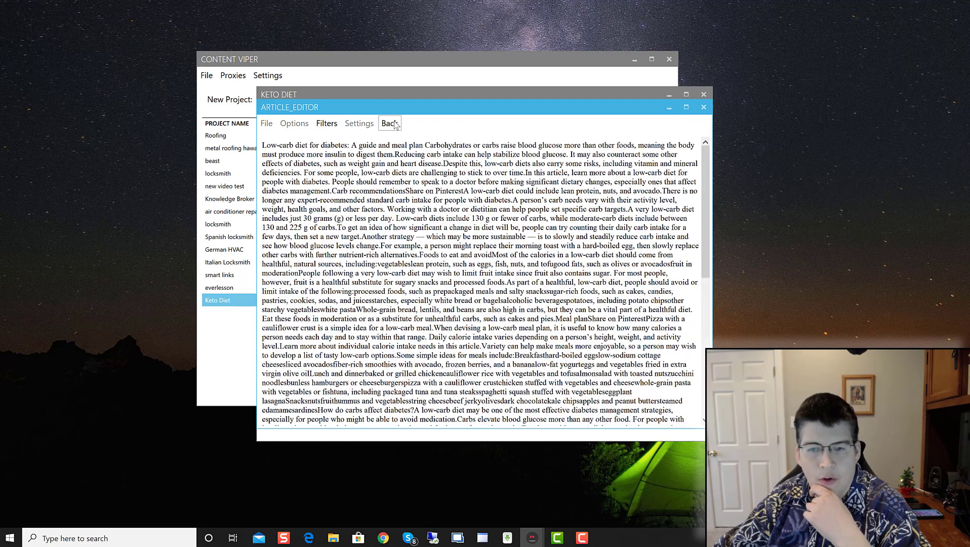
{"action": "left_click", "coordinate": [395, 126]}
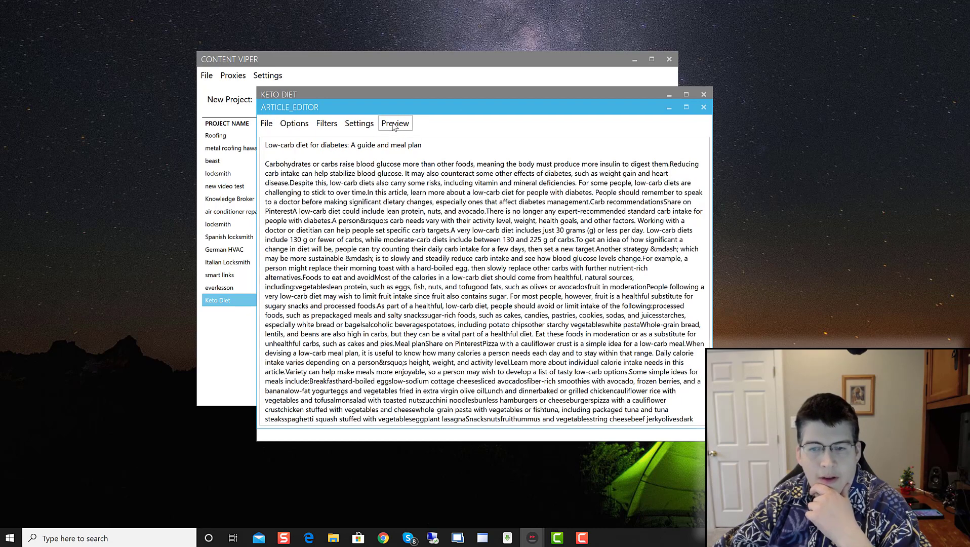
{"action": "left_click", "coordinate": [395, 127]}
{"action": "left_click", "coordinate": [394, 126]}
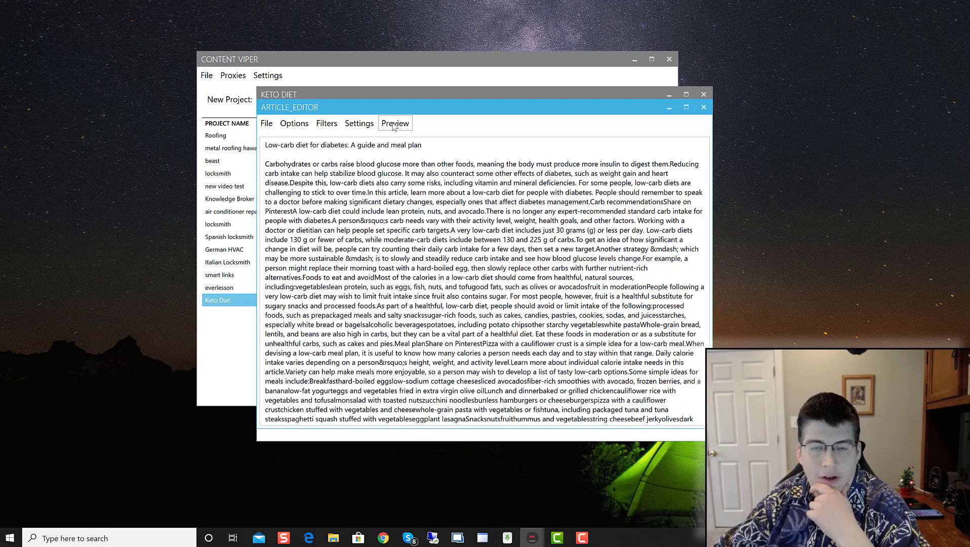
{"action": "left_click", "coordinate": [358, 124]}
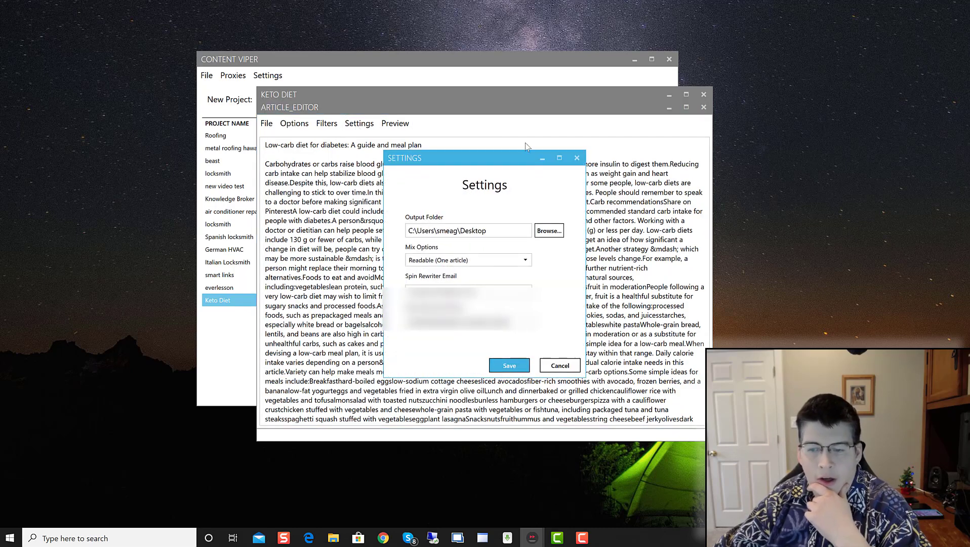
{"action": "left_click", "coordinate": [510, 364]}
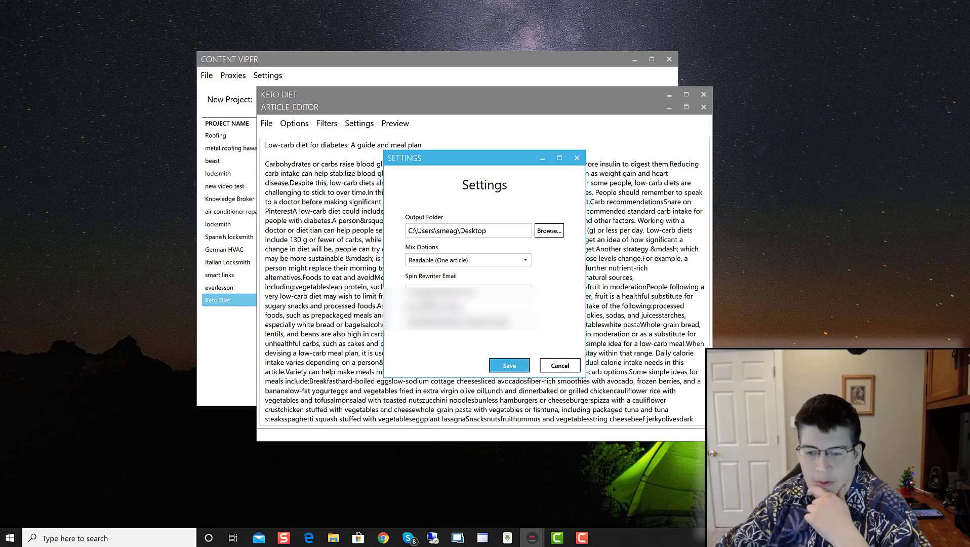
{"action": "left_click", "coordinate": [461, 261]}
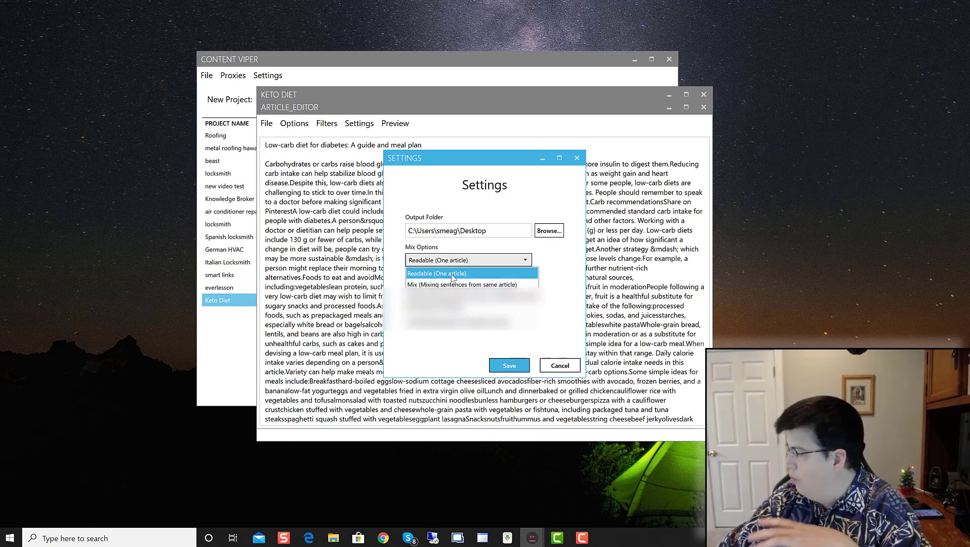
{"action": "left_click", "coordinate": [453, 274]}
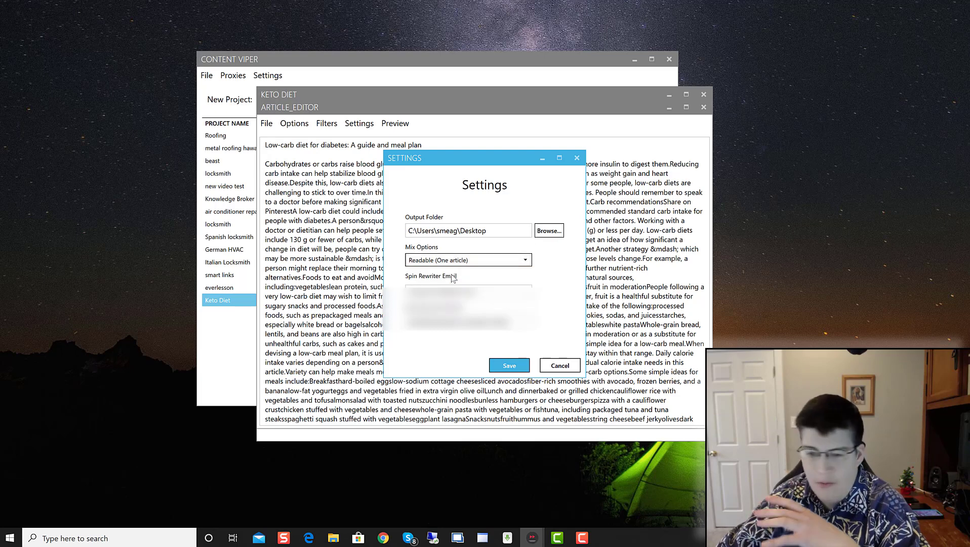
{"action": "left_click", "coordinate": [501, 365]}
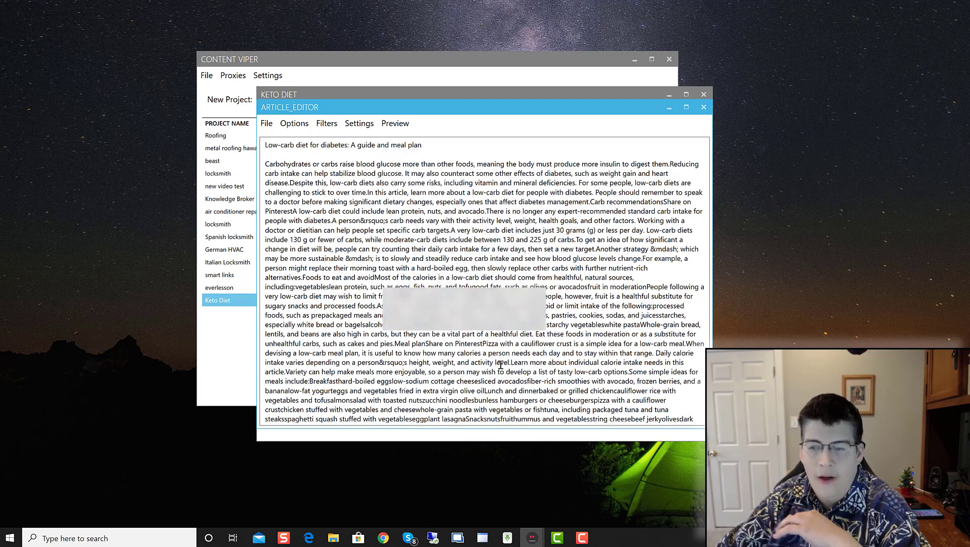
{"action": "left_click", "coordinate": [359, 124]}
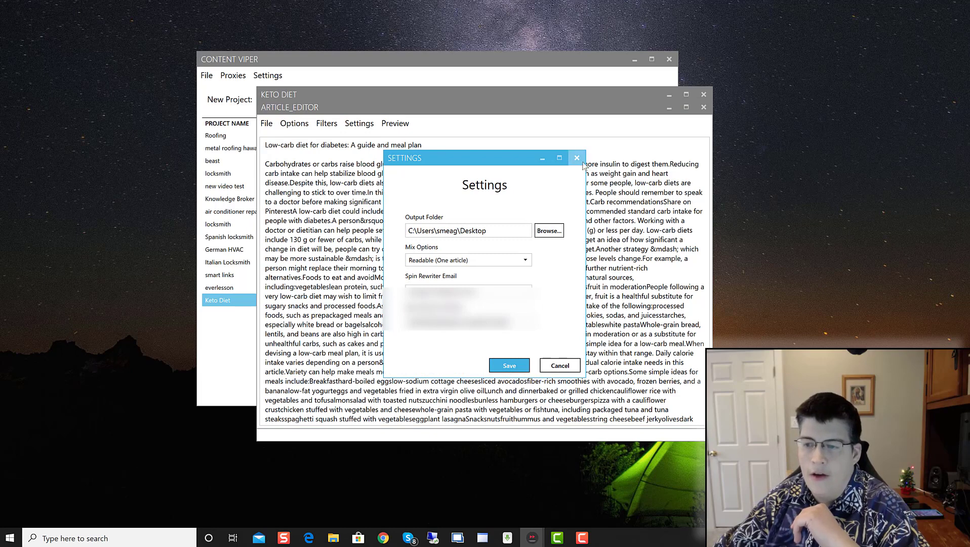
{"action": "left_click", "coordinate": [577, 158]}
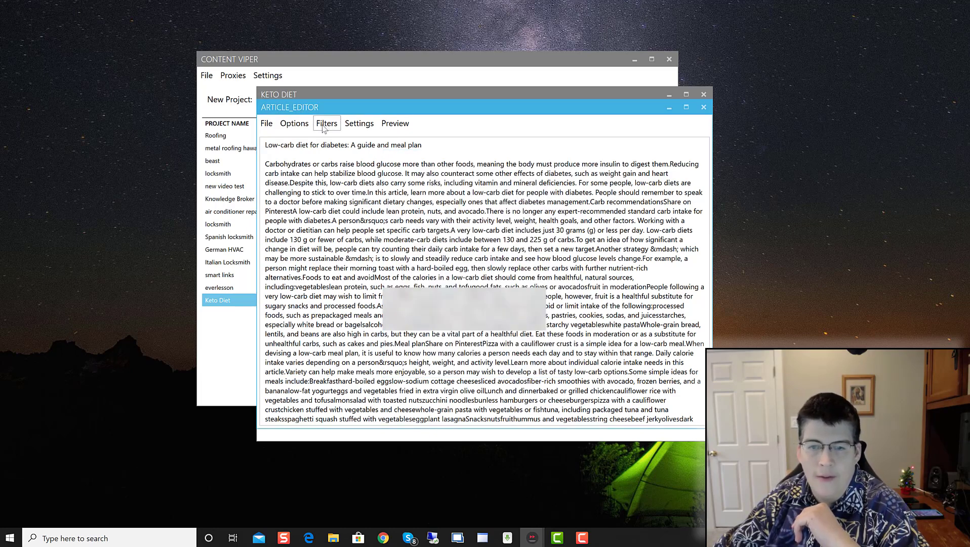
Step: Wrap the article in <p> paragraphs and separate sentences after 'targets.' and before 'Reducing'
{"action": "left_click", "coordinate": [294, 124]}
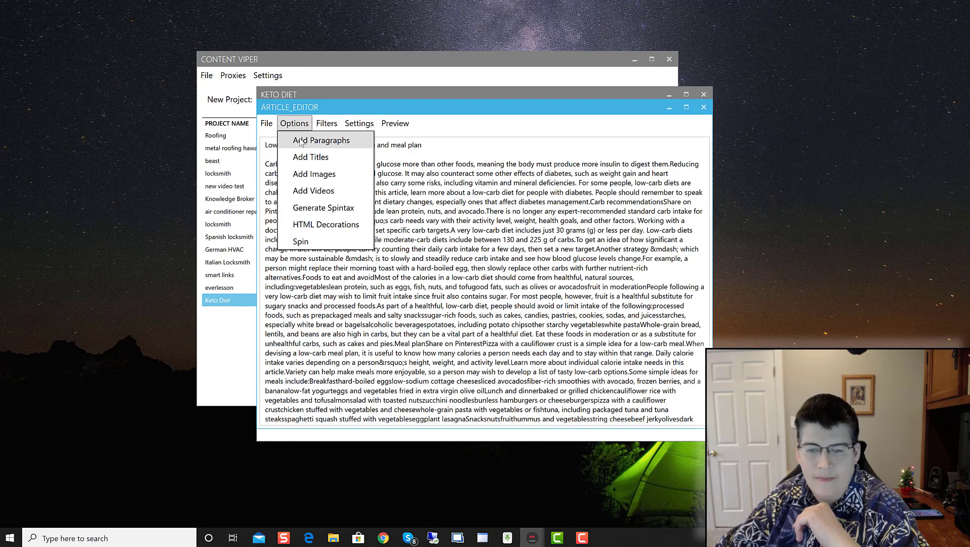
{"action": "left_click", "coordinate": [300, 142]}
{"action": "scroll", "coordinate": [428, 325], "scroll_direction": "down", "scroll_amount": 15}
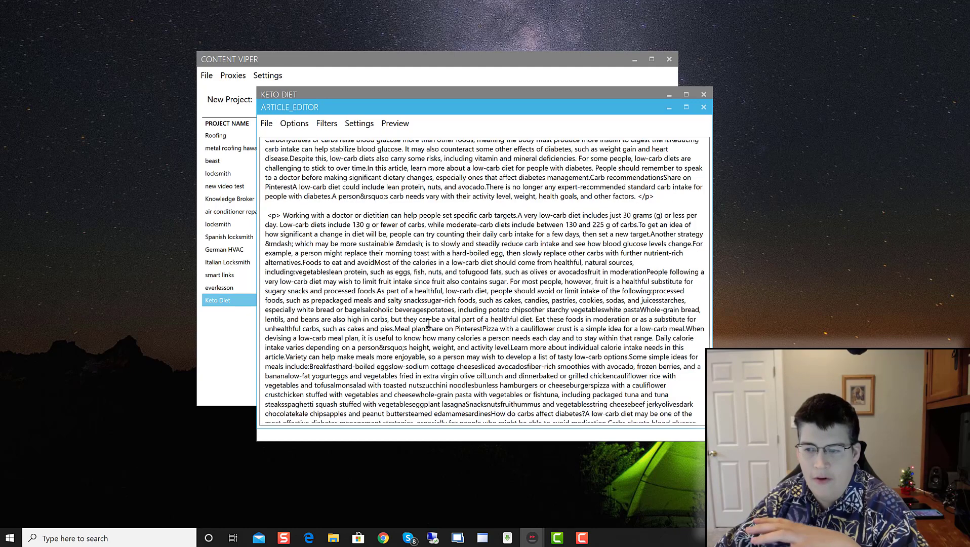
{"action": "scroll", "coordinate": [428, 326], "scroll_direction": "up", "scroll_amount": 1}
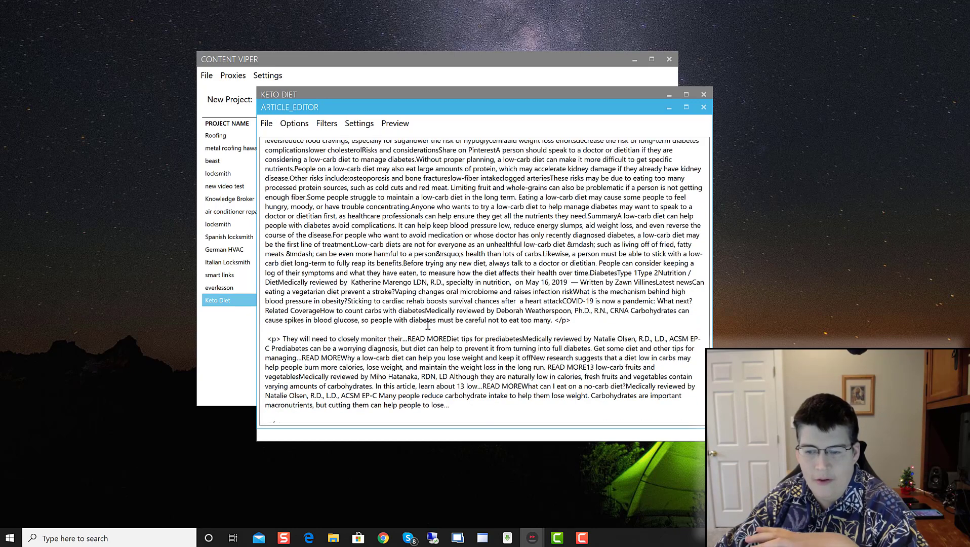
{"action": "scroll", "coordinate": [427, 326], "scroll_direction": "up", "scroll_amount": 15}
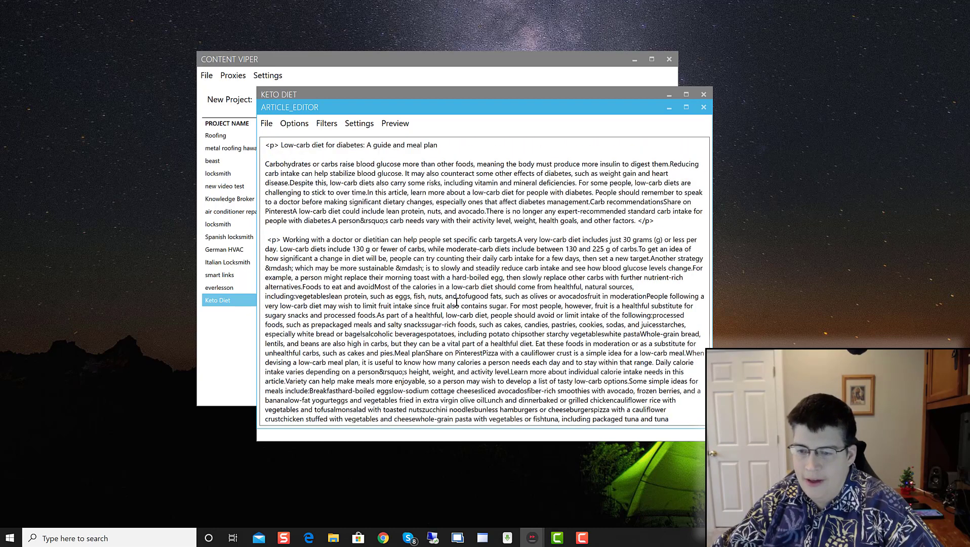
{"action": "left_click", "coordinate": [517, 240]}
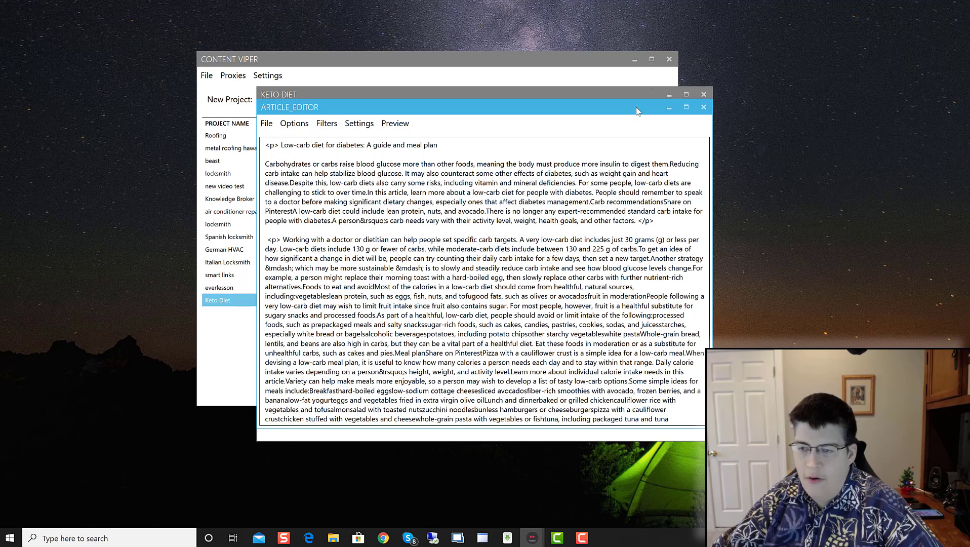
{"action": "left_click", "coordinate": [671, 164]}
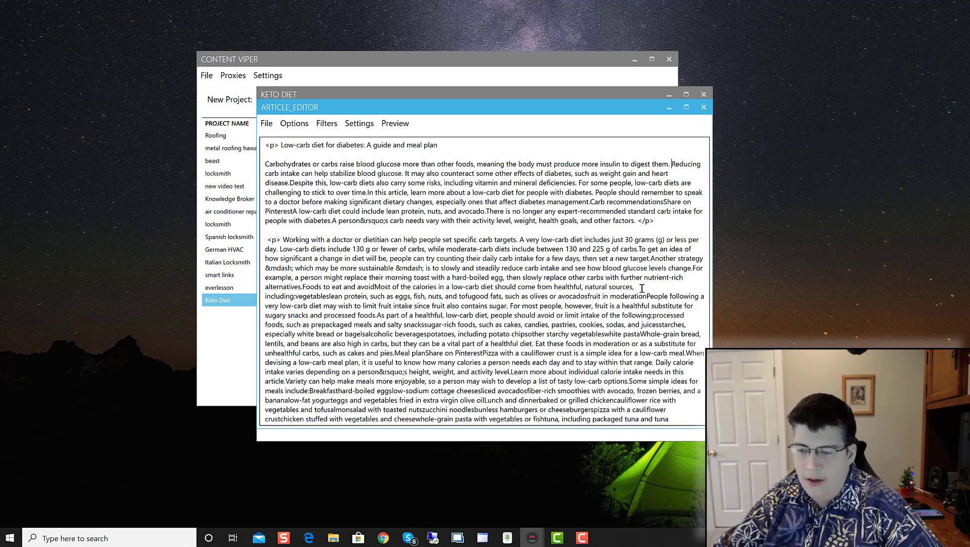
Step: Insert missing spaces after 'including:', 'vegetables', 'foods.', 'moderation', 'carbs.' and 'target.'
{"action": "left_click", "coordinate": [295, 296]}
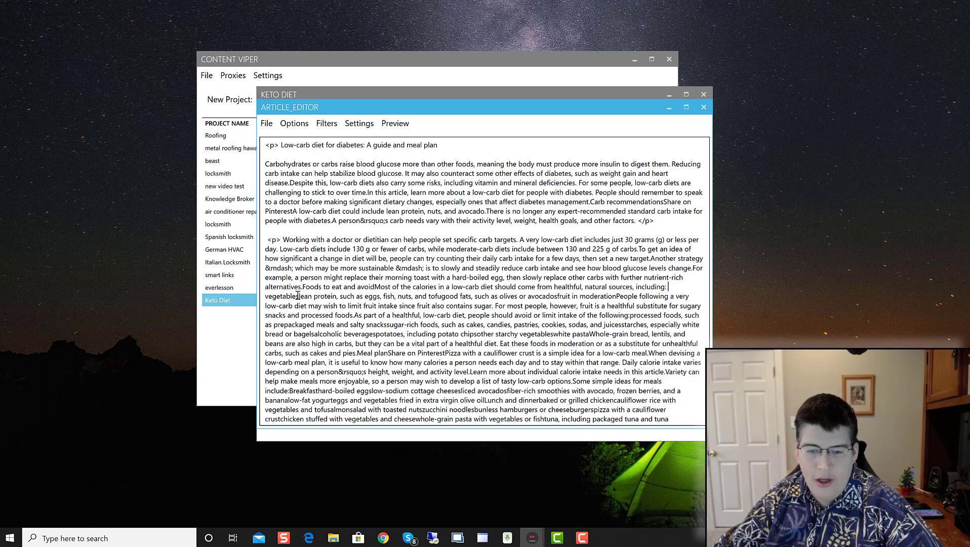
{"action": "left_click", "coordinate": [299, 296]}
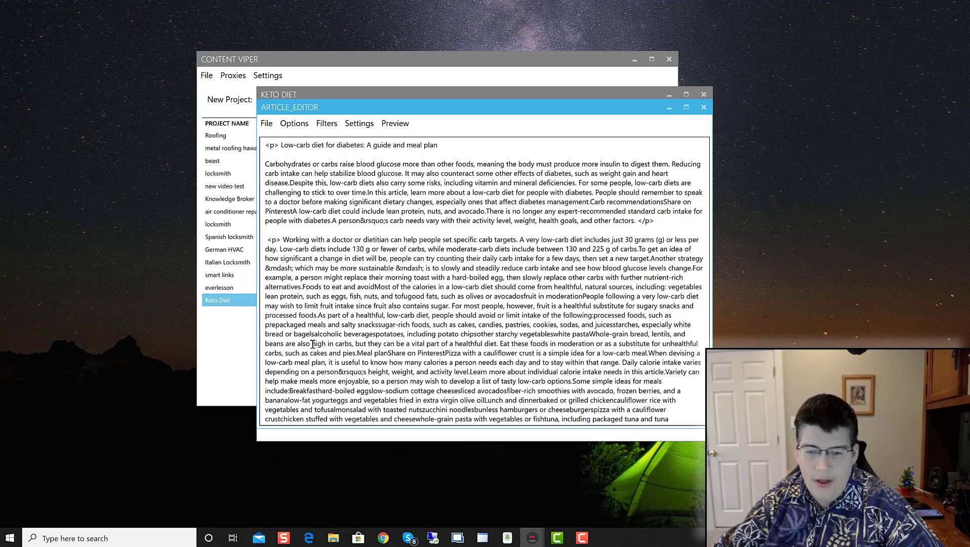
{"action": "left_click", "coordinate": [319, 315]}
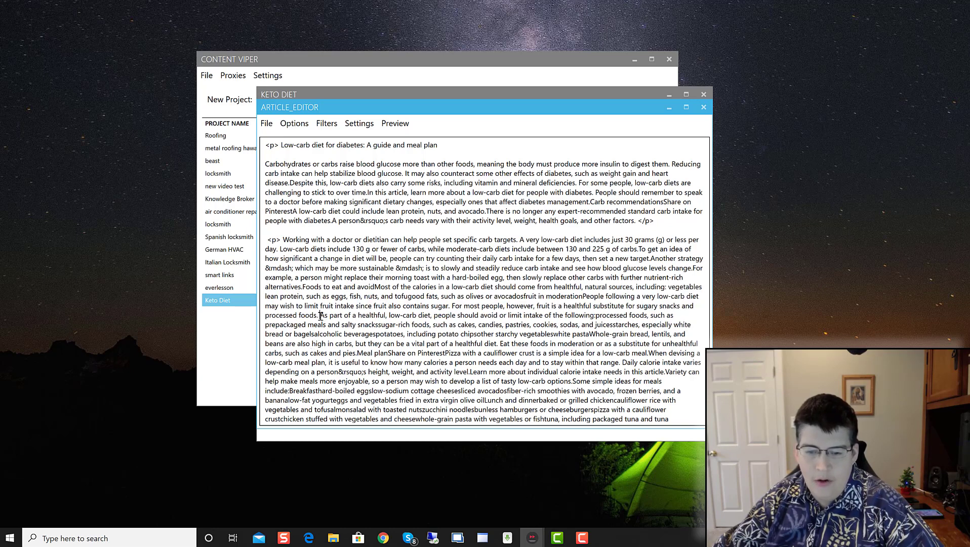
{"action": "left_click", "coordinate": [584, 295]}
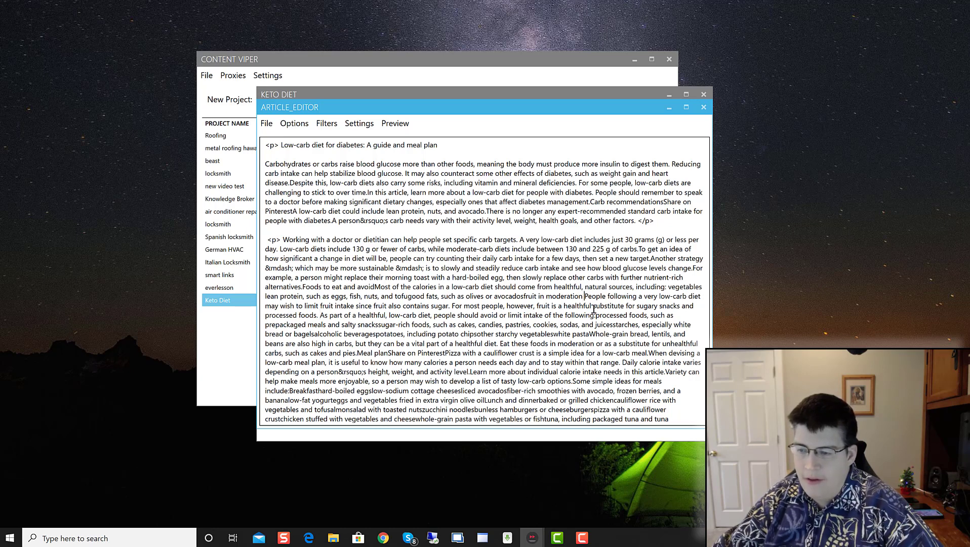
{"action": "left_click", "coordinate": [639, 250]}
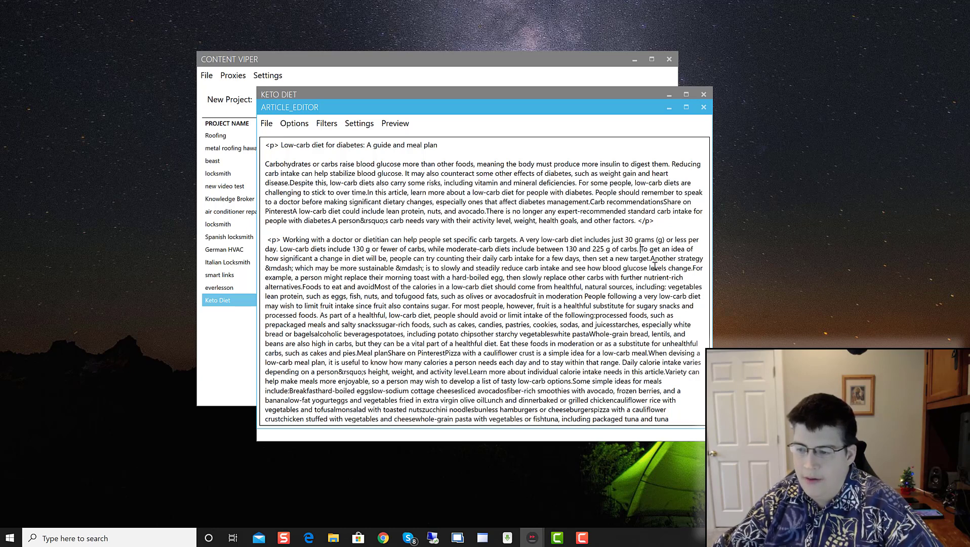
{"action": "left_click", "coordinate": [651, 259]}
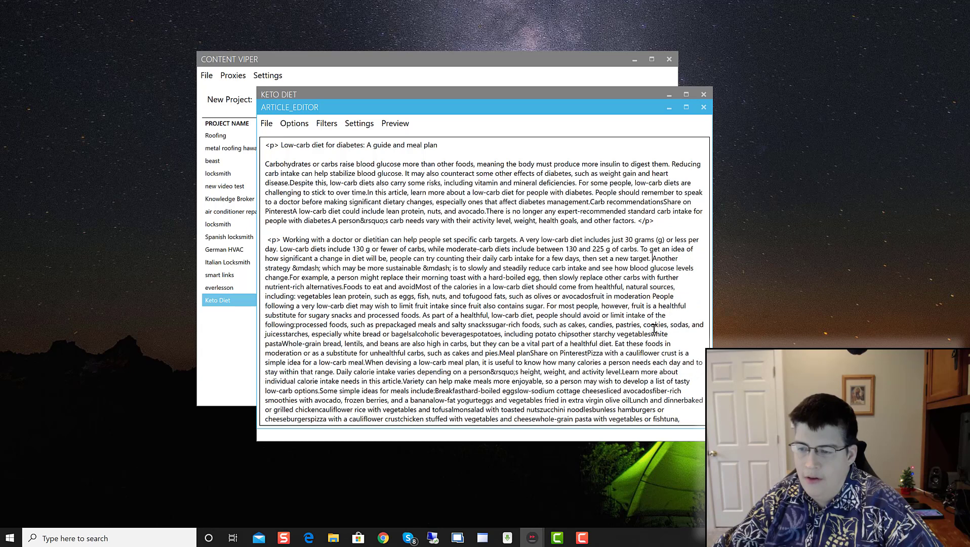
Step: Trim the '&m' from the mdash entity after 'strategy'
{"action": "left_click", "coordinate": [298, 271]}
{"action": "key", "text": "BackSpace"}
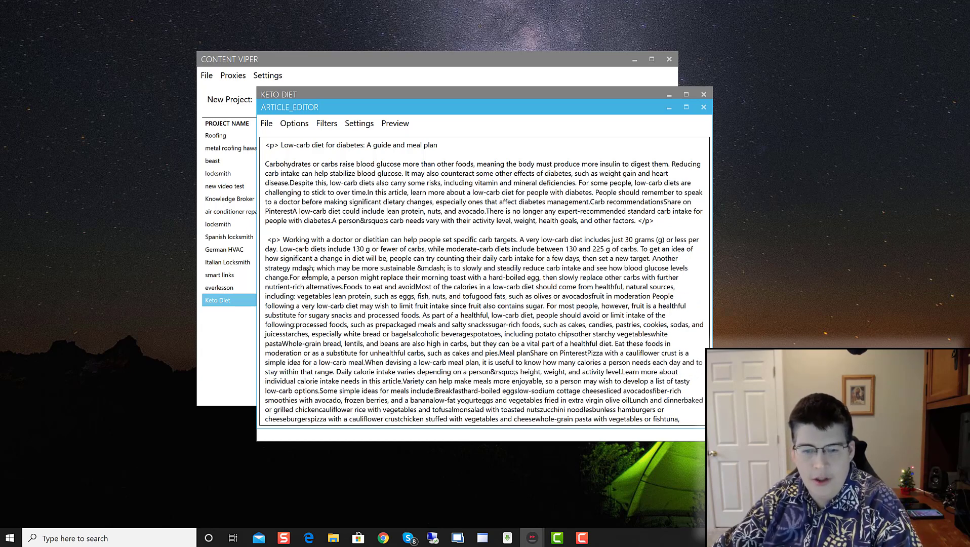
{"action": "key", "text": "Delete"}
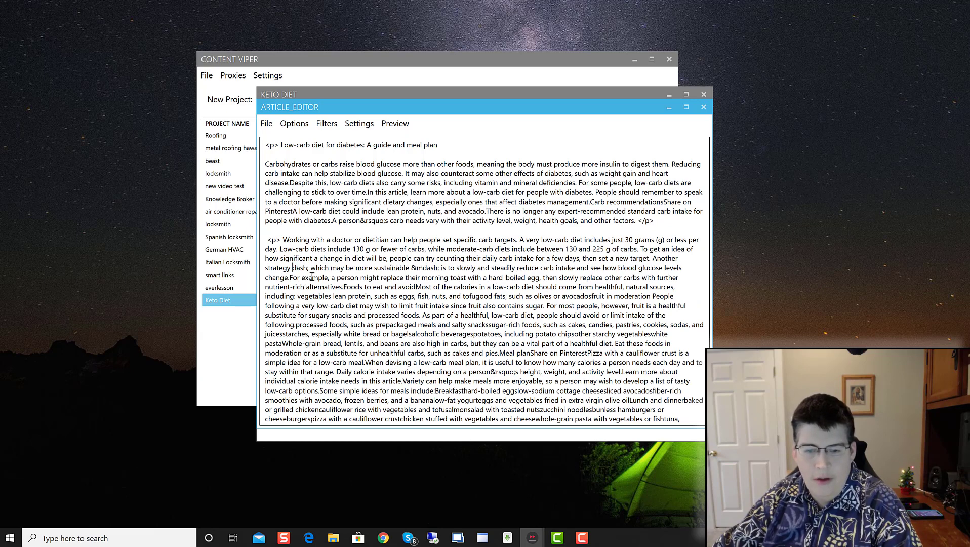
{"action": "double_click", "coordinate": [414, 268]}
{"action": "left_click", "coordinate": [418, 278]}
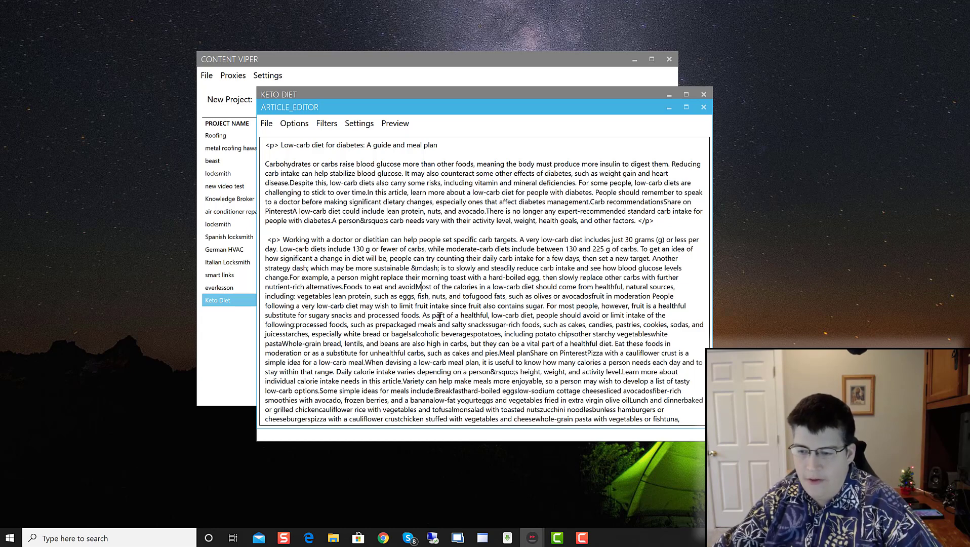
Step: Add spaces after 'time.' and 'diabetes.', and change 'person&rsquo;s' to 'persons'
{"action": "left_click", "coordinate": [368, 192]}
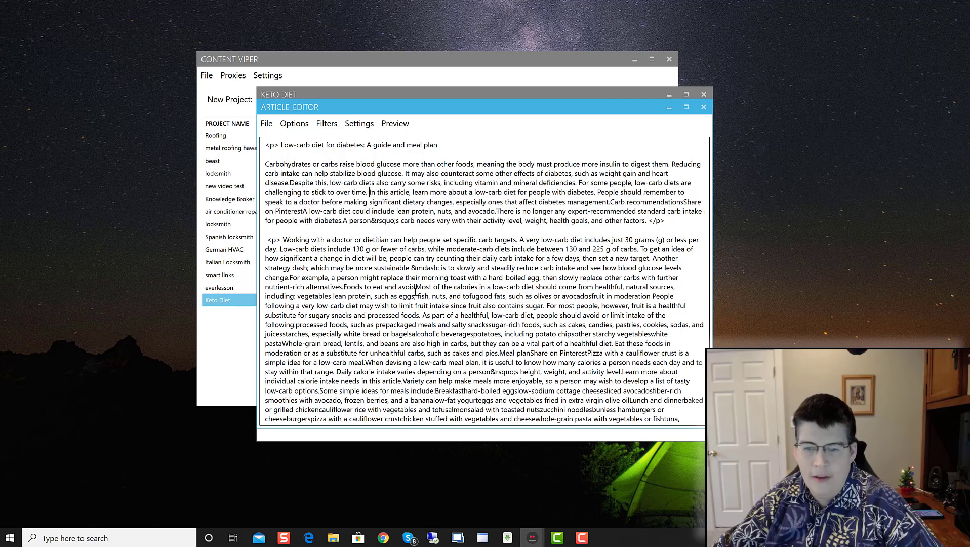
{"action": "left_click", "coordinate": [343, 221]}
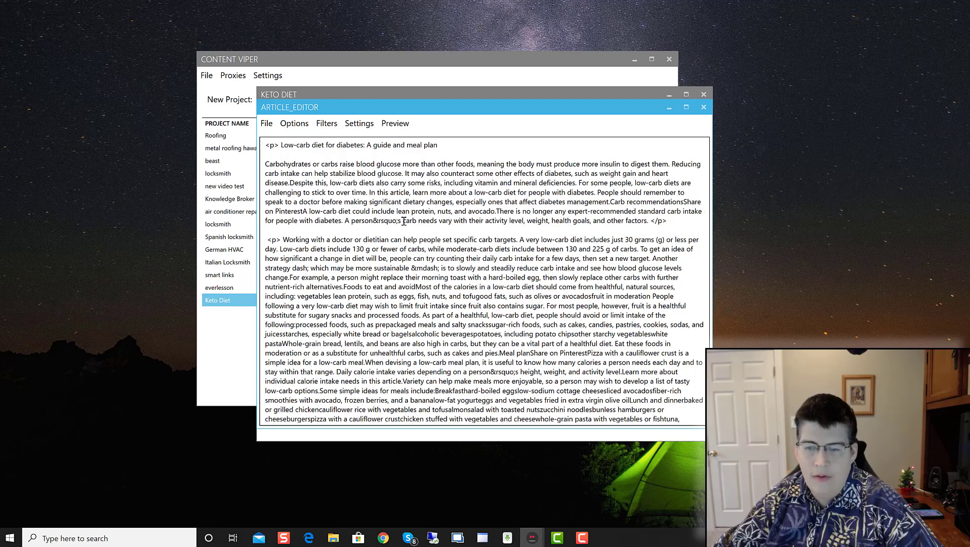
{"action": "left_click_drag", "start_coordinate": [403, 220], "coordinate": [373, 221]}
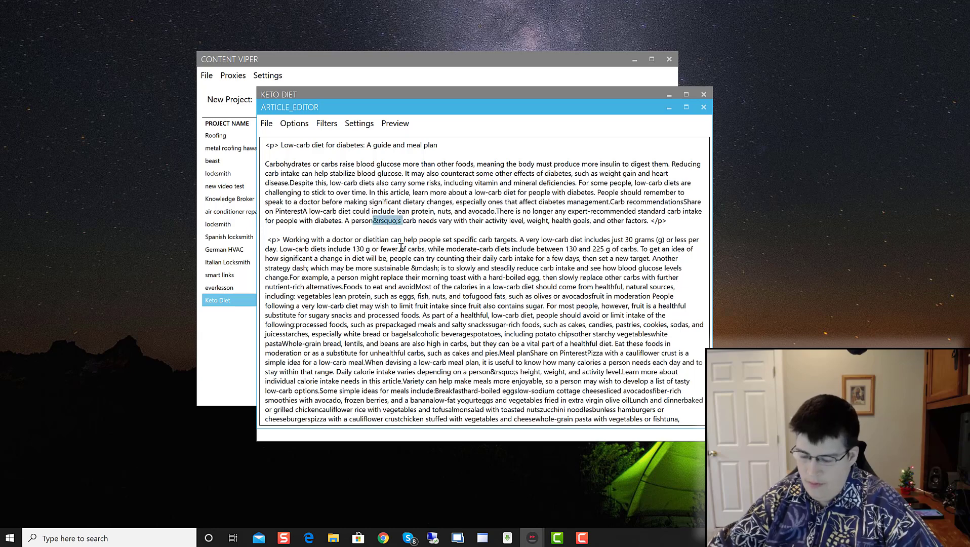
{"action": "key", "text": "BackSpace"}
{"action": "type", "text": "s"}
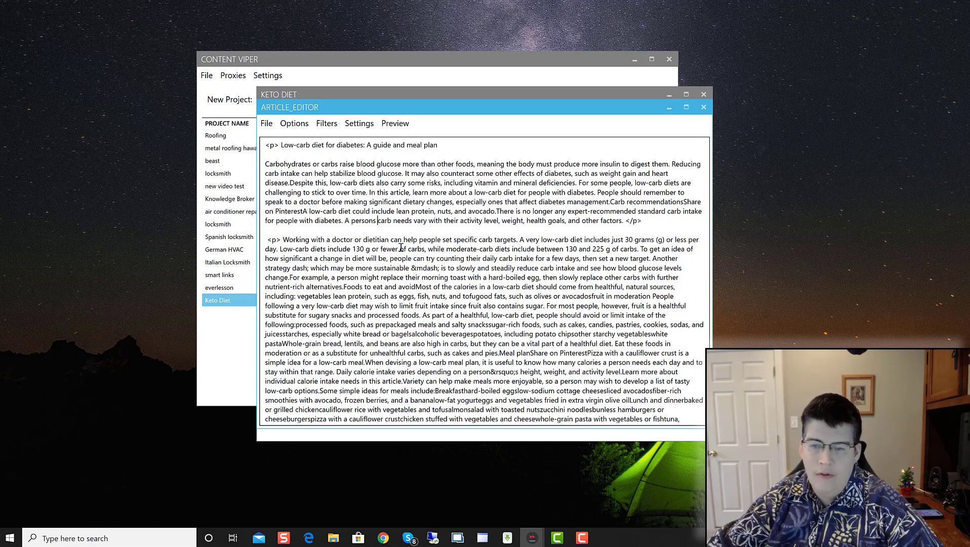
{"action": "scroll", "coordinate": [343, 338], "scroll_direction": "down", "scroll_amount": 12}
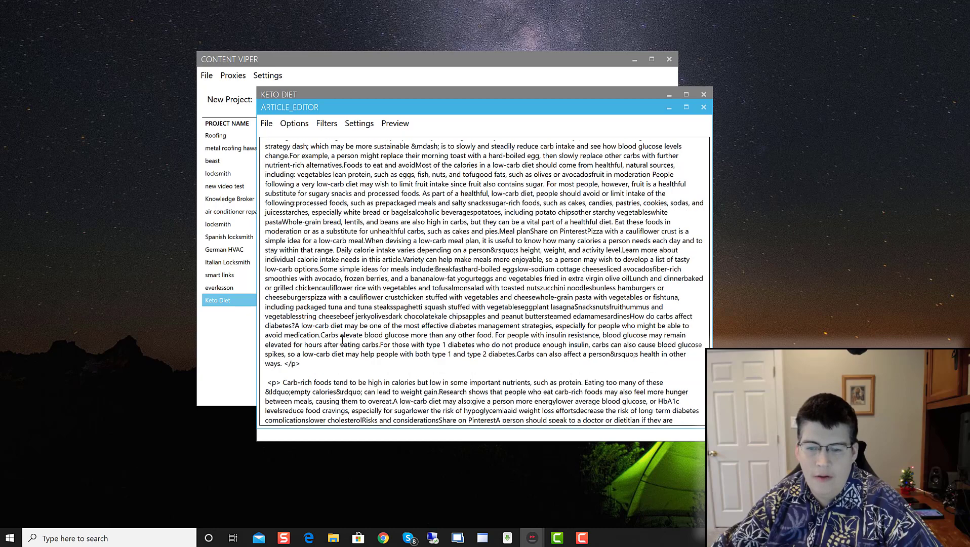
{"action": "scroll", "coordinate": [421, 338], "scroll_direction": "down", "scroll_amount": 3}
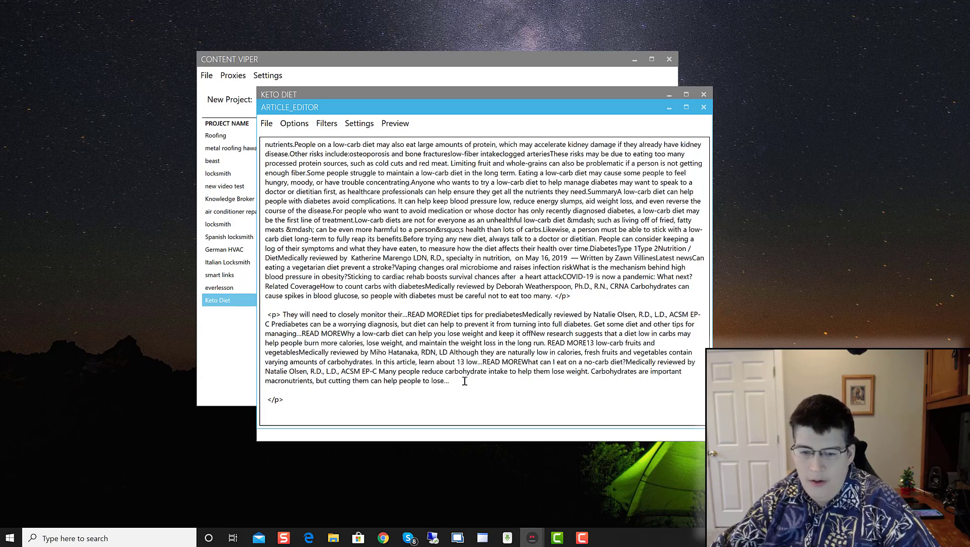
Step: Delete the 'They will need' paragraph, the trailing blank lines, and the reference text at the end
{"action": "left_click_drag", "start_coordinate": [464, 381], "coordinate": [276, 300]}
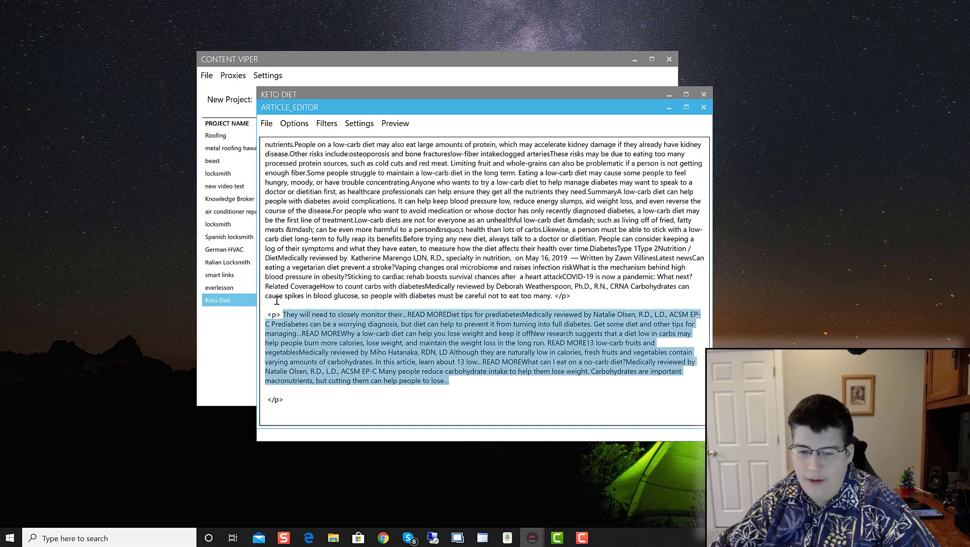
{"action": "left_click_drag", "start_coordinate": [285, 400], "coordinate": [249, 306]}
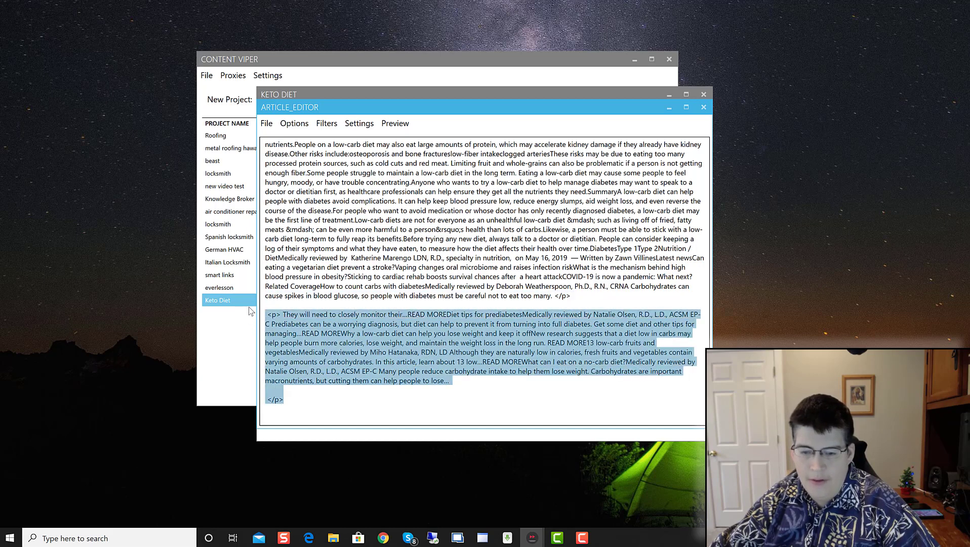
{"action": "key", "text": "BackSpace"}
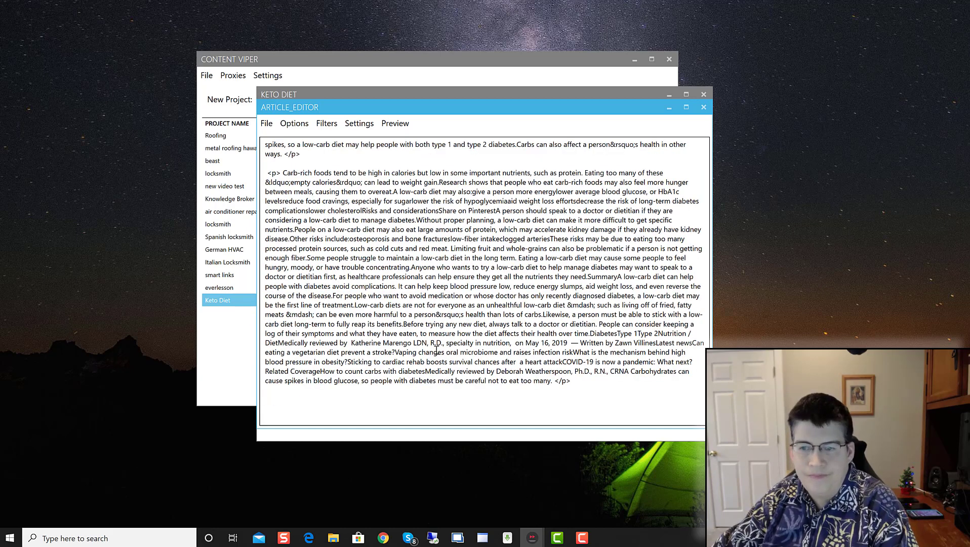
{"action": "key", "text": "BackSpace"}
{"action": "key", "text": "BackSpace"}
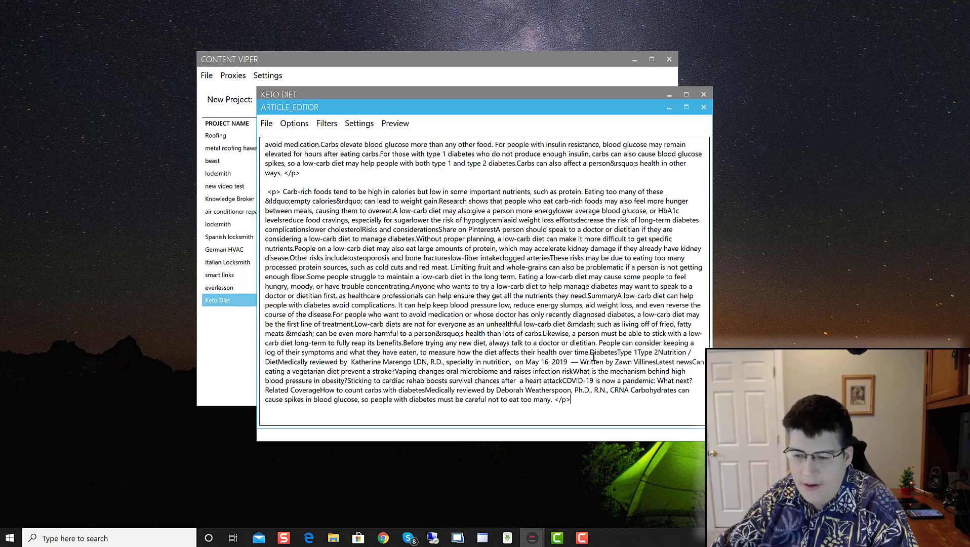
{"action": "left_click_drag", "start_coordinate": [588, 352], "coordinate": [553, 400]}
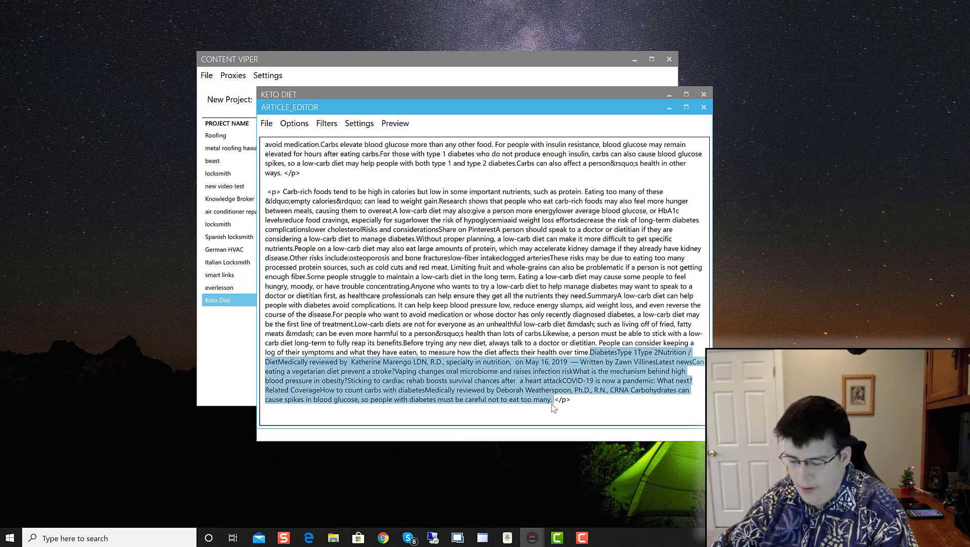
{"action": "key", "text": "BackSpace"}
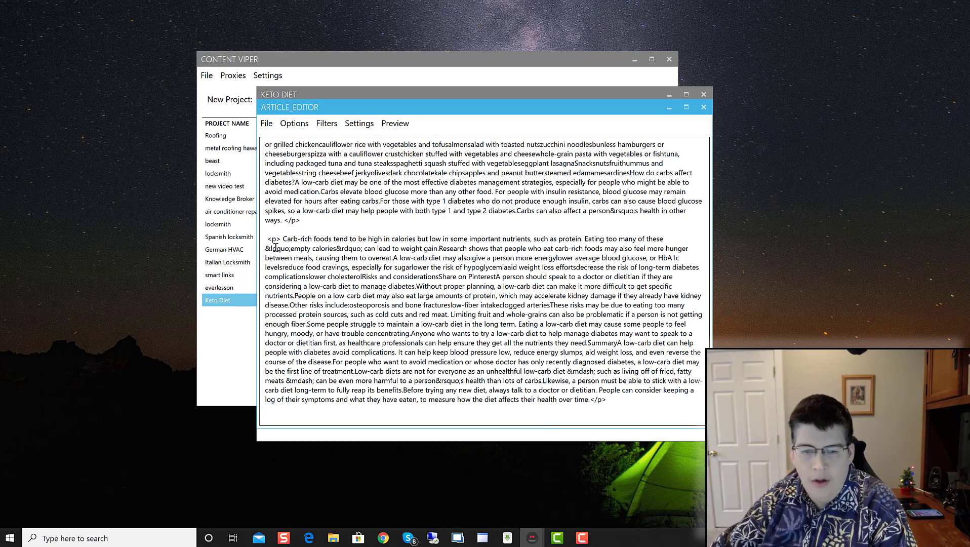
Step: Remove the &ldquo; and &rdquo; entities around 'empty calories', leaving a semicolon
{"action": "left_click_drag", "start_coordinate": [291, 248], "coordinate": [266, 248]}
{"action": "key", "text": "BackSpace"}
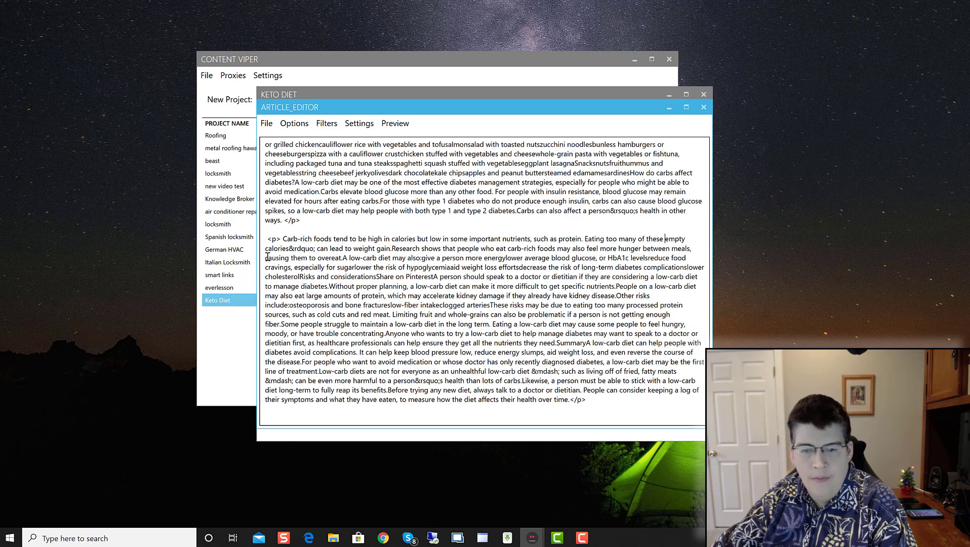
{"action": "left_click_drag", "start_coordinate": [316, 248], "coordinate": [288, 248]}
{"action": "key", "text": "BackSpace"}
{"action": "type", "text": ";"}
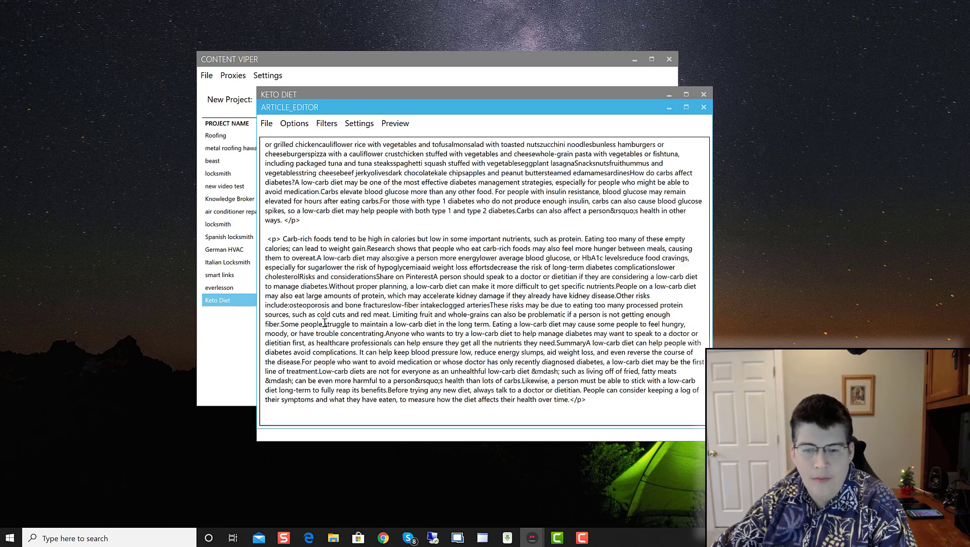
Step: Add spaces after 'nutrients.', 'efforts', 'considerations', before 'A person', and after 'concentrating.'
{"action": "left_click", "coordinate": [616, 286]}
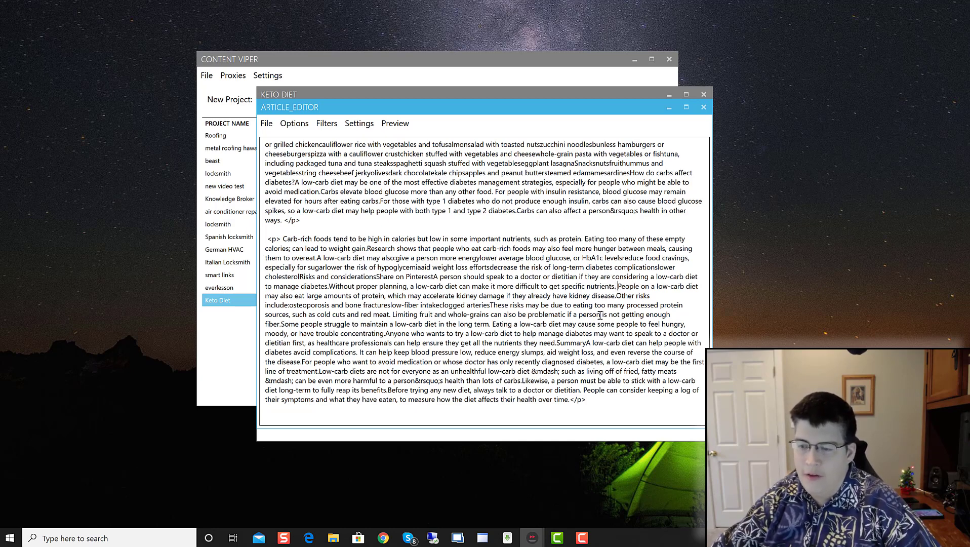
{"action": "left_click", "coordinate": [491, 270]}
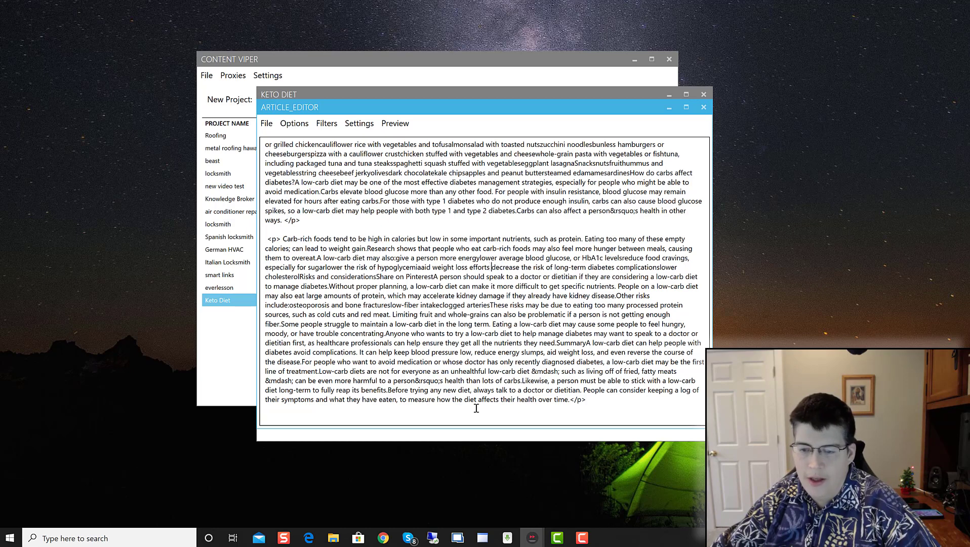
{"action": "left_click", "coordinate": [378, 277]}
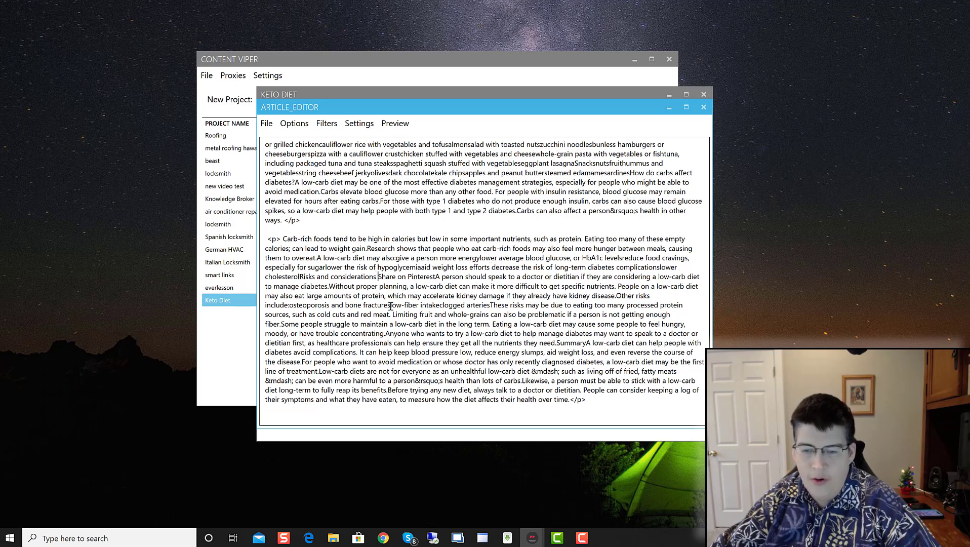
{"action": "left_click", "coordinate": [436, 277]}
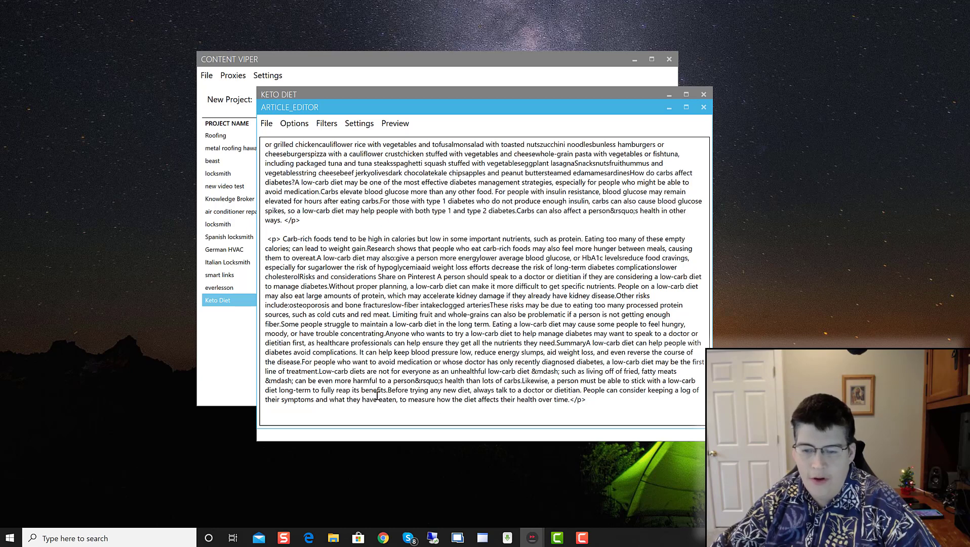
{"action": "left_click", "coordinate": [385, 334]}
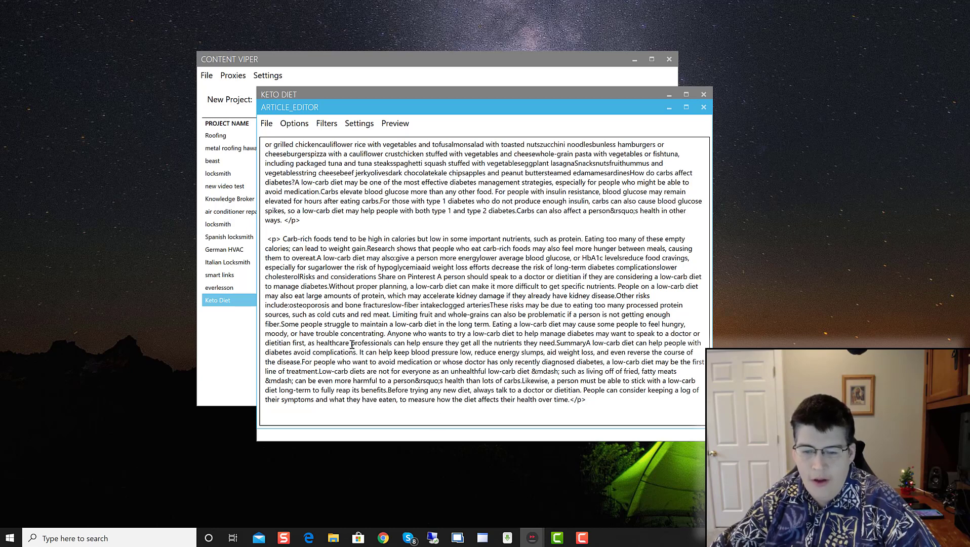
Step: Try bold on 'Carb-rich foods tend' and undo it, then add a space after 'diabetes?'
{"action": "left_click_drag", "start_coordinate": [283, 240], "coordinate": [348, 239]}
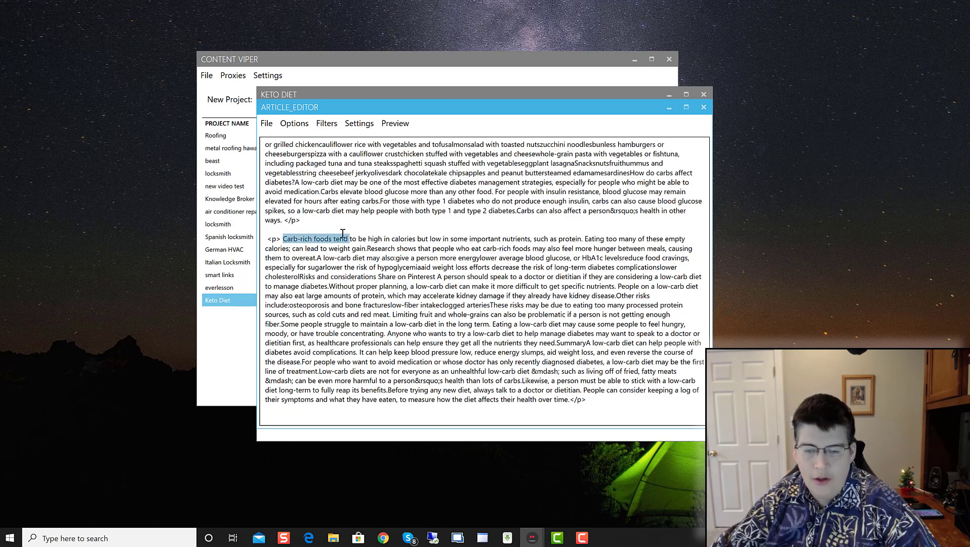
{"action": "key", "text": "ctrl+b"}
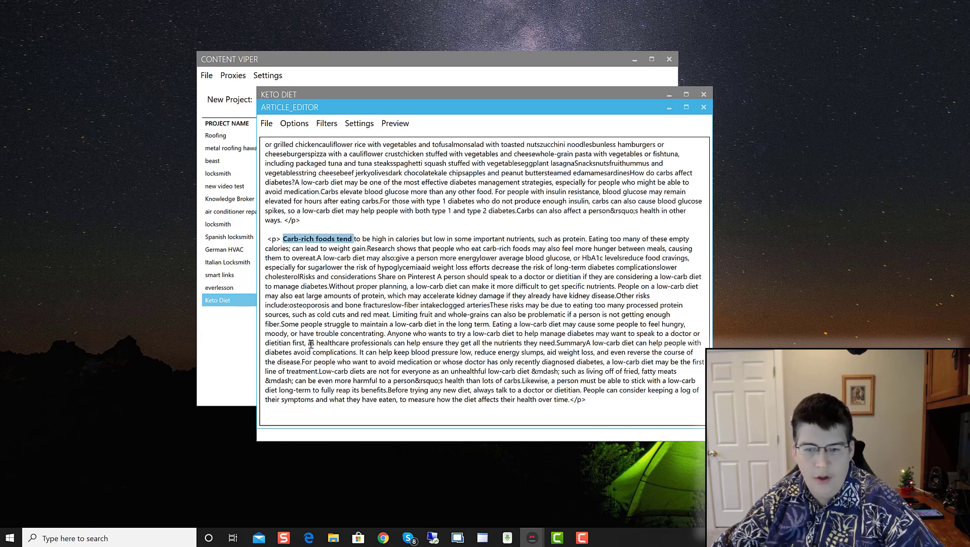
{"action": "key", "text": "ctrl+b"}
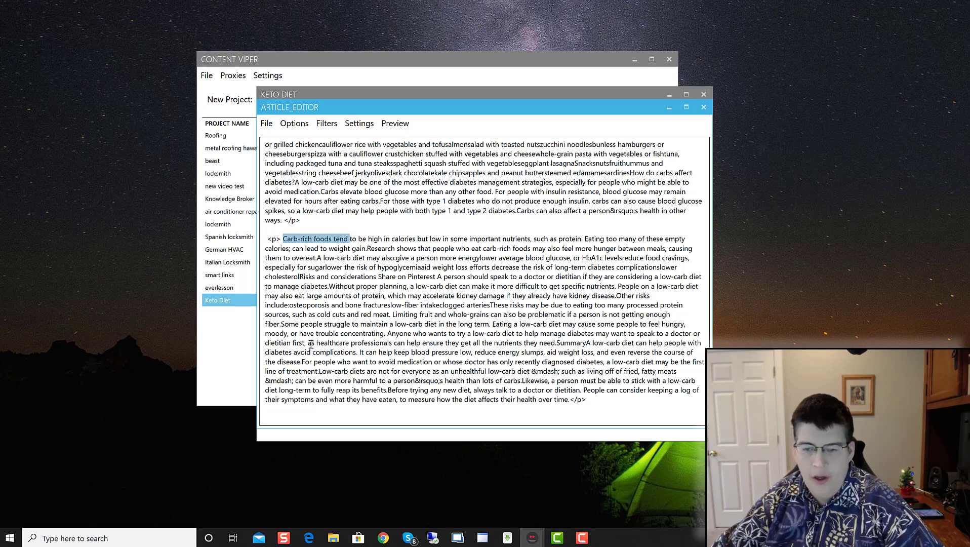
{"action": "left_click", "coordinate": [343, 209]}
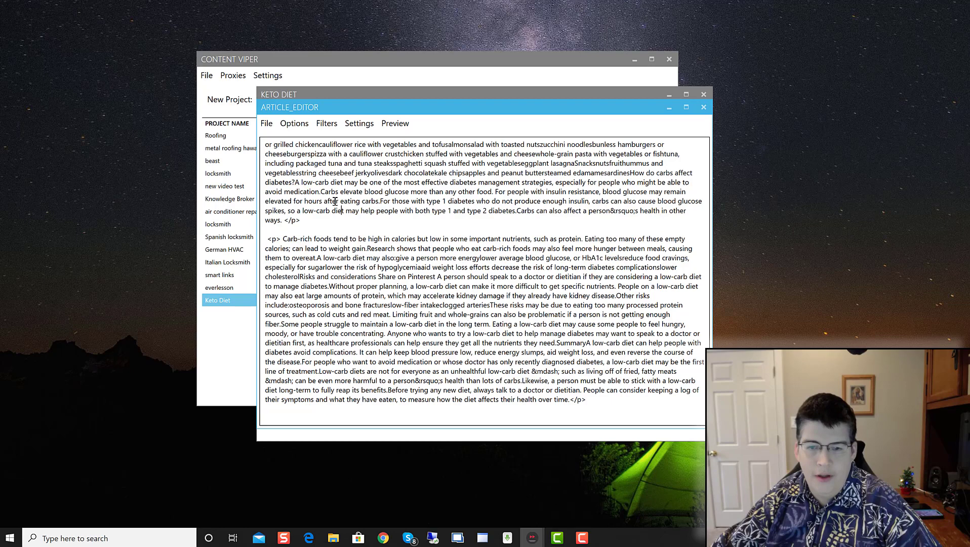
{"action": "left_click", "coordinate": [295, 183]}
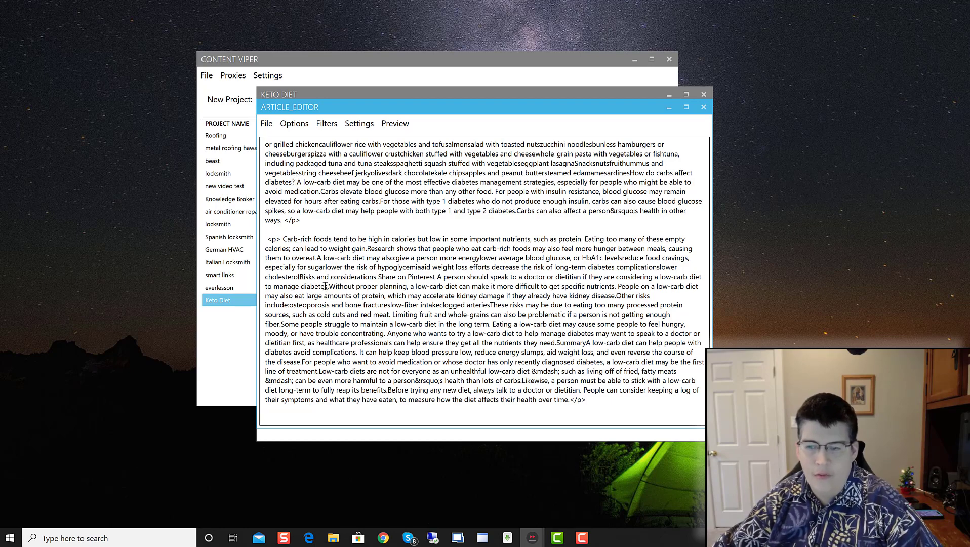
{"action": "scroll", "coordinate": [326, 286], "scroll_direction": "up", "scroll_amount": 9}
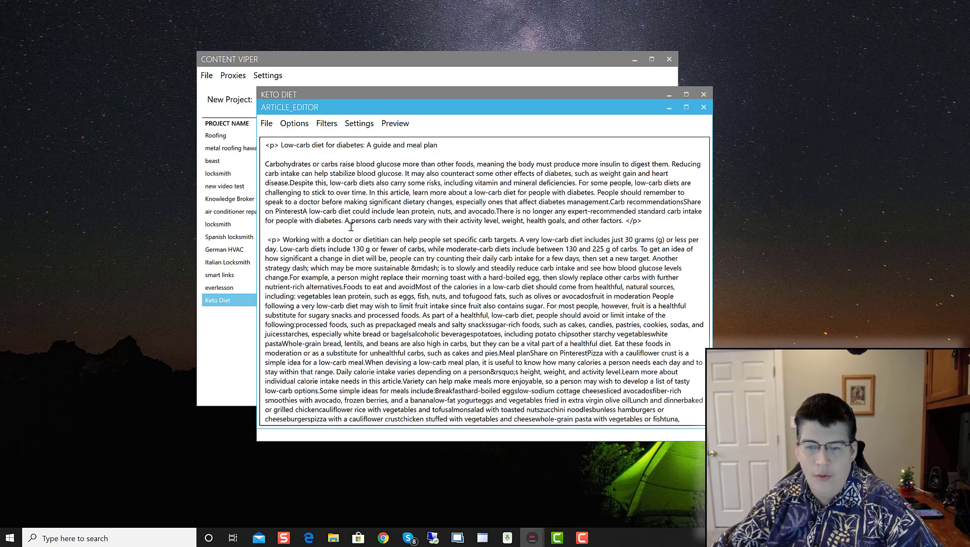
{"action": "left_click_drag", "start_coordinate": [283, 239], "coordinate": [393, 239]}
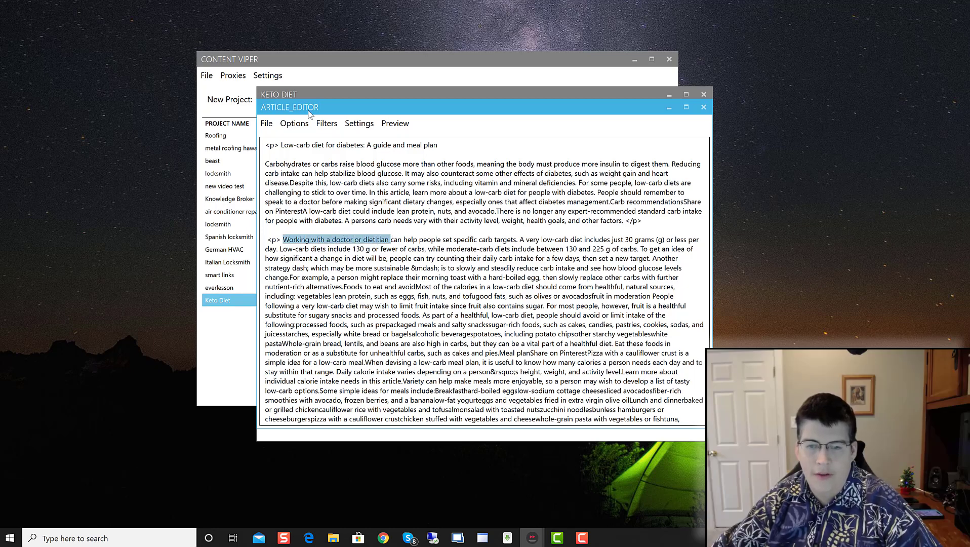
{"action": "left_click", "coordinate": [315, 214], "text": "shift"}
{"action": "left_click", "coordinate": [338, 175]}
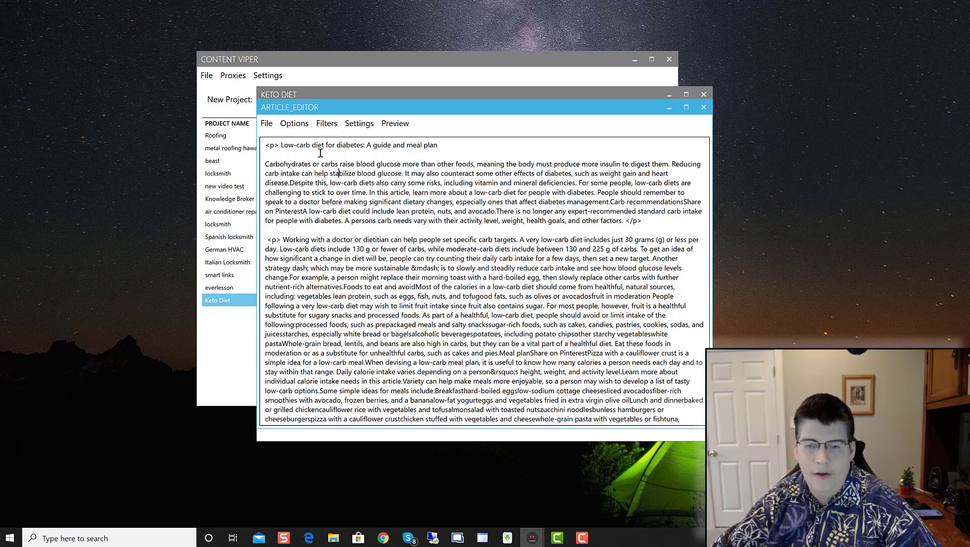
{"action": "left_click", "coordinate": [293, 124]}
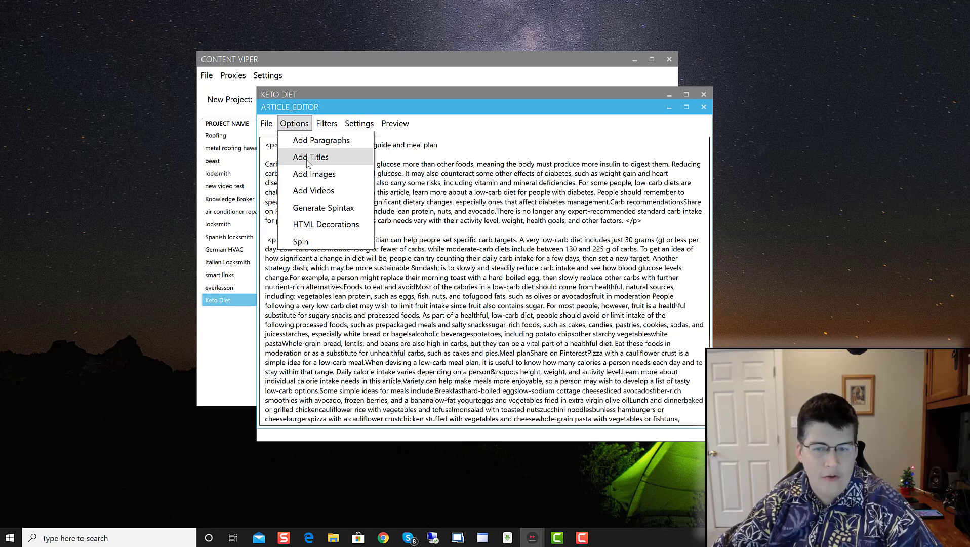
Step: Generate four titles from the keyword 'keto diet' in the Add Titles dialog
{"action": "left_click", "coordinate": [309, 158]}
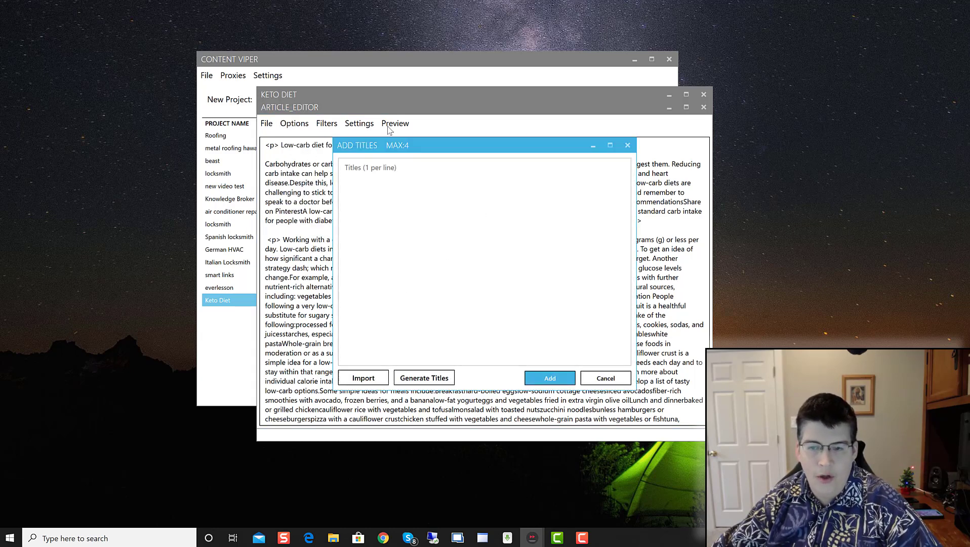
{"action": "left_click", "coordinate": [370, 178]}
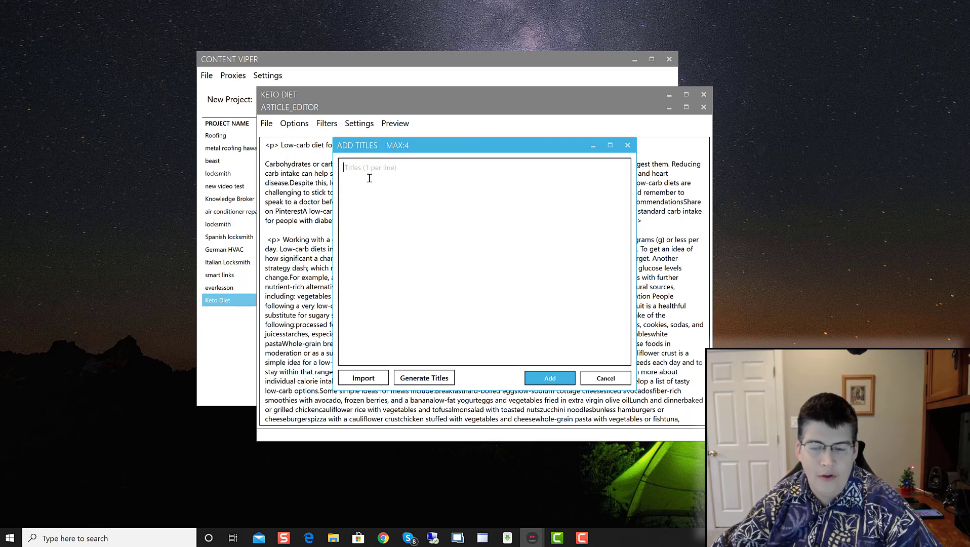
{"action": "left_click", "coordinate": [431, 381]}
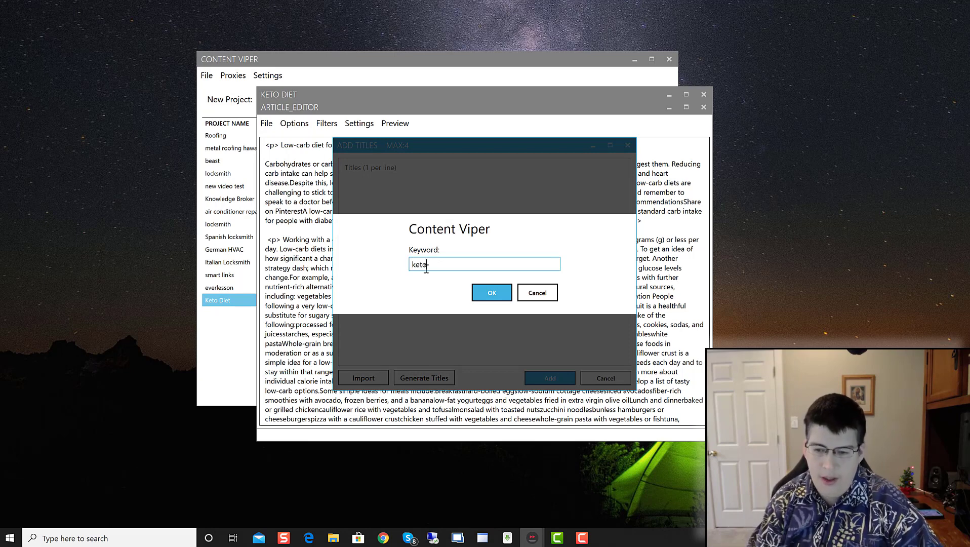
{"action": "type", "text": "keto diet"}
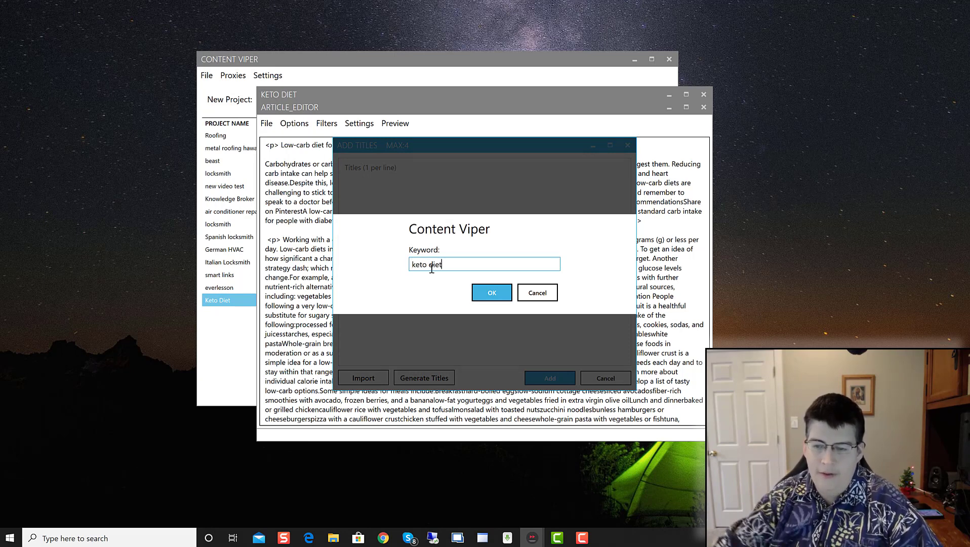
{"action": "left_click", "coordinate": [496, 302]}
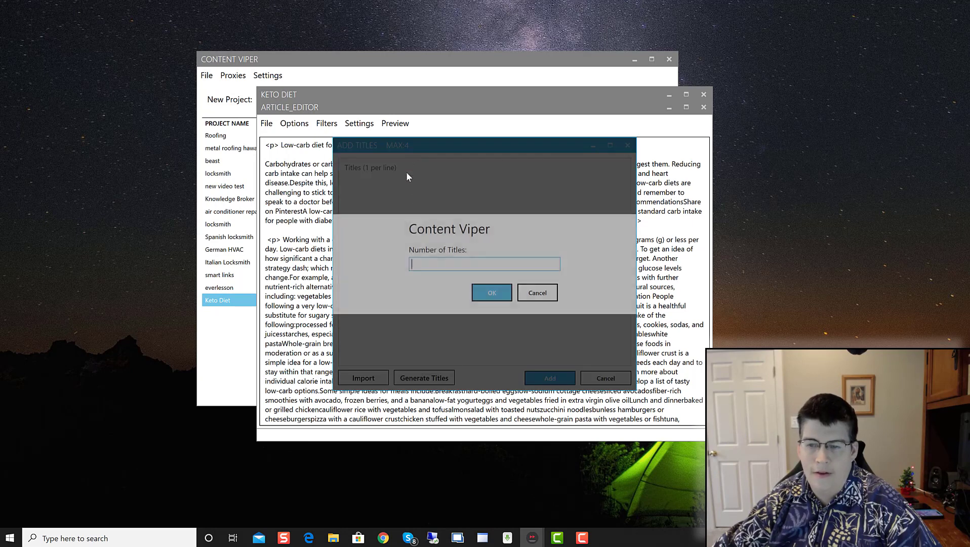
{"action": "type", "text": "4"}
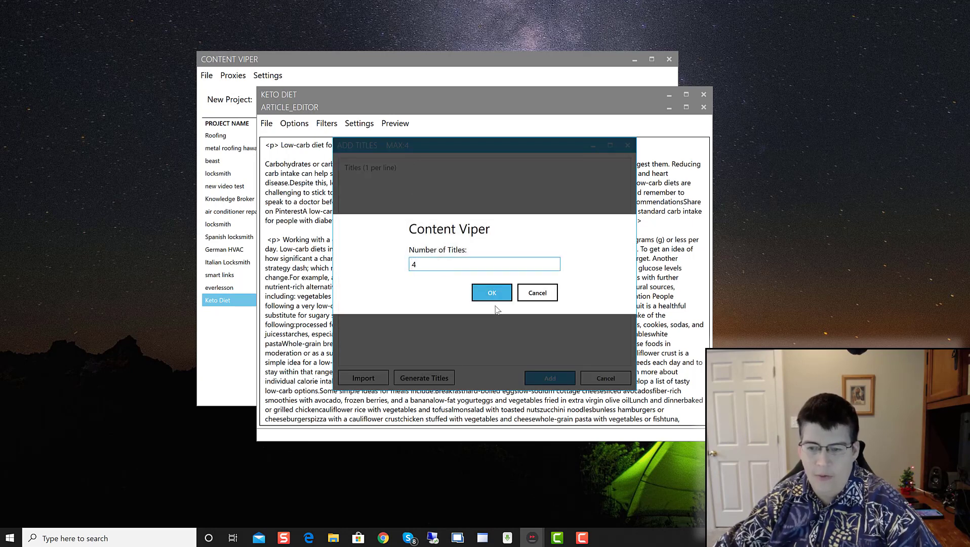
{"action": "left_click", "coordinate": [495, 298]}
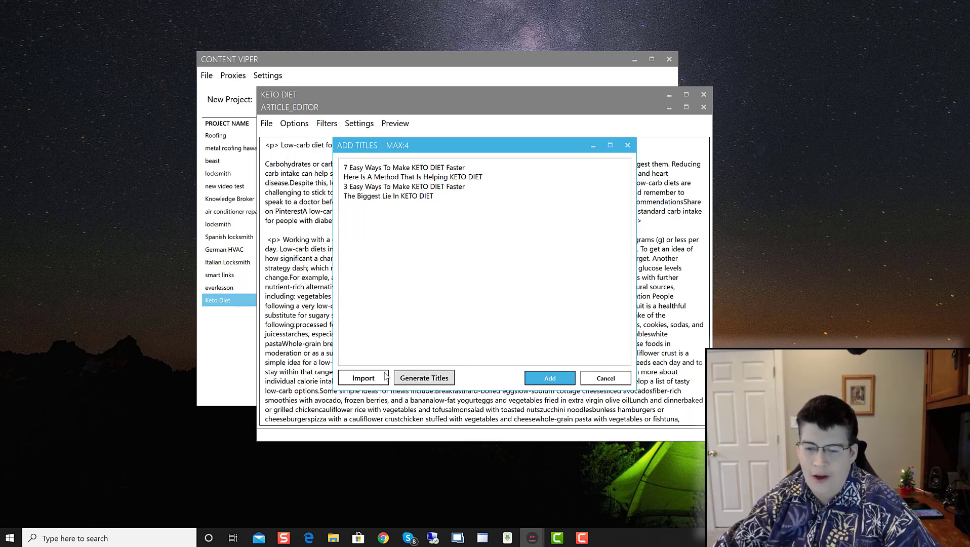
Step: Drop the last two generated titles and insert the remaining two as headings
{"action": "left_click", "coordinate": [547, 375]}
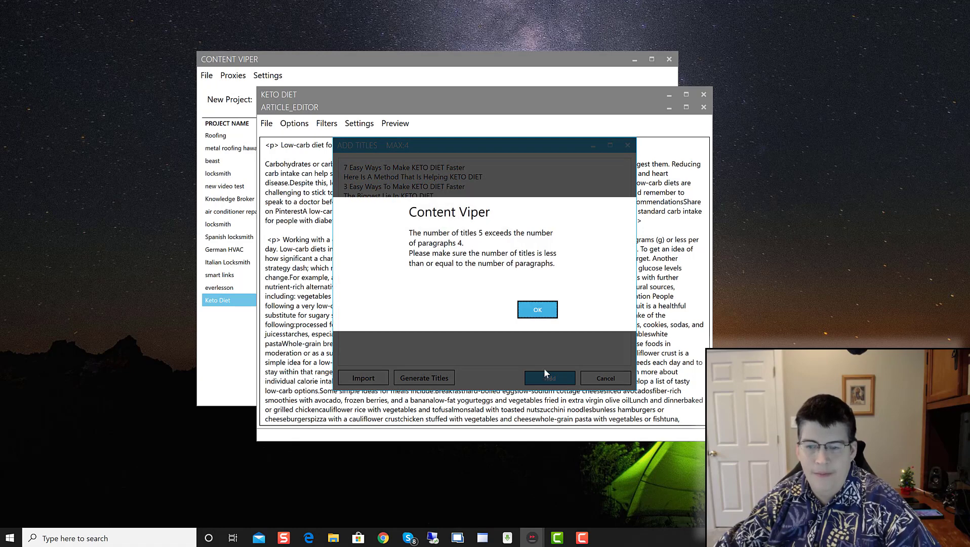
{"action": "left_click", "coordinate": [548, 308]}
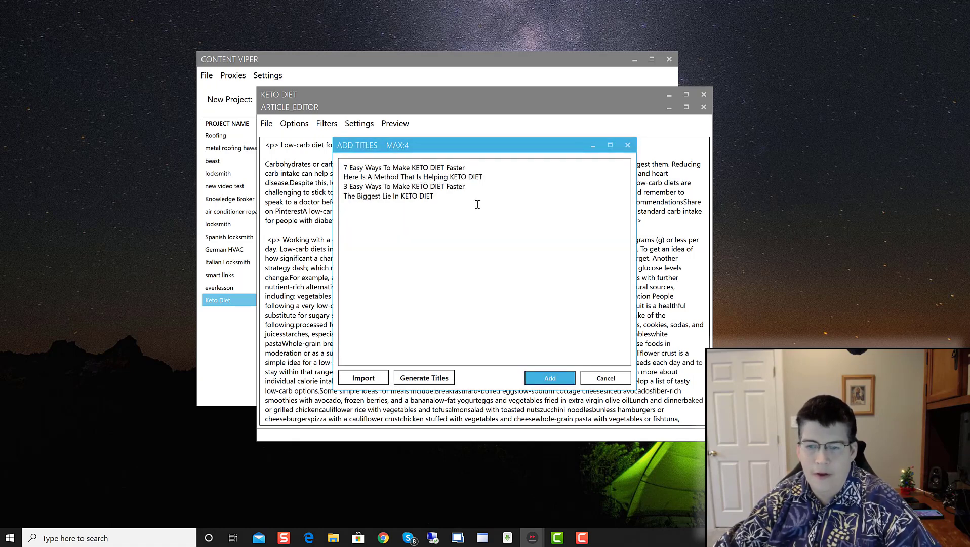
{"action": "left_click_drag", "start_coordinate": [450, 199], "coordinate": [343, 190]}
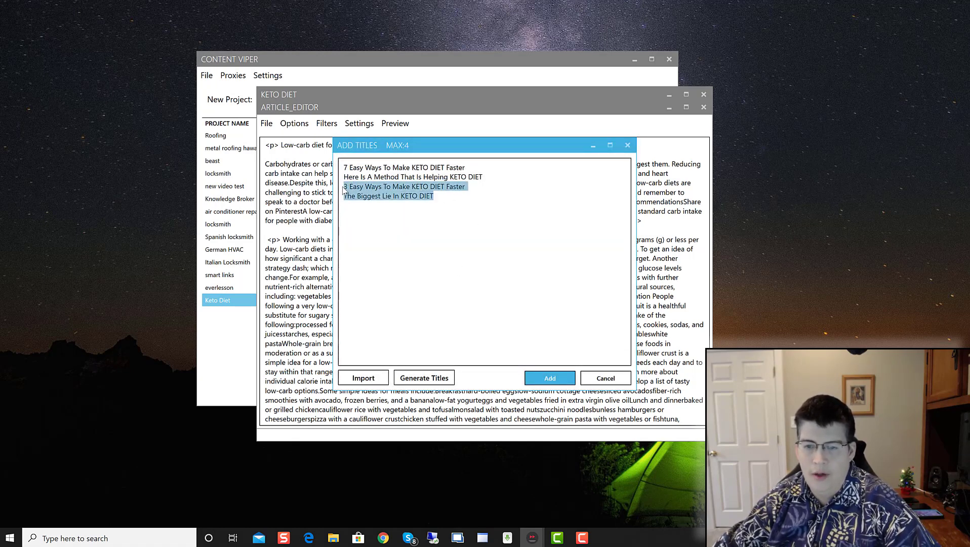
{"action": "key", "text": "Delete"}
{"action": "left_click", "coordinate": [548, 378]}
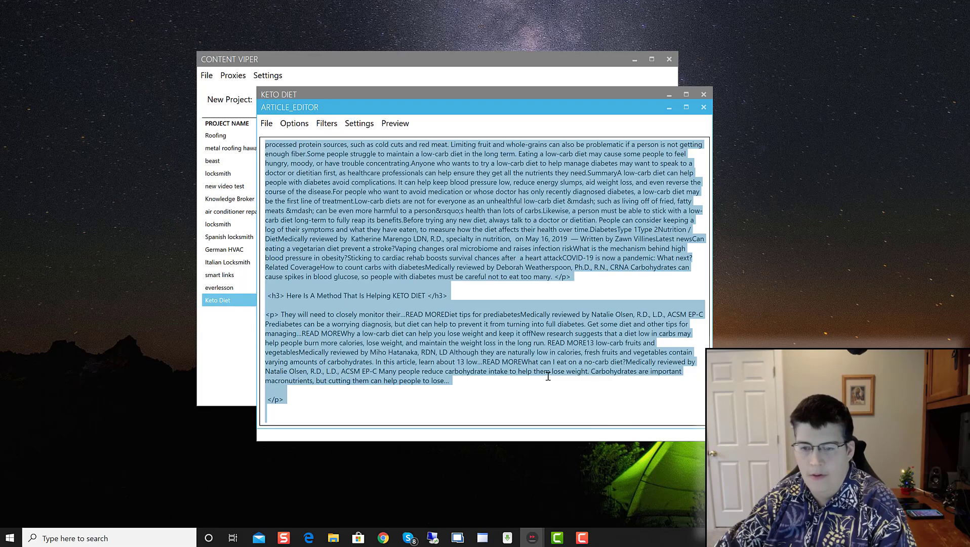
Step: Delete the two empty h3 heading lines from the article
{"action": "left_click", "coordinate": [458, 277]}
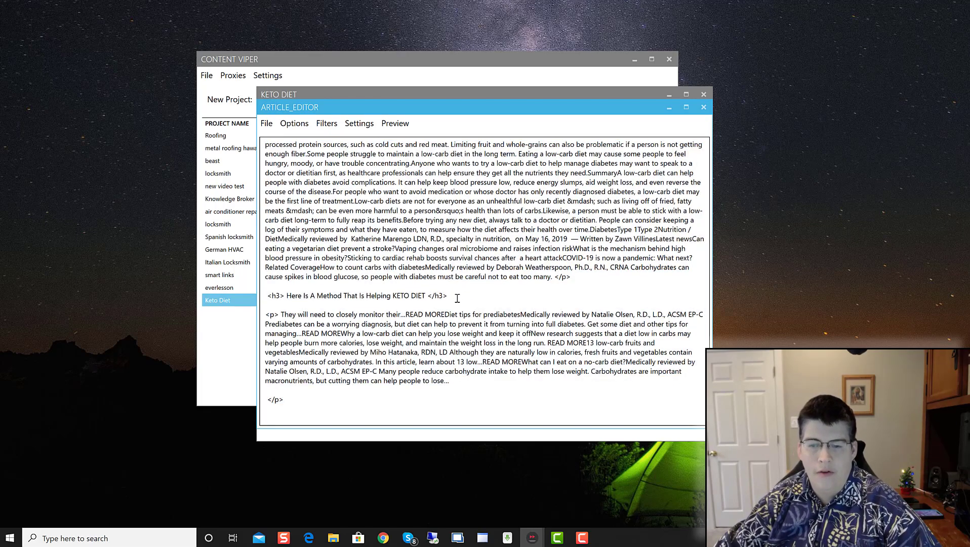
{"action": "scroll", "coordinate": [456, 309], "scroll_direction": "up", "scroll_amount": 15}
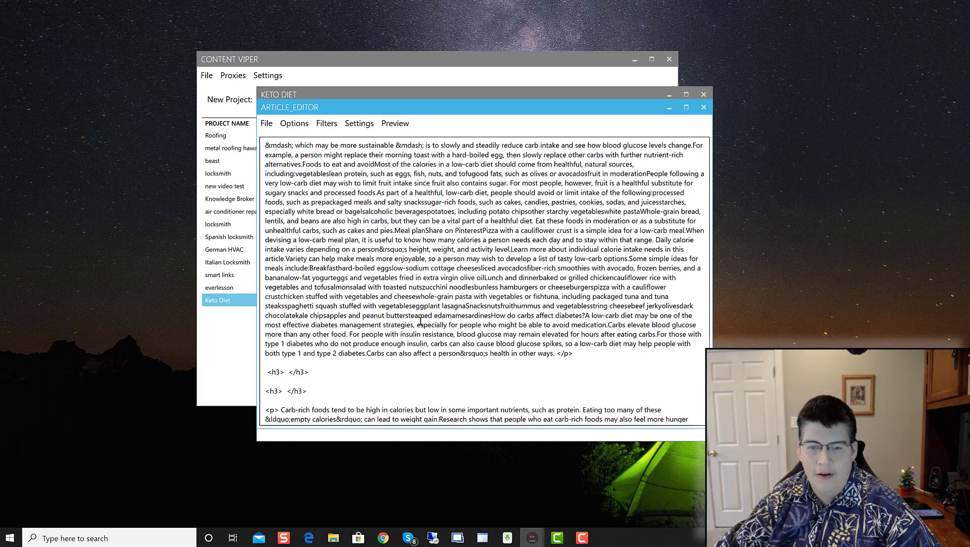
{"action": "left_click_drag", "start_coordinate": [317, 393], "coordinate": [264, 374]}
{"action": "key", "text": "Delete"}
{"action": "key", "text": "Delete"}
{"action": "key", "text": "Delete"}
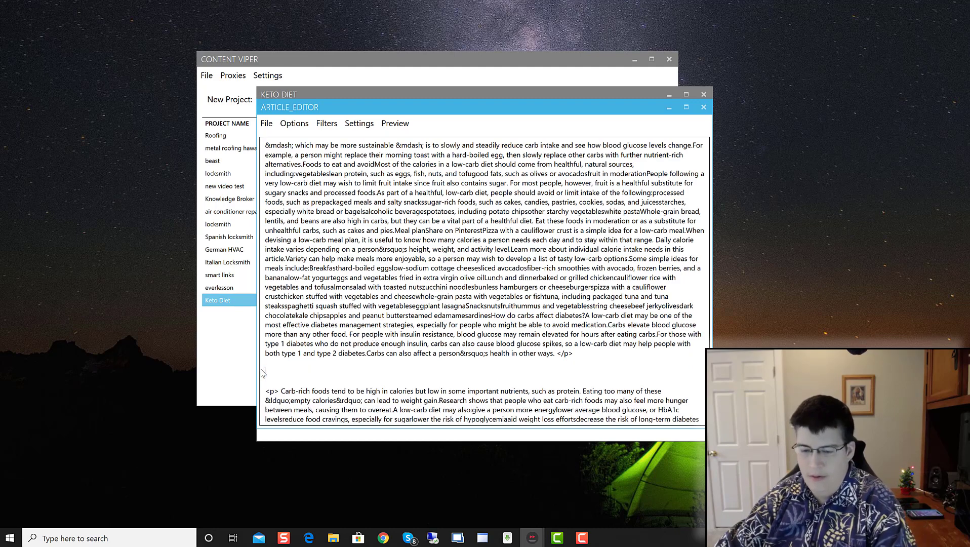
{"action": "scroll", "coordinate": [411, 362], "scroll_direction": "up", "scroll_amount": 5}
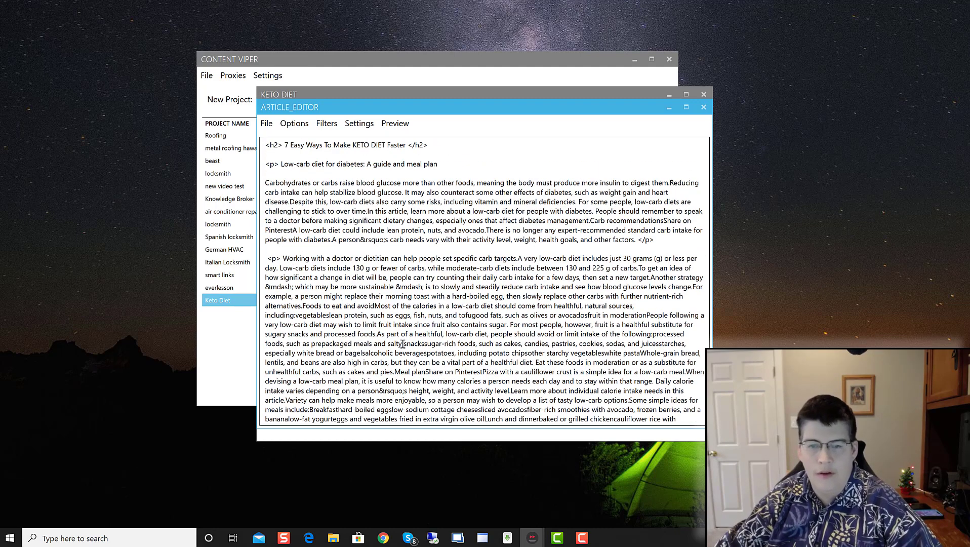
Step: Change the article title's heading tag from h2 to h1
{"action": "double_click", "coordinate": [276, 147]}
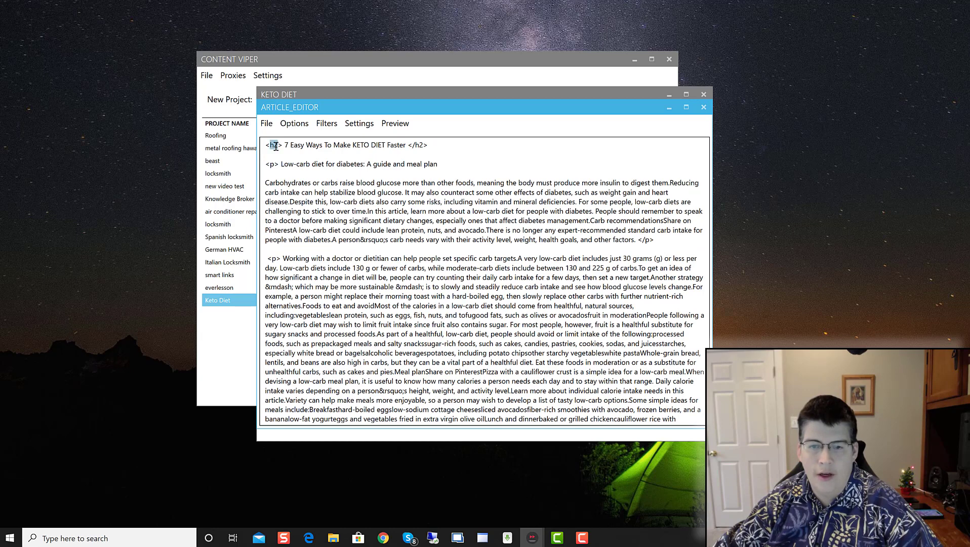
{"action": "left_click", "coordinate": [275, 146]}
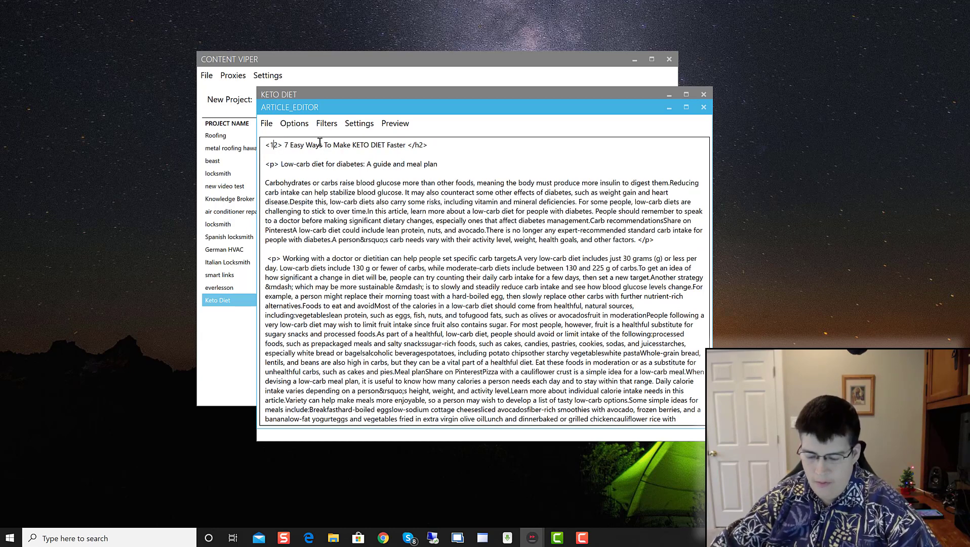
{"action": "key", "text": "Delete"}
{"action": "key", "text": "BackSpace"}
{"action": "type", "text": "H"}
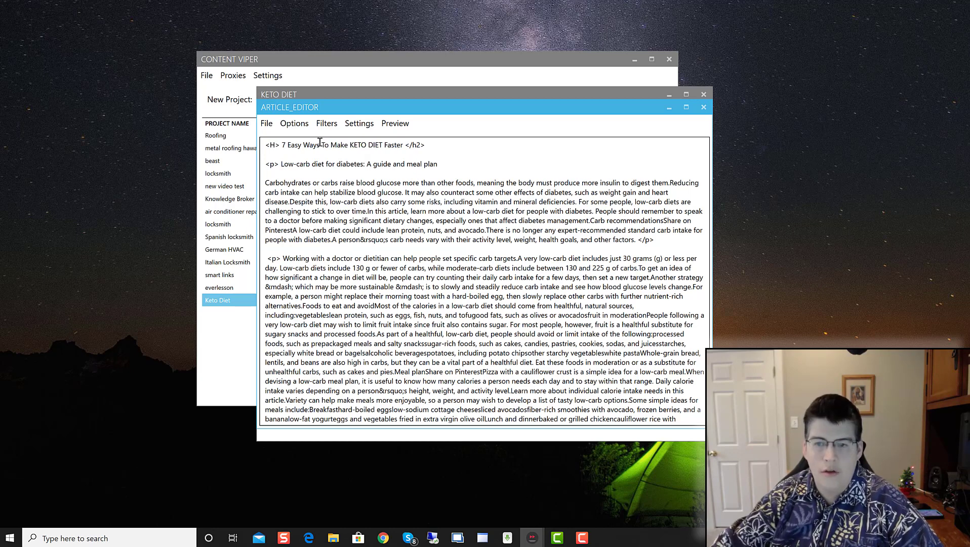
{"action": "key", "text": "BackSpace"}
{"action": "type", "text": "h1"}
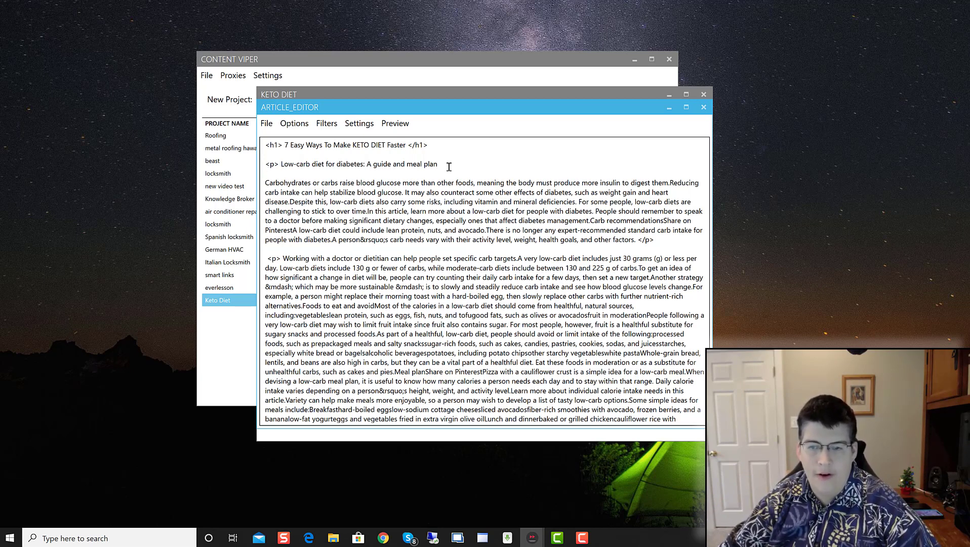
Step: Make 'Low-carb diet for diabetes: A guide and meal plan' bold and underlined
{"action": "left_click_drag", "start_coordinate": [448, 166], "coordinate": [282, 161]}
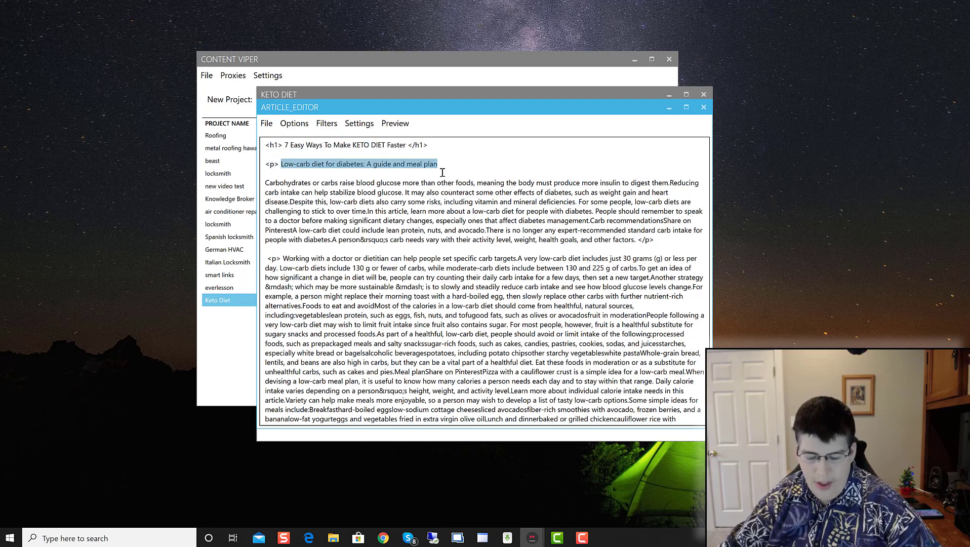
{"action": "key", "text": "ctrl+b"}
{"action": "key", "text": "ctrl+u"}
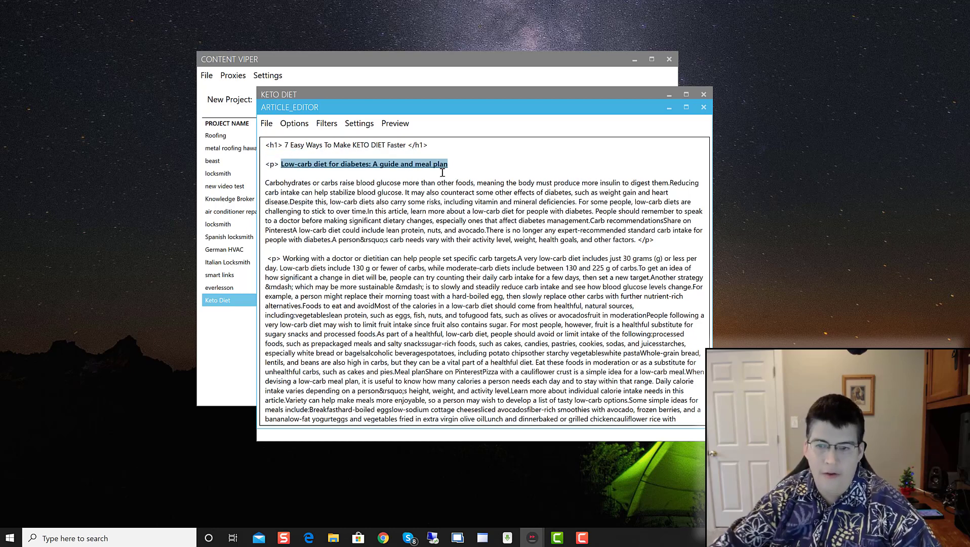
{"action": "left_click", "coordinate": [508, 170]}
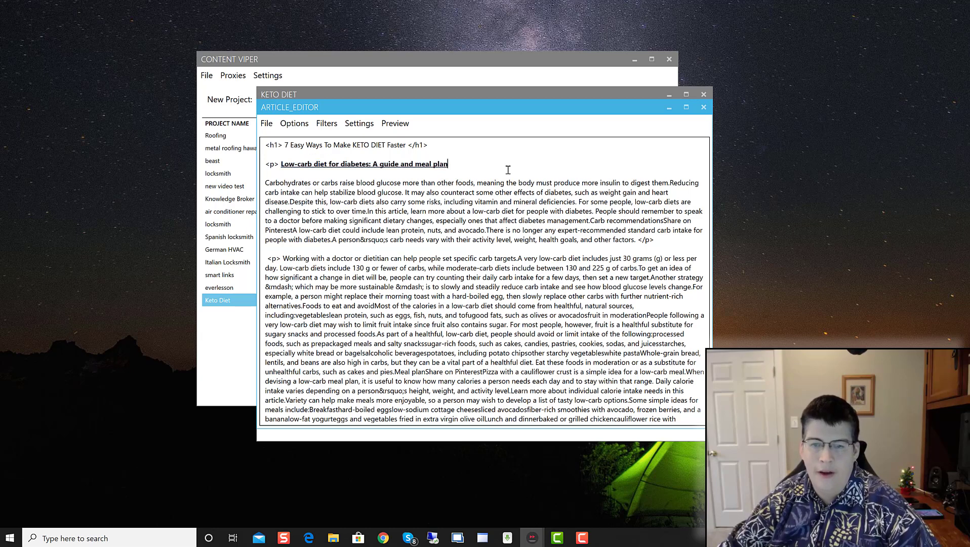
{"action": "triple_click", "coordinate": [413, 164]}
{"action": "right_click", "coordinate": [413, 165]}
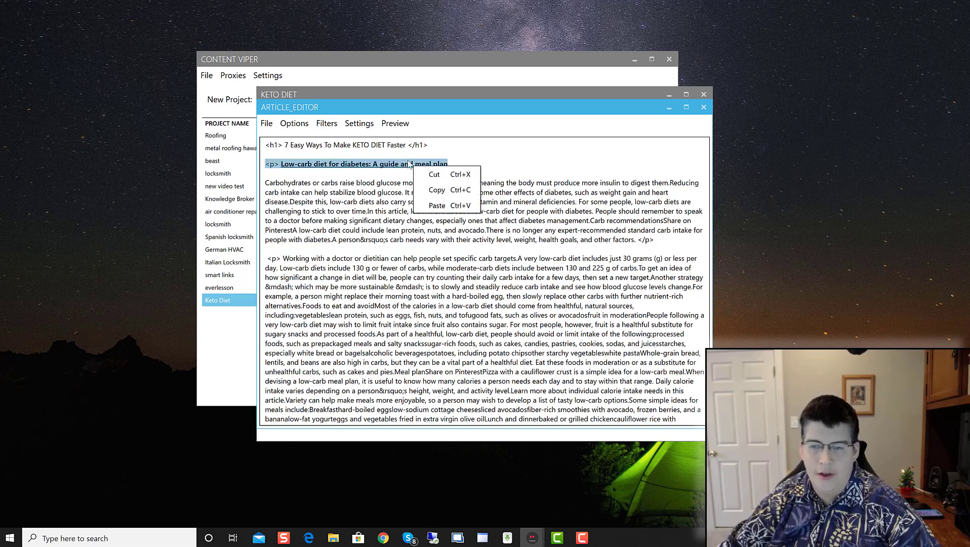
{"action": "left_click", "coordinate": [357, 184]}
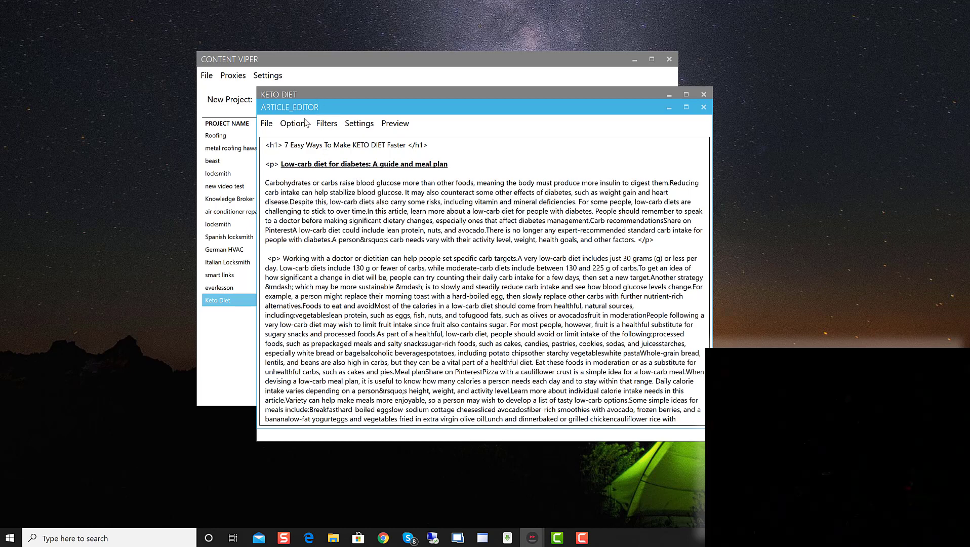
{"action": "left_click", "coordinate": [305, 124]}
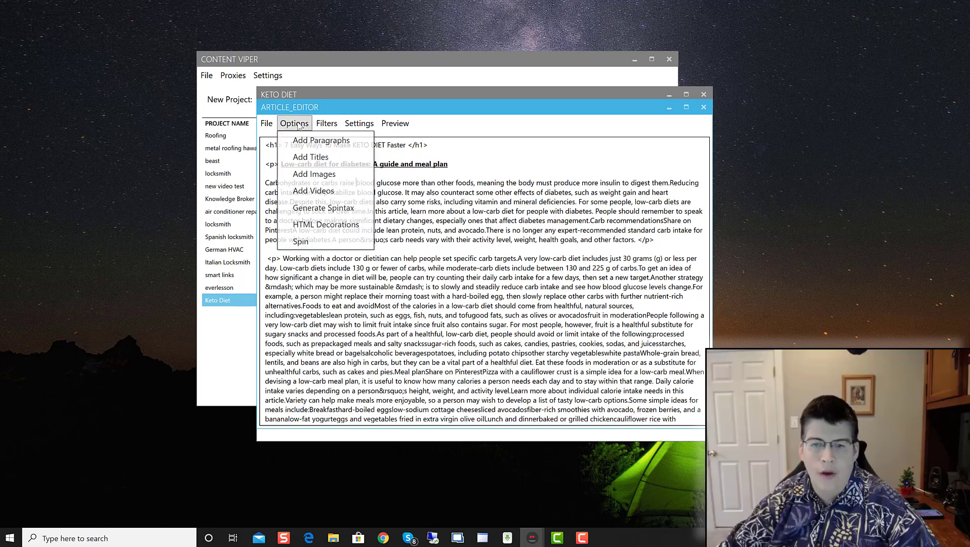
Step: Generate 2 images for the keyword 'keto diet' and insert them into the article
{"action": "left_click", "coordinate": [306, 176]}
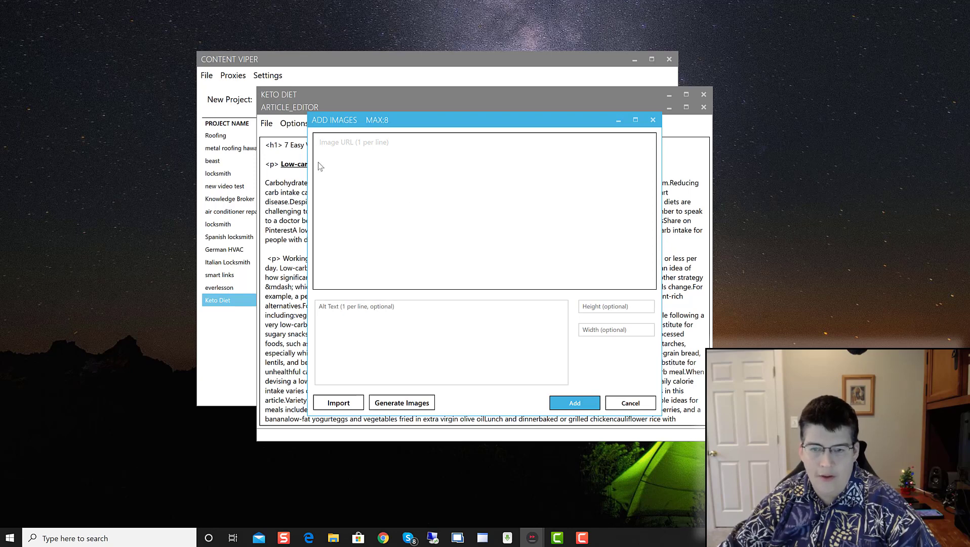
{"action": "left_click", "coordinate": [405, 403]}
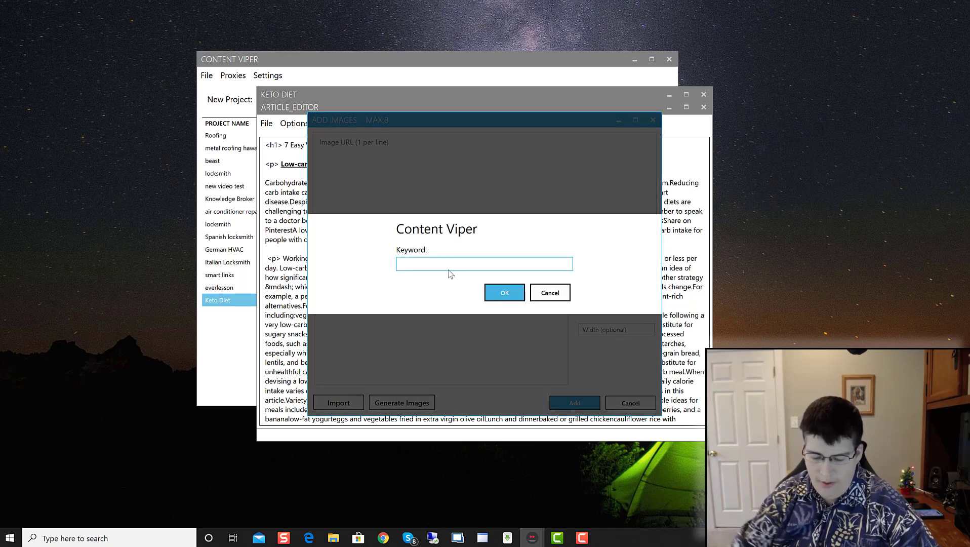
{"action": "type", "text": "keto diet"}
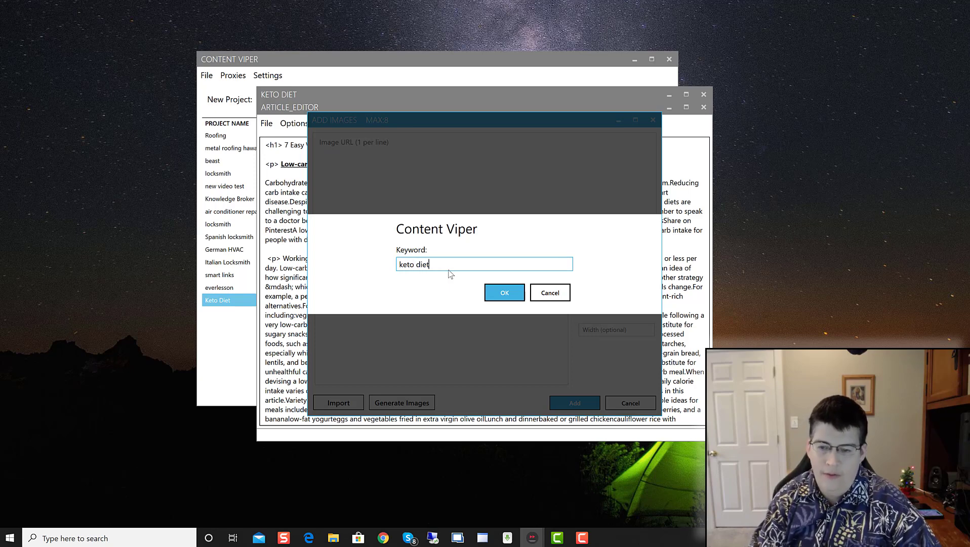
{"action": "left_click", "coordinate": [523, 296]}
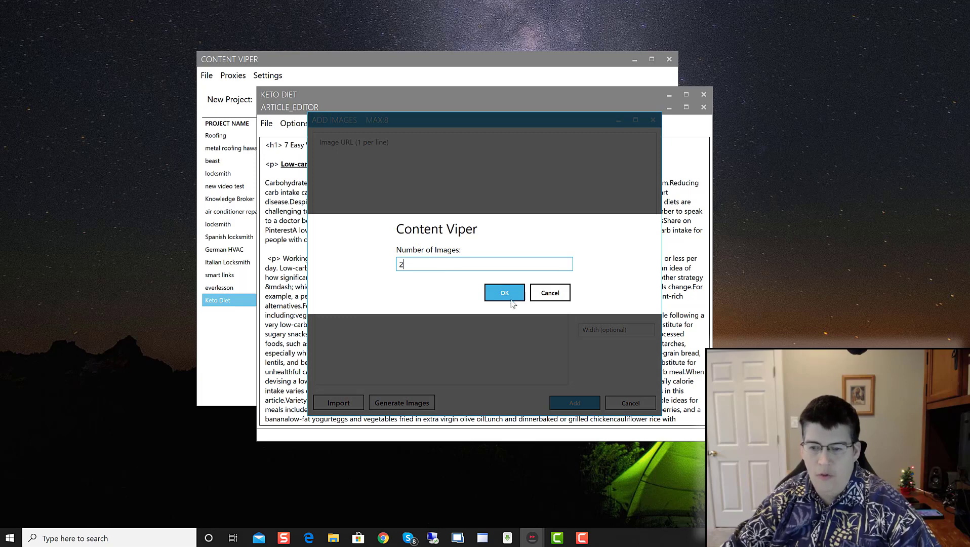
{"action": "left_click", "coordinate": [508, 292]}
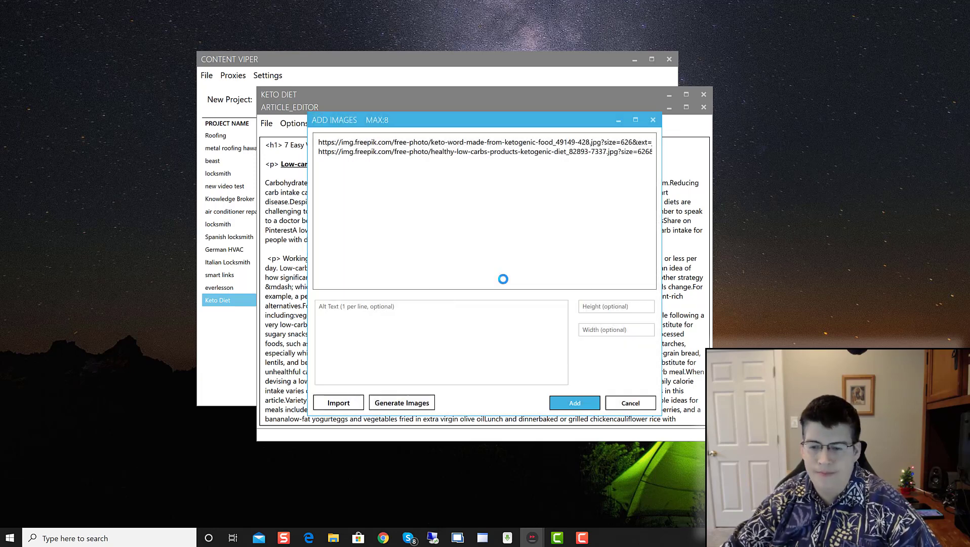
{"action": "left_click", "coordinate": [576, 404]}
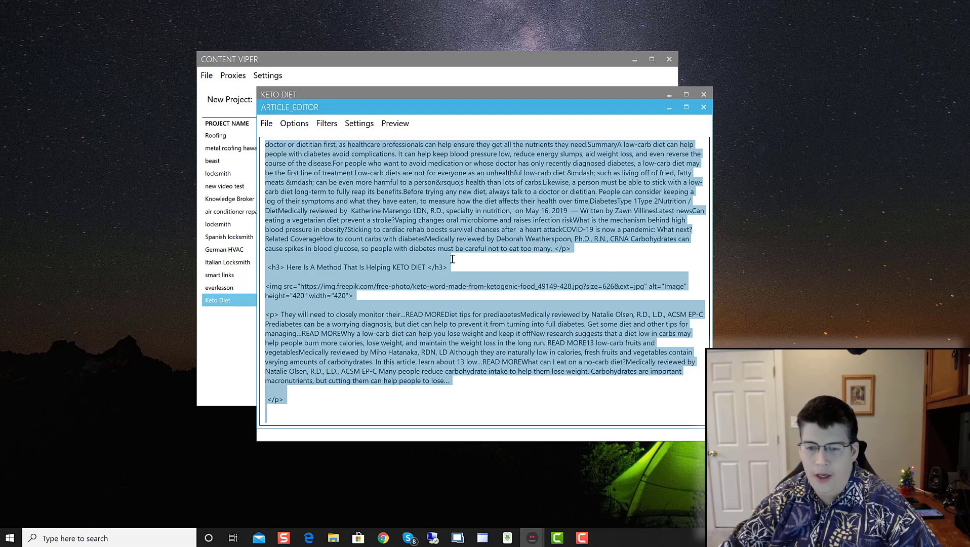
Step: Delete the two empty <h3> tags and the empty <img> line from the article source
{"action": "scroll", "coordinate": [400, 303], "scroll_direction": "up", "scroll_amount": 15}
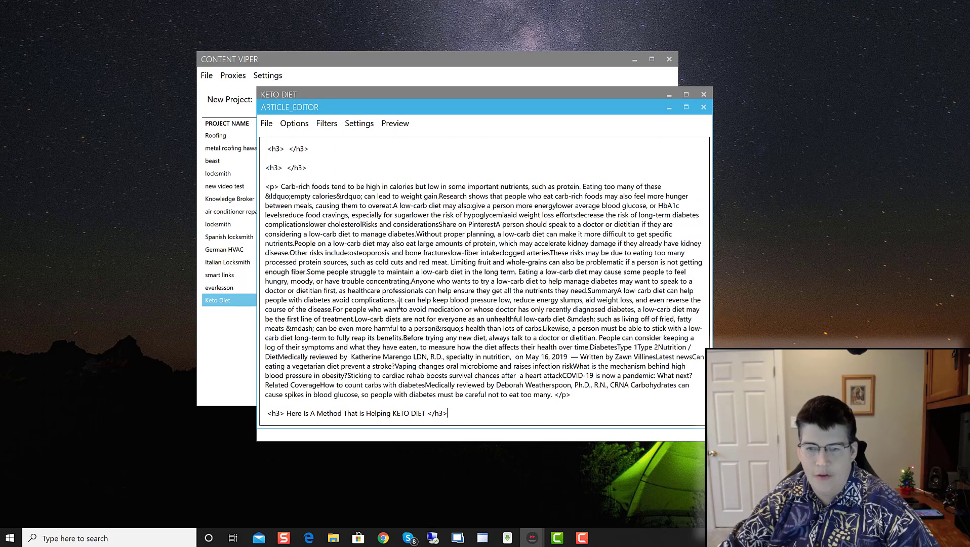
{"action": "scroll", "coordinate": [396, 310], "scroll_direction": "down", "scroll_amount": 5}
{"action": "scroll", "coordinate": [354, 344], "scroll_direction": "up", "scroll_amount": 5}
{"action": "left_click_drag", "start_coordinate": [340, 363], "coordinate": [261, 349]}
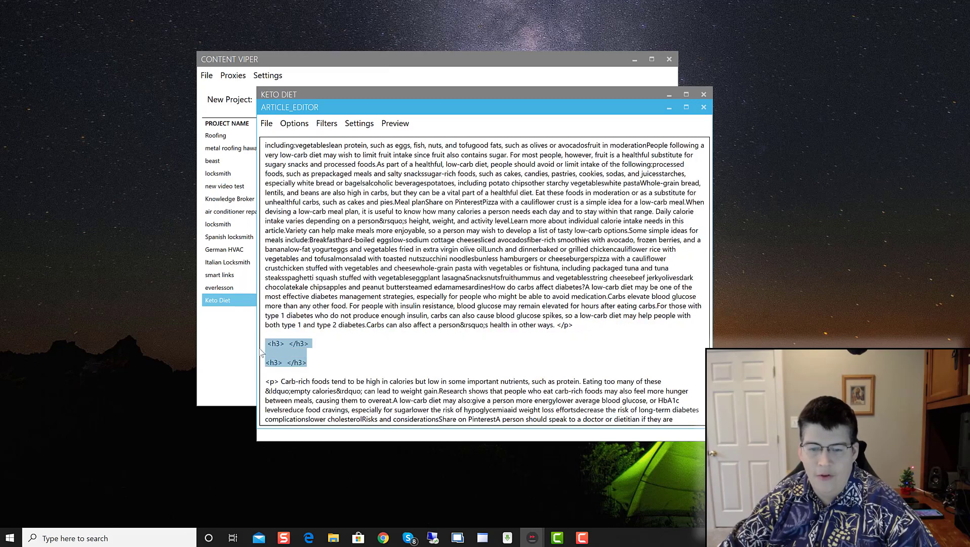
{"action": "key", "text": "BackSpace"}
{"action": "key", "text": "BackSpace"}
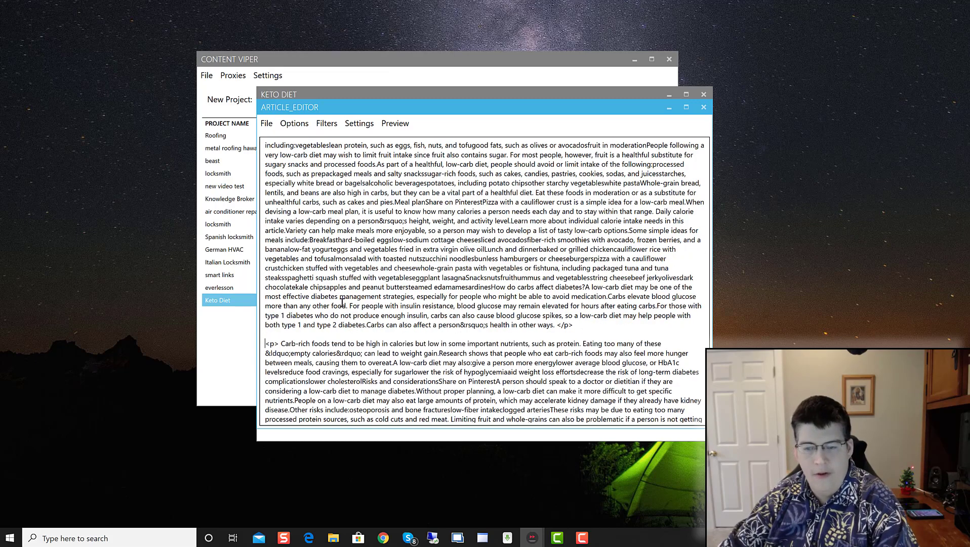
{"action": "scroll", "coordinate": [343, 303], "scroll_direction": "up", "scroll_amount": 5}
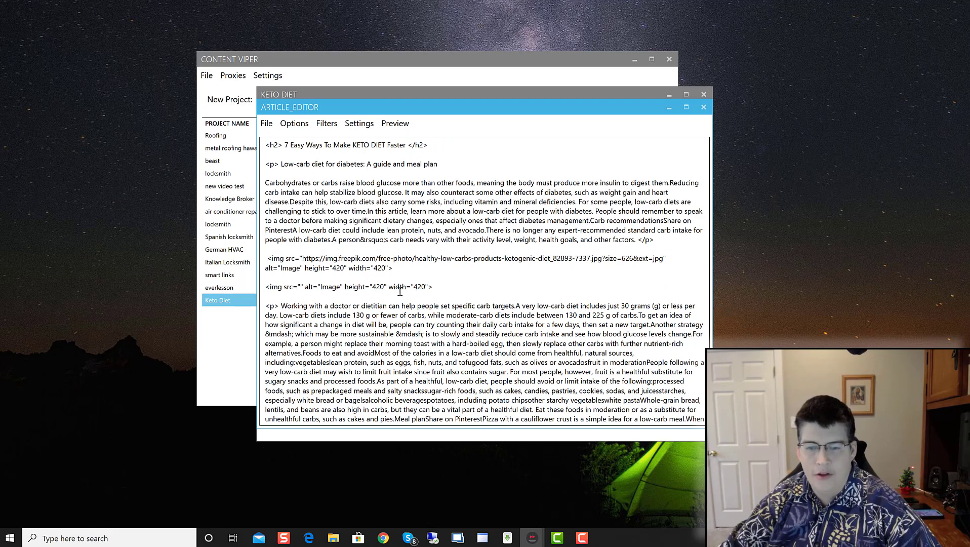
{"action": "left_click_drag", "start_coordinate": [452, 286], "coordinate": [262, 290]}
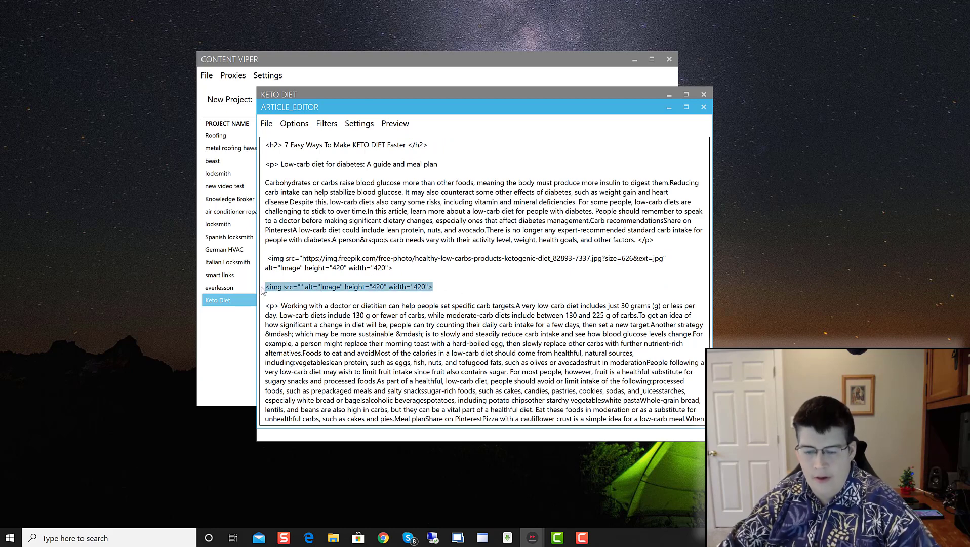
{"action": "key", "text": "Delete"}
{"action": "key", "text": "Delete"}
{"action": "key", "text": "Delete"}
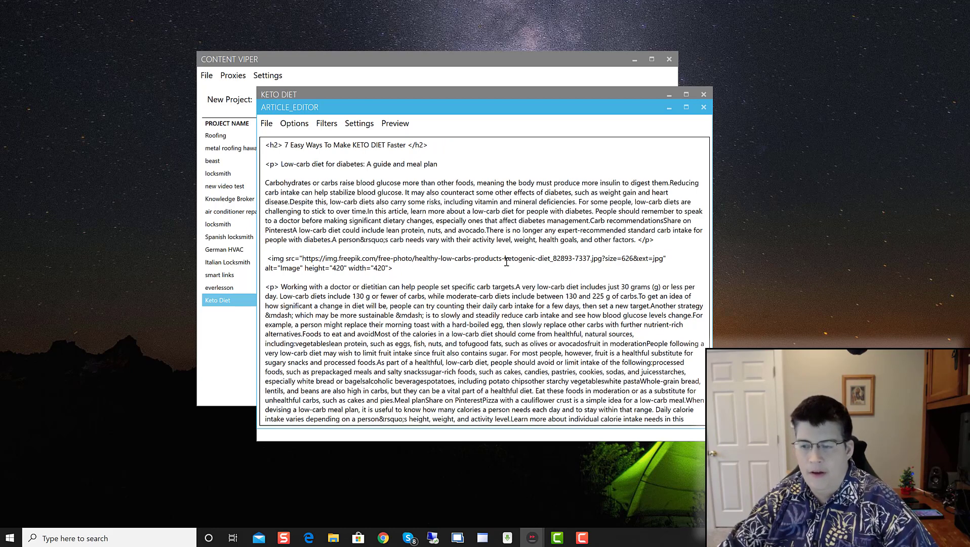
Step: Check the rendered preview of the article with its images, then return to the HTML source
{"action": "left_click", "coordinate": [396, 124]}
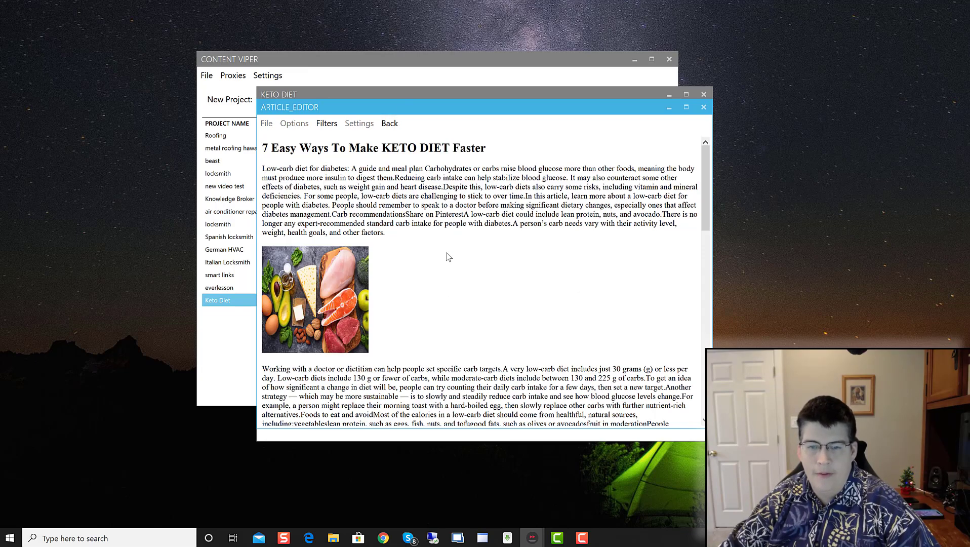
{"action": "scroll", "coordinate": [448, 257], "scroll_direction": "down", "scroll_amount": 15}
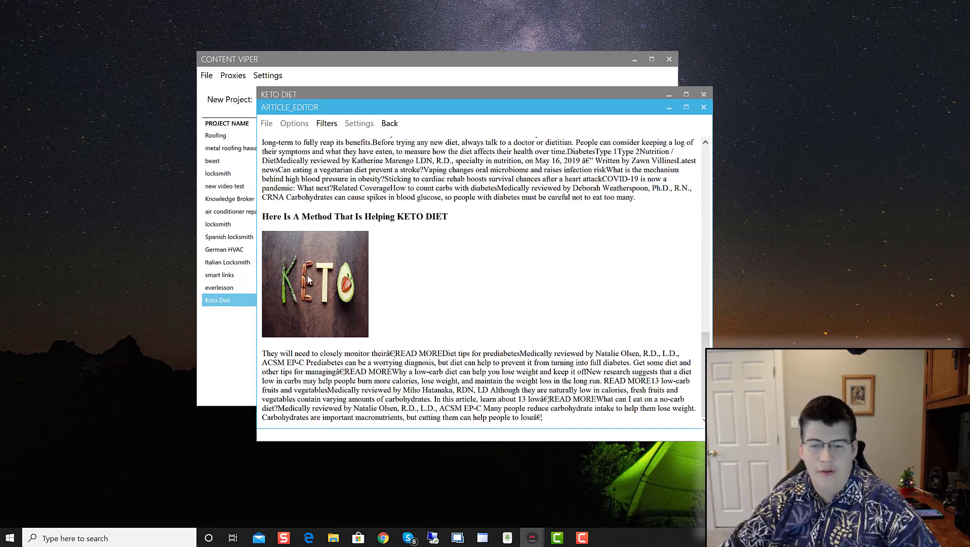
{"action": "scroll", "coordinate": [438, 400], "scroll_direction": "up", "scroll_amount": 15}
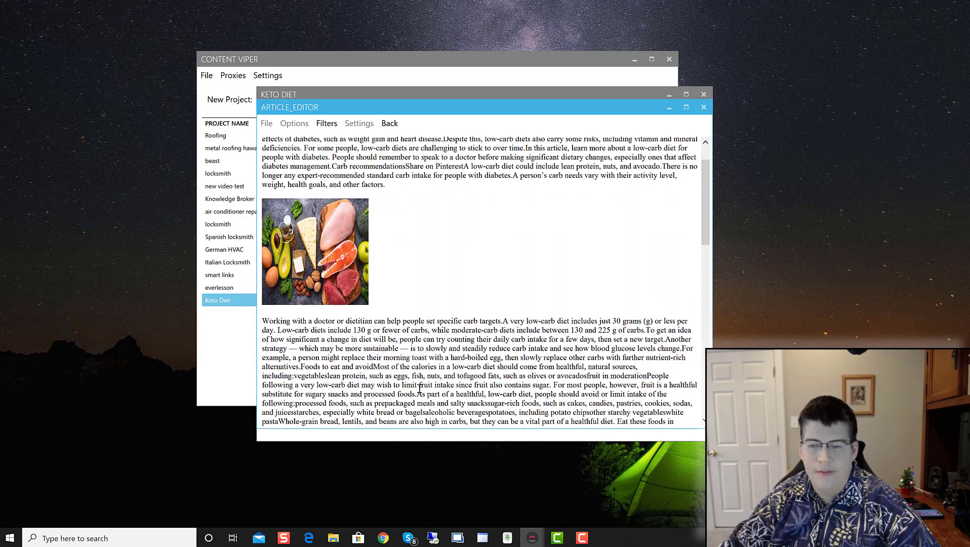
{"action": "left_click", "coordinate": [389, 123]}
{"action": "left_click", "coordinate": [520, 249]}
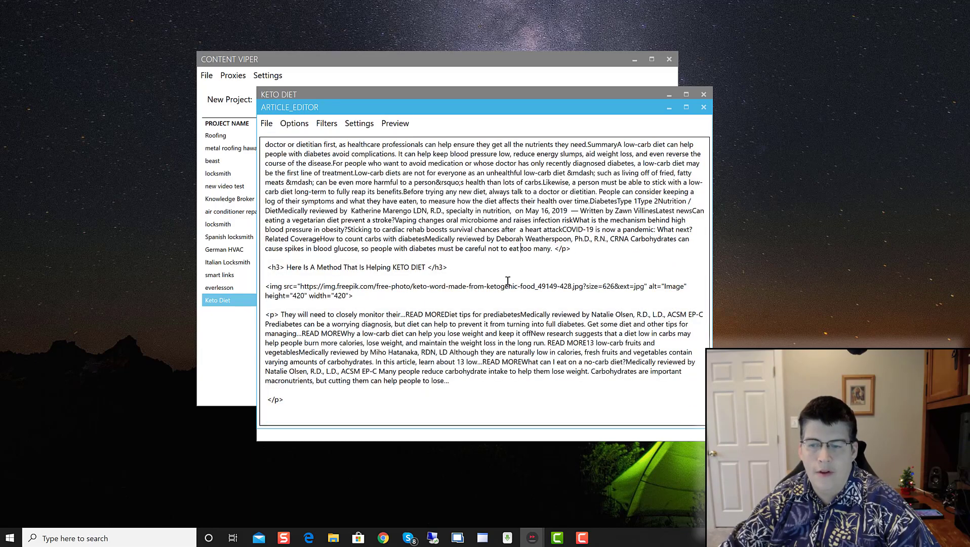
{"action": "scroll", "coordinate": [504, 276], "scroll_direction": "up", "scroll_amount": 10}
{"action": "left_click", "coordinate": [305, 127]}
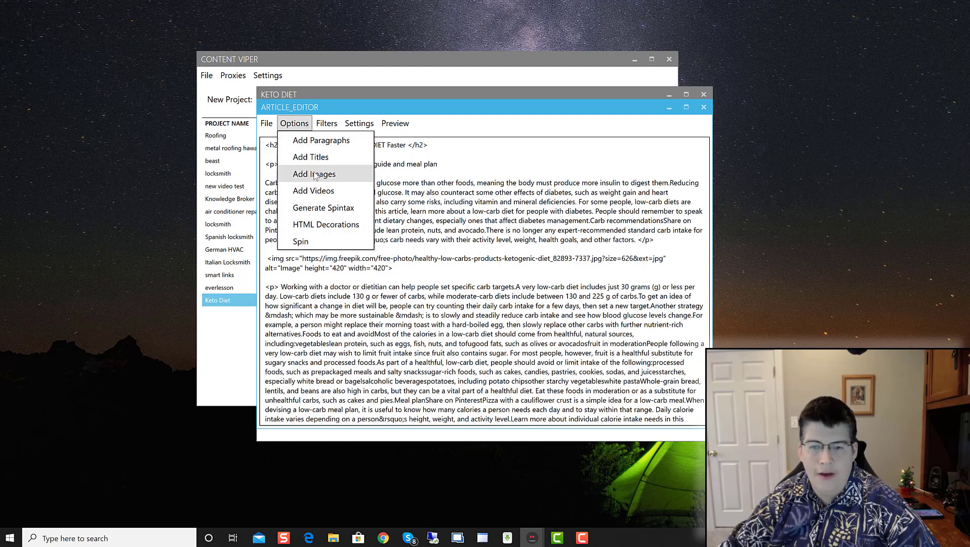
Step: Paste a YouTube link copied from Chrome into the Add Video URL box and insert it
{"action": "left_click", "coordinate": [314, 194]}
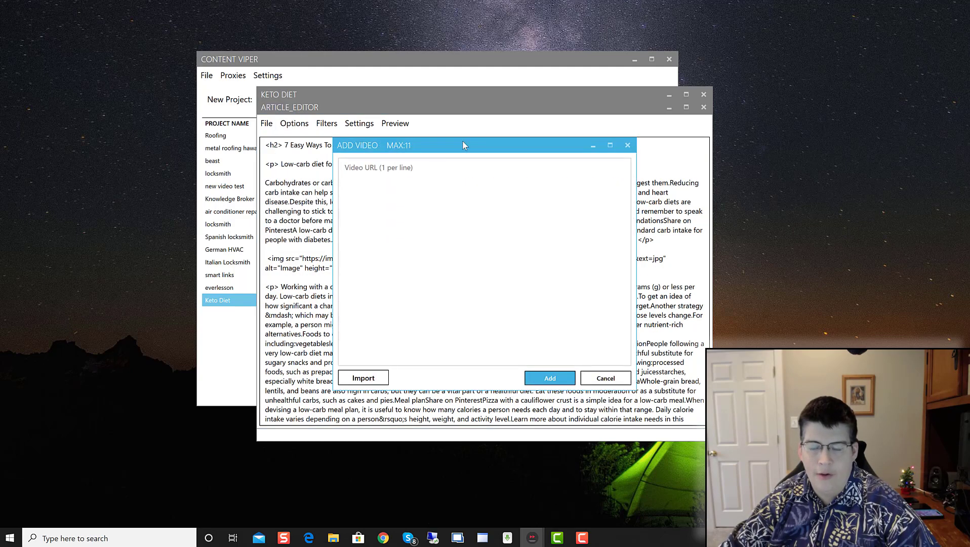
{"action": "left_click", "coordinate": [427, 180]}
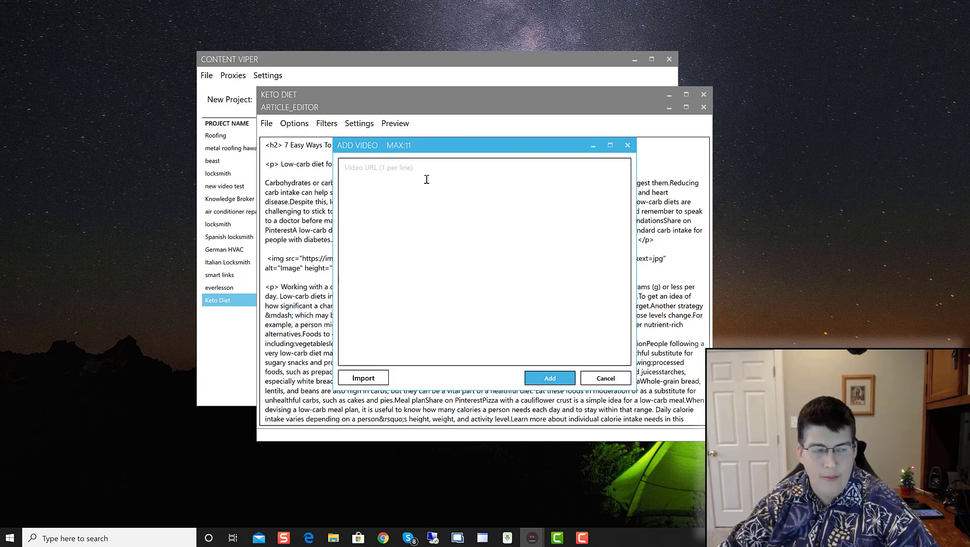
{"action": "left_click", "coordinate": [365, 378]}
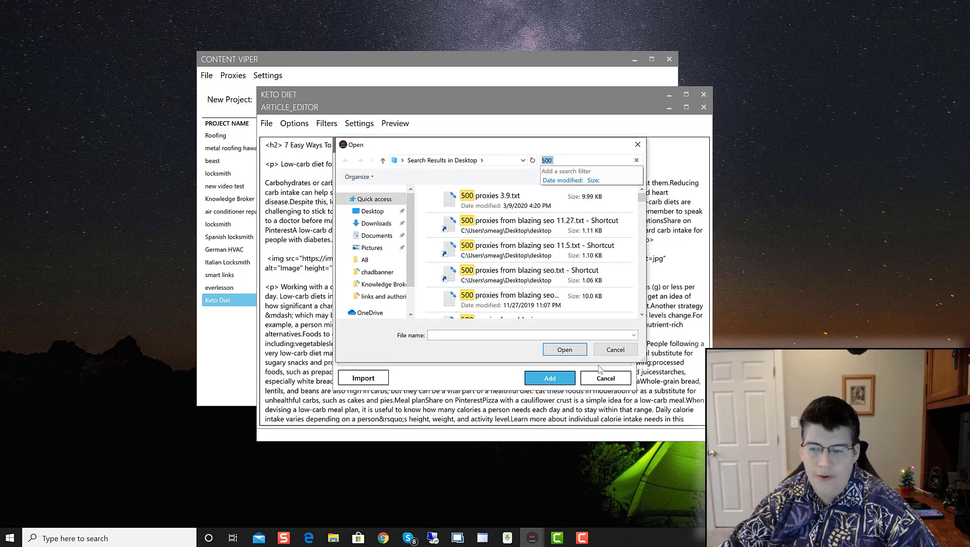
{"action": "left_click", "coordinate": [613, 349]}
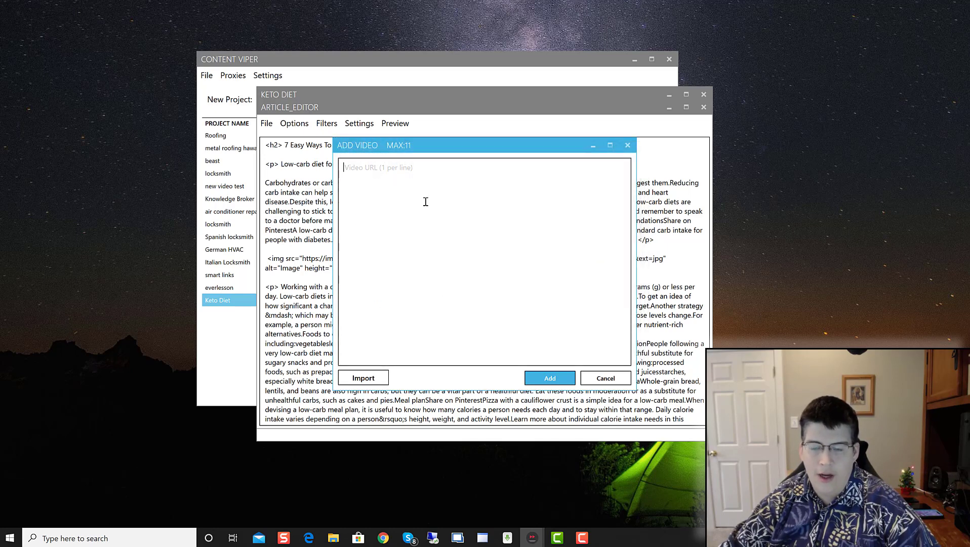
{"action": "left_click", "coordinate": [425, 201]}
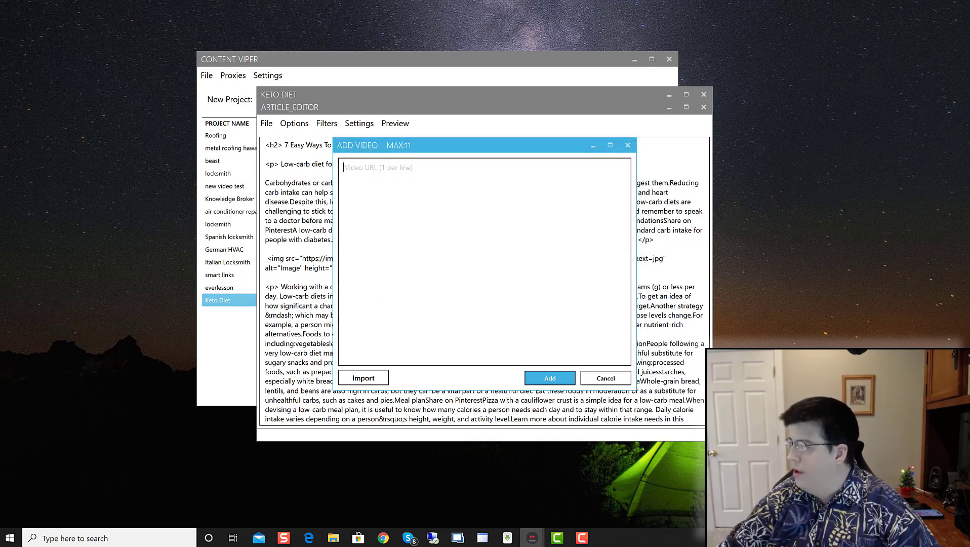
{"action": "key", "text": "alt+Tab"}
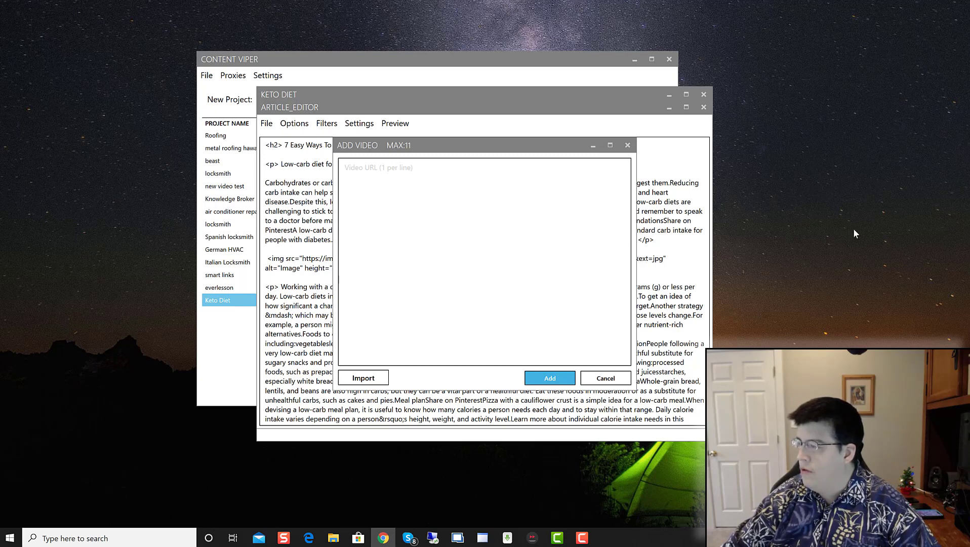
{"action": "left_click", "coordinate": [417, 211]}
{"action": "type", "text": "https://youtu.be/Q89St6BTxIQ"}
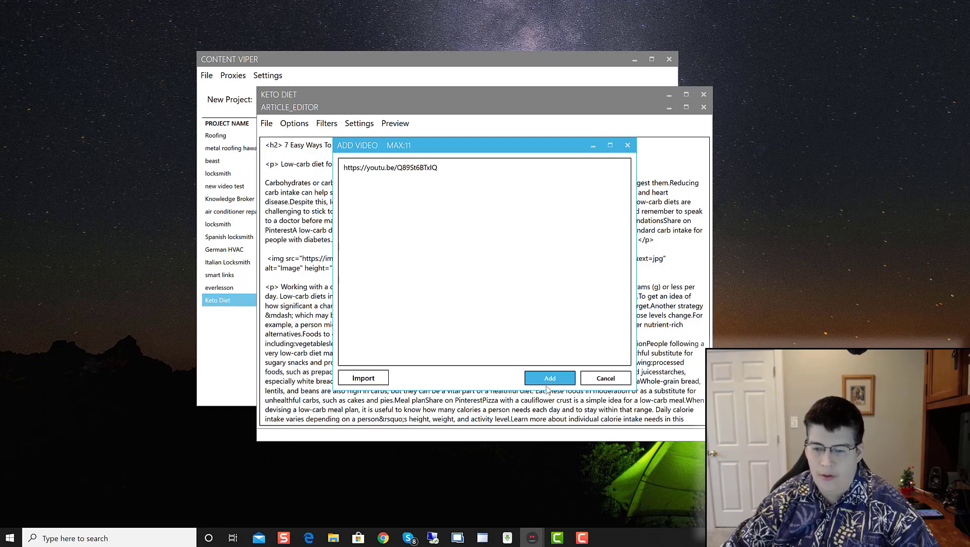
{"action": "left_click", "coordinate": [548, 383]}
{"action": "left_click", "coordinate": [497, 247]}
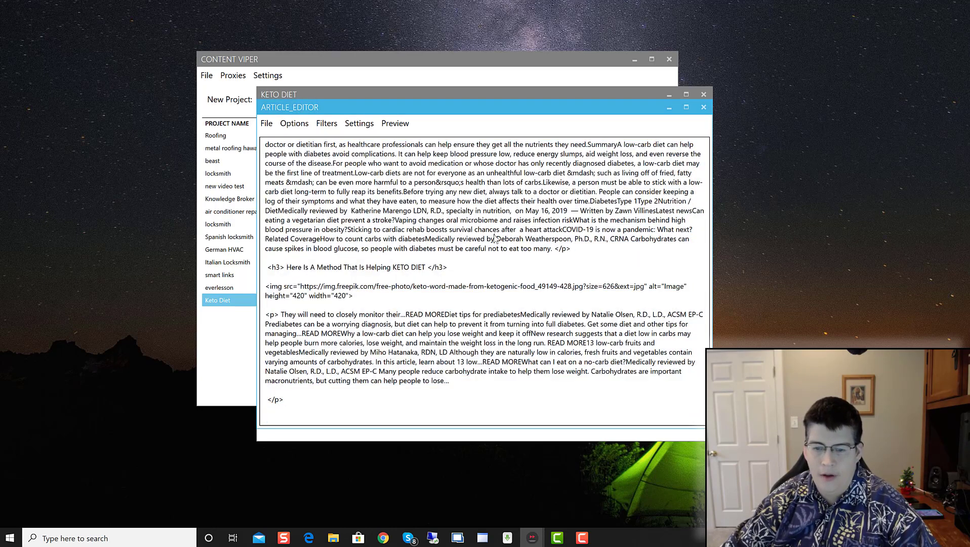
{"action": "scroll", "coordinate": [493, 238], "scroll_direction": "up", "scroll_amount": 10}
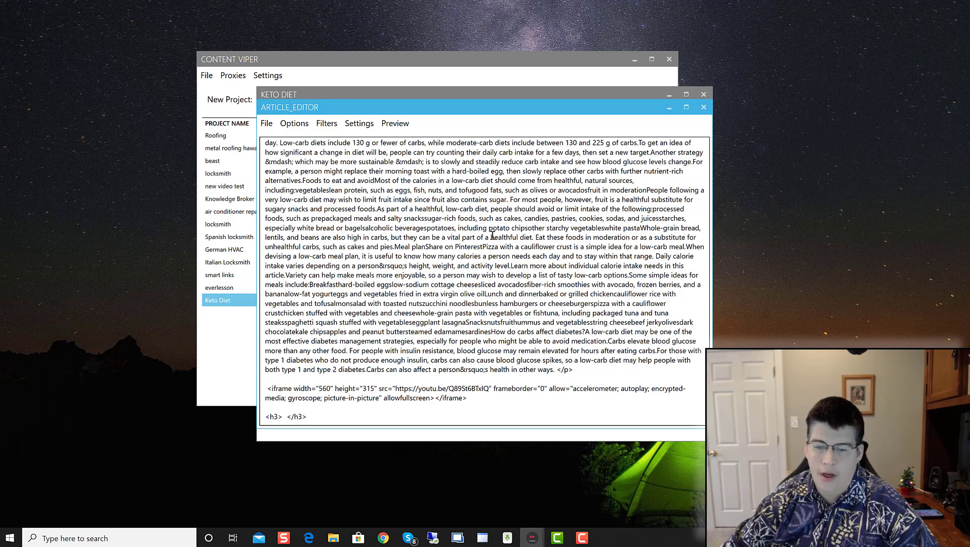
{"action": "left_click", "coordinate": [395, 123]}
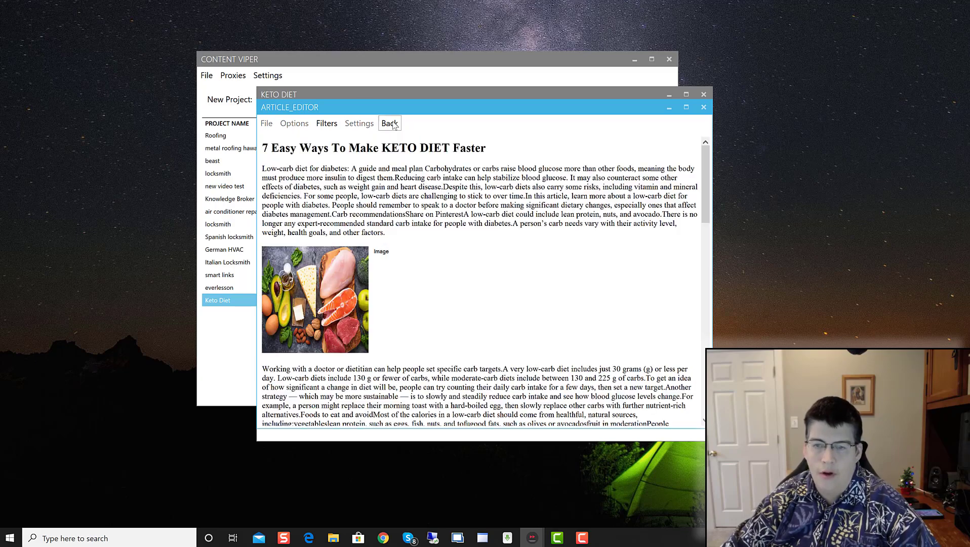
{"action": "scroll", "coordinate": [446, 274], "scroll_direction": "down", "scroll_amount": 10}
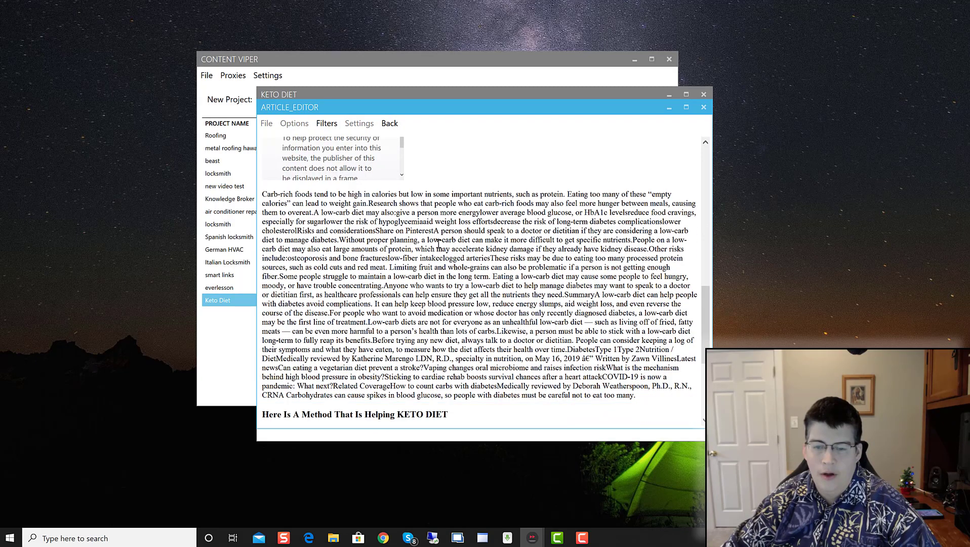
{"action": "scroll", "coordinate": [363, 268], "scroll_direction": "up", "scroll_amount": 3}
{"action": "scroll", "coordinate": [364, 268], "scroll_direction": "down", "scroll_amount": 5}
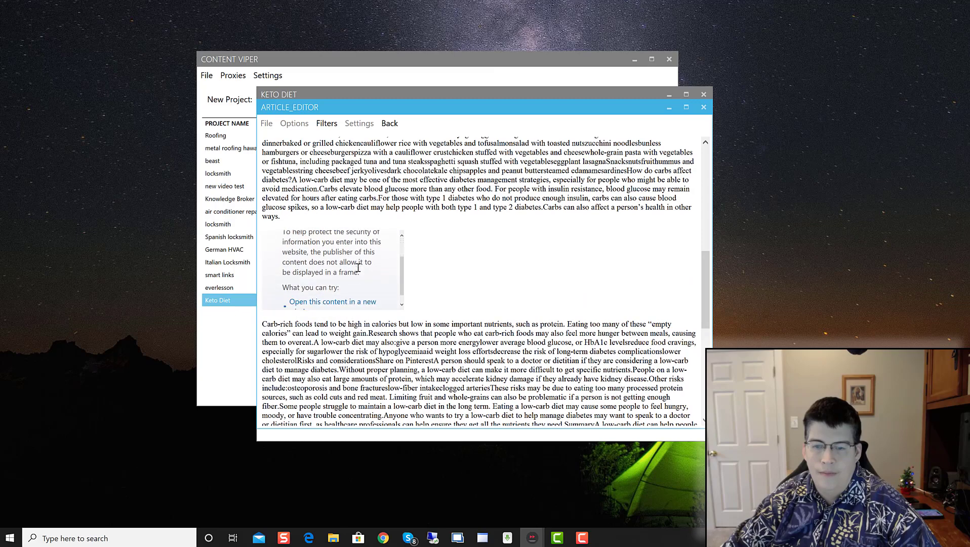
{"action": "scroll", "coordinate": [348, 236], "scroll_direction": "up", "scroll_amount": 5}
{"action": "scroll", "coordinate": [444, 288], "scroll_direction": "down", "scroll_amount": 9}
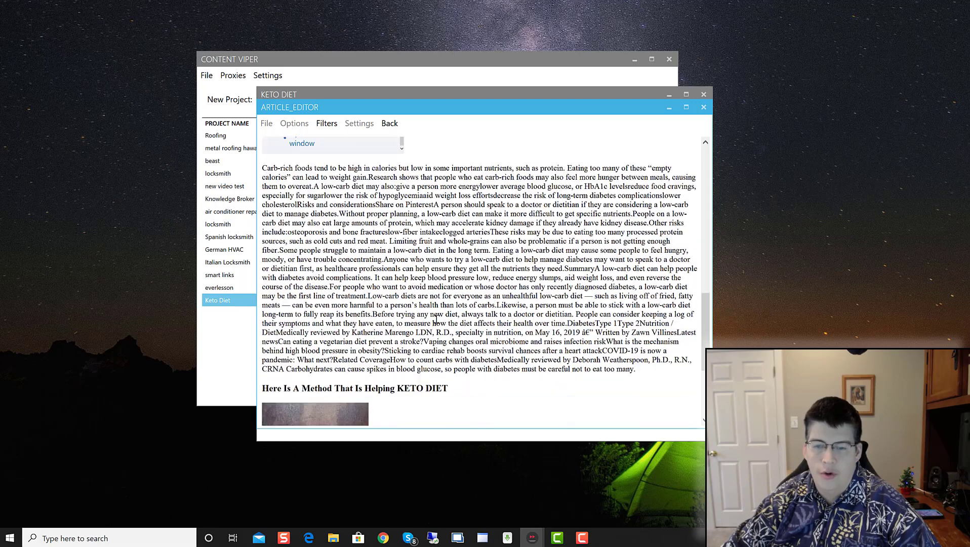
{"action": "scroll", "coordinate": [439, 362], "scroll_direction": "up", "scroll_amount": 15}
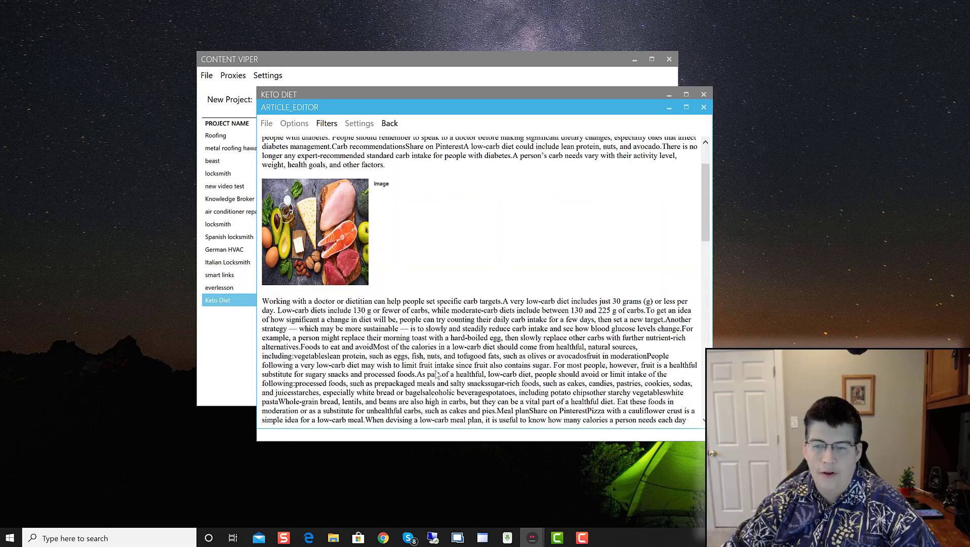
{"action": "scroll", "coordinate": [370, 265], "scroll_direction": "down", "scroll_amount": 1}
{"action": "scroll", "coordinate": [370, 266], "scroll_direction": "down", "scroll_amount": 8}
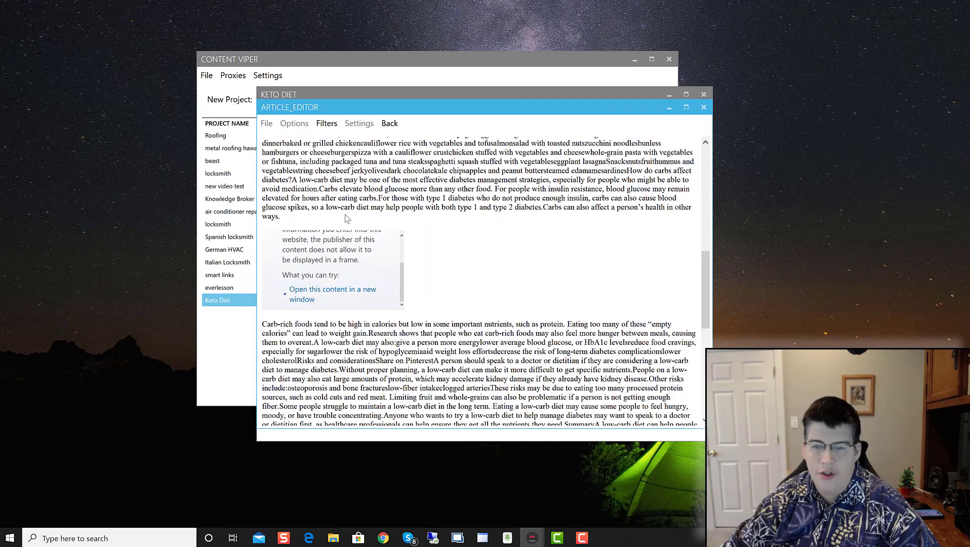
{"action": "scroll", "coordinate": [394, 349], "scroll_direction": "down", "scroll_amount": 10}
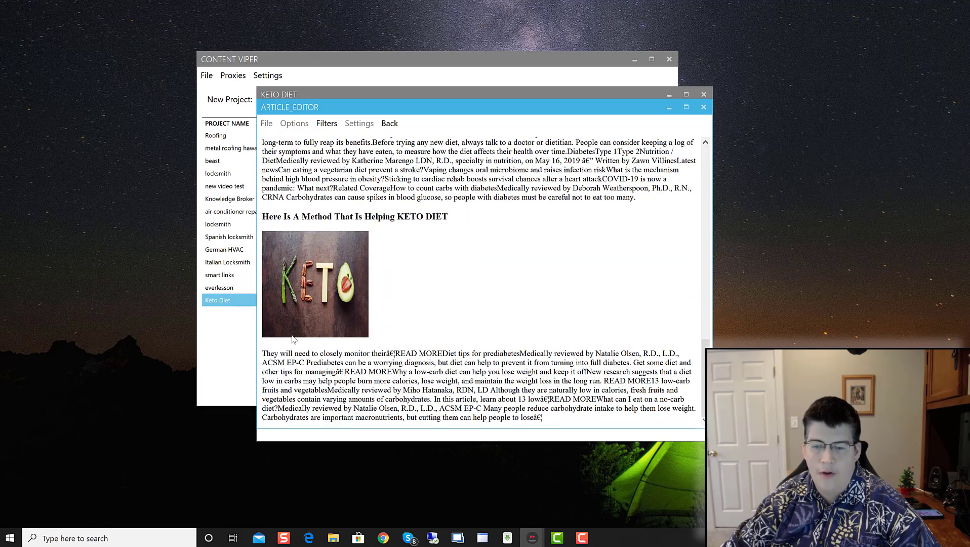
{"action": "scroll", "coordinate": [411, 375], "scroll_direction": "up", "scroll_amount": 18}
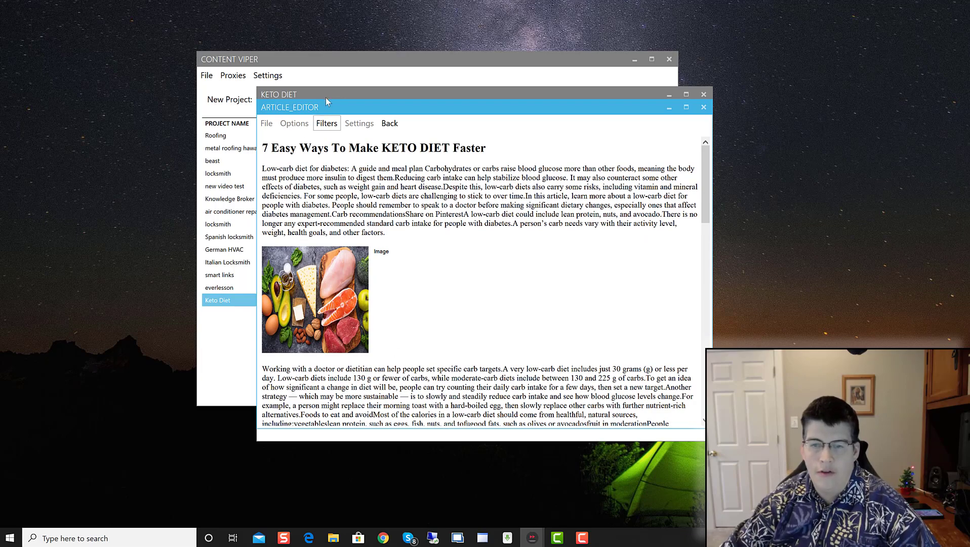
{"action": "left_click", "coordinate": [393, 124]}
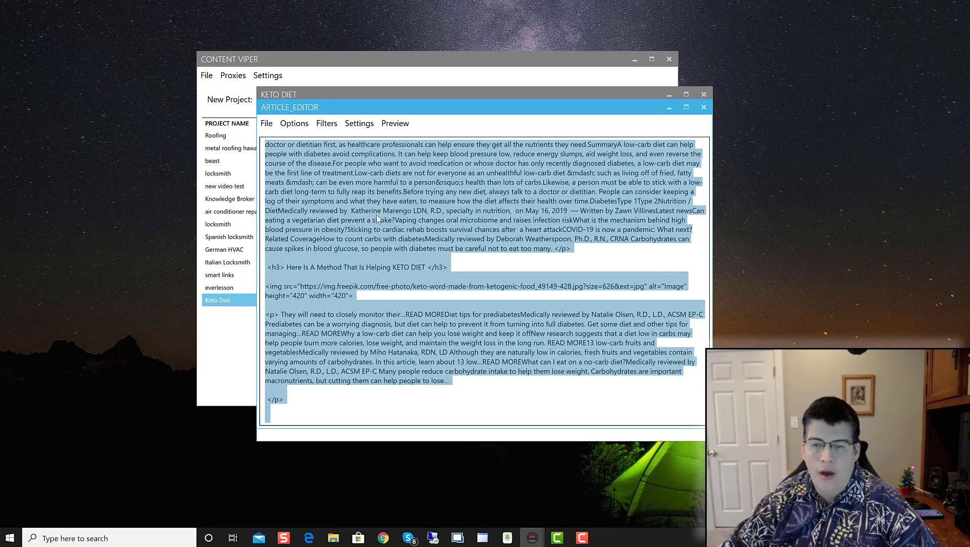
Step: Search the article for 'keto' with Find All and scroll through the highlighted matches
{"action": "left_click", "coordinate": [376, 218]}
{"action": "scroll", "coordinate": [337, 229], "scroll_direction": "up", "scroll_amount": 10}
{"action": "scroll", "coordinate": [337, 228], "scroll_direction": "up", "scroll_amount": 9}
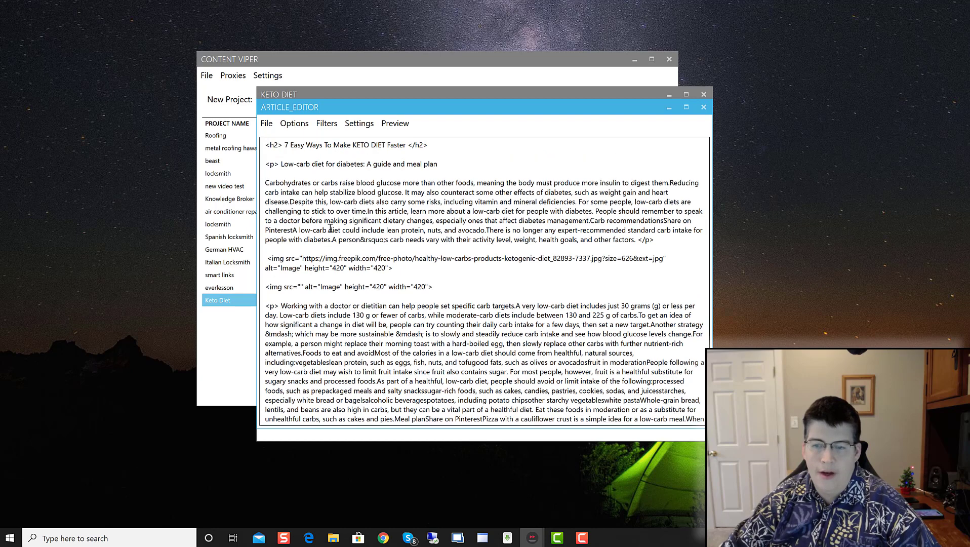
{"action": "left_click", "coordinate": [294, 125]}
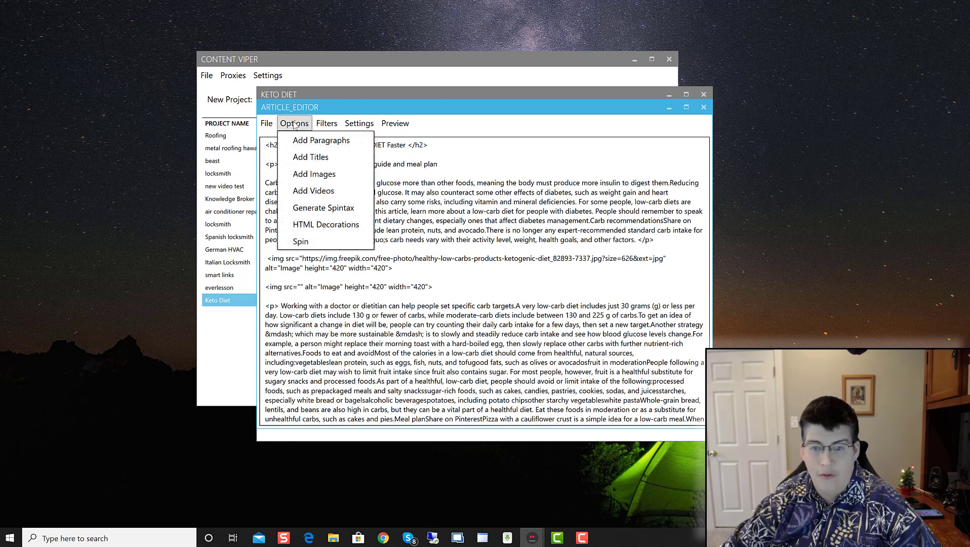
{"action": "left_click", "coordinate": [326, 123]}
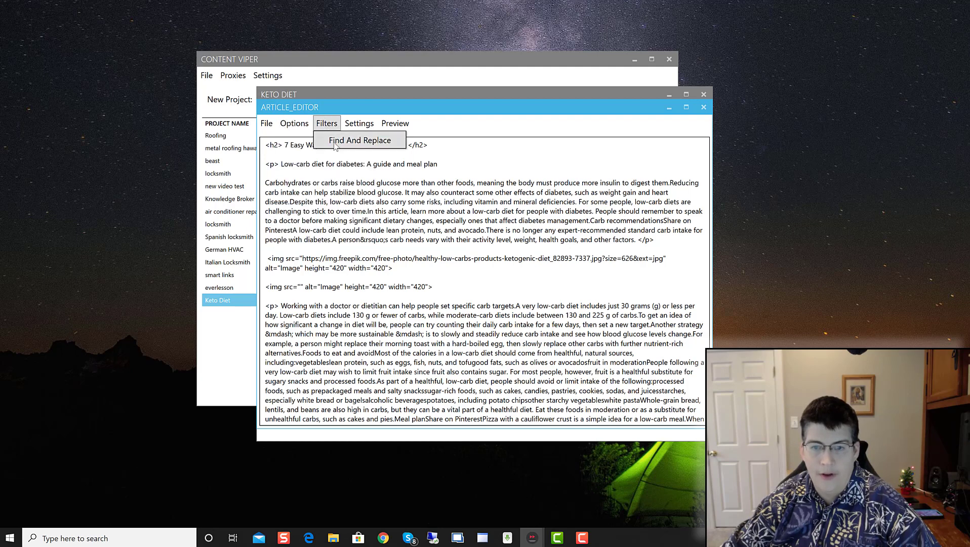
{"action": "left_click", "coordinate": [338, 143]}
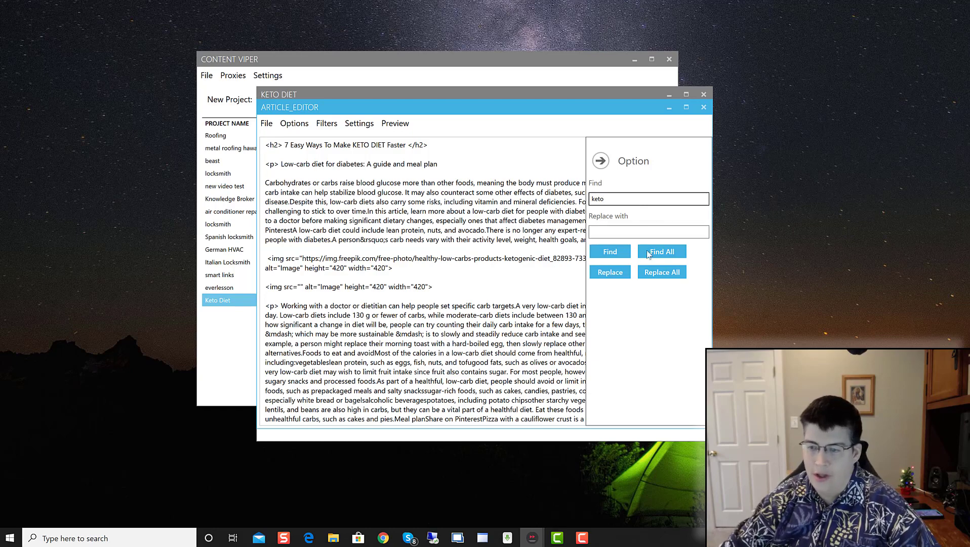
{"action": "left_click", "coordinate": [661, 253]}
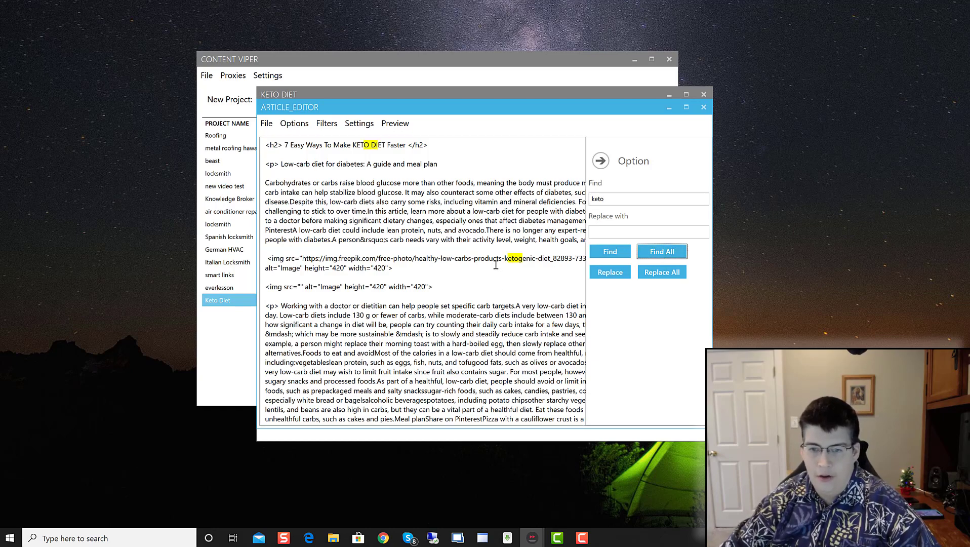
{"action": "scroll", "coordinate": [495, 264], "scroll_direction": "down", "scroll_amount": 15}
{"action": "scroll", "coordinate": [495, 264], "scroll_direction": "down", "scroll_amount": 4}
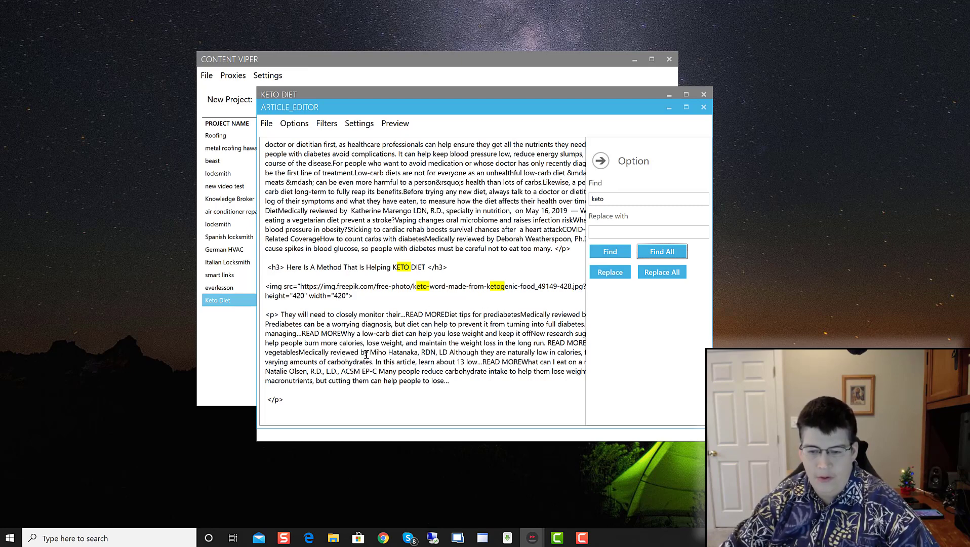
{"action": "left_click", "coordinate": [428, 360]}
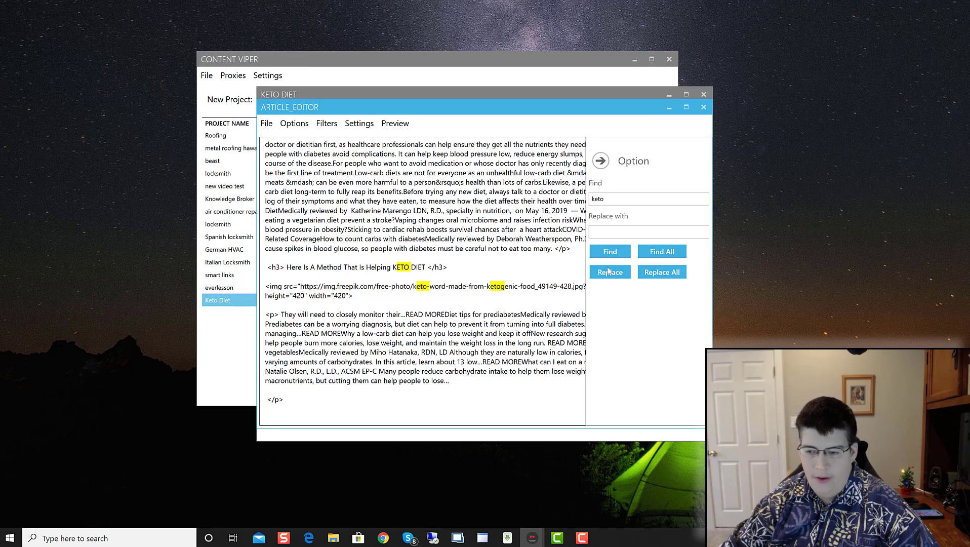
Step: Replace all occurrences of the original reviewer's name with the new reviewer's name
{"action": "left_click", "coordinate": [618, 199]}
{"action": "double_click", "coordinate": [604, 199]}
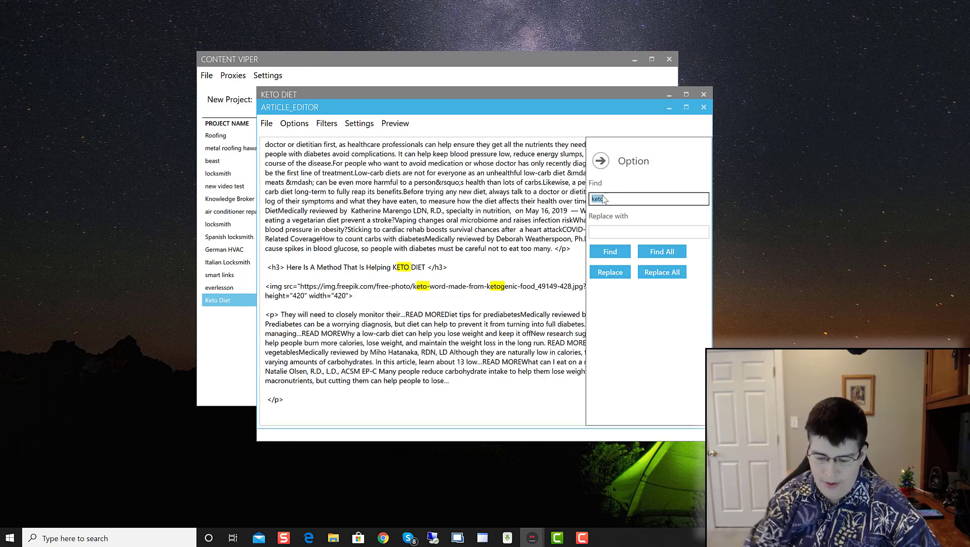
{"action": "type", "text": "m"}
{"action": "key", "text": "BackSpace"}
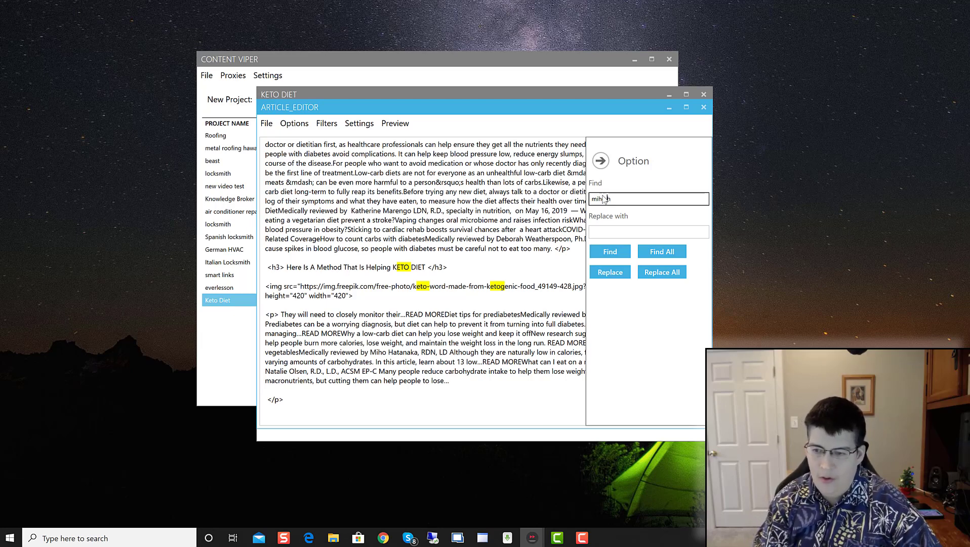
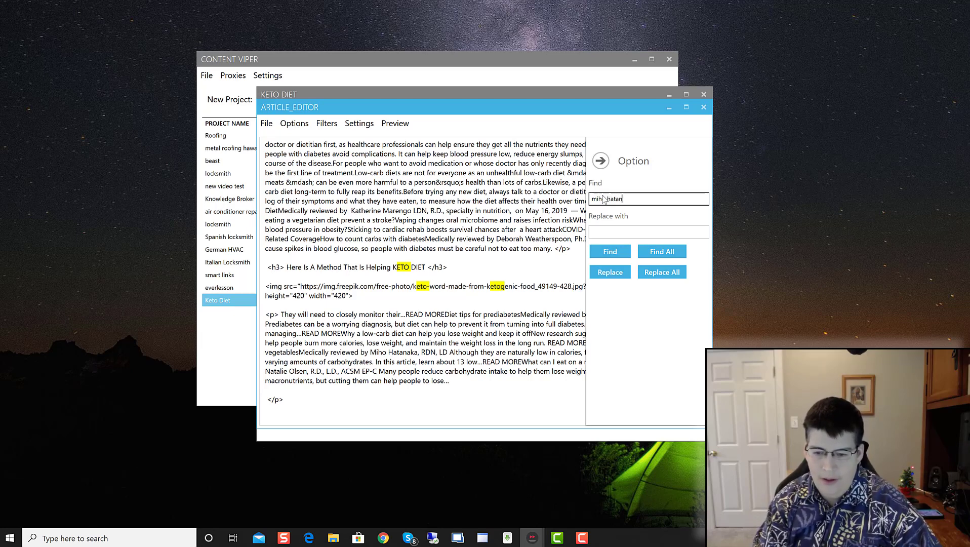
{"action": "left_click", "coordinate": [613, 231]}
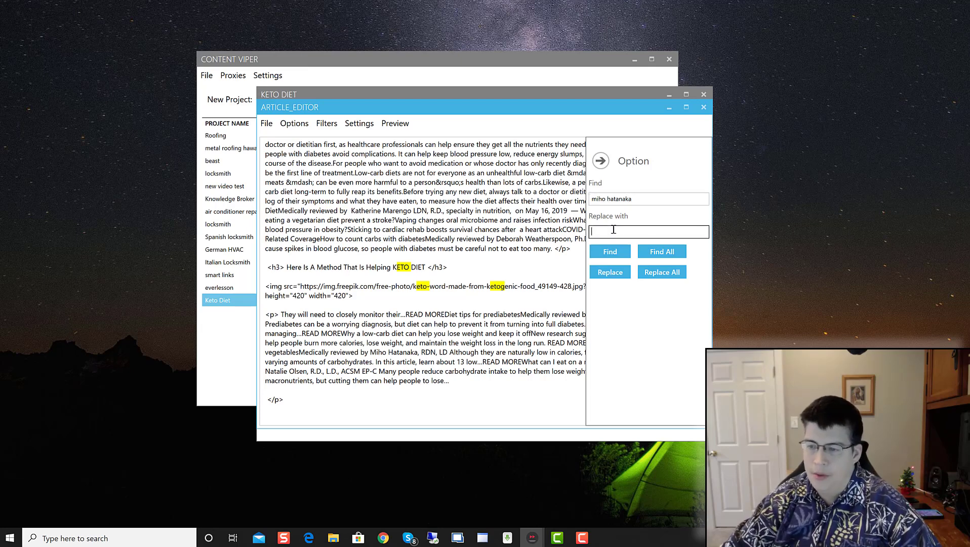
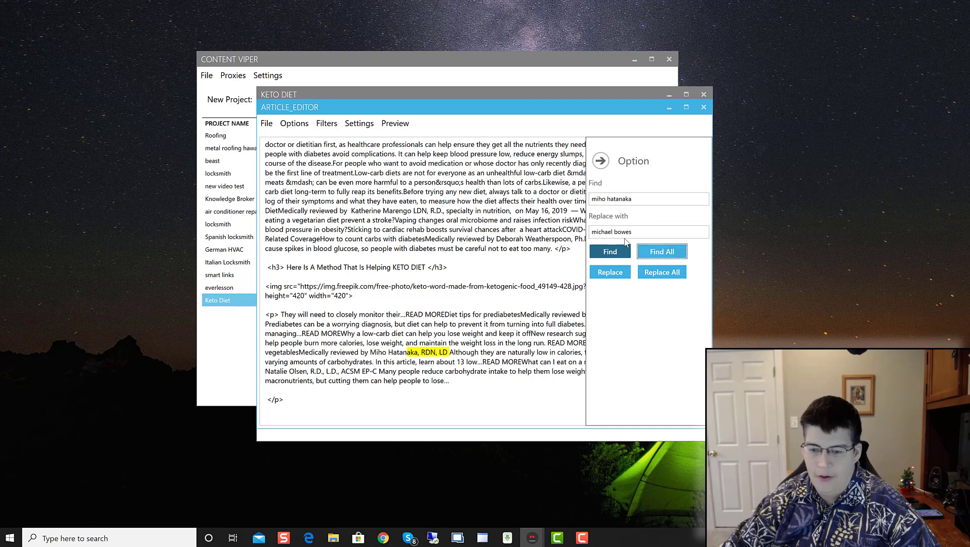
{"action": "left_click", "coordinate": [655, 273]}
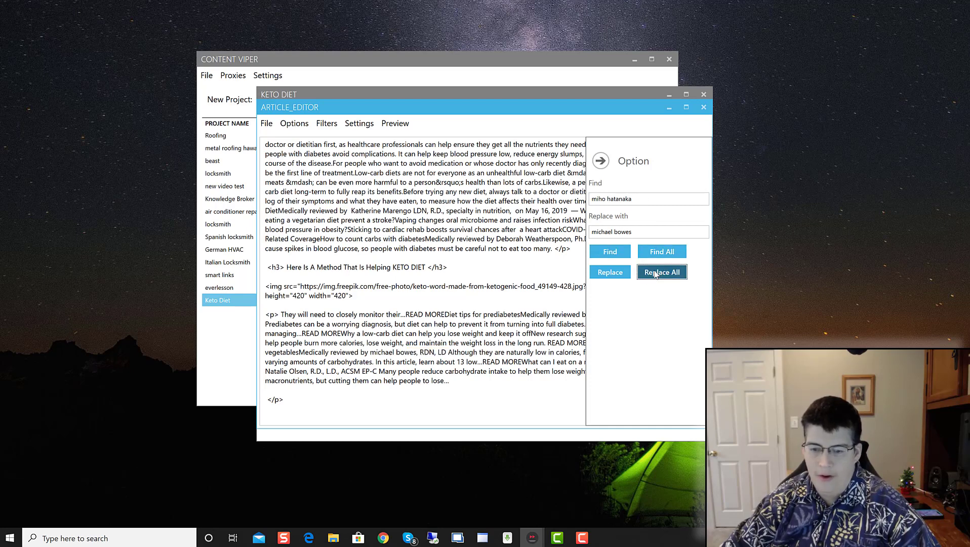
Step: Insert missing spaces between 'vegetables' and 'Medically' and before 'What can I eat'
{"action": "left_click", "coordinate": [301, 353]}
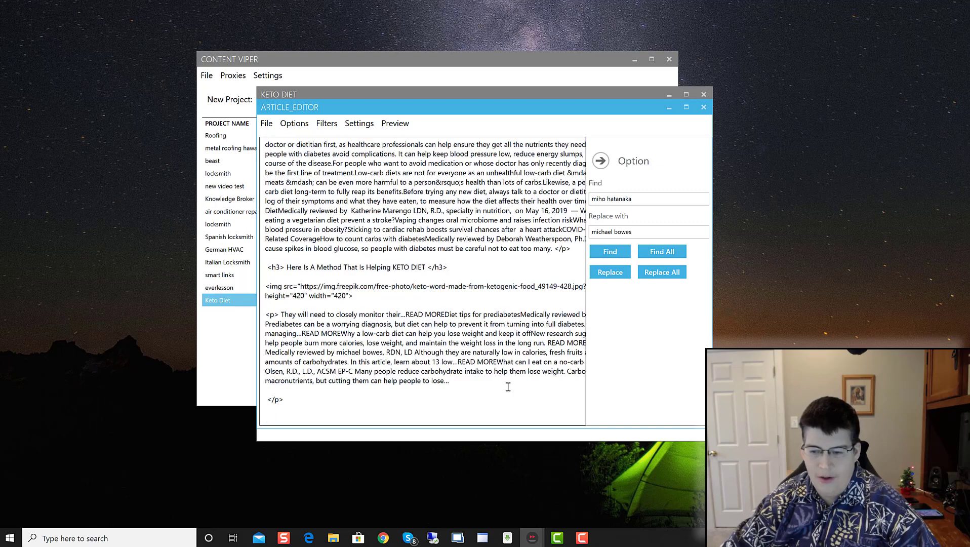
{"action": "left_click", "coordinate": [497, 362]}
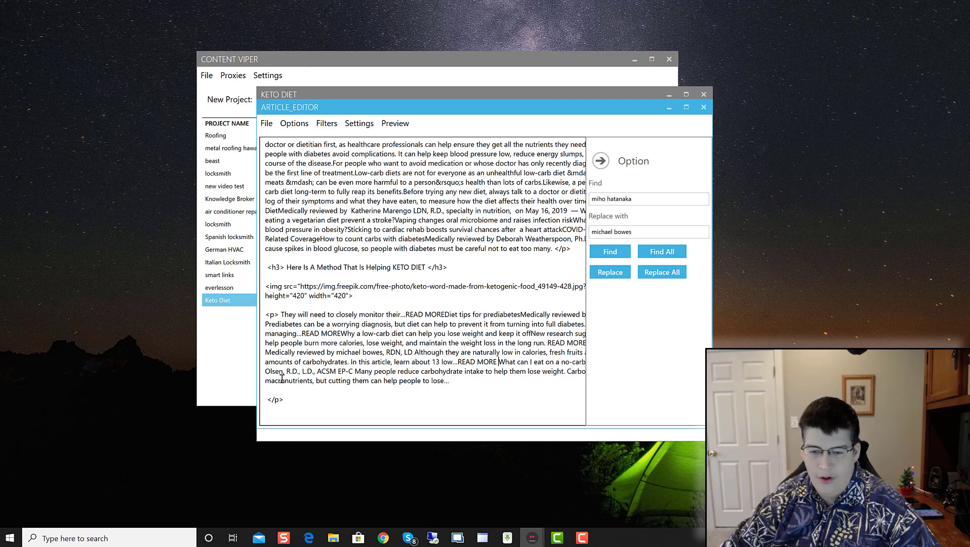
{"action": "left_click", "coordinate": [600, 160]}
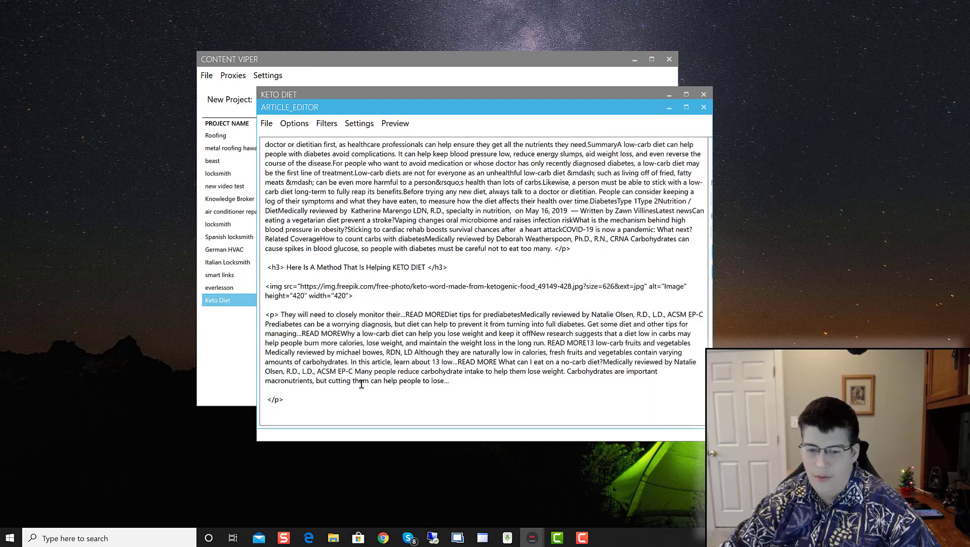
Step: Copy the remaining reviewer name from the text and replace all its matches with the new name
{"action": "left_click_drag", "start_coordinate": [665, 361], "coordinate": [458, 371]}
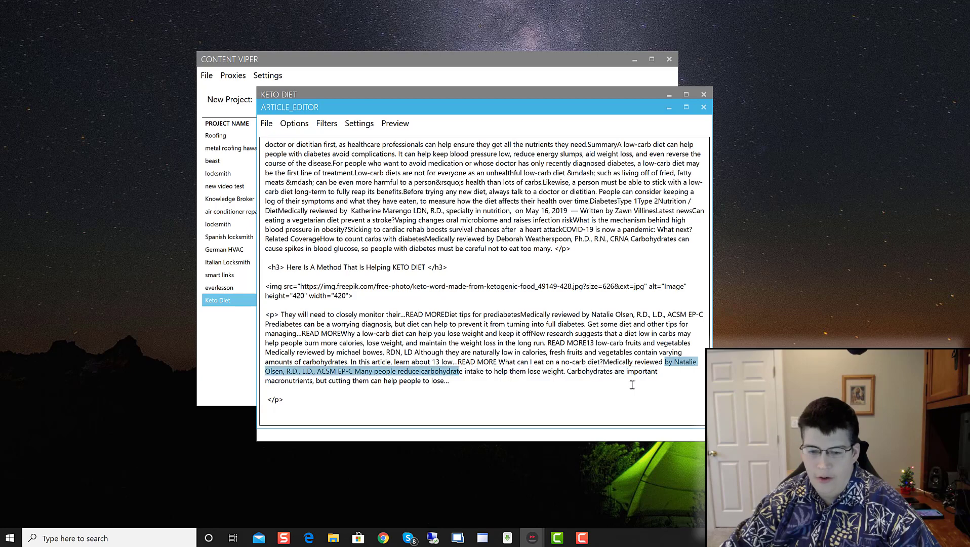
{"action": "left_click_drag", "start_coordinate": [674, 362], "coordinate": [284, 372]}
{"action": "right_click", "coordinate": [274, 371]}
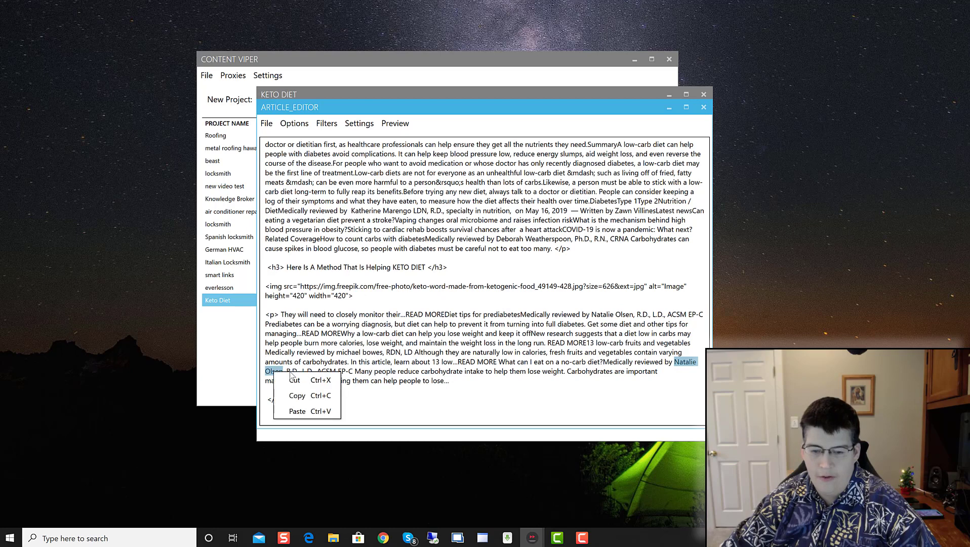
{"action": "left_click", "coordinate": [303, 396]}
{"action": "left_click", "coordinate": [327, 123]}
{"action": "left_click", "coordinate": [344, 132]}
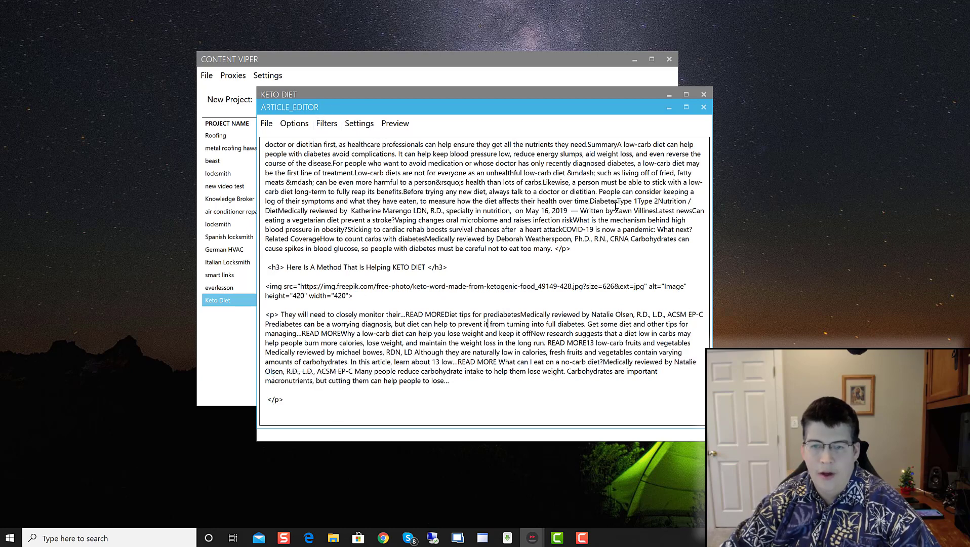
{"action": "key", "text": "ctrl+a"}
{"action": "key", "text": "ctrl+v"}
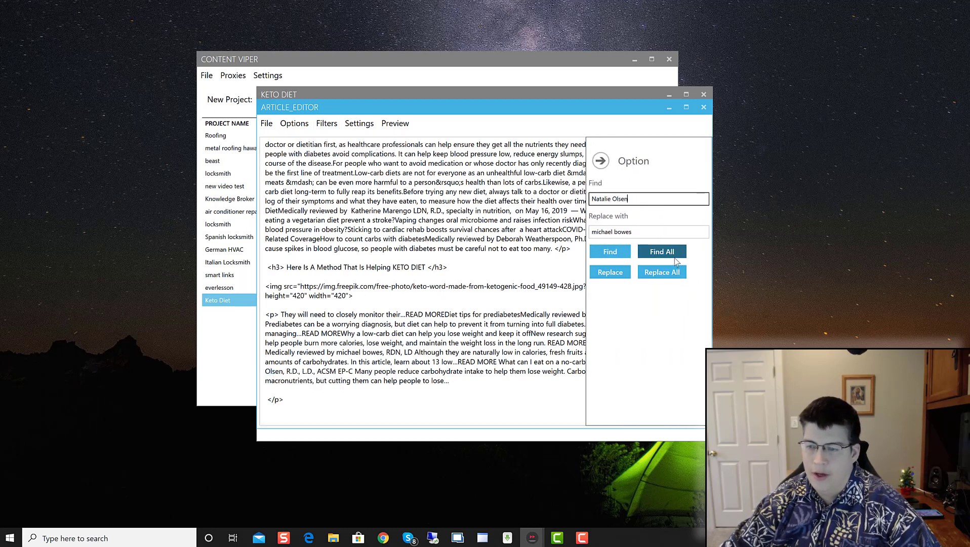
{"action": "left_click", "coordinate": [673, 258]}
{"action": "left_click", "coordinate": [661, 272]}
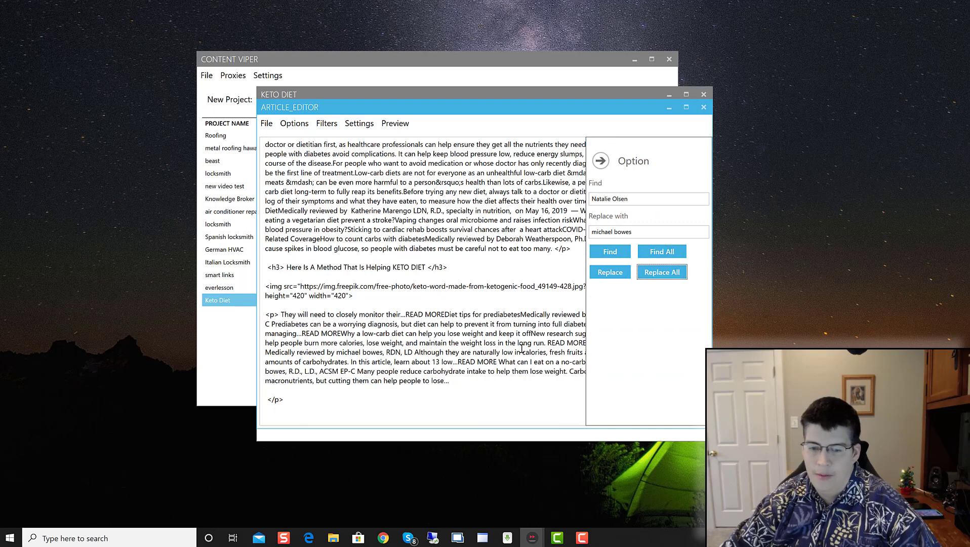
Step: Close the find and replace panel, reopen it to review the fields, then close it again
{"action": "left_click", "coordinate": [458, 295]}
{"action": "left_click", "coordinate": [601, 160]}
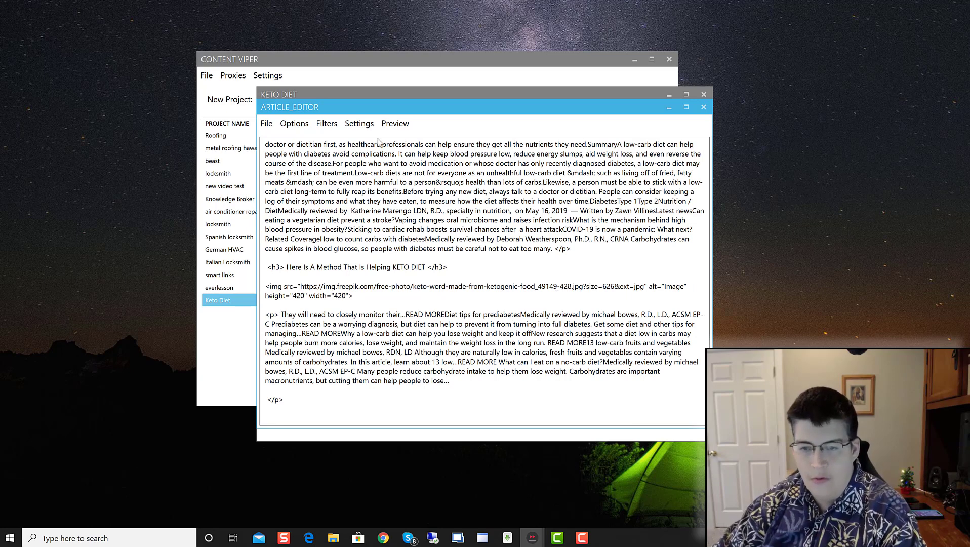
{"action": "left_click", "coordinate": [326, 123]}
{"action": "left_click", "coordinate": [337, 141]}
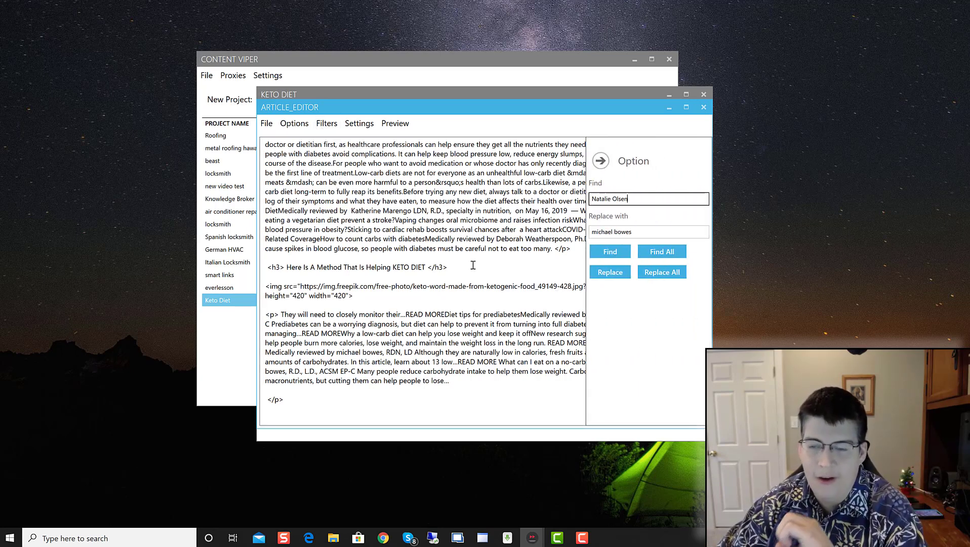
{"action": "scroll", "coordinate": [514, 250], "scroll_direction": "up", "scroll_amount": 3}
{"action": "scroll", "coordinate": [514, 250], "scroll_direction": "up", "scroll_amount": 7}
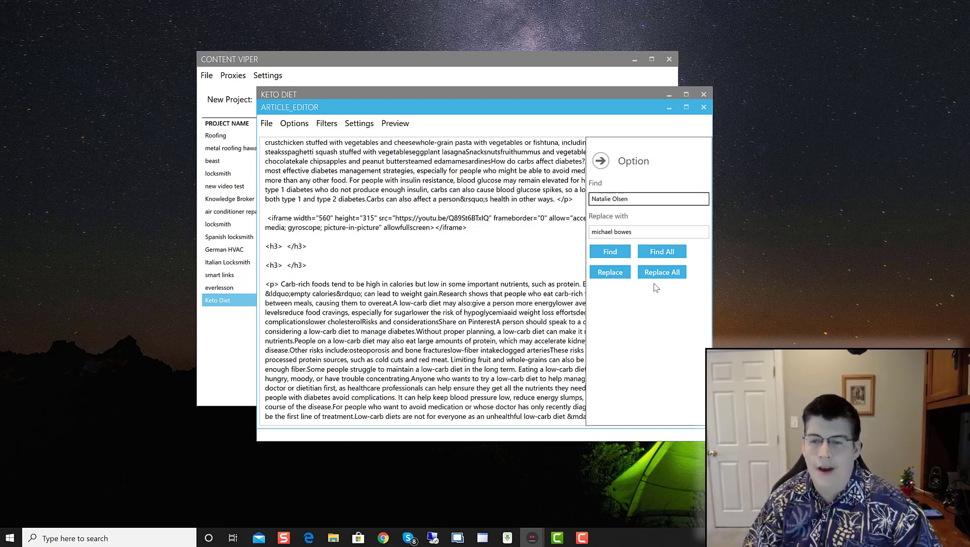
{"action": "left_click", "coordinate": [601, 160]}
Step: Delete the two empty <h3></h3> lines and the empty <img> line
{"action": "scroll", "coordinate": [315, 312], "scroll_direction": "up", "scroll_amount": 7}
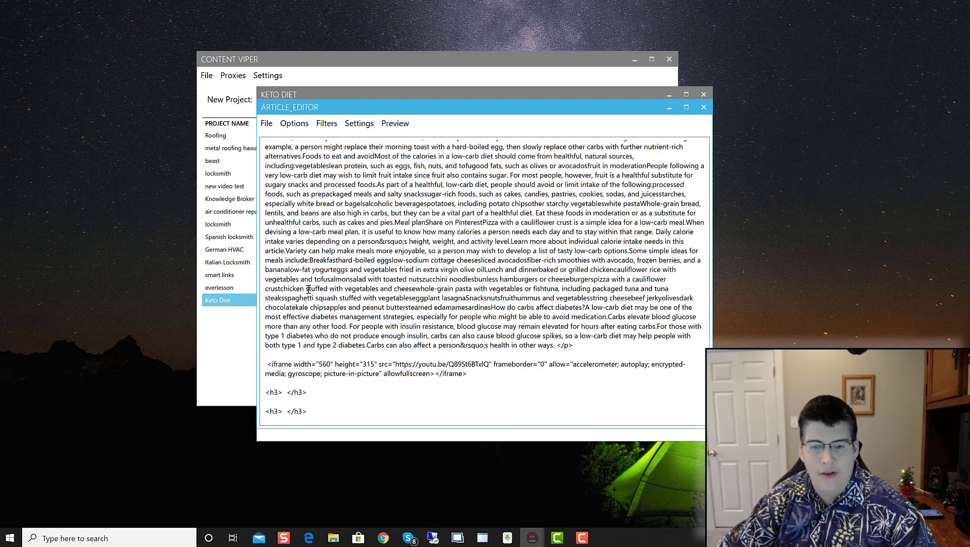
{"action": "scroll", "coordinate": [315, 311], "scroll_direction": "down", "scroll_amount": 5}
{"action": "left_click_drag", "start_coordinate": [315, 312], "coordinate": [251, 291]}
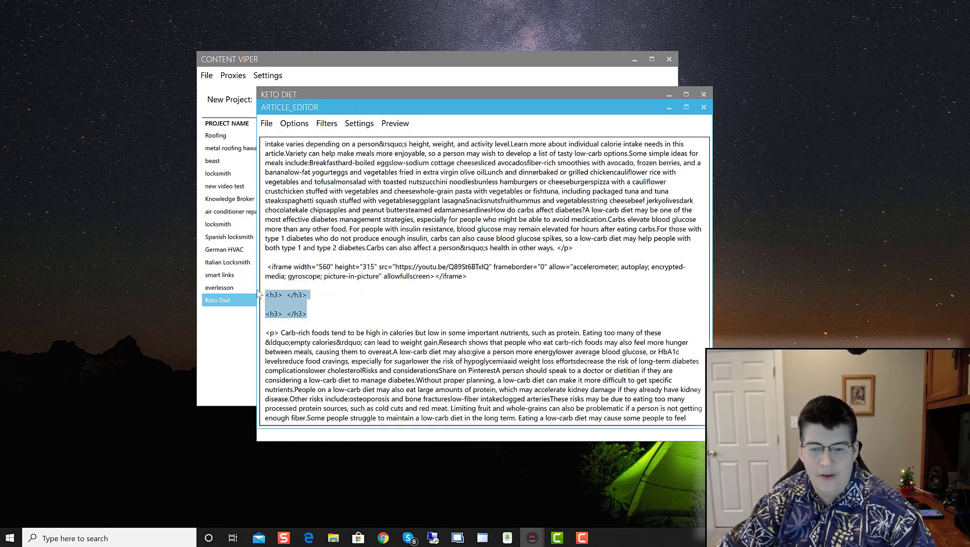
{"action": "key", "text": "BackSpace"}
{"action": "scroll", "coordinate": [412, 295], "scroll_direction": "down", "scroll_amount": 2}
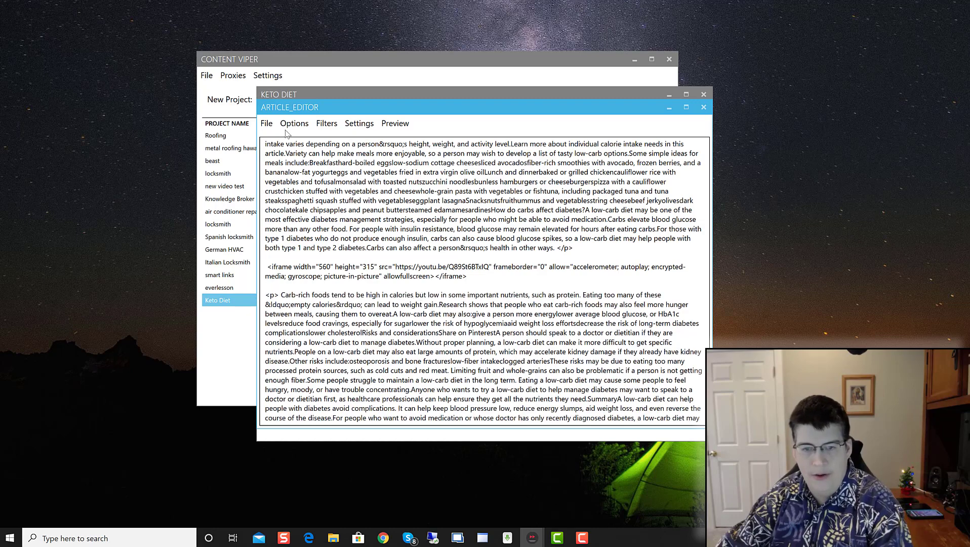
{"action": "scroll", "coordinate": [322, 215], "scroll_direction": "up", "scroll_amount": 12}
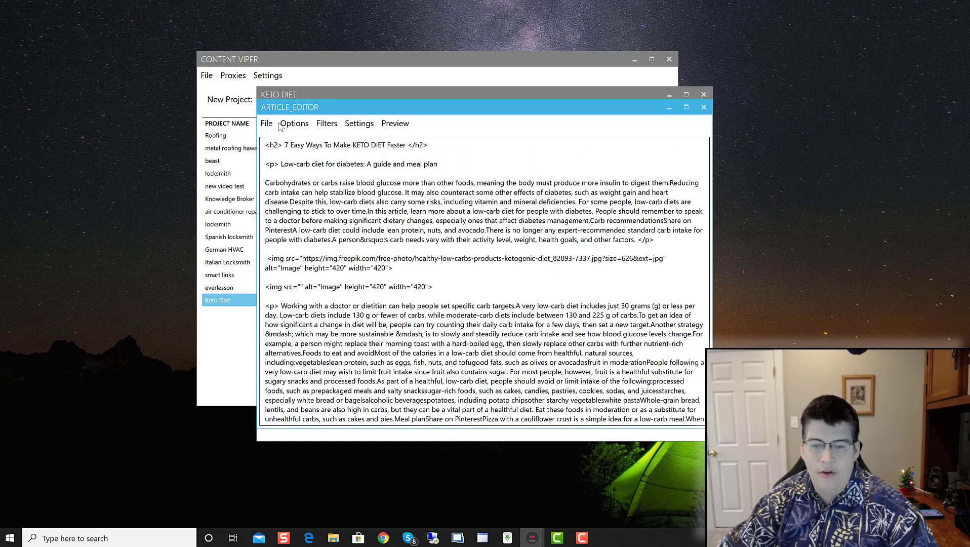
{"action": "left_click_drag", "start_coordinate": [439, 285], "coordinate": [263, 288]}
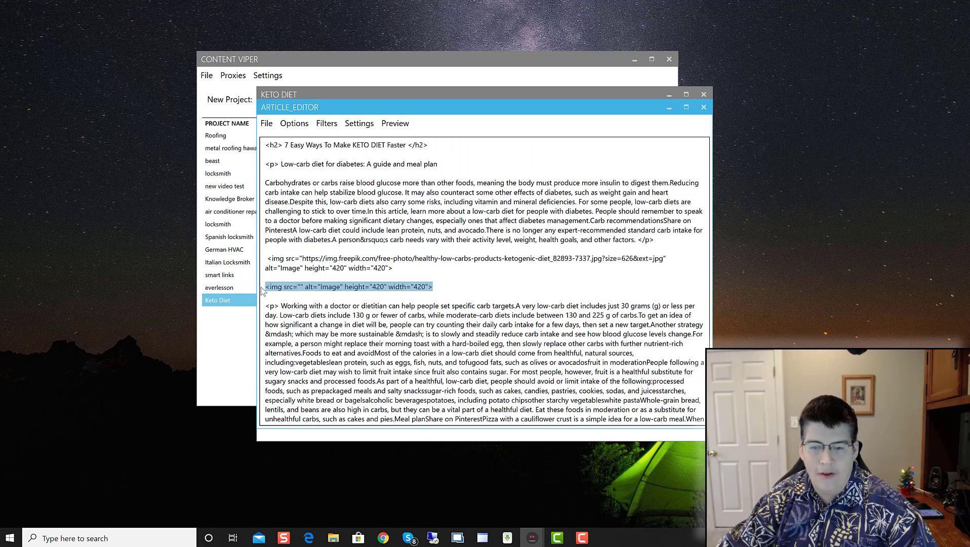
{"action": "key", "text": "Delete"}
{"action": "key", "text": "Delete"}
{"action": "key", "text": "Delete"}
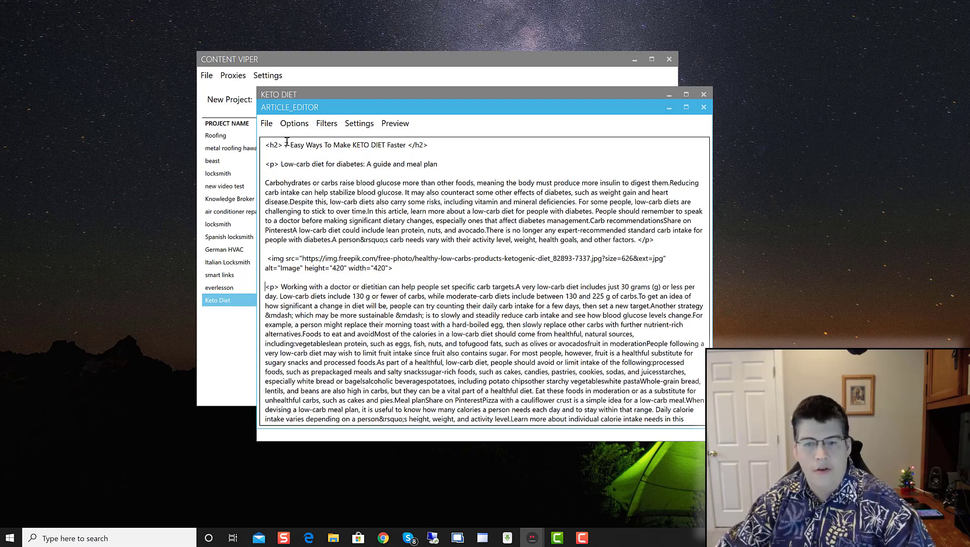
Step: Change the title's opening and closing h2 tags to h1
{"action": "left_click", "coordinate": [267, 124]}
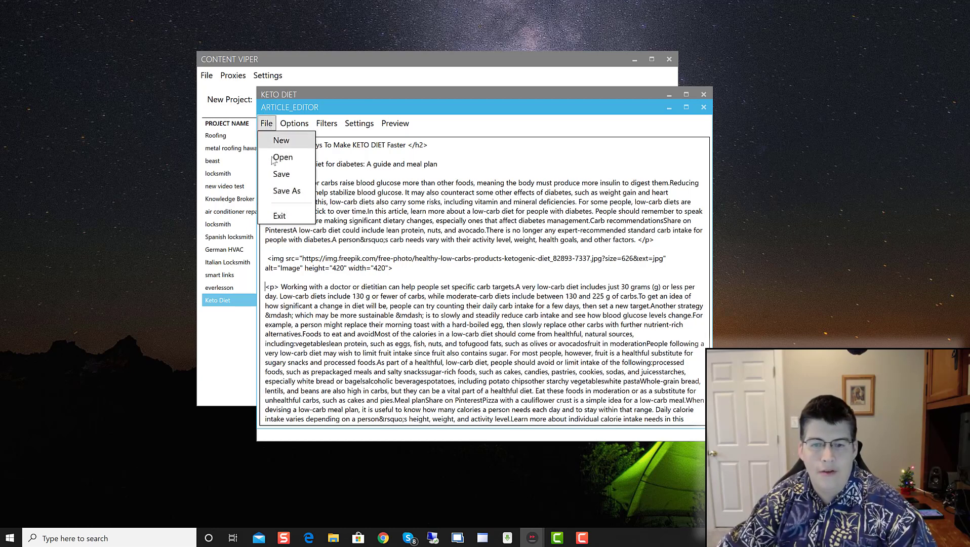
{"action": "left_click", "coordinate": [423, 146]}
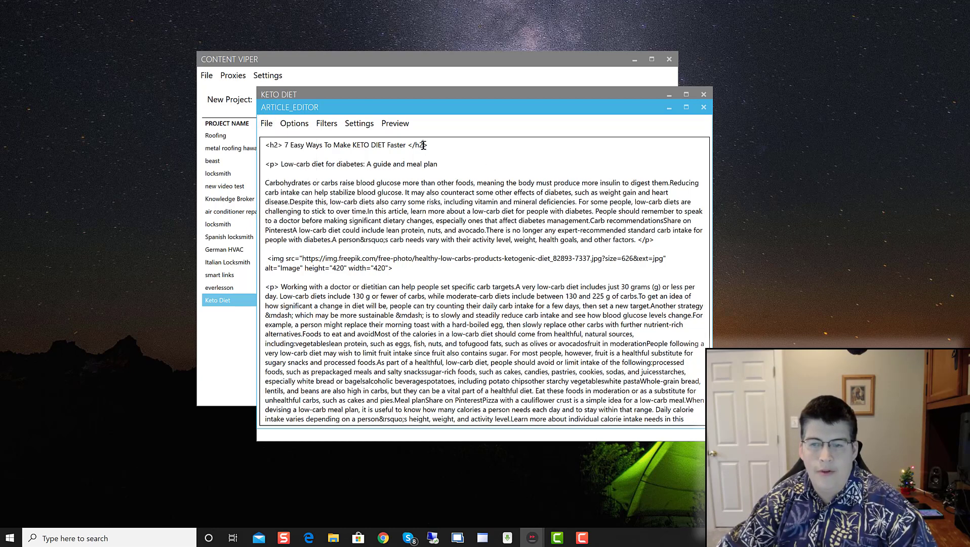
{"action": "key", "text": "BackSpace"}
{"action": "type", "text": "1"}
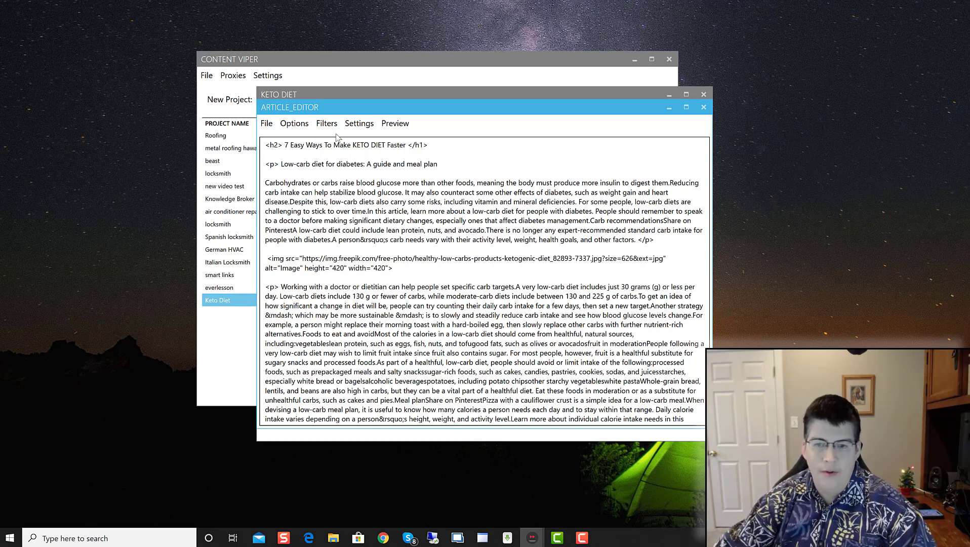
{"action": "left_click", "coordinate": [277, 146]}
{"action": "key", "text": "BackSpace"}
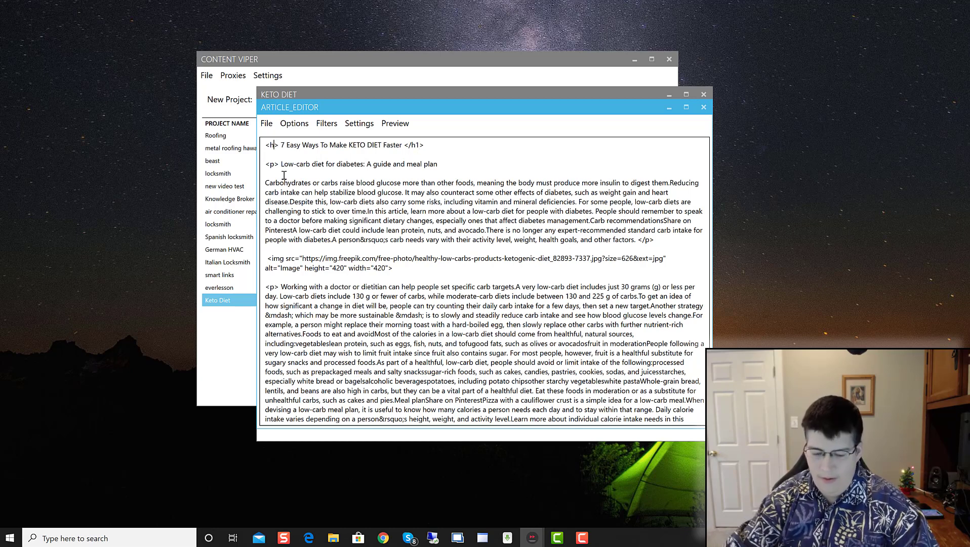
{"action": "type", "text": "1"}
{"action": "left_click", "coordinate": [267, 125]}
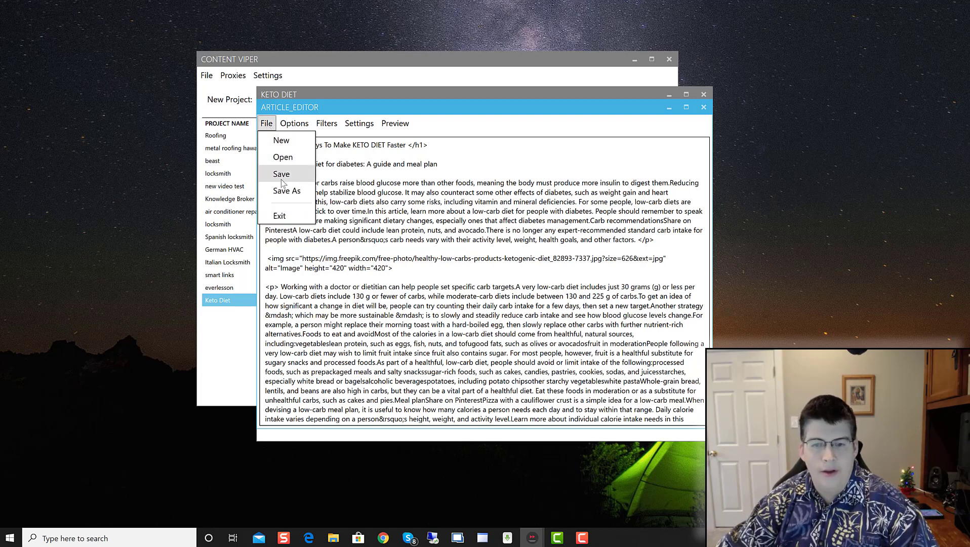
{"action": "left_click", "coordinate": [281, 174]}
{"action": "key", "text": "ctrl+a"}
{"action": "left_click", "coordinate": [435, 206]}
{"action": "scroll", "coordinate": [389, 302], "scroll_direction": "up", "scroll_amount": 15}
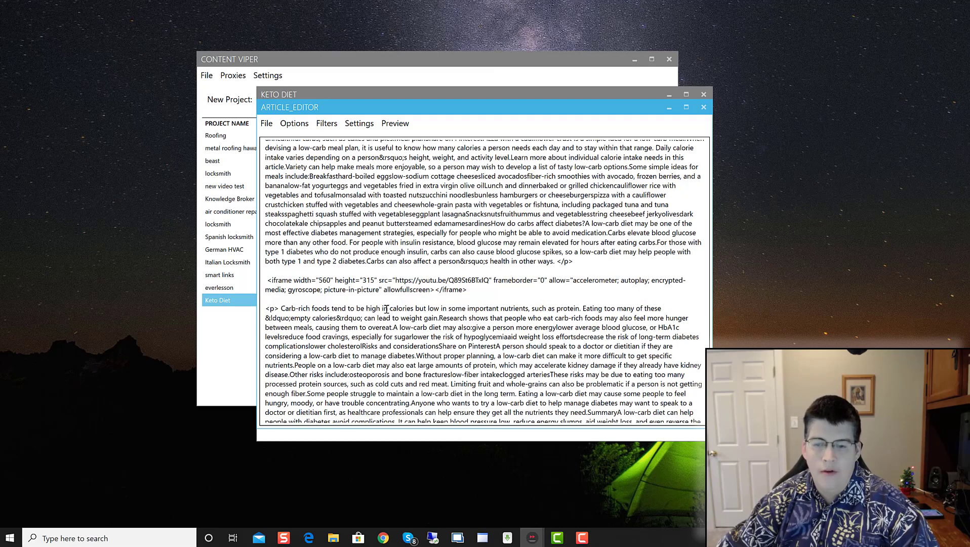
{"action": "left_click", "coordinate": [266, 123]}
{"action": "left_click", "coordinate": [282, 174]}
{"action": "key", "text": "ctrl+a"}
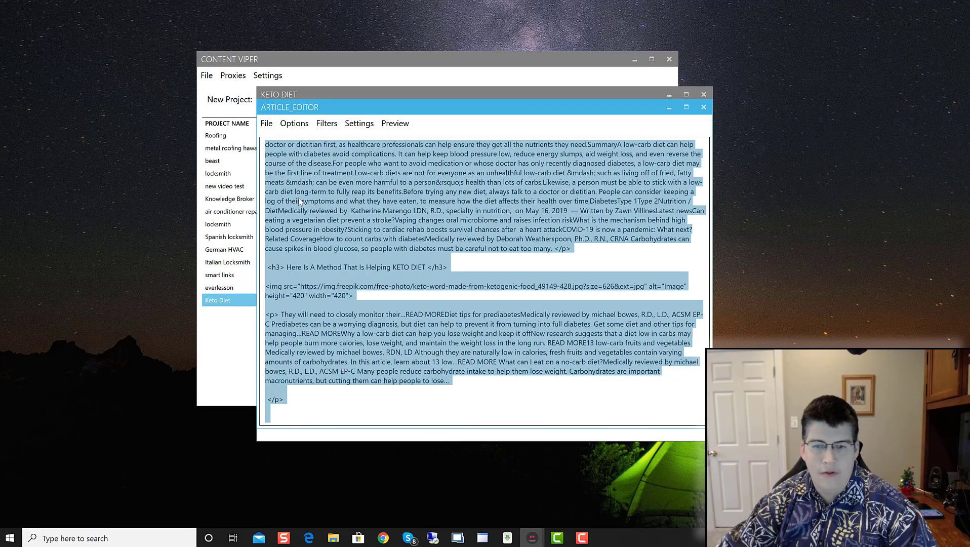
{"action": "left_click", "coordinate": [267, 123]}
{"action": "left_click", "coordinate": [285, 190]}
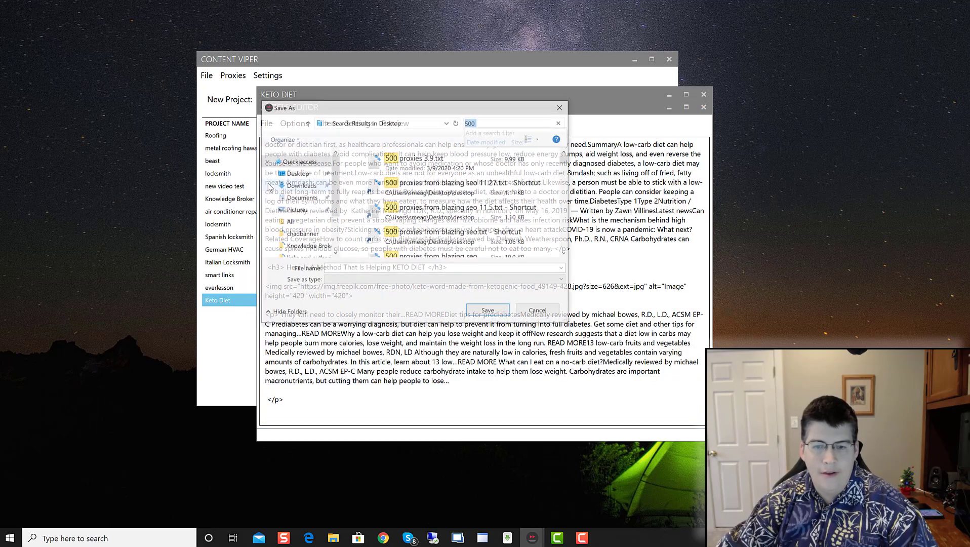
{"action": "left_click", "coordinate": [540, 311]}
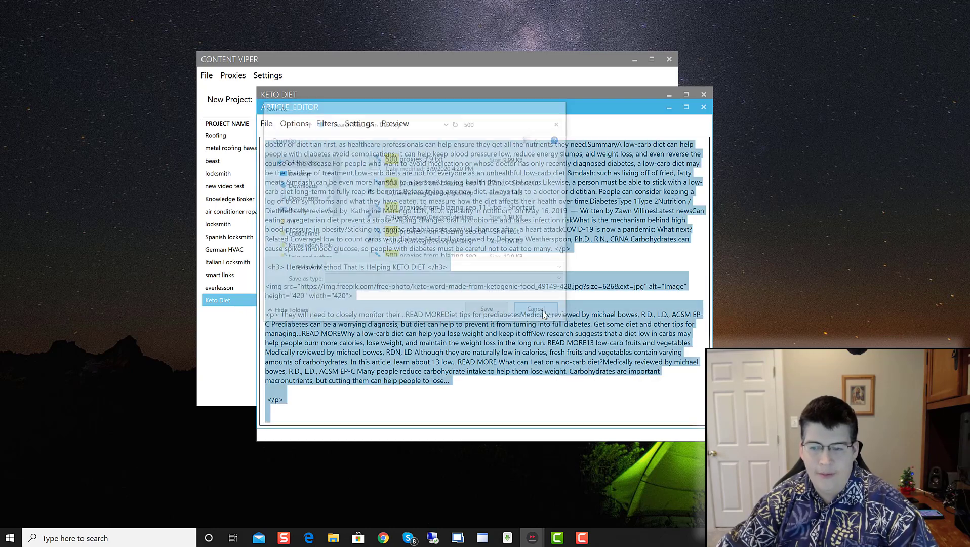
{"action": "left_click", "coordinate": [335, 243]}
{"action": "scroll", "coordinate": [335, 243], "scroll_direction": "up", "scroll_amount": 20}
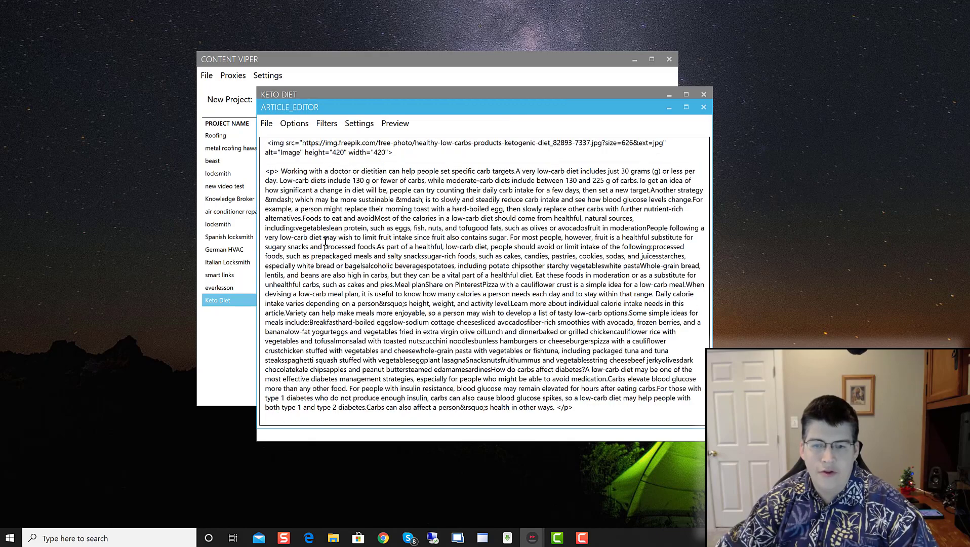
{"action": "left_click", "coordinate": [266, 123]}
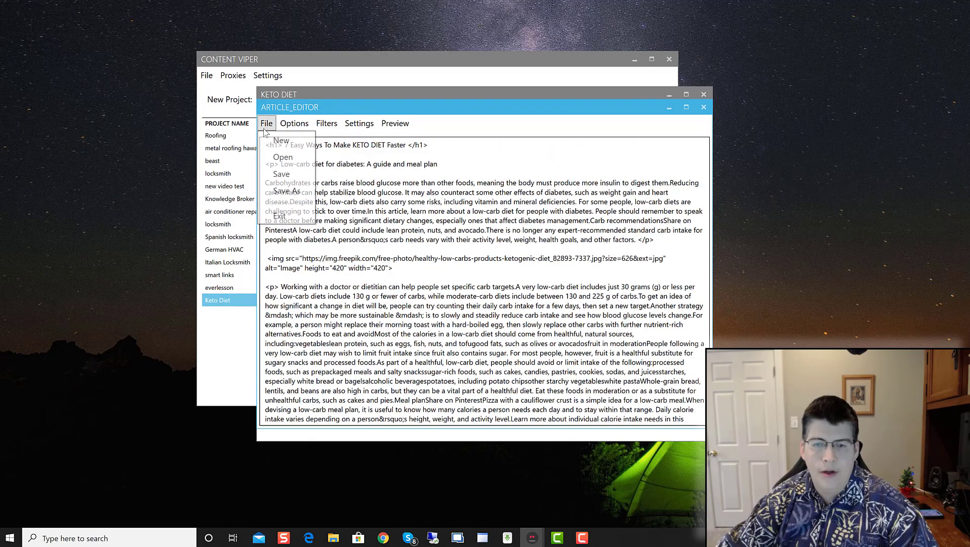
{"action": "left_click", "coordinate": [262, 216]}
{"action": "left_click", "coordinate": [322, 249]}
{"action": "scroll", "coordinate": [322, 250], "scroll_direction": "up", "scroll_amount": 20}
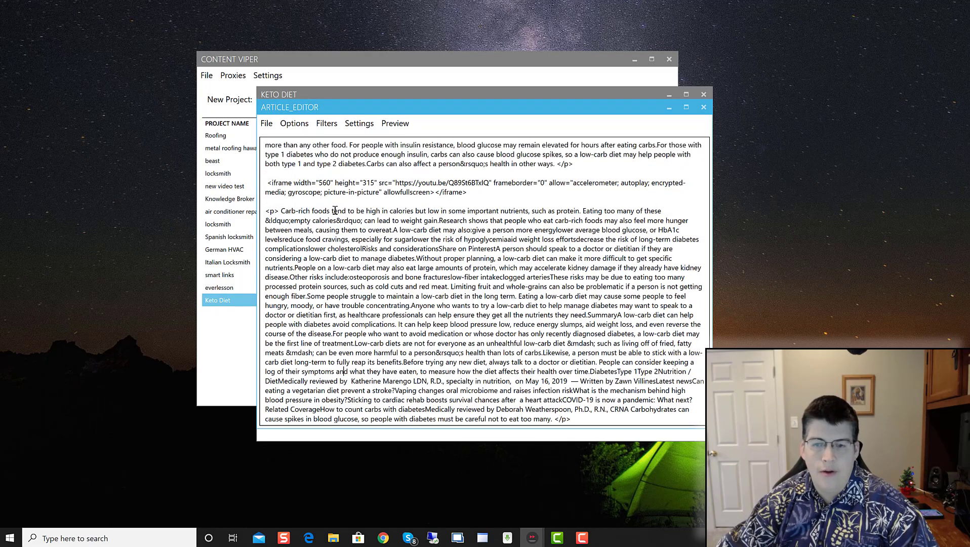
Step: Run Generate Spintax from the Options menu on the whole Keto Diet article
{"action": "left_click", "coordinate": [293, 125]}
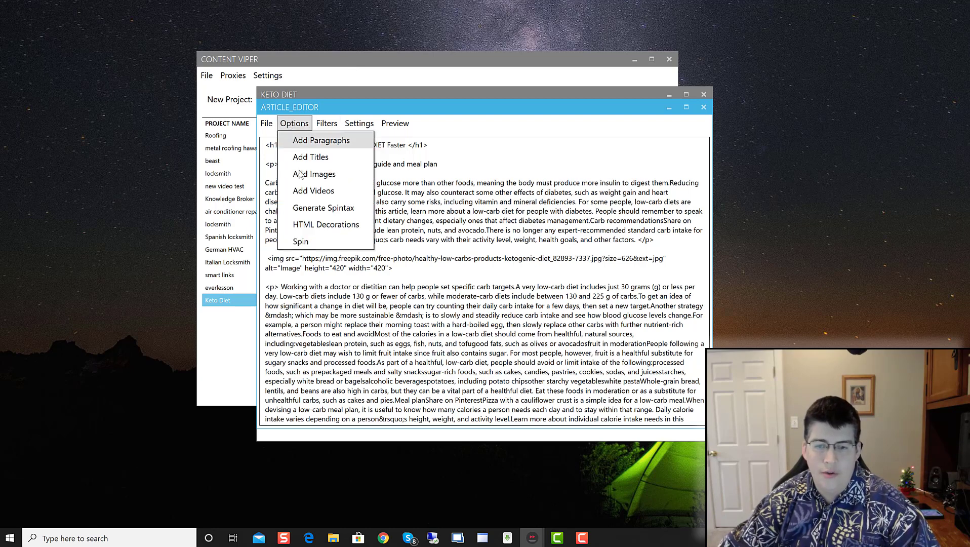
{"action": "left_click", "coordinate": [319, 211]}
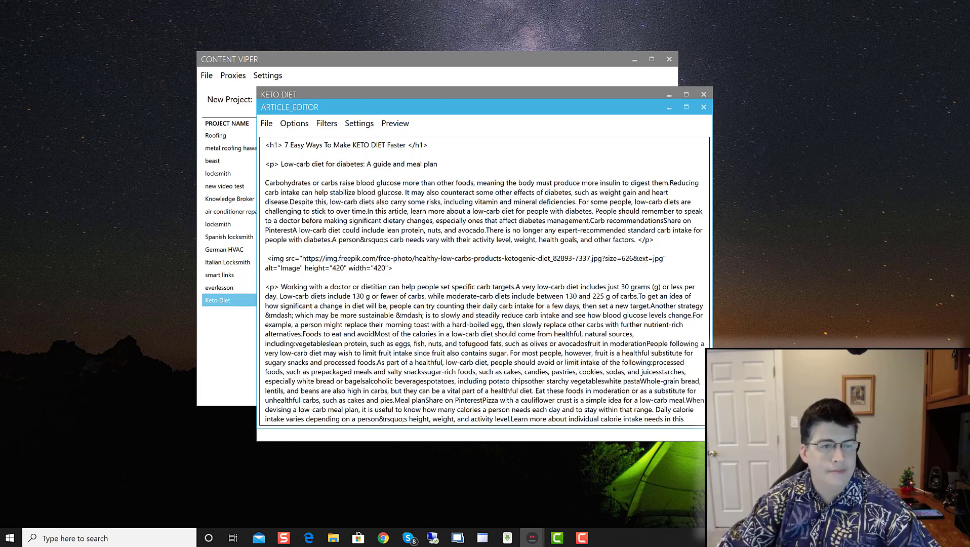
{"action": "scroll", "coordinate": [534, 285], "scroll_direction": "down", "scroll_amount": 5}
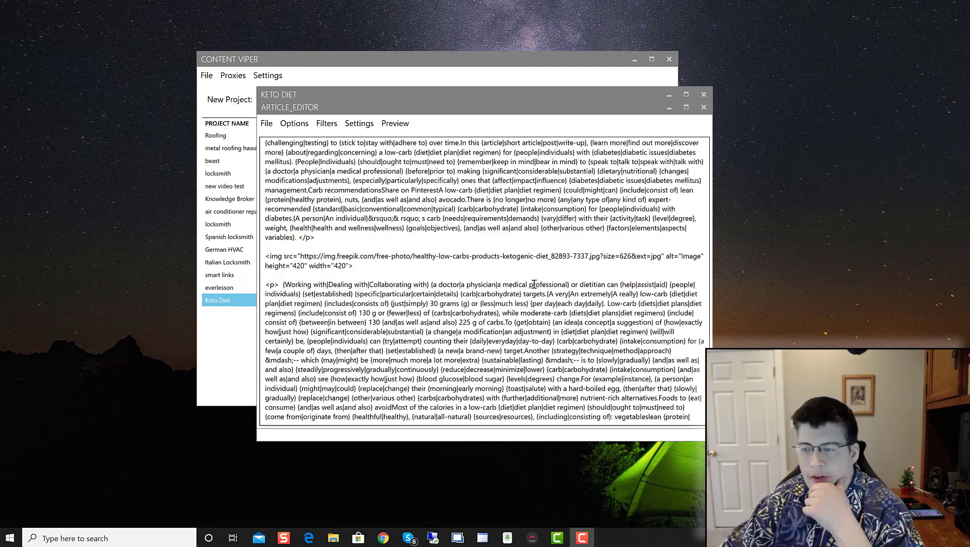
{"action": "scroll", "coordinate": [531, 285], "scroll_direction": "up", "scroll_amount": 4}
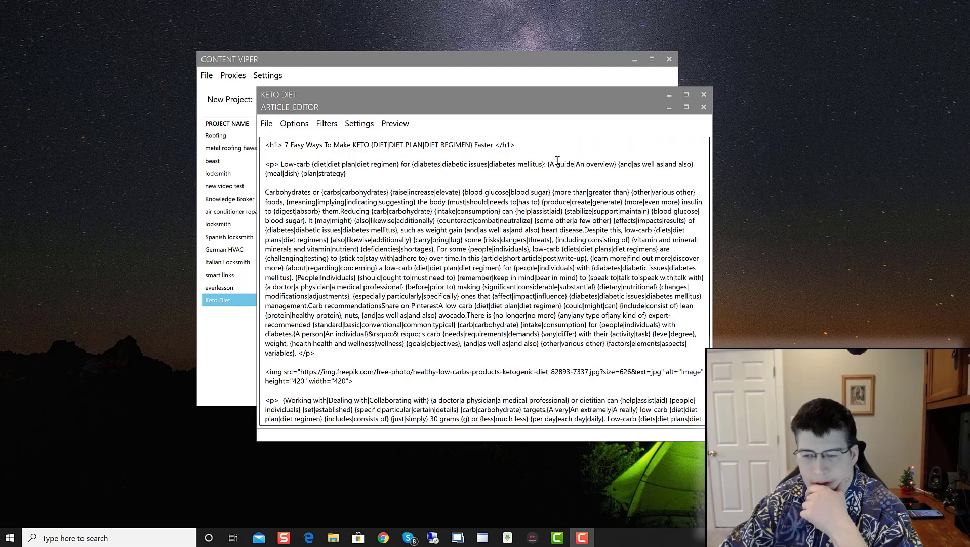
{"action": "left_click", "coordinate": [407, 130]}
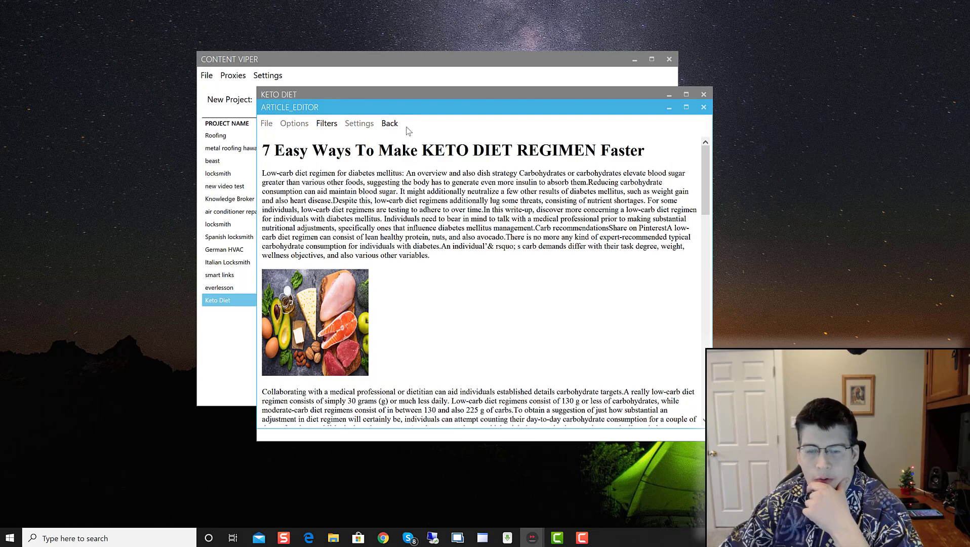
{"action": "scroll", "coordinate": [416, 276], "scroll_direction": "down", "scroll_amount": 10}
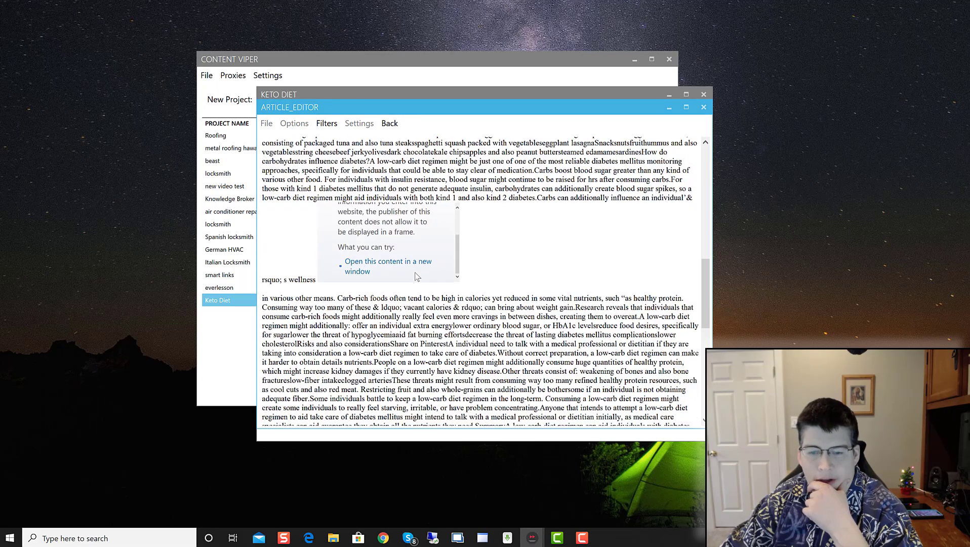
{"action": "scroll", "coordinate": [417, 276], "scroll_direction": "down", "scroll_amount": 5}
{"action": "scroll", "coordinate": [417, 276], "scroll_direction": "up", "scroll_amount": 8}
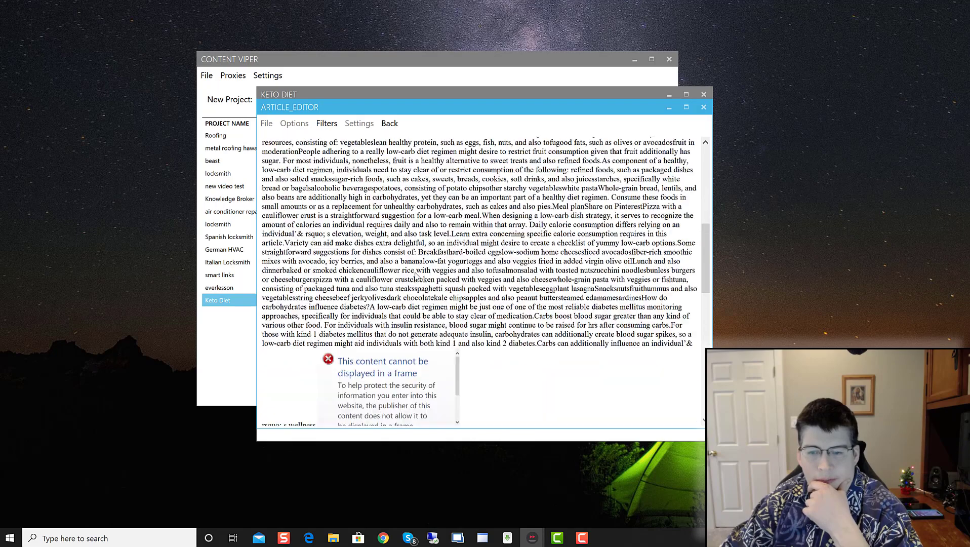
{"action": "scroll", "coordinate": [416, 276], "scroll_direction": "up", "scroll_amount": 5}
{"action": "scroll", "coordinate": [408, 297], "scroll_direction": "down", "scroll_amount": 3}
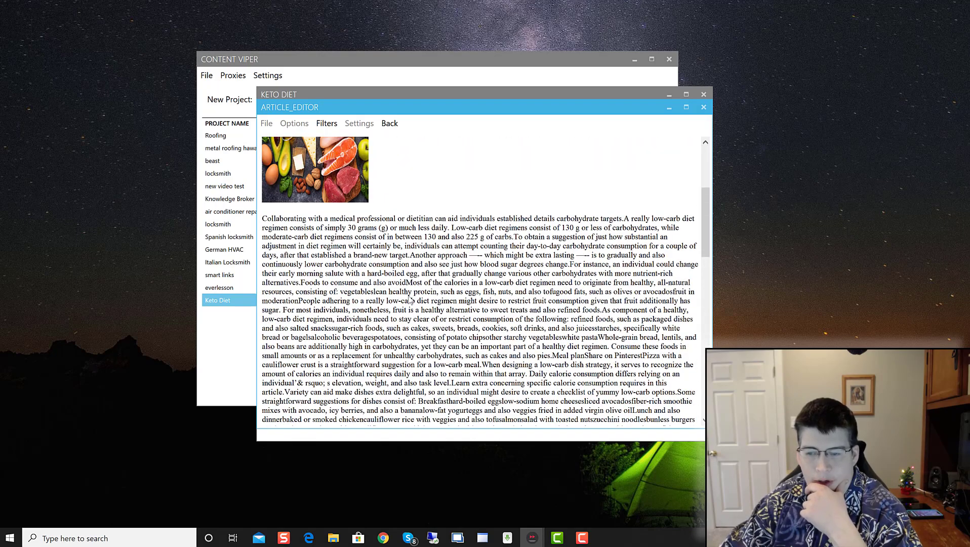
{"action": "scroll", "coordinate": [409, 298], "scroll_direction": "up", "scroll_amount": 3}
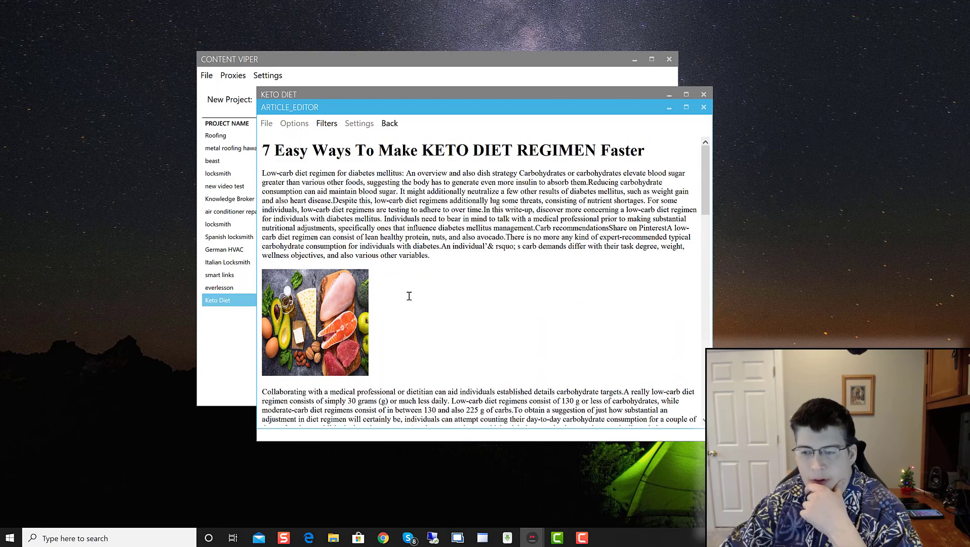
{"action": "left_click", "coordinate": [390, 124]}
{"action": "scroll", "coordinate": [350, 249], "scroll_direction": "down", "scroll_amount": 15}
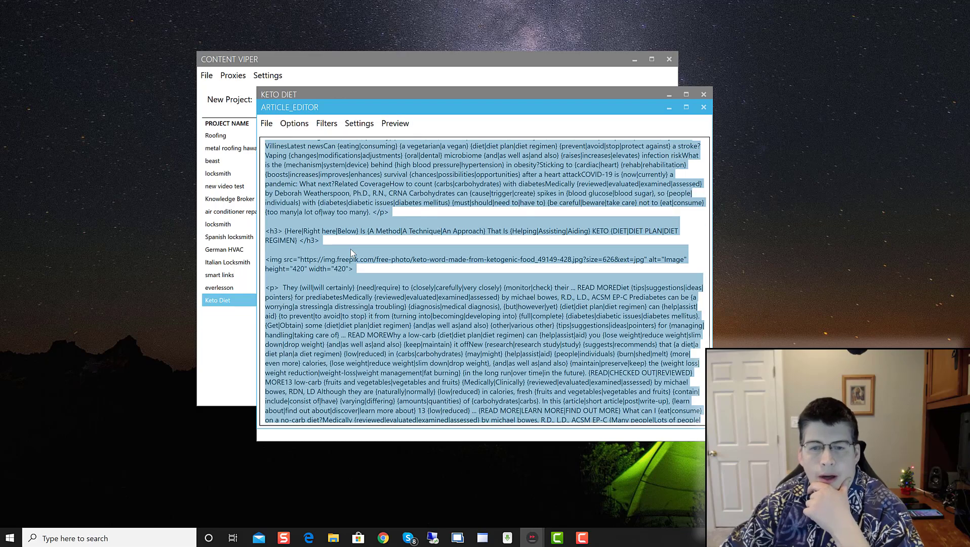
Step: Select the entire article source, look through it, then clear the selection
{"action": "left_click", "coordinate": [318, 180]}
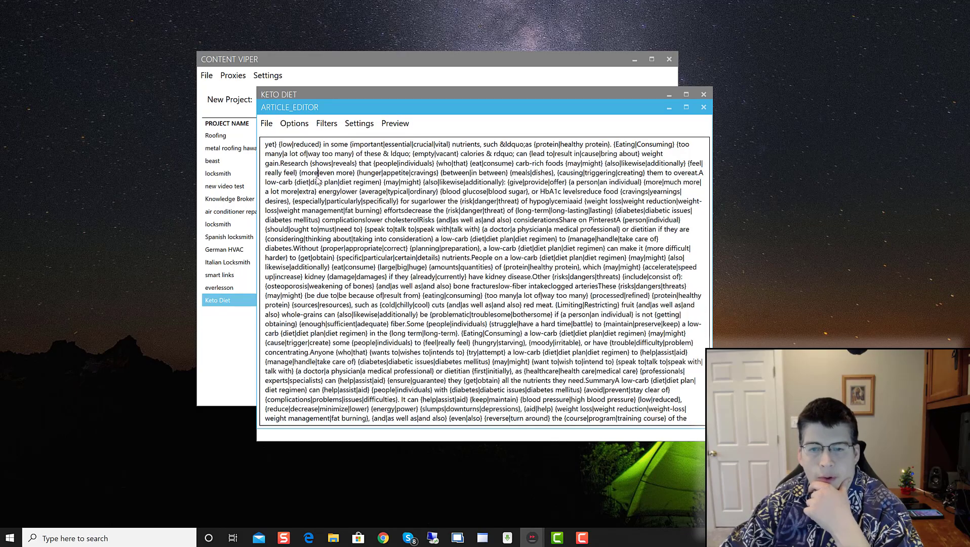
{"action": "left_click", "coordinate": [266, 123]}
{"action": "left_click", "coordinate": [283, 201]}
{"action": "scroll", "coordinate": [332, 207], "scroll_direction": "up", "scroll_amount": 5}
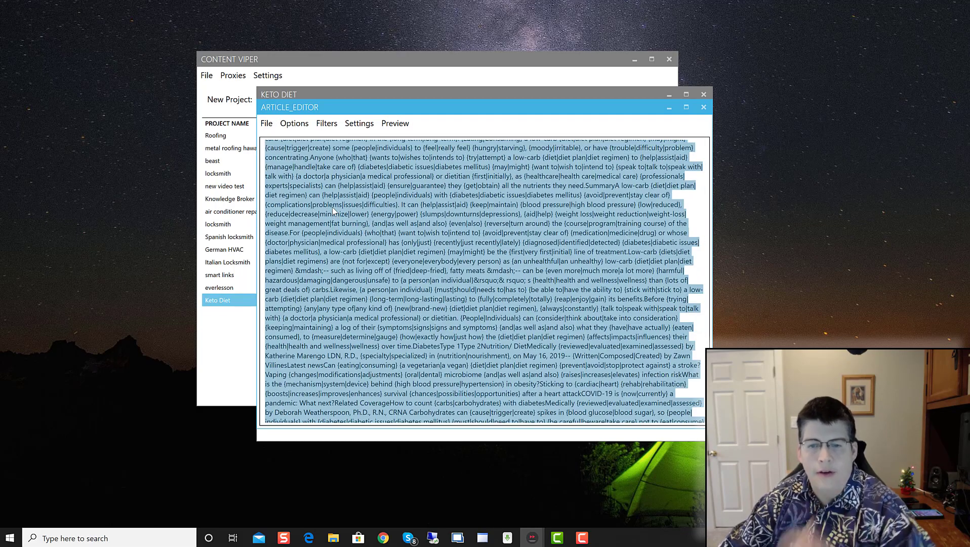
{"action": "scroll", "coordinate": [332, 207], "scroll_direction": "down", "scroll_amount": 5}
{"action": "scroll", "coordinate": [313, 215], "scroll_direction": "up", "scroll_amount": 10}
{"action": "scroll", "coordinate": [304, 231], "scroll_direction": "up", "scroll_amount": 10}
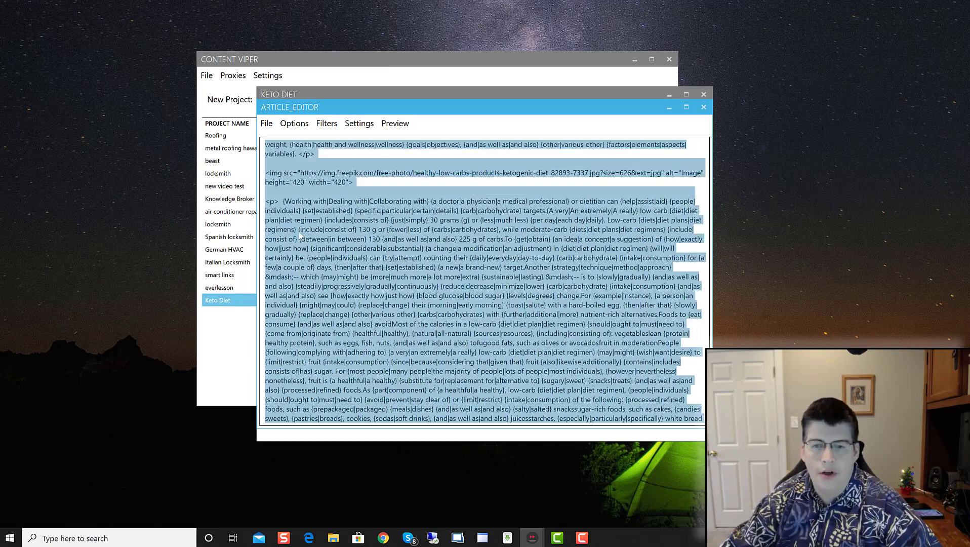
{"action": "left_click", "coordinate": [325, 178]}
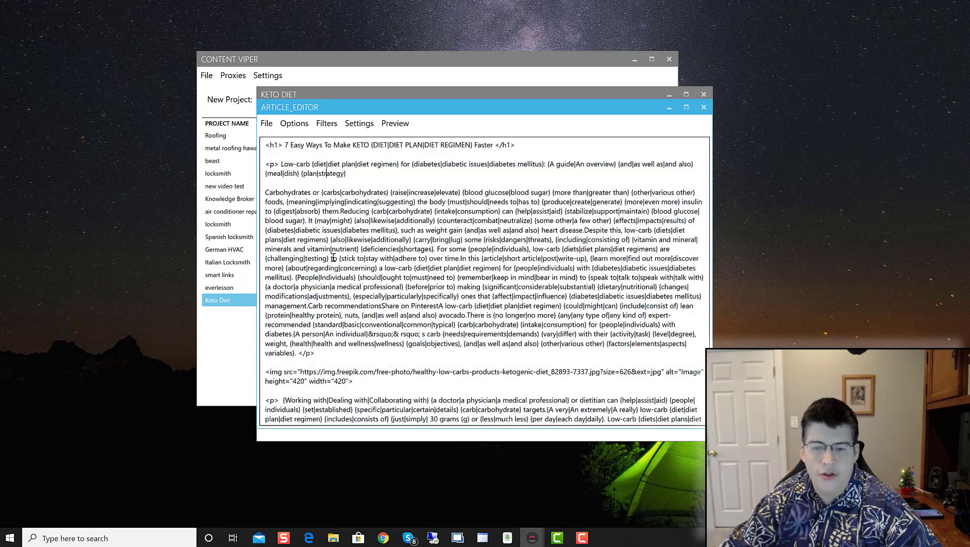
{"action": "scroll", "coordinate": [335, 261], "scroll_direction": "down", "scroll_amount": 15}
{"action": "scroll", "coordinate": [335, 264], "scroll_direction": "down", "scroll_amount": 3}
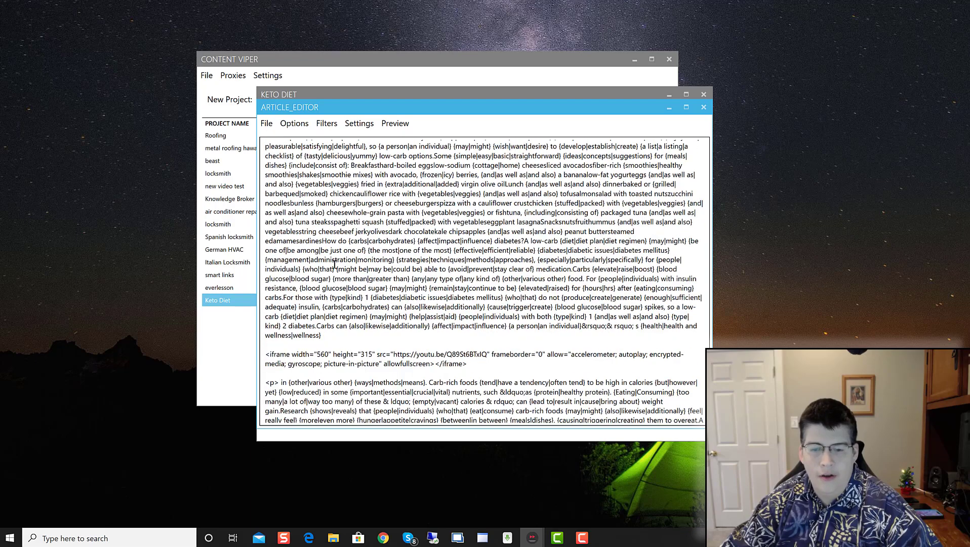
{"action": "scroll", "coordinate": [332, 262], "scroll_direction": "up", "scroll_amount": 20}
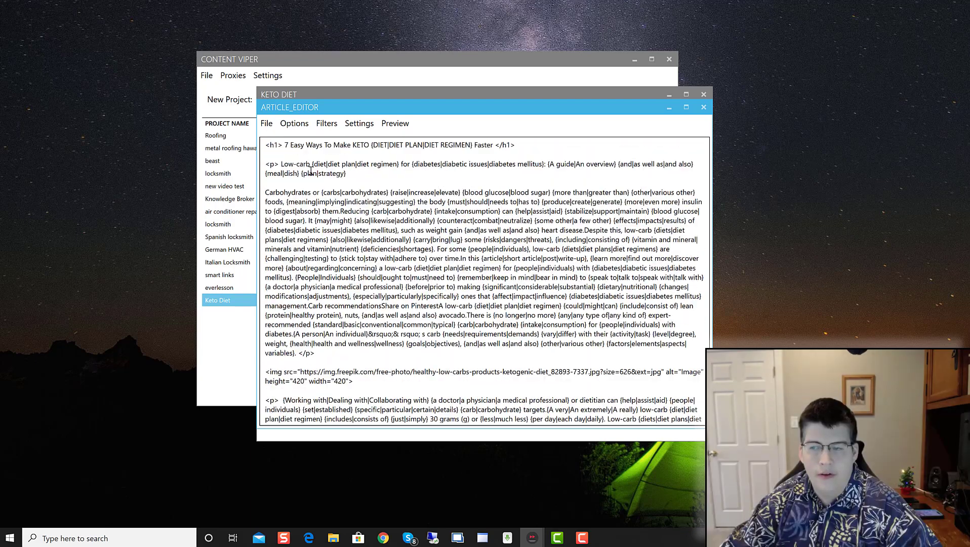
Step: Apply HTML Decorations to the article and show its rendered preview
{"action": "left_click", "coordinate": [295, 123]}
{"action": "left_click", "coordinate": [315, 225]}
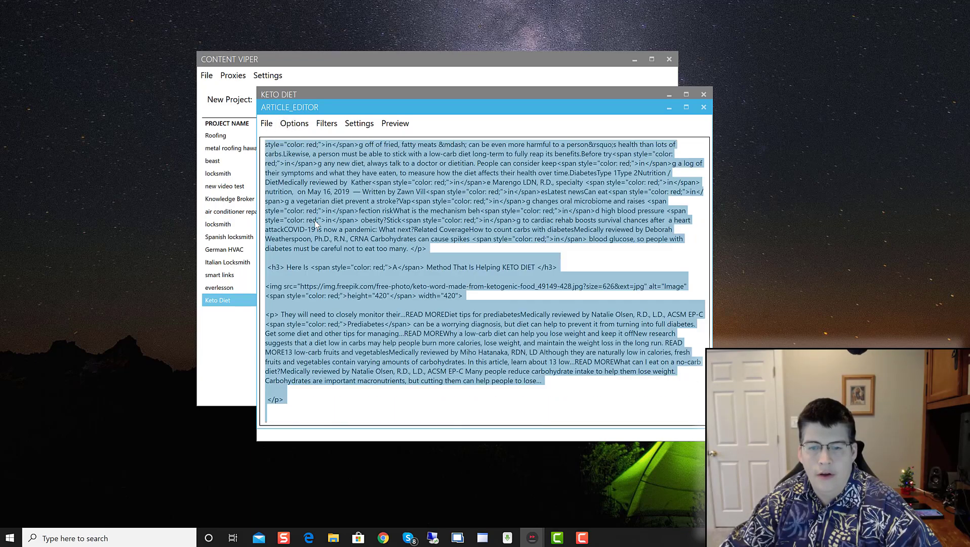
{"action": "left_click", "coordinate": [472, 254]}
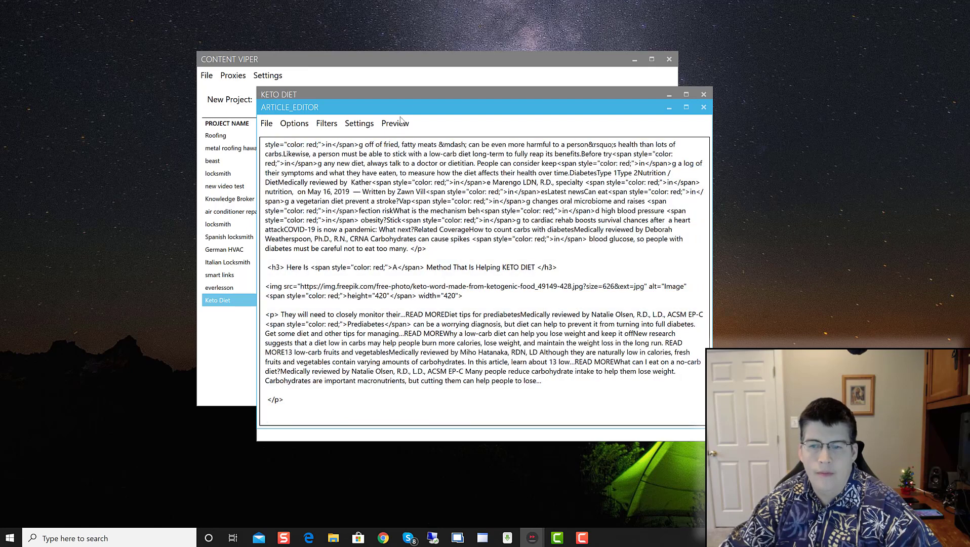
{"action": "left_click", "coordinate": [400, 121]}
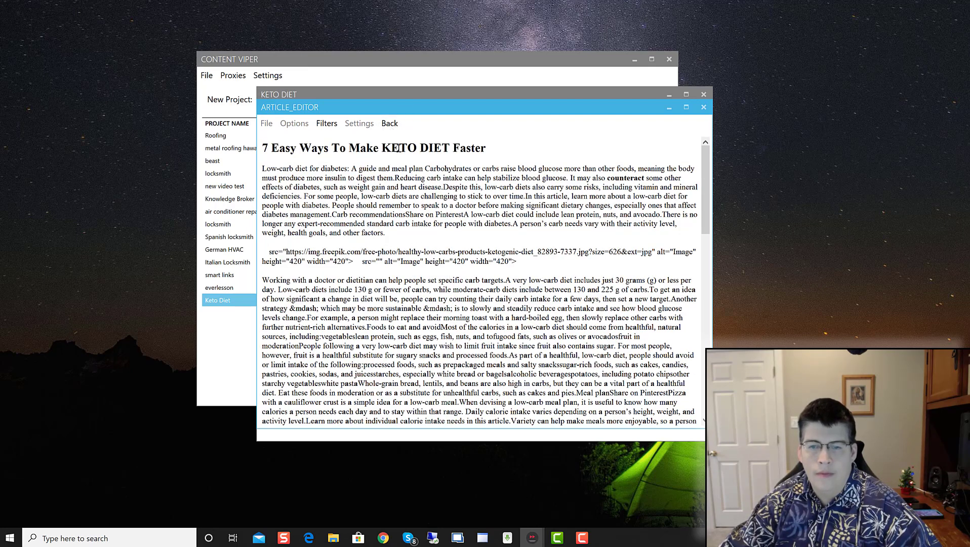
Step: Return to the HTML source and apply another round of HTML Decorations
{"action": "left_click", "coordinate": [389, 123]}
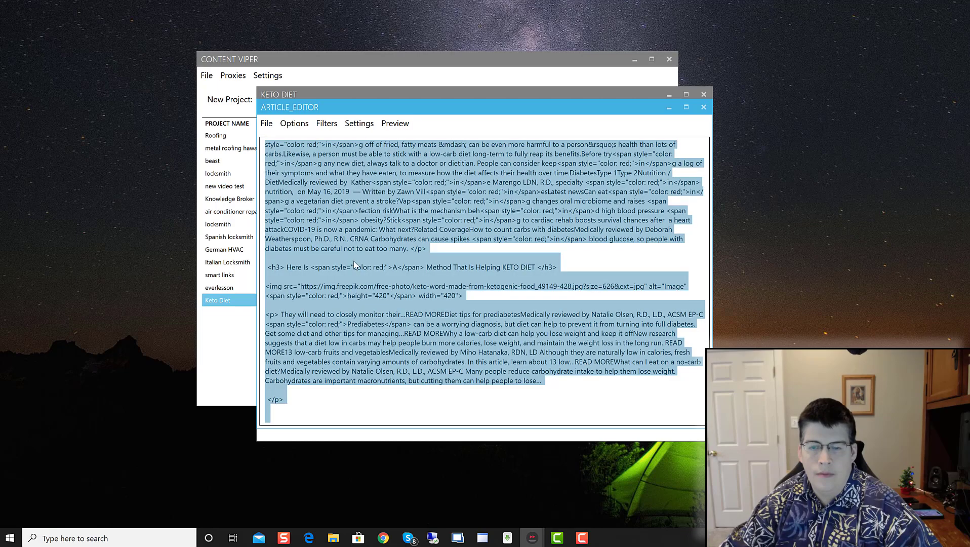
{"action": "scroll", "coordinate": [350, 267], "scroll_direction": "up", "scroll_amount": 20}
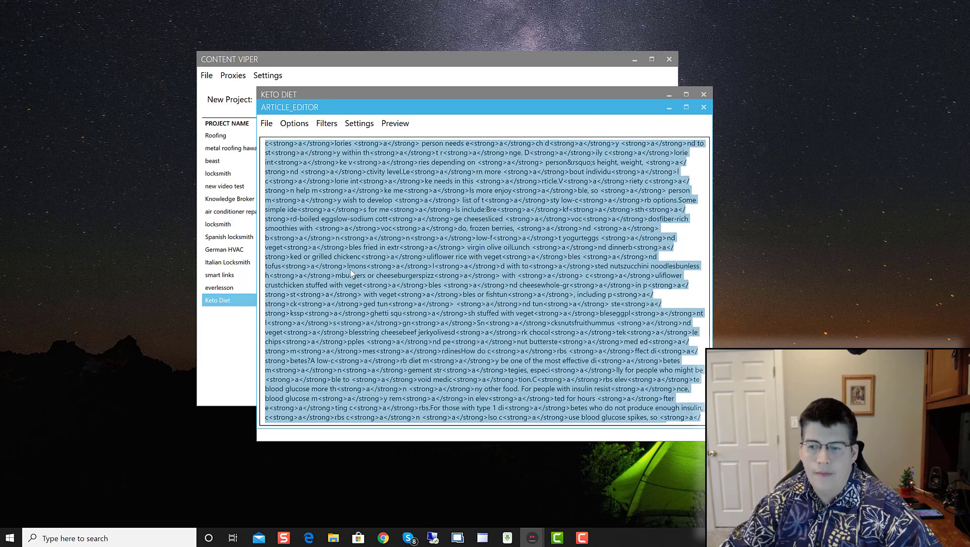
{"action": "scroll", "coordinate": [349, 272], "scroll_direction": "up", "scroll_amount": 15}
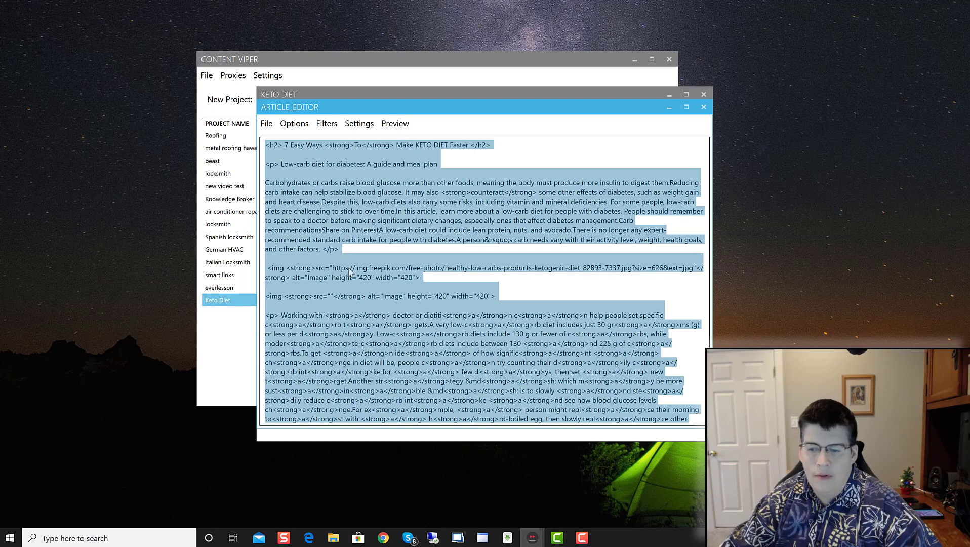
{"action": "left_click", "coordinate": [386, 230]}
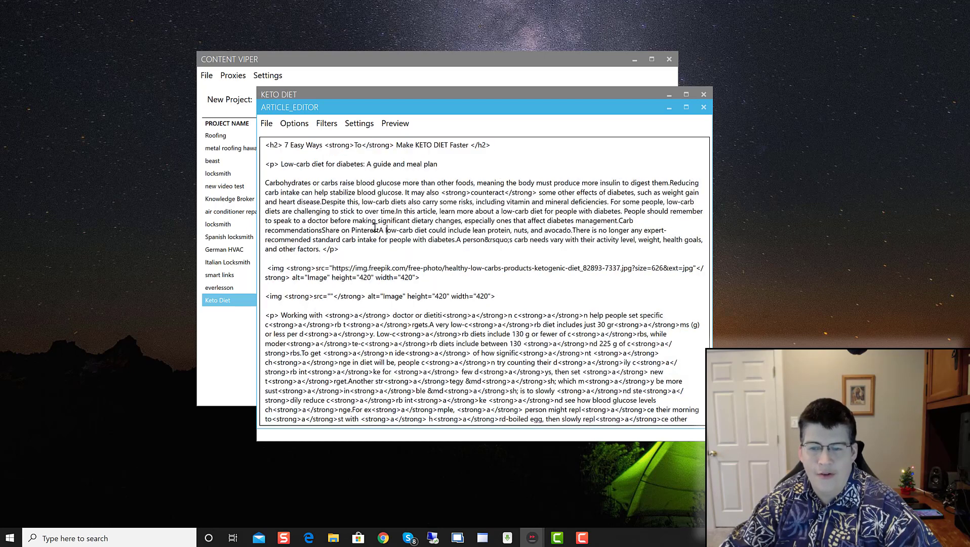
{"action": "left_click", "coordinate": [294, 124]}
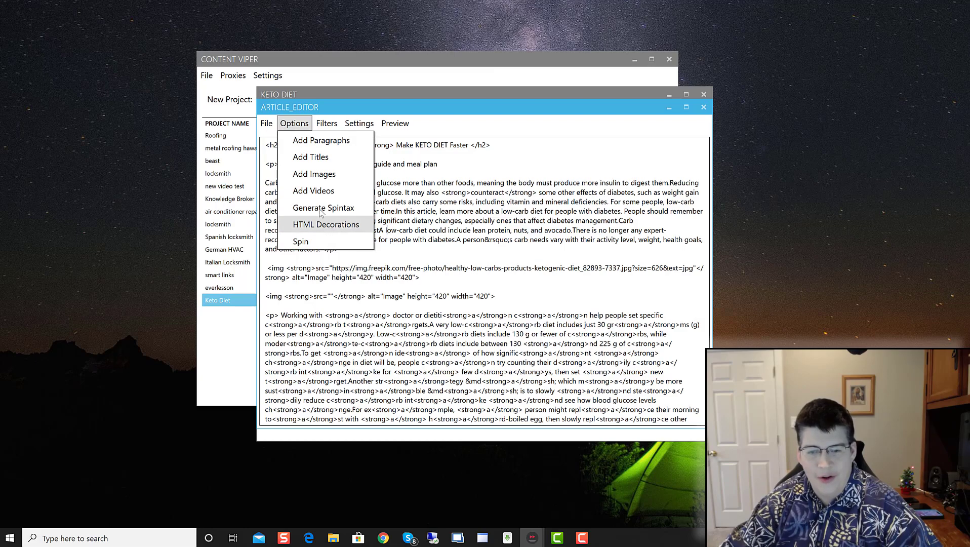
{"action": "left_click", "coordinate": [307, 225]}
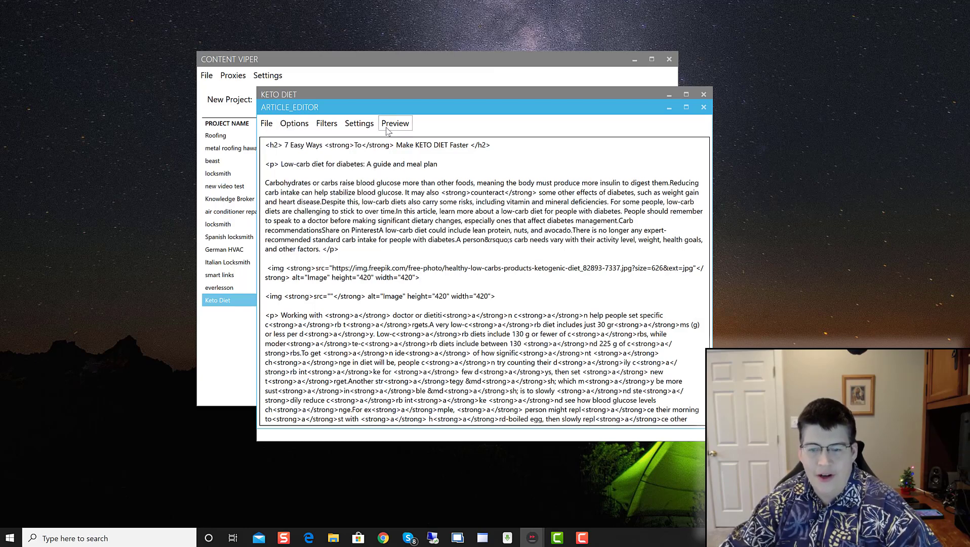
Step: Review the decorated article in preview, go back, and close the article editor
{"action": "left_click", "coordinate": [395, 123]}
{"action": "scroll", "coordinate": [422, 327], "scroll_direction": "down", "scroll_amount": 15}
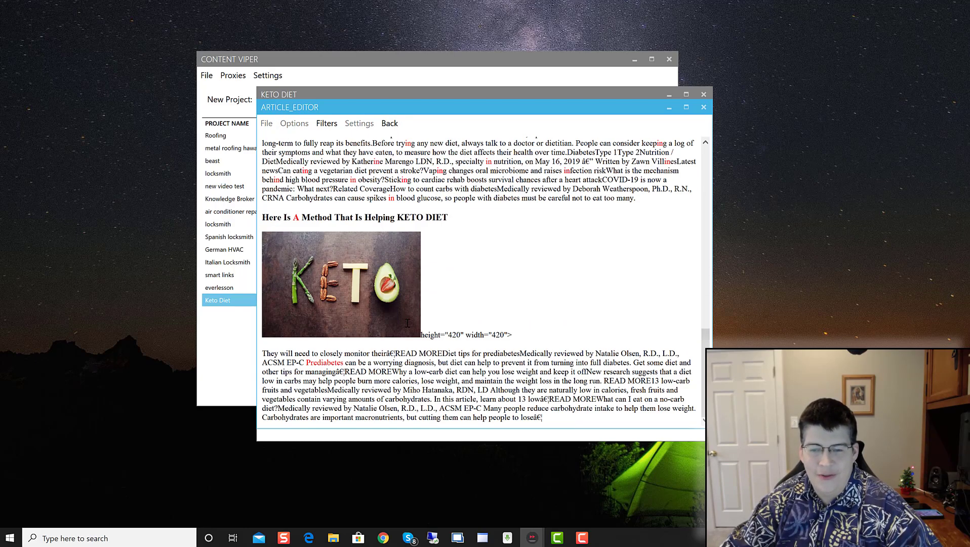
{"action": "scroll", "coordinate": [408, 323], "scroll_direction": "up", "scroll_amount": 10}
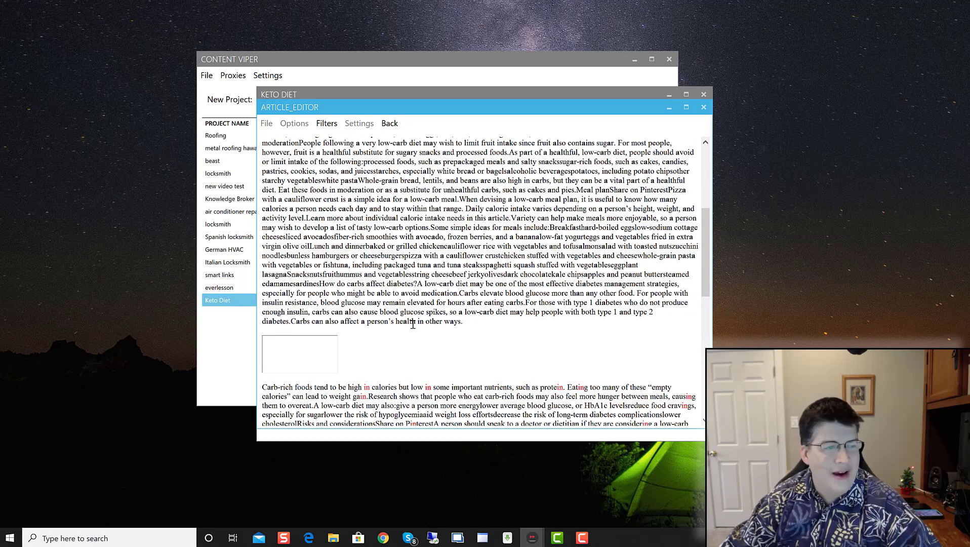
{"action": "scroll", "coordinate": [413, 324], "scroll_direction": "up", "scroll_amount": 5}
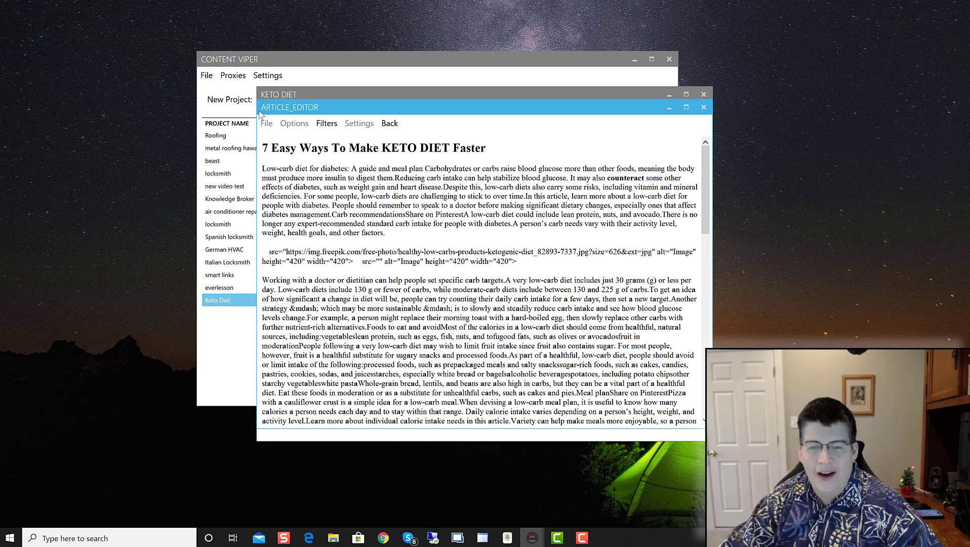
{"action": "left_click", "coordinate": [388, 123]}
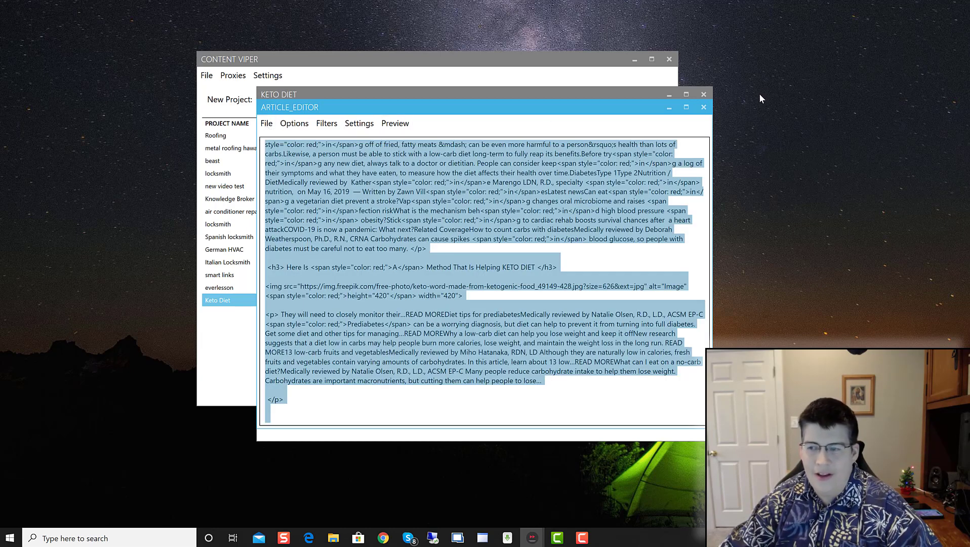
{"action": "left_click", "coordinate": [705, 109]}
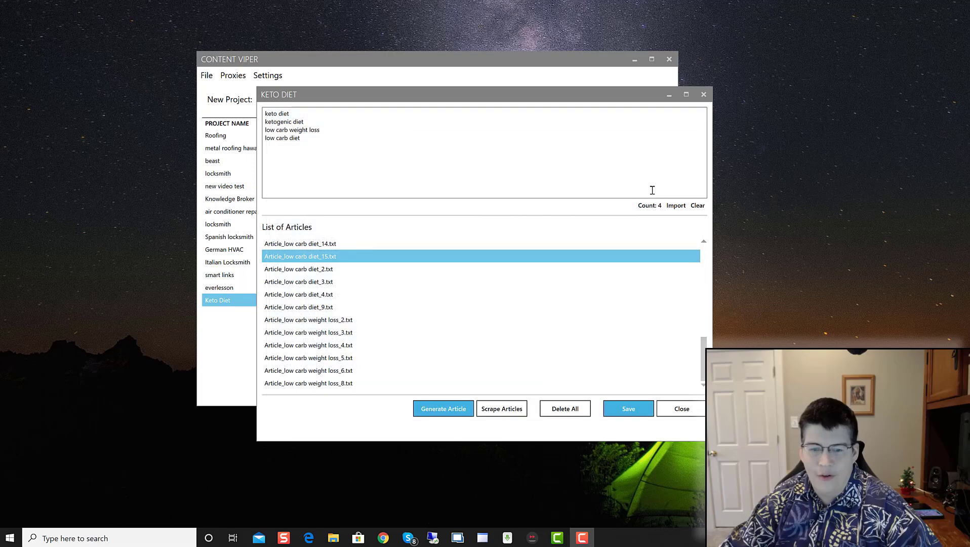
{"action": "double_click", "coordinate": [317, 261]}
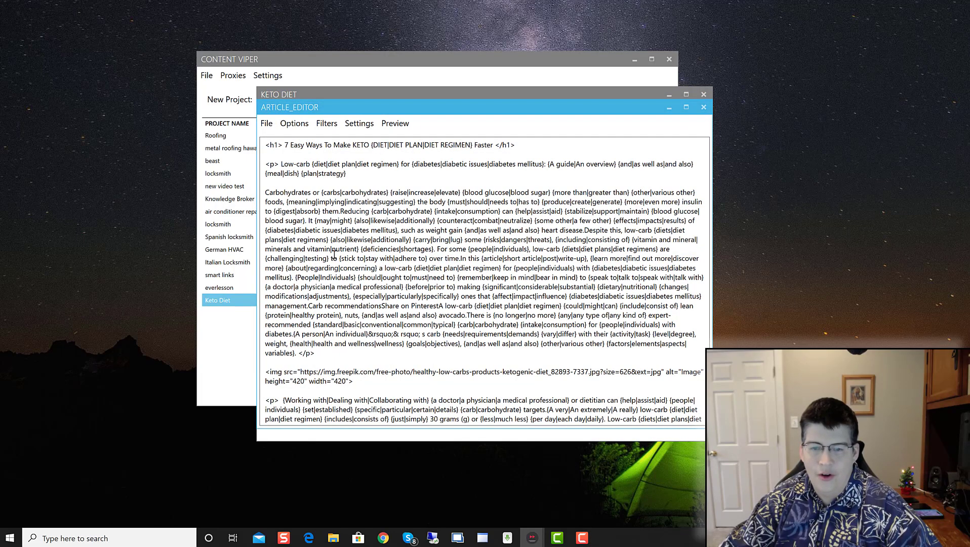
{"action": "scroll", "coordinate": [352, 242], "scroll_direction": "down", "scroll_amount": 5}
{"action": "scroll", "coordinate": [353, 242], "scroll_direction": "down", "scroll_amount": 7}
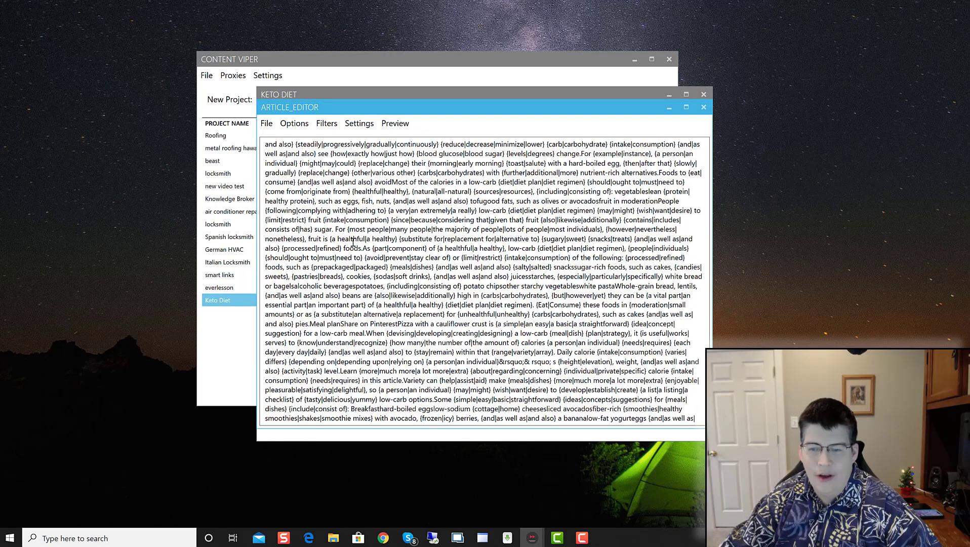
{"action": "scroll", "coordinate": [353, 242], "scroll_direction": "up", "scroll_amount": 7}
{"action": "left_click", "coordinate": [395, 123]}
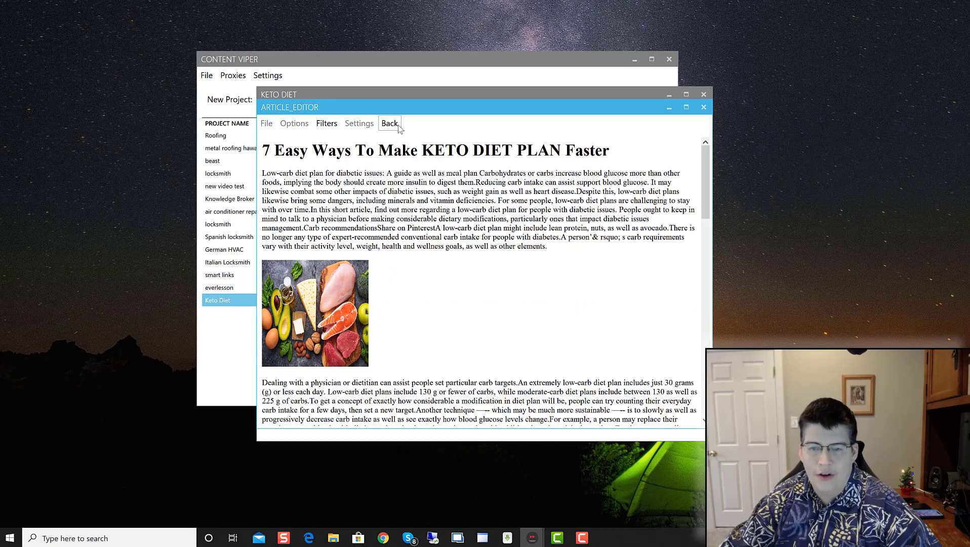
{"action": "scroll", "coordinate": [493, 264], "scroll_direction": "down", "scroll_amount": 10}
{"action": "scroll", "coordinate": [486, 270], "scroll_direction": "up", "scroll_amount": 10}
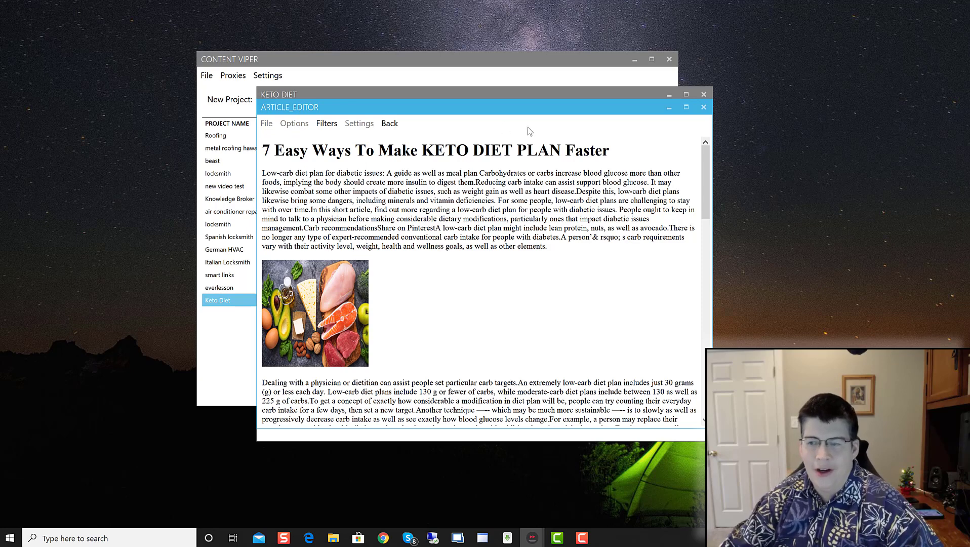
{"action": "left_click", "coordinate": [390, 124]}
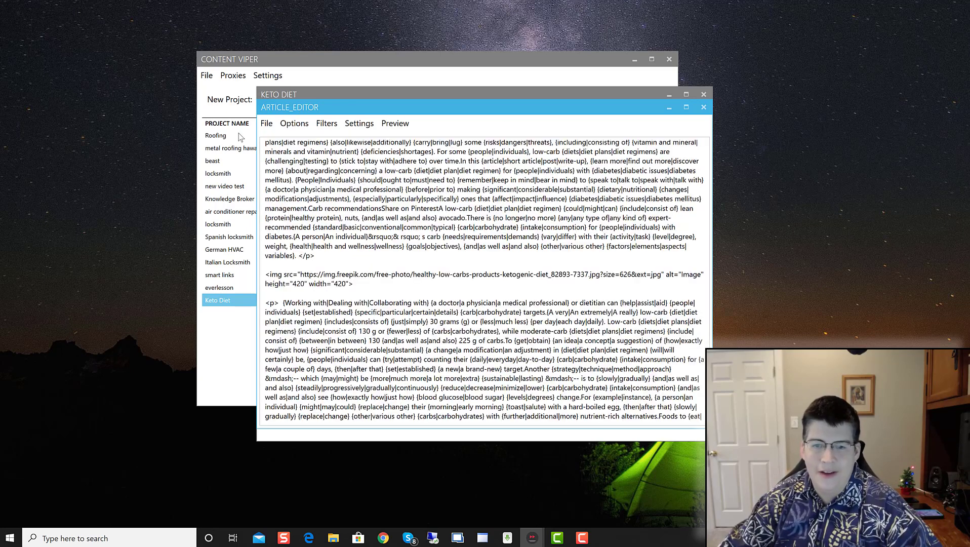
{"action": "left_click", "coordinate": [295, 125]}
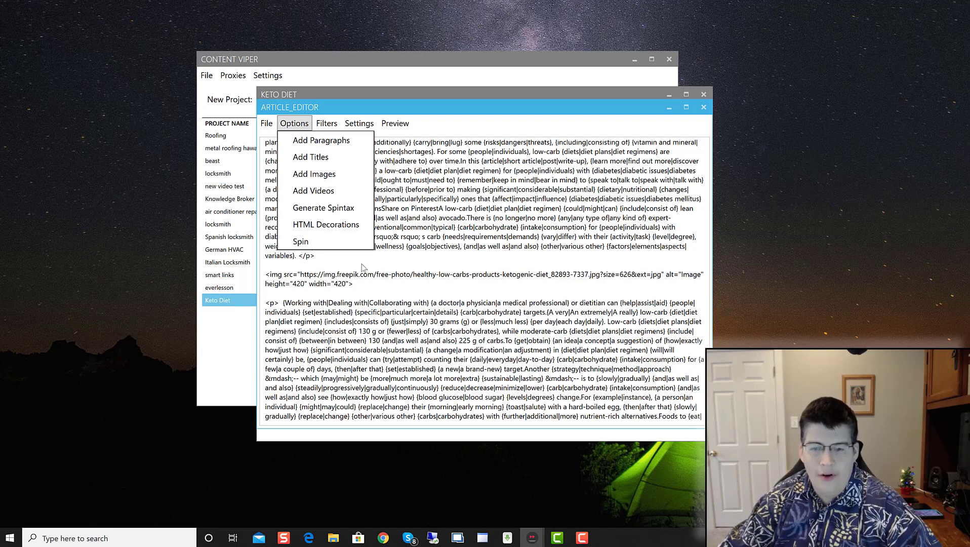
{"action": "left_click", "coordinate": [410, 171]}
{"action": "left_click", "coordinate": [324, 123]}
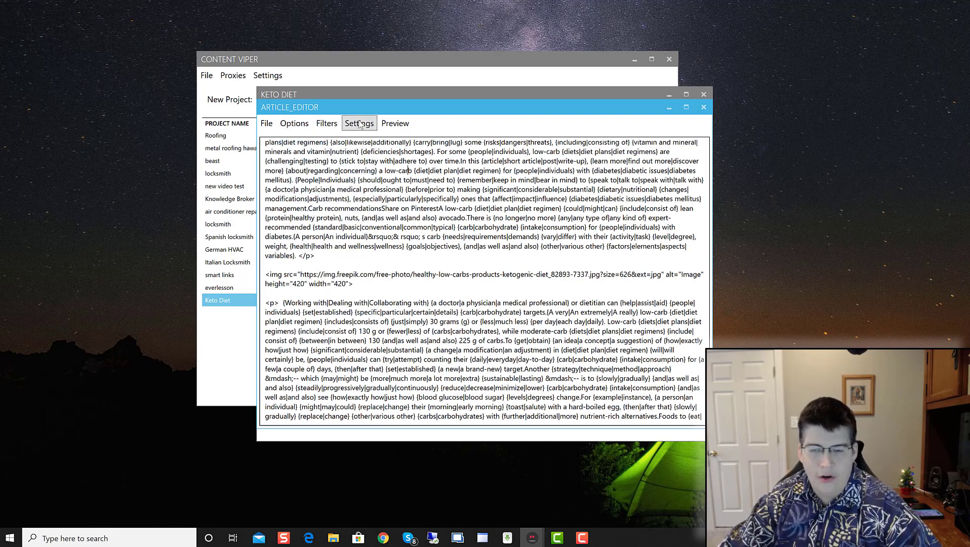
{"action": "left_click", "coordinate": [704, 108]}
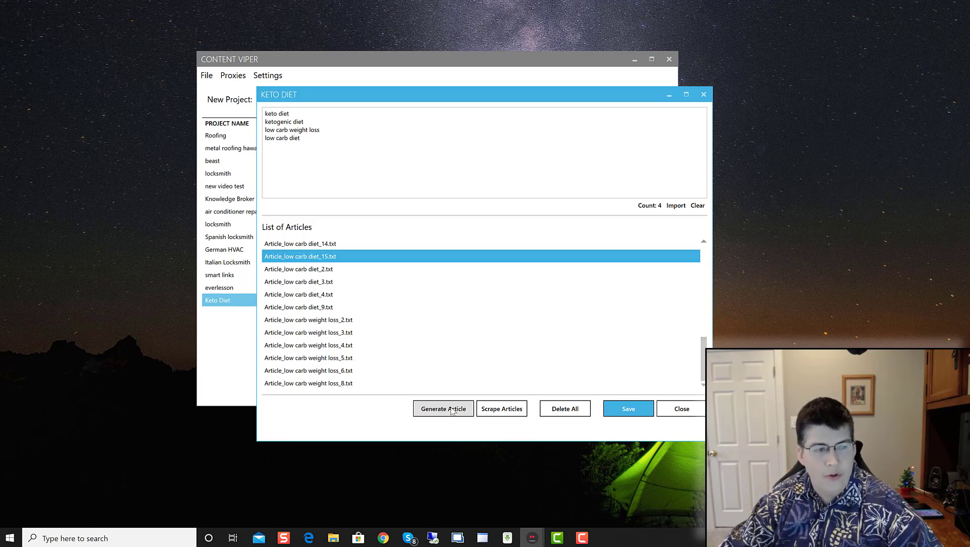
Step: Choose Article_low carb diet_15.txt as the source article for generation
{"action": "left_click", "coordinate": [443, 409]}
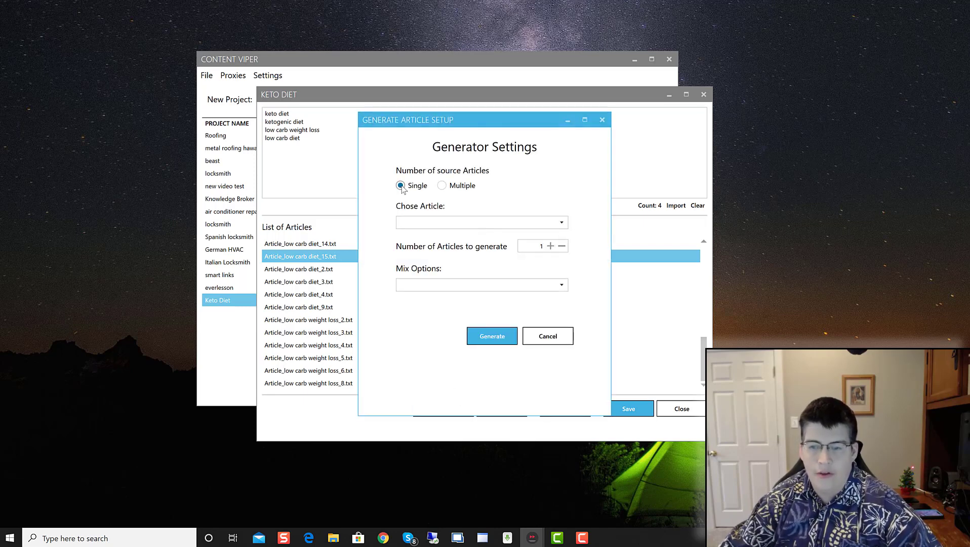
{"action": "left_click", "coordinate": [429, 223]}
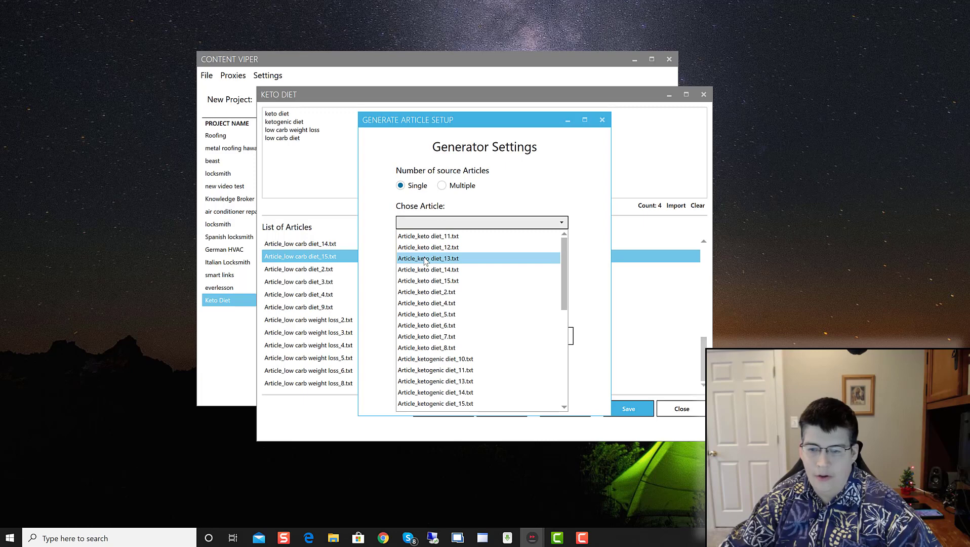
{"action": "scroll", "coordinate": [426, 261], "scroll_direction": "down", "scroll_amount": 5}
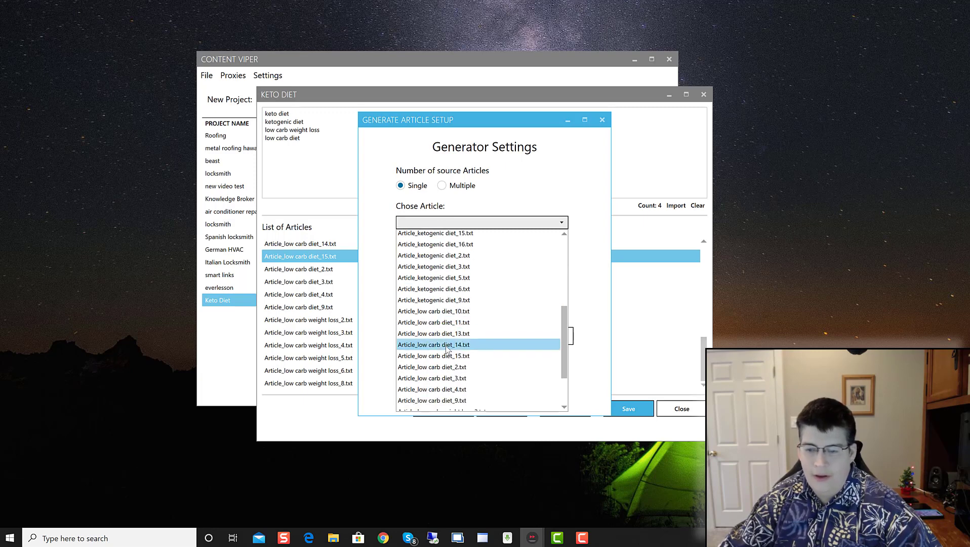
{"action": "left_click", "coordinate": [441, 356]}
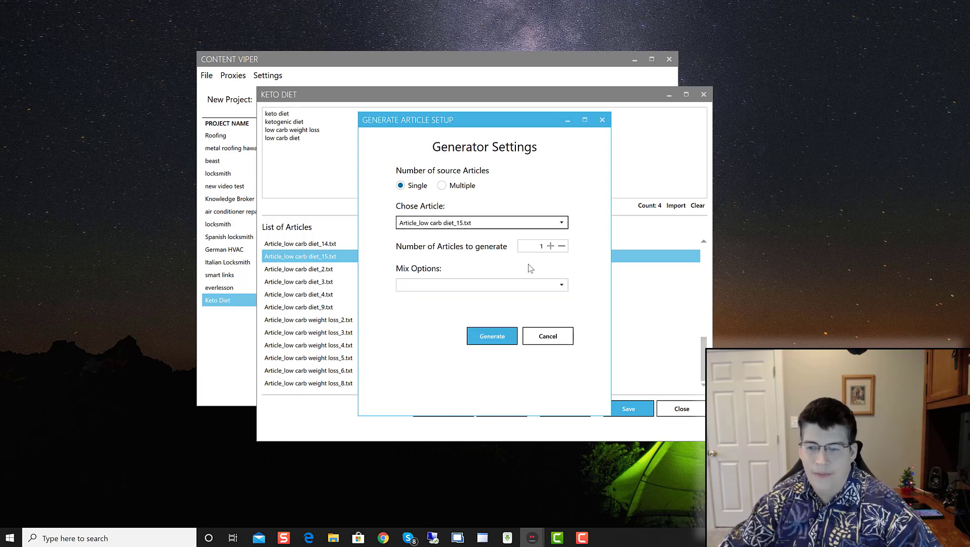
Step: Set the article count to 20 with Mix paragraphs and generate the variations
{"action": "left_click", "coordinate": [550, 246]}
{"action": "left_click", "coordinate": [550, 246]}
{"action": "left_click", "coordinate": [550, 246]}
{"action": "left_click", "coordinate": [550, 246]}
{"action": "left_click", "coordinate": [550, 245]}
{"action": "left_click", "coordinate": [551, 245]}
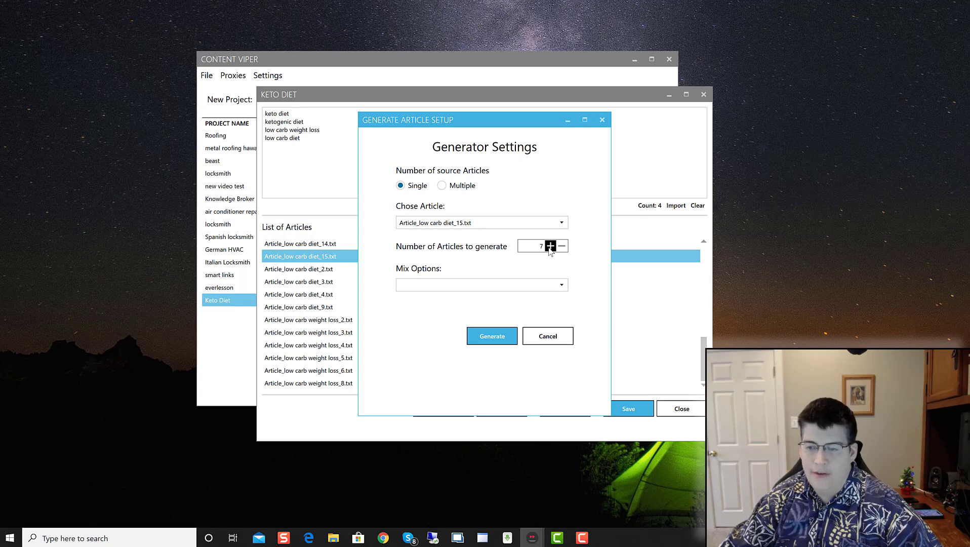
{"action": "left_click", "coordinate": [550, 246]}
{"action": "left_click", "coordinate": [550, 246]}
{"action": "left_click", "coordinate": [550, 245]}
{"action": "left_click", "coordinate": [550, 245]}
{"action": "left_click", "coordinate": [550, 246]}
{"action": "left_click", "coordinate": [550, 245]}
{"action": "left_click", "coordinate": [550, 246]}
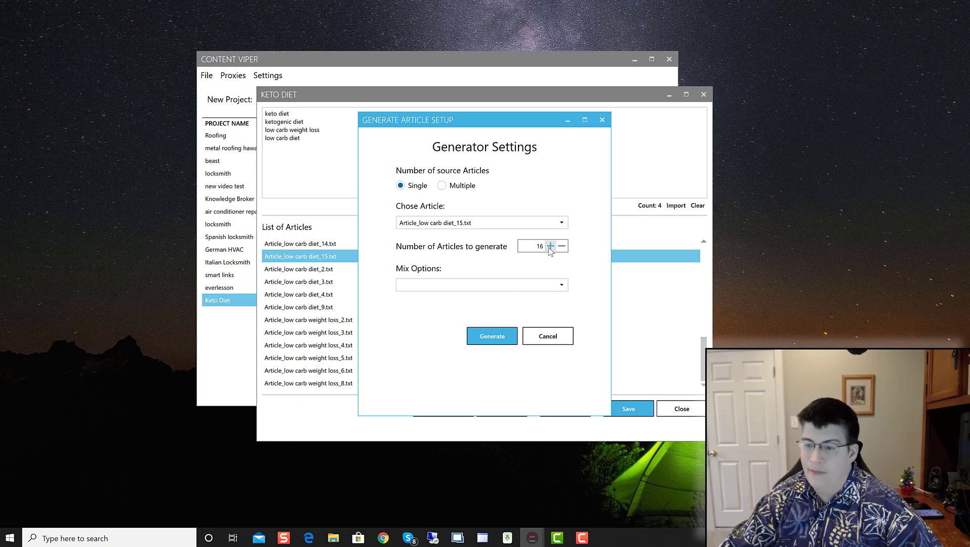
{"action": "left_click", "coordinate": [550, 246]}
{"action": "left_click", "coordinate": [550, 246]}
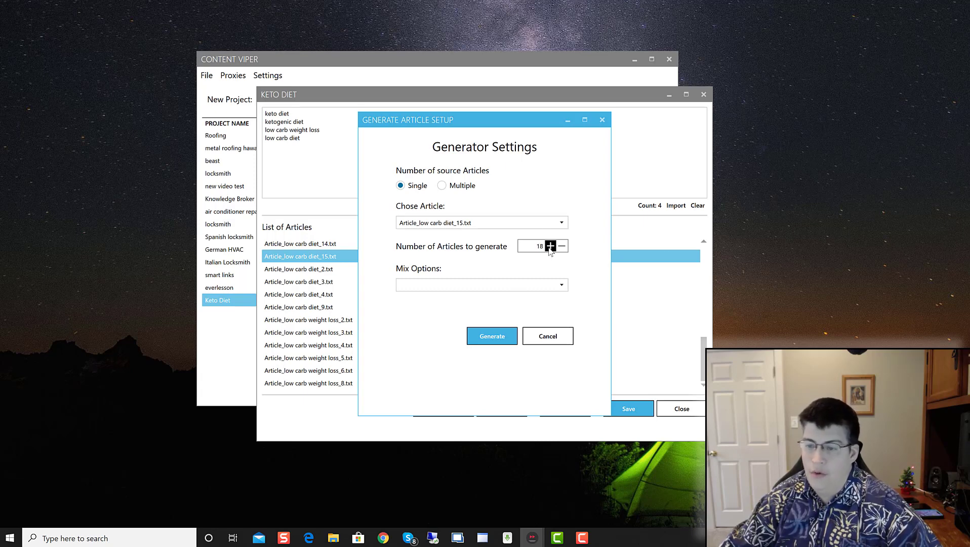
{"action": "left_click", "coordinate": [493, 285]}
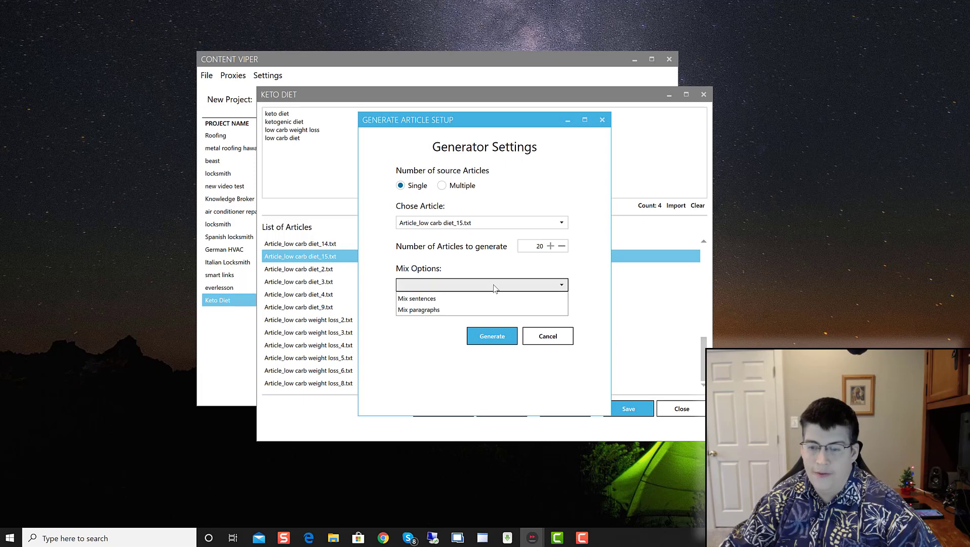
{"action": "left_click", "coordinate": [424, 309]}
{"action": "left_click", "coordinate": [494, 336]}
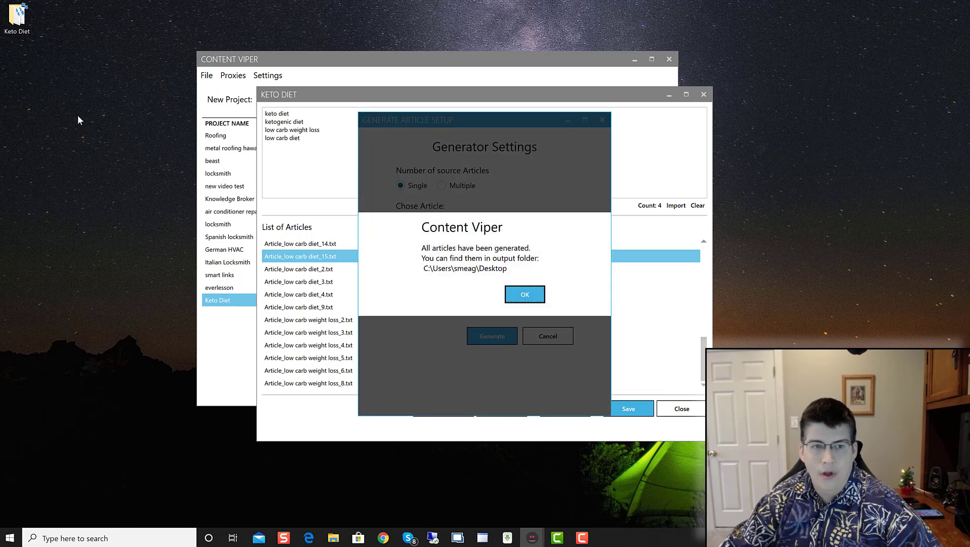
Step: Dismiss the generation-complete message, open the desktop Keto Diet folder, and open Article_Keto Diet_7.txt
{"action": "left_click", "coordinate": [525, 294]}
{"action": "double_click", "coordinate": [23, 25]}
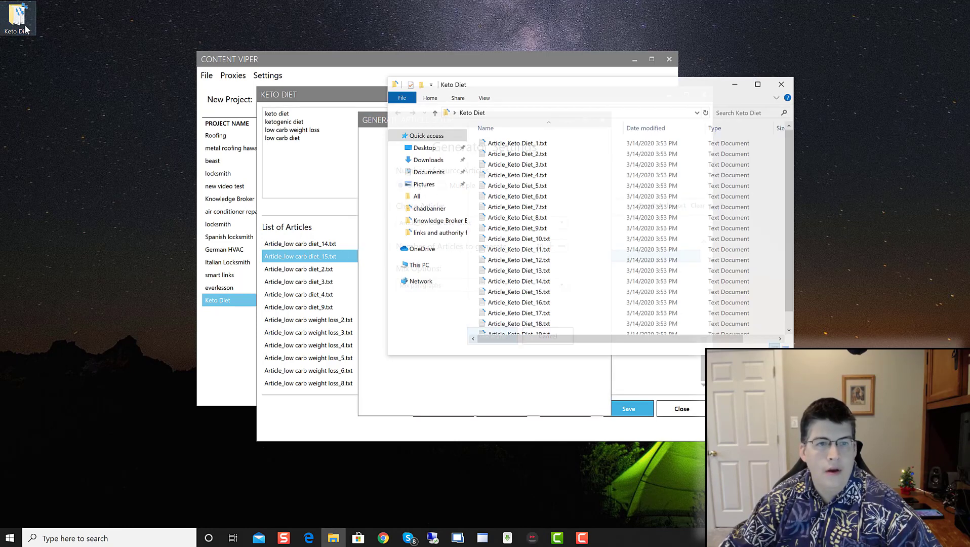
{"action": "scroll", "coordinate": [548, 205], "scroll_direction": "down", "scroll_amount": 1}
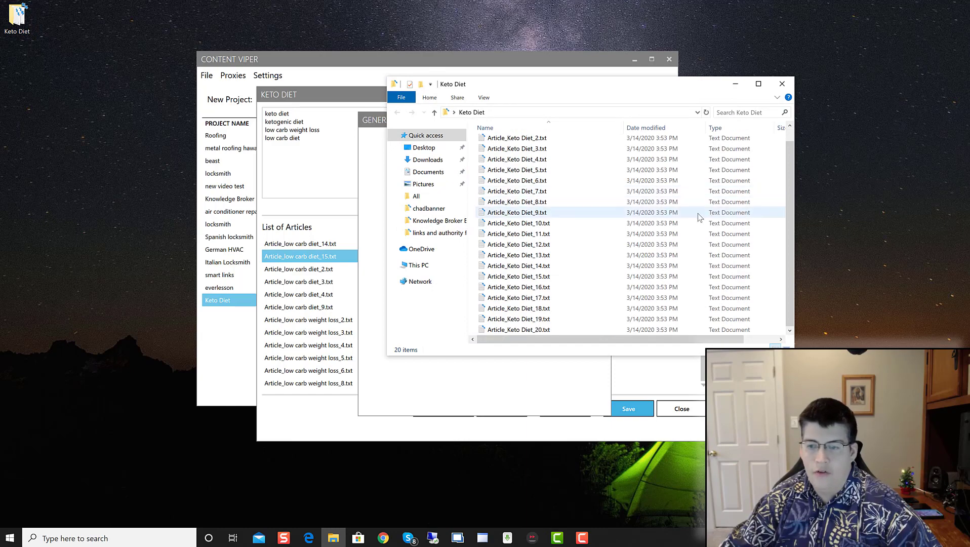
{"action": "double_click", "coordinate": [514, 191]}
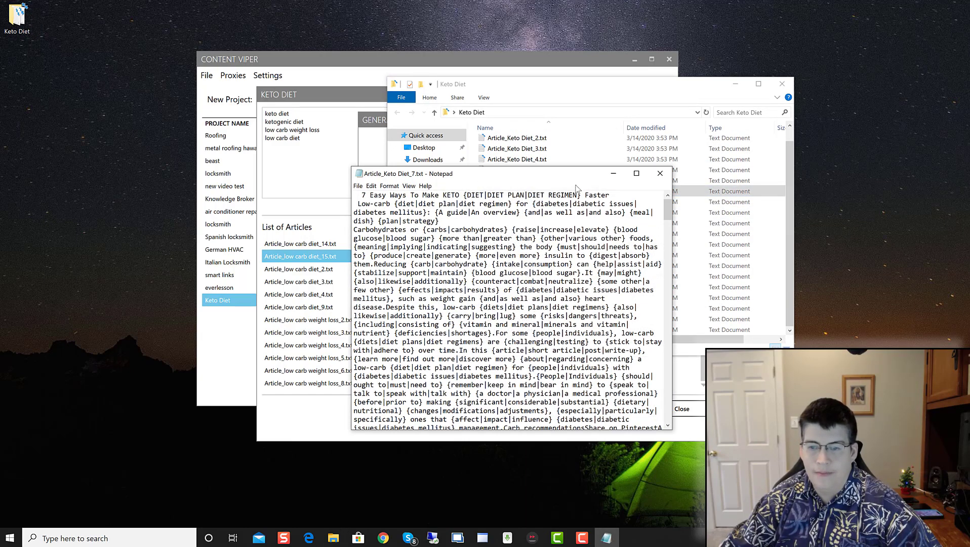
{"action": "left_click_drag", "start_coordinate": [575, 172], "coordinate": [272, 183]}
Step: Open Article_Keto Diet_6.txt and Article_Keto Diet_8.txt, arranging the Notepad windows side by side
{"action": "double_click", "coordinate": [533, 181]}
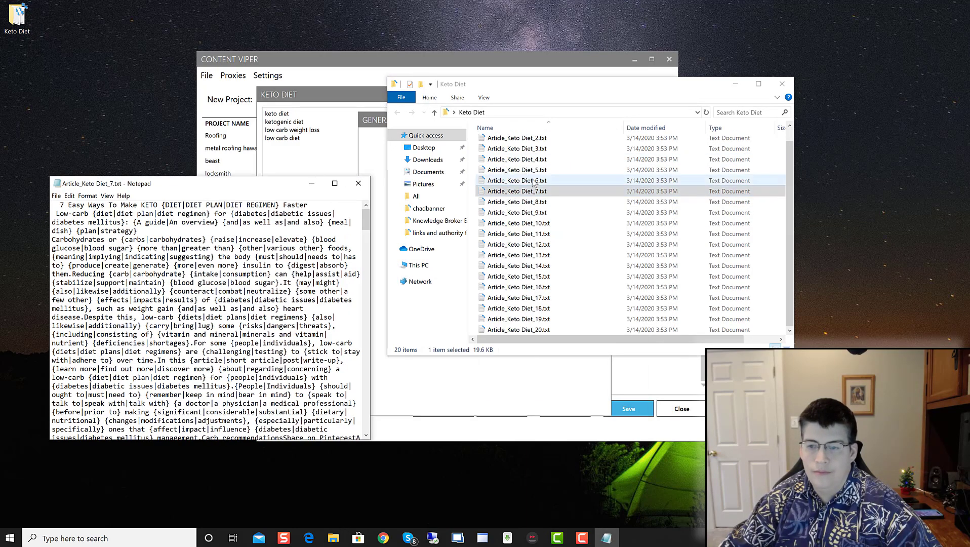
{"action": "left_click_drag", "start_coordinate": [515, 181], "coordinate": [366, 269]}
{"action": "double_click", "coordinate": [516, 202]}
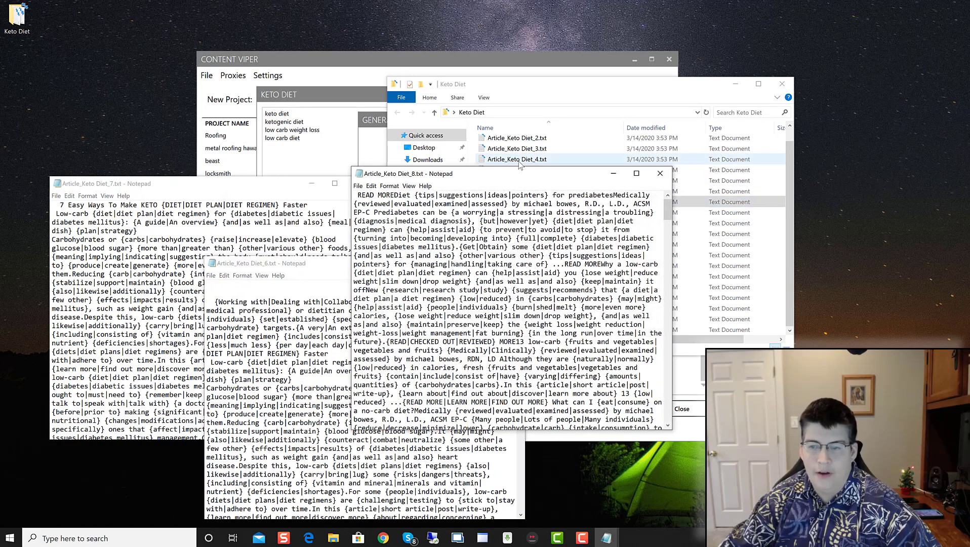
{"action": "left_click_drag", "start_coordinate": [513, 173], "coordinate": [544, 313]}
Step: Read through Article_Keto Diet_12.txt in Notepad, then close it
{"action": "double_click", "coordinate": [516, 244]}
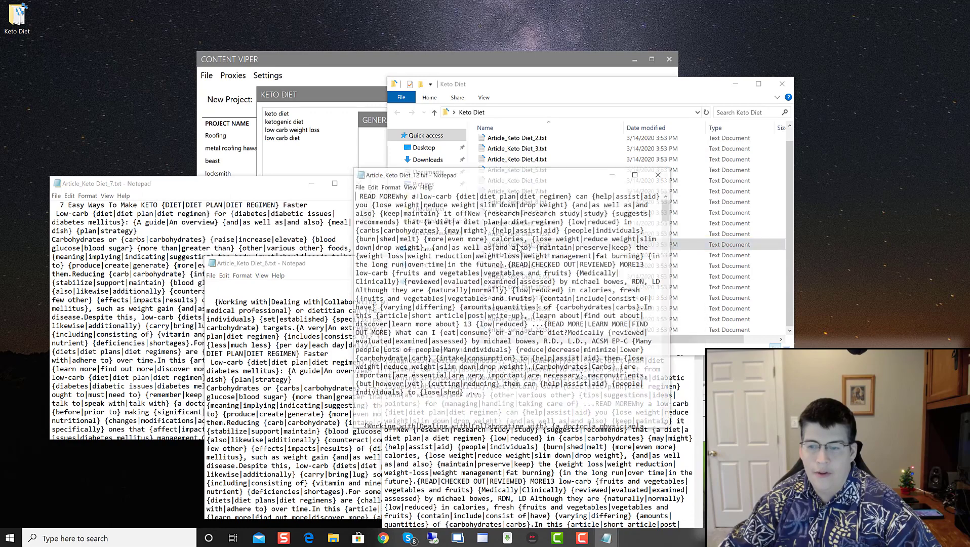
{"action": "left_click_drag", "start_coordinate": [538, 175], "coordinate": [239, 258]}
{"action": "scroll", "coordinate": [289, 343], "scroll_direction": "down", "scroll_amount": 10}
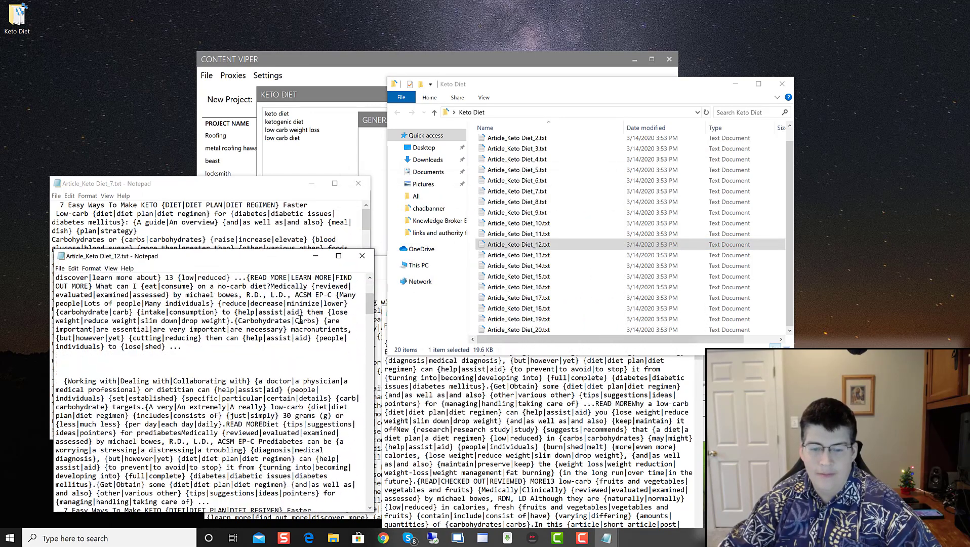
{"action": "scroll", "coordinate": [288, 343], "scroll_direction": "down", "scroll_amount": 15}
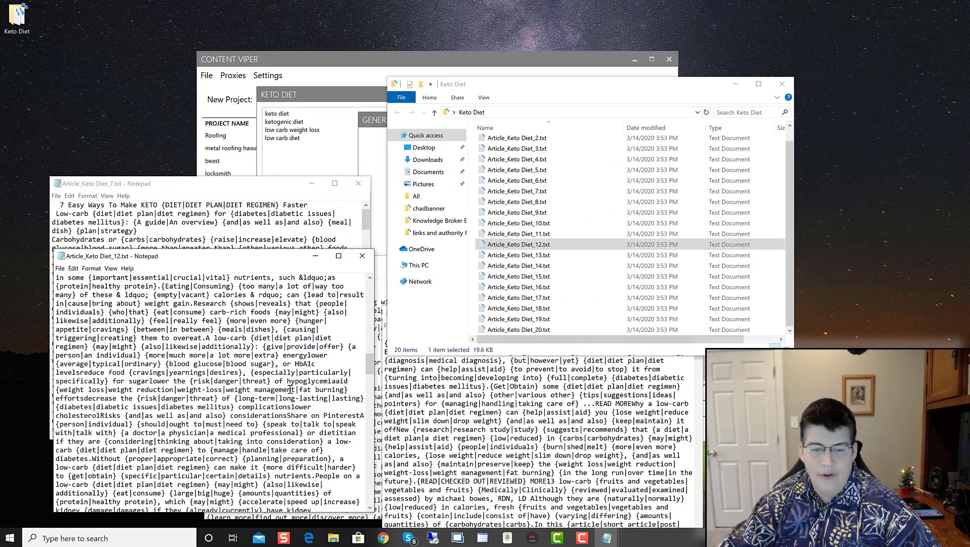
{"action": "scroll", "coordinate": [290, 389], "scroll_direction": "down", "scroll_amount": 15}
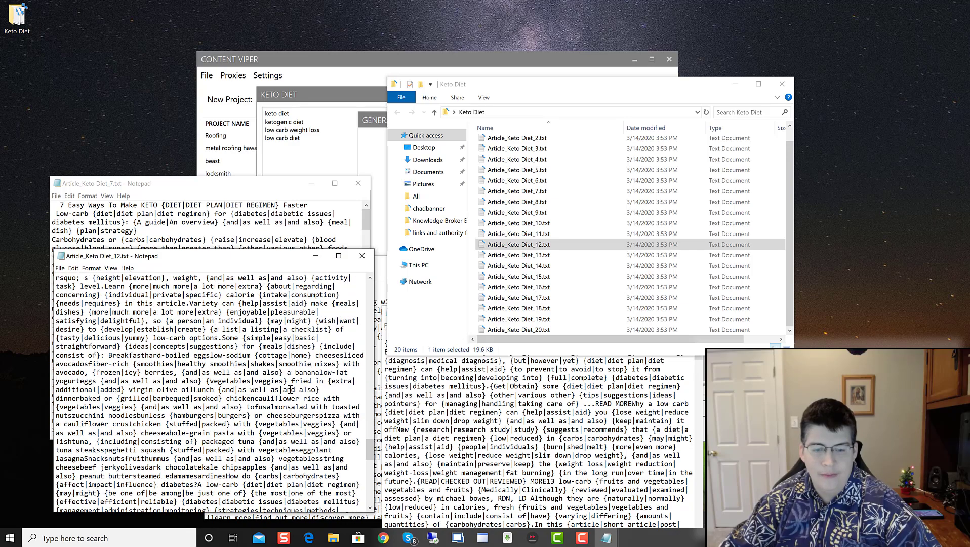
{"action": "scroll", "coordinate": [290, 388], "scroll_direction": "down", "scroll_amount": 8}
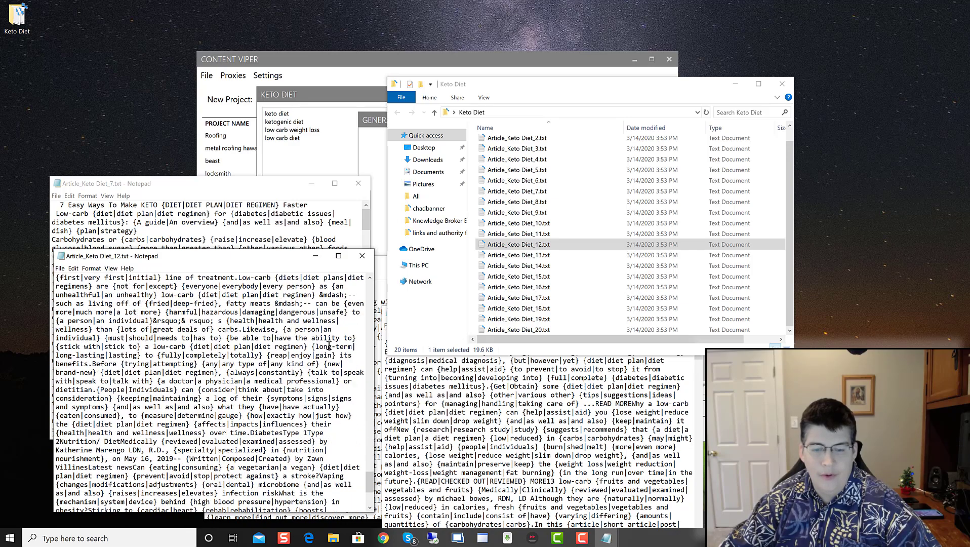
{"action": "left_click", "coordinate": [362, 256]}
Step: Review Article_Keto Diet_4.txt and Article_Keto Diet_17.txt, closing each afterward
{"action": "double_click", "coordinate": [516, 159]}
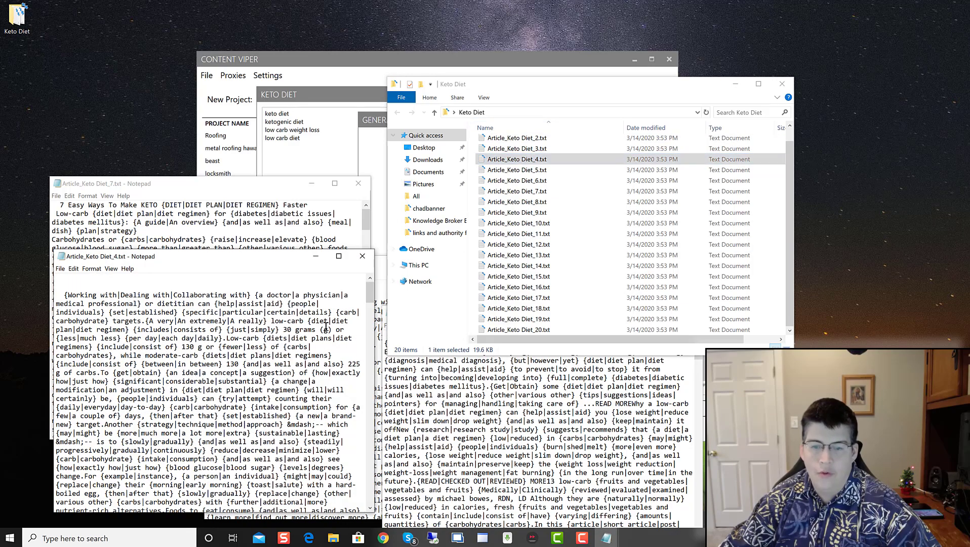
{"action": "scroll", "coordinate": [252, 371], "scroll_direction": "down", "scroll_amount": 10}
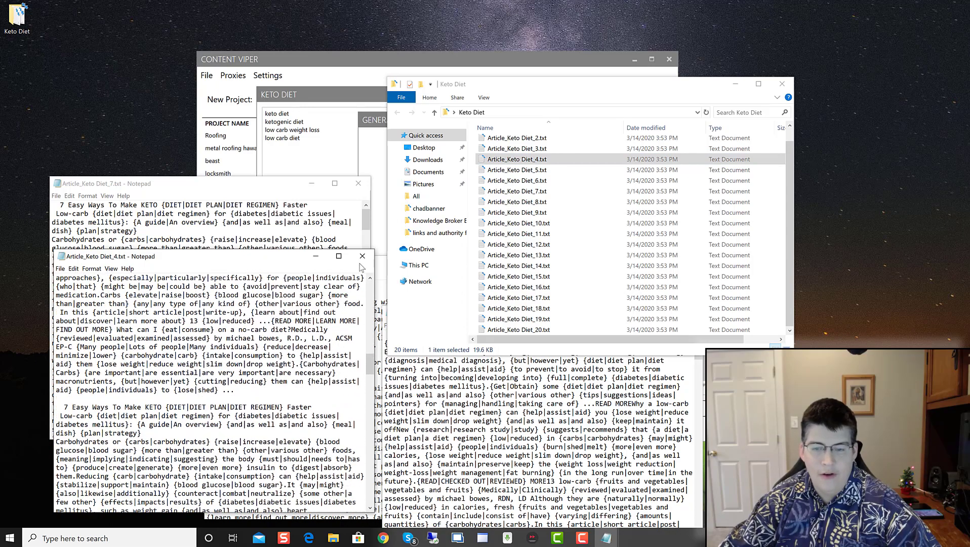
{"action": "left_click", "coordinate": [362, 256]}
{"action": "double_click", "coordinate": [521, 297]}
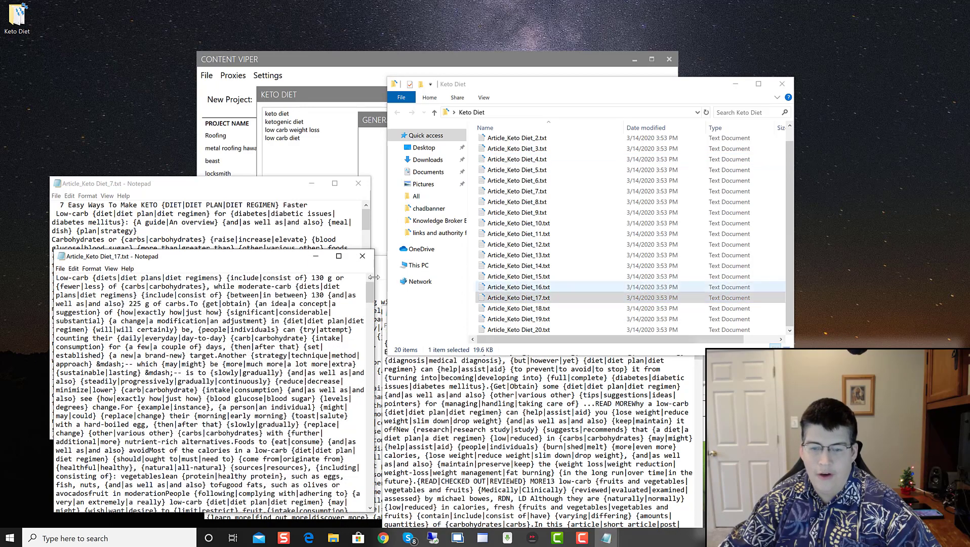
{"action": "left_click", "coordinate": [361, 255]}
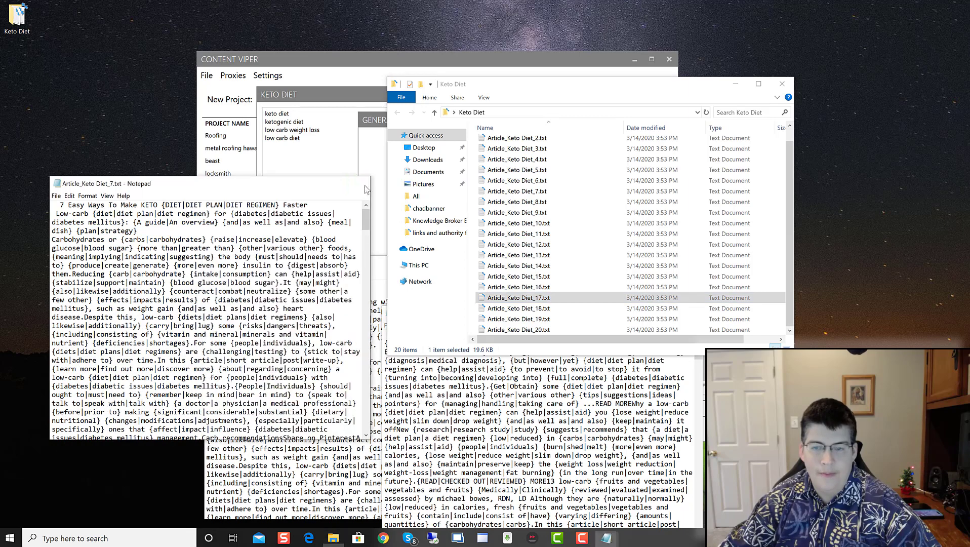
Step: Close the Diet_7 and Diet_6 articles and the Keto Diet folder window
{"action": "left_click", "coordinate": [359, 183]}
{"action": "left_click", "coordinate": [513, 264]}
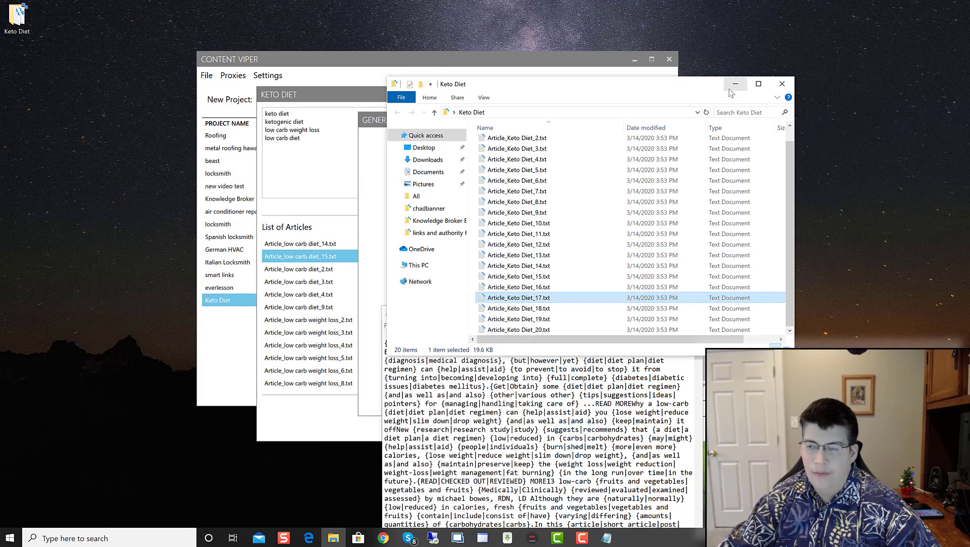
{"action": "left_click", "coordinate": [782, 83]}
Step: Close the Diet_8 article, keep Mix paragraphs as the mix option, and cancel the generator setup
{"action": "left_click", "coordinate": [691, 313]}
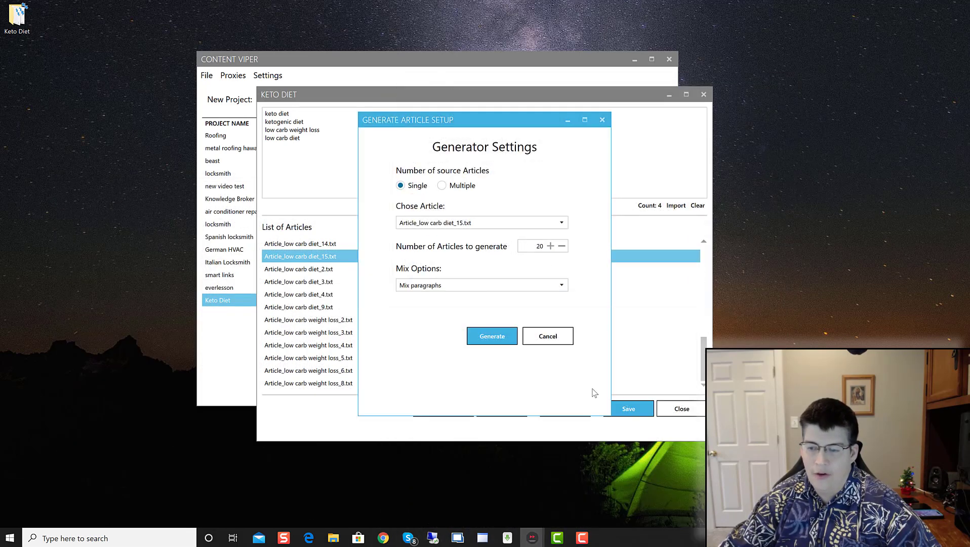
{"action": "left_click", "coordinate": [443, 287]}
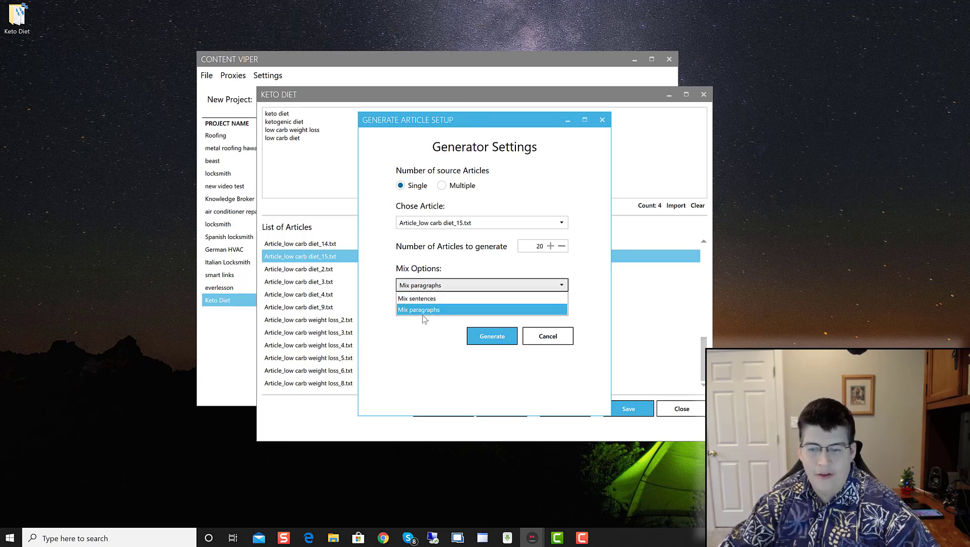
{"action": "left_click", "coordinate": [520, 285]}
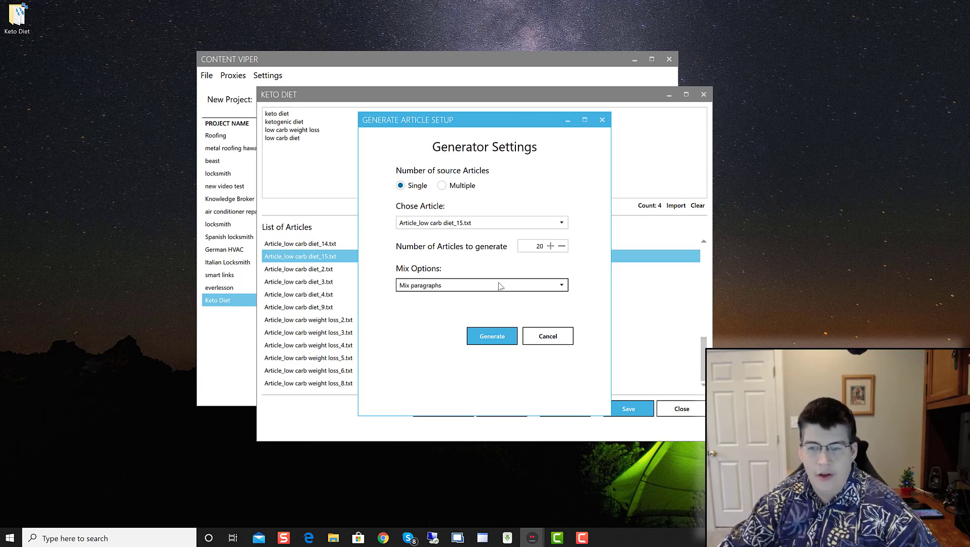
{"action": "left_click", "coordinate": [548, 336]}
Step: Browse the List of Articles and select the low carb weight loss_4 article
{"action": "scroll", "coordinate": [315, 285], "scroll_direction": "up", "scroll_amount": 10}
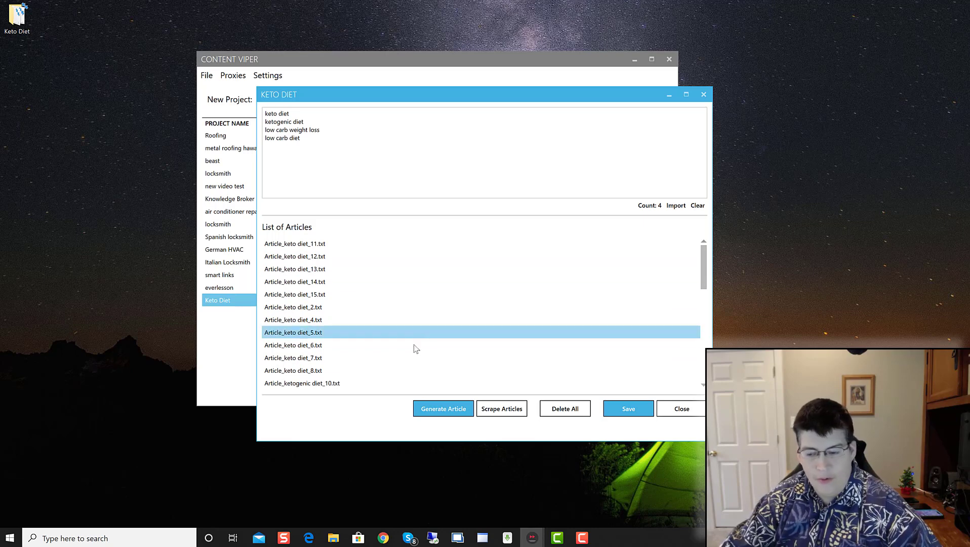
{"action": "scroll", "coordinate": [298, 342], "scroll_direction": "down", "scroll_amount": 10}
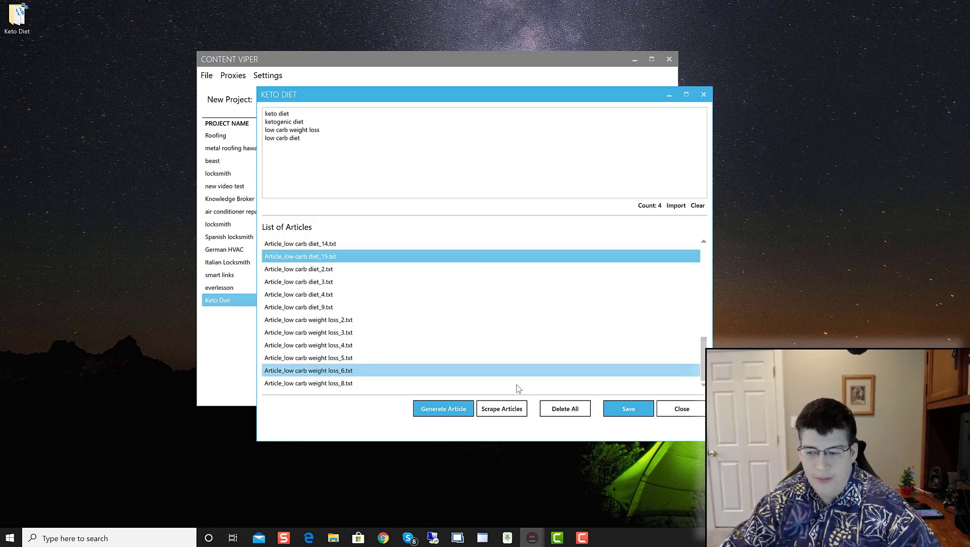
{"action": "left_click", "coordinate": [323, 345]}
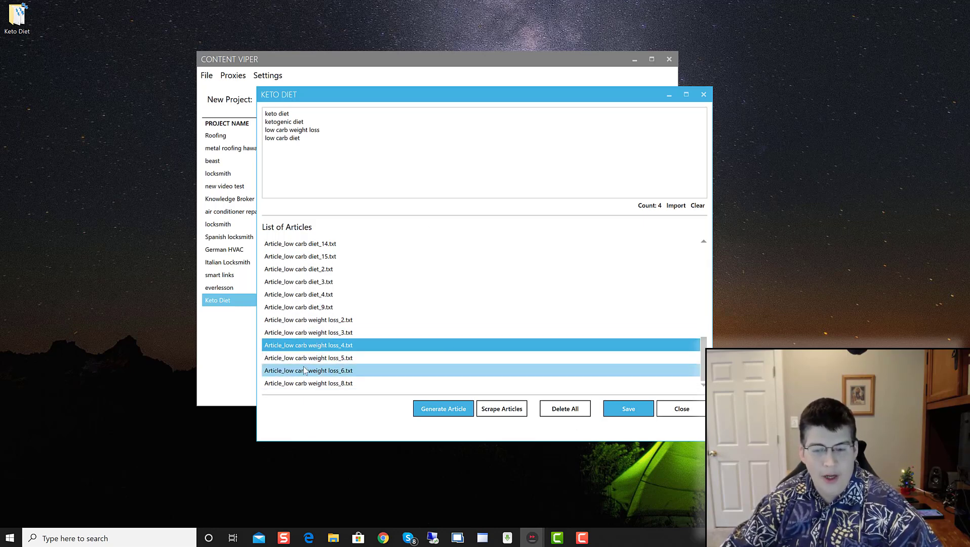
{"action": "scroll", "coordinate": [338, 345], "scroll_direction": "up", "scroll_amount": 10}
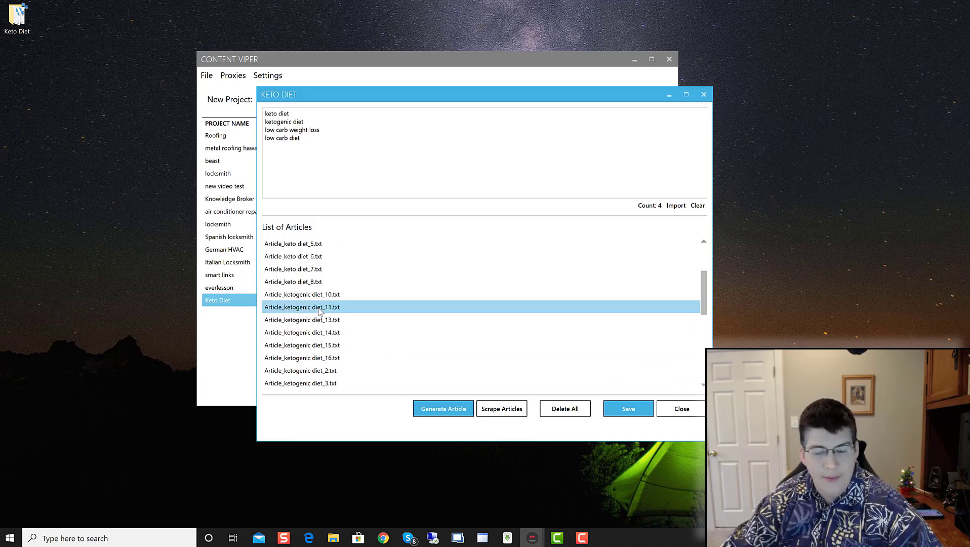
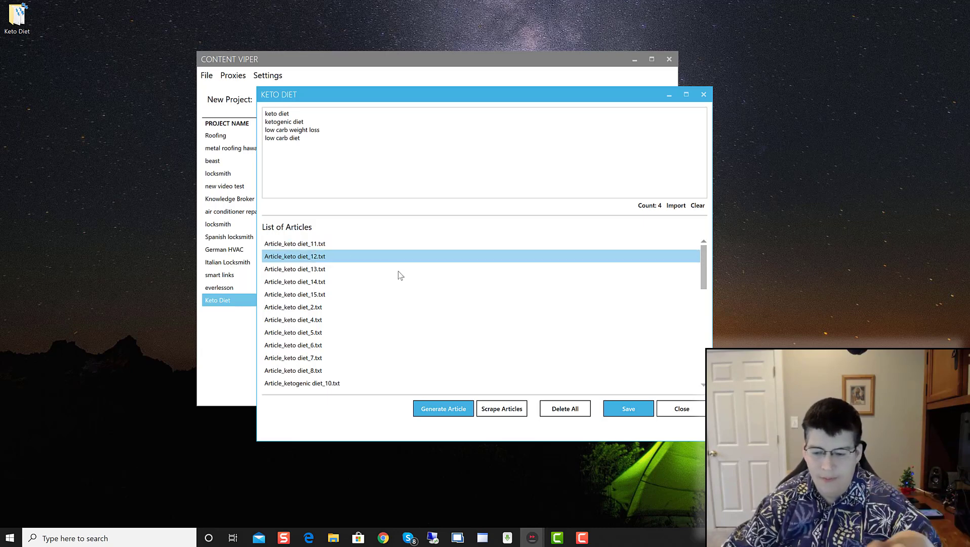
Step: Scroll the Keto Diet List of Articles and bring up the Generate Article Setup dialog
{"action": "scroll", "coordinate": [325, 290], "scroll_direction": "down", "scroll_amount": 5}
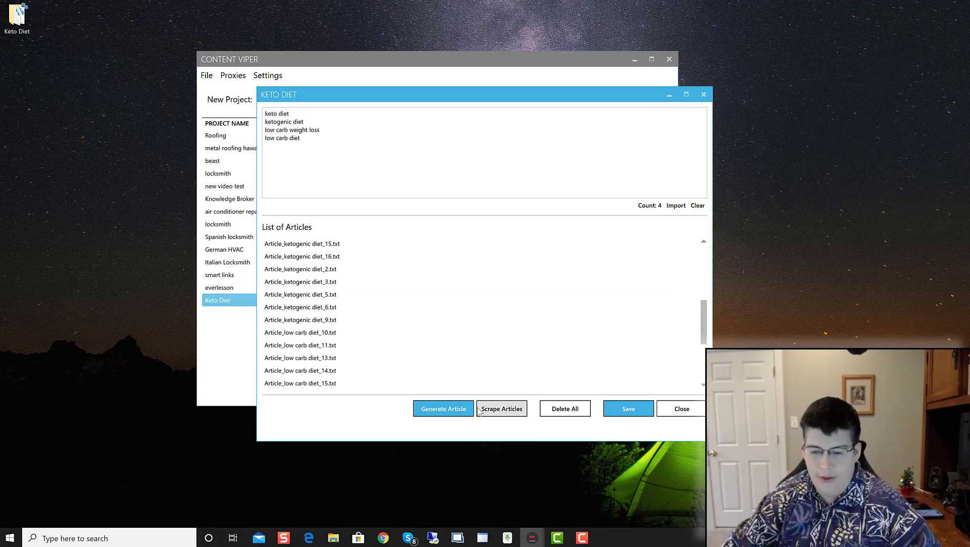
{"action": "left_click", "coordinate": [444, 410]}
Step: Use multiple source articles, setting 16 articles to use and 50 articles to generate
{"action": "left_click", "coordinate": [443, 185]}
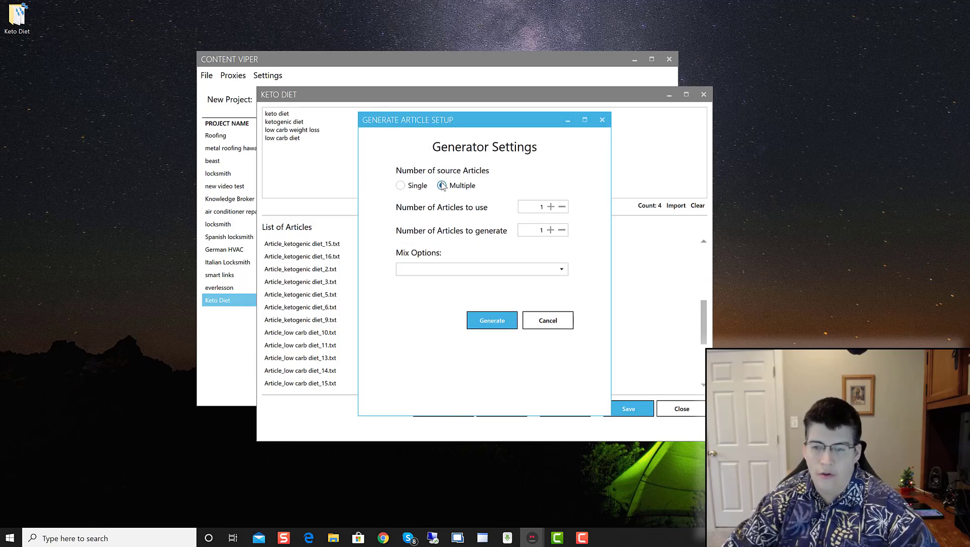
{"action": "left_click", "coordinate": [551, 206]}
{"action": "left_click", "coordinate": [550, 207]}
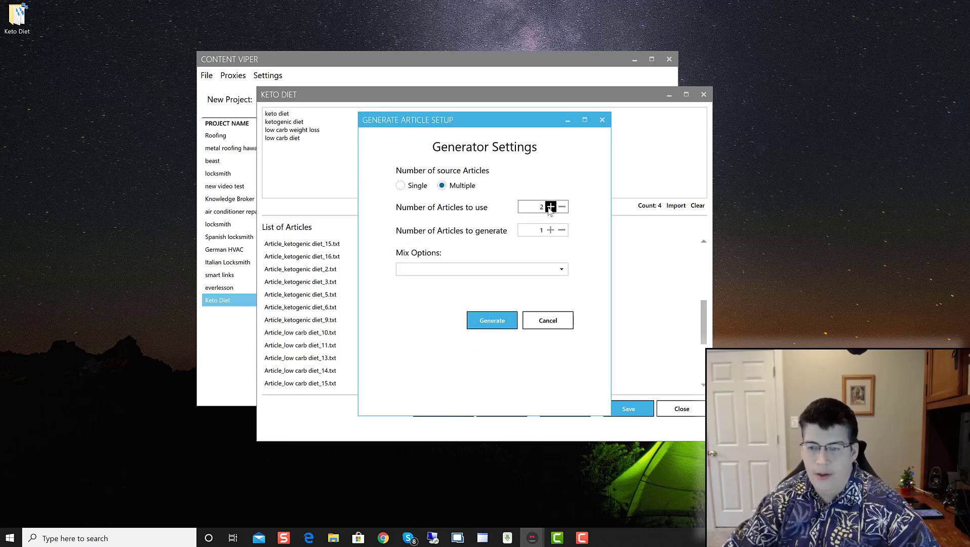
{"action": "left_click", "coordinate": [550, 206]}
{"action": "left_click", "coordinate": [551, 206]}
{"action": "left_click", "coordinate": [550, 207]}
{"action": "left_click", "coordinate": [551, 206]}
{"action": "left_click", "coordinate": [551, 206]}
{"action": "left_click", "coordinate": [550, 207]}
{"action": "left_click", "coordinate": [551, 206]}
{"action": "left_click", "coordinate": [550, 206]}
{"action": "left_click", "coordinate": [550, 207]}
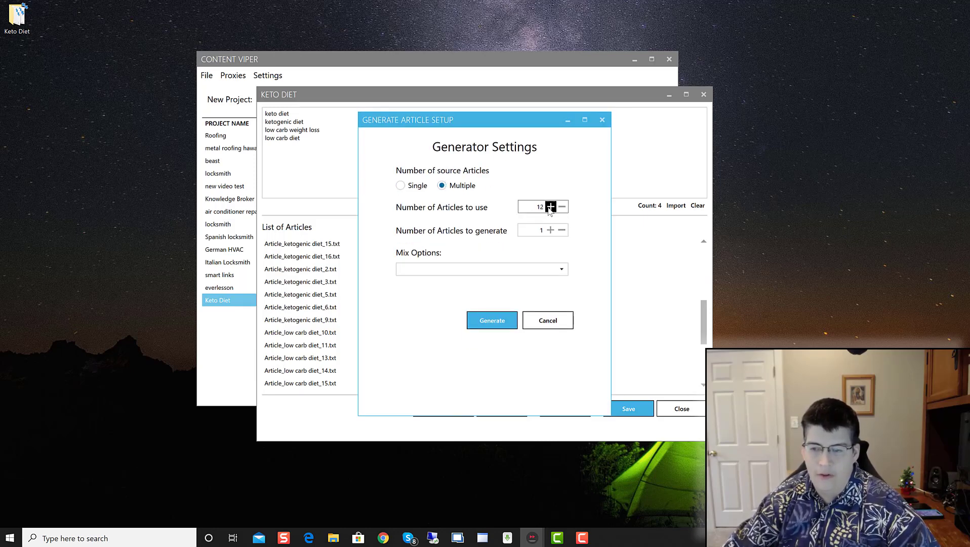
{"action": "left_click", "coordinate": [550, 206]}
{"action": "left_click", "coordinate": [550, 206]}
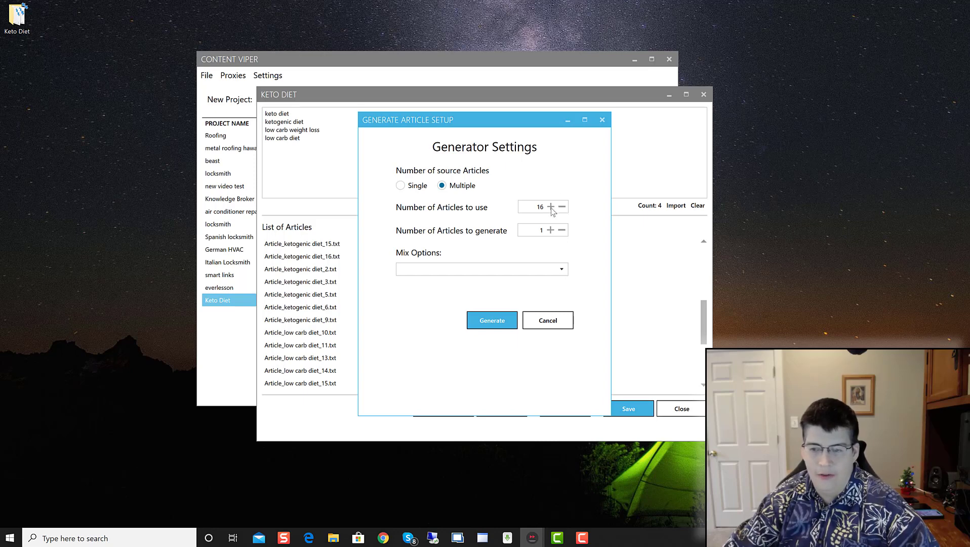
{"action": "left_click", "coordinate": [551, 230]}
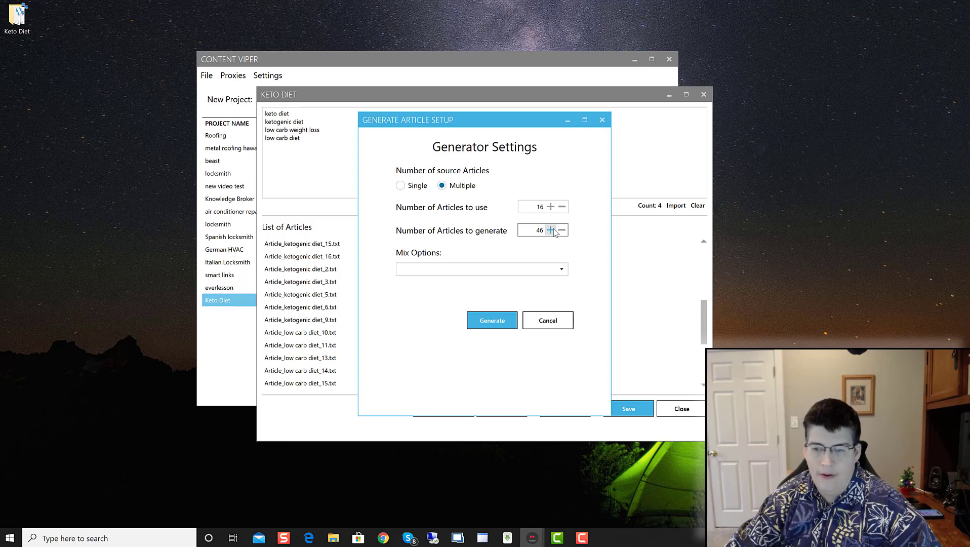
{"action": "left_click", "coordinate": [554, 232]}
{"action": "left_click", "coordinate": [554, 232]}
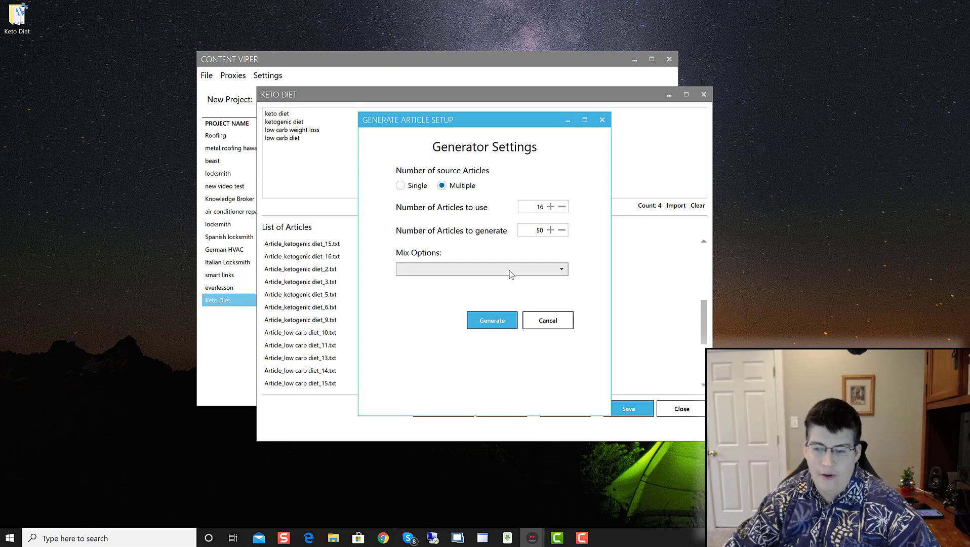
Step: Generate the 50 articles with Mix sentences and acknowledge the completion message
{"action": "left_click", "coordinate": [455, 269]}
{"action": "left_click", "coordinate": [441, 282]}
{"action": "left_click", "coordinate": [504, 319]}
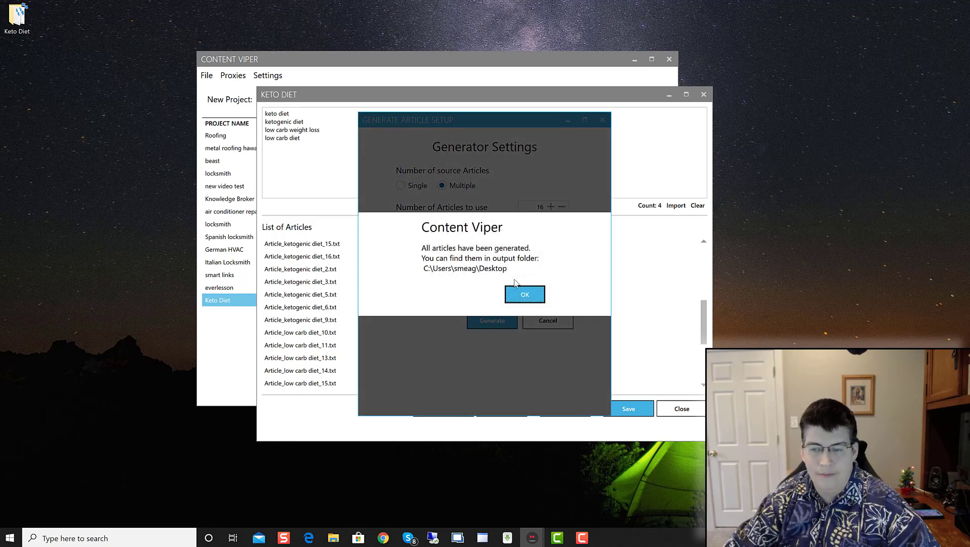
{"action": "left_click", "coordinate": [523, 293]}
{"action": "left_click", "coordinate": [31, 13]}
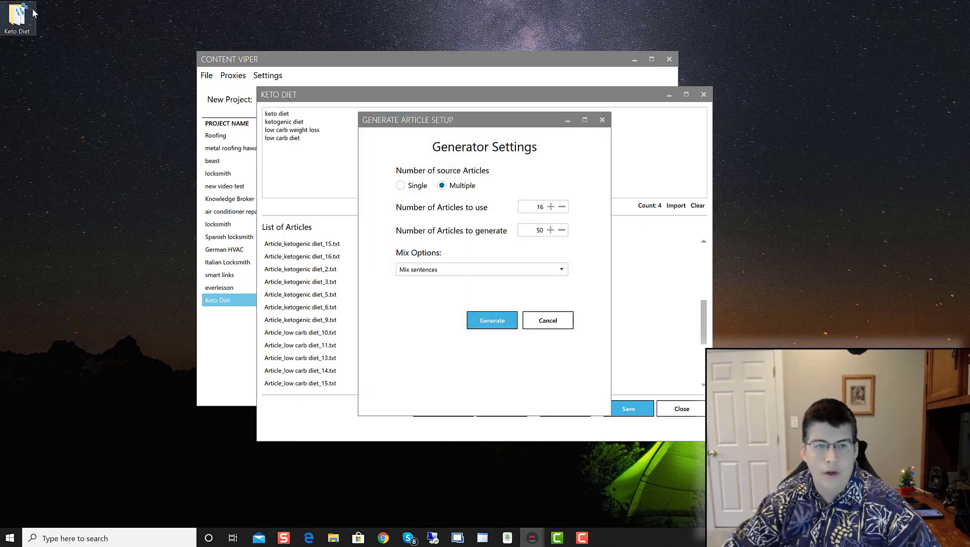
{"action": "double_click", "coordinate": [24, 14]}
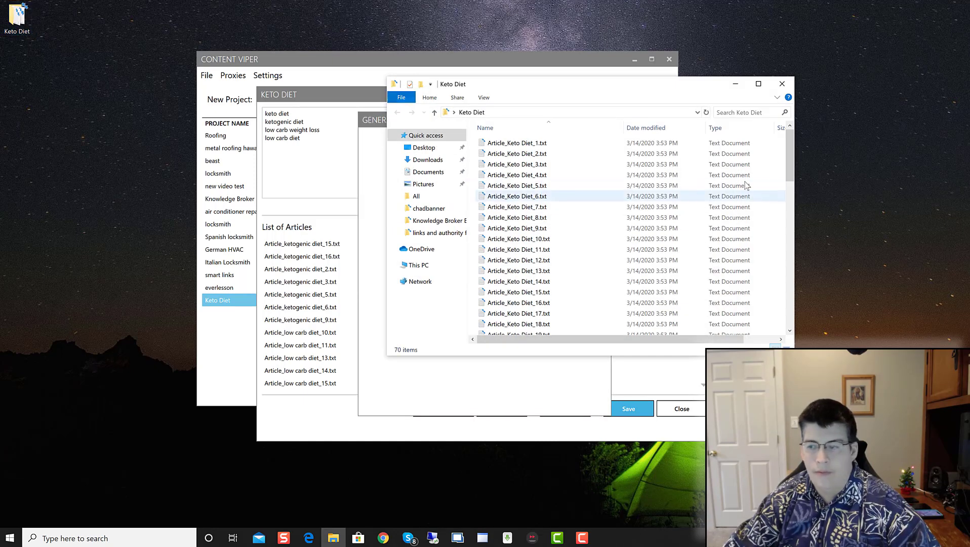
{"action": "left_click_drag", "start_coordinate": [789, 140], "coordinate": [764, 334]}
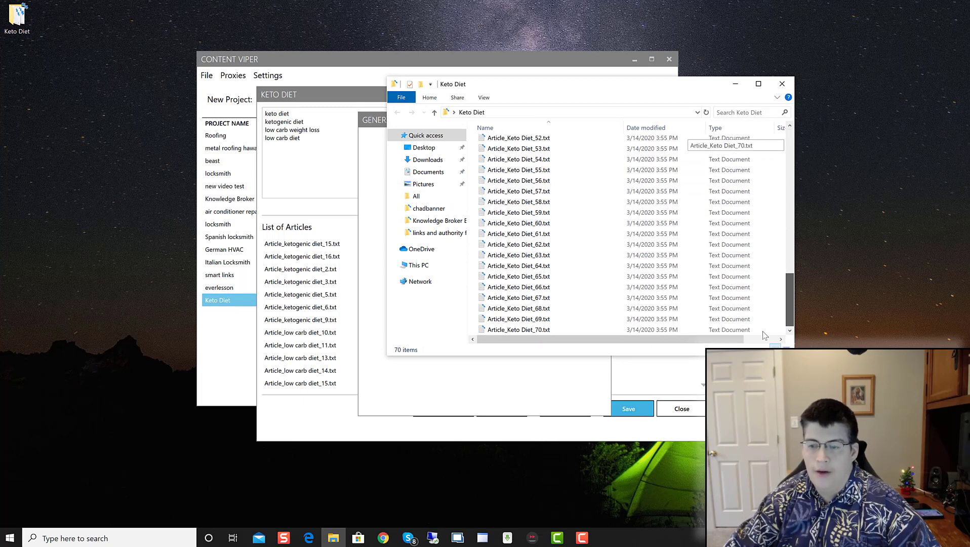
{"action": "mouse_move", "coordinate": [789, 299]}
{"action": "left_mouse_down"}
{"action": "mouse_move", "coordinate": [775, 242]}
{"action": "mouse_move", "coordinate": [781, 130]}
{"action": "mouse_move", "coordinate": [788, 304]}
{"action": "left_mouse_up"}
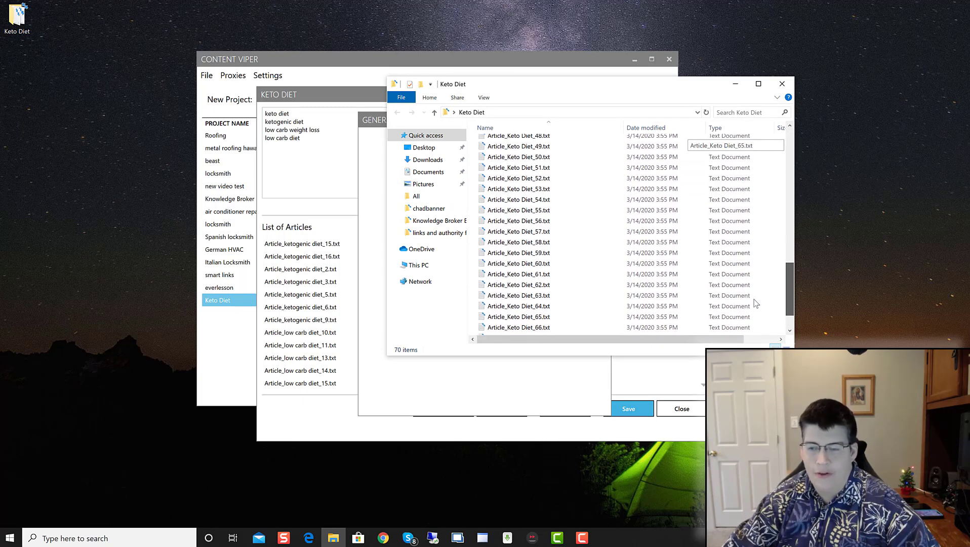
{"action": "double_click", "coordinate": [518, 266]}
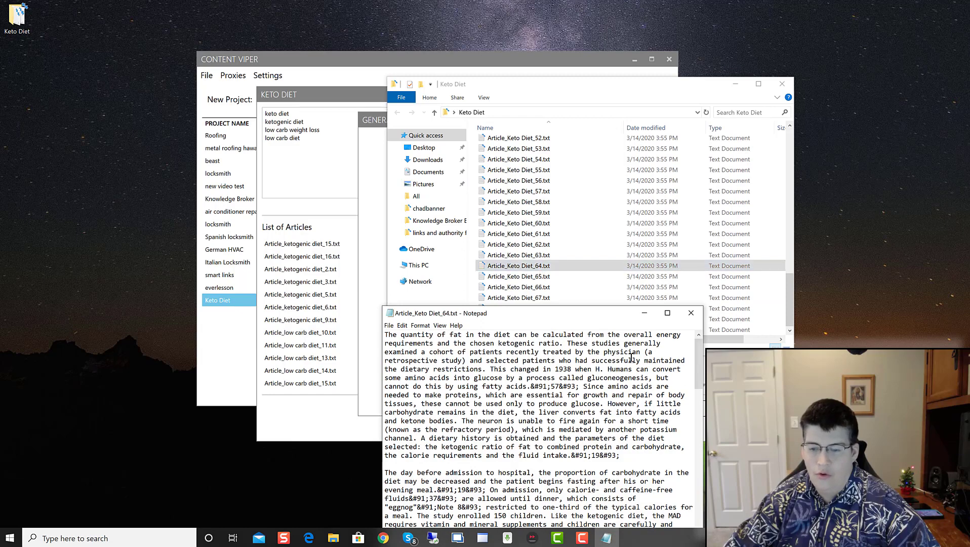
{"action": "left_click", "coordinate": [690, 313]}
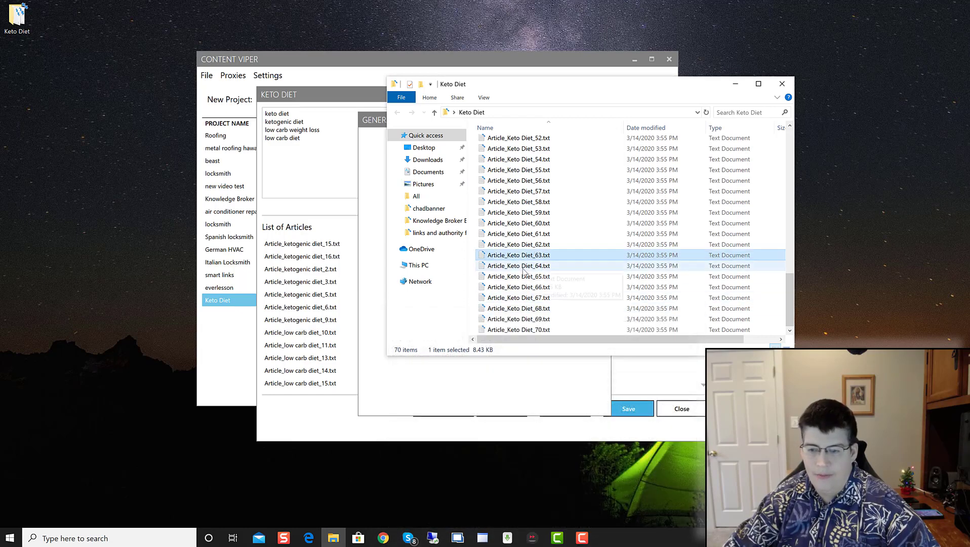
{"action": "double_click", "coordinate": [535, 265]}
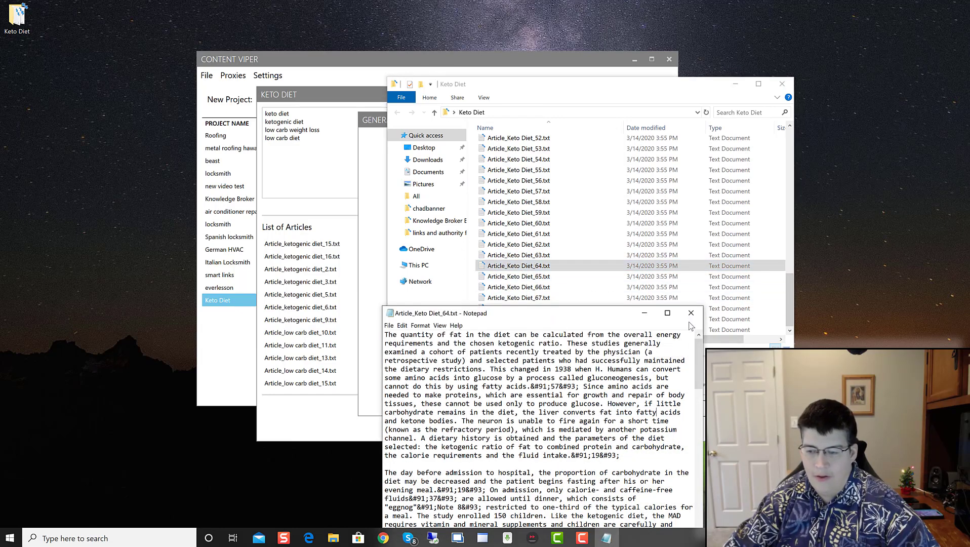
{"action": "left_click", "coordinate": [691, 312]}
{"action": "double_click", "coordinate": [673, 308]}
{"action": "scroll", "coordinate": [668, 386], "scroll_direction": "down", "scroll_amount": 15}
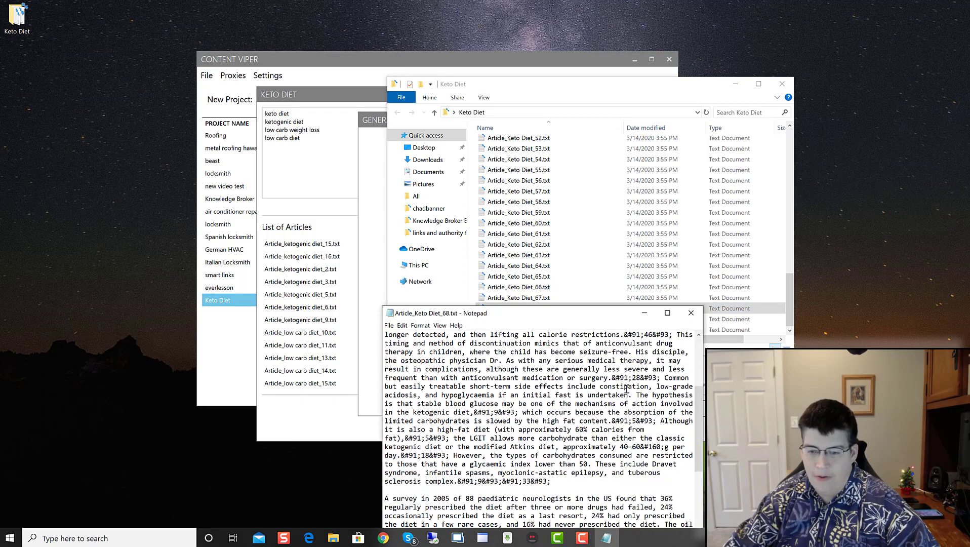
{"action": "left_click", "coordinate": [690, 312]}
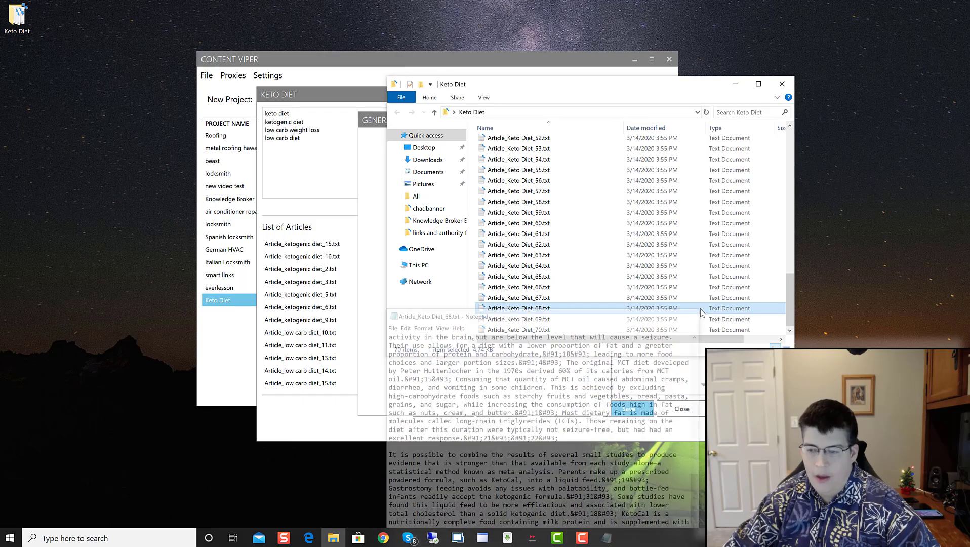
{"action": "left_click", "coordinate": [782, 84]}
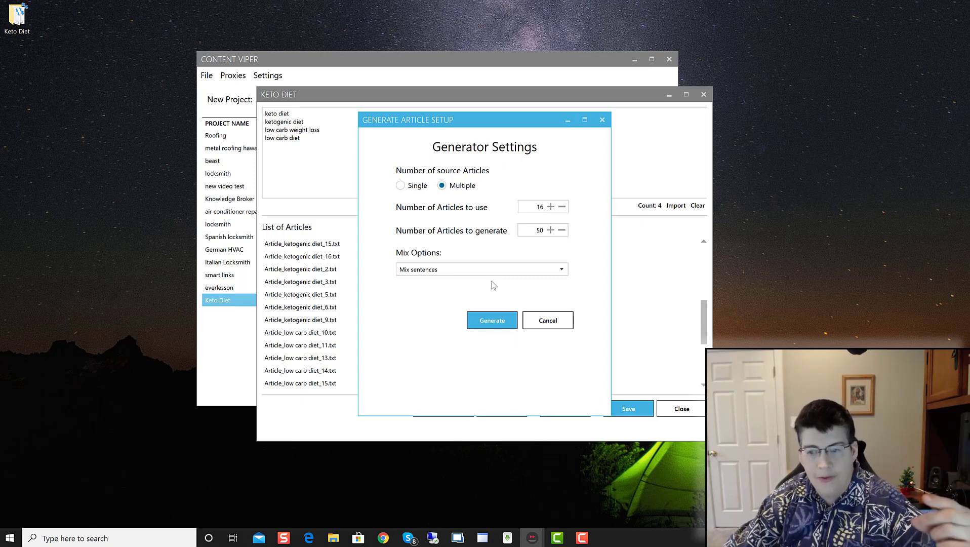
Step: Cancel the generator setup and close the Keto Diet project window
{"action": "left_click", "coordinate": [544, 319]}
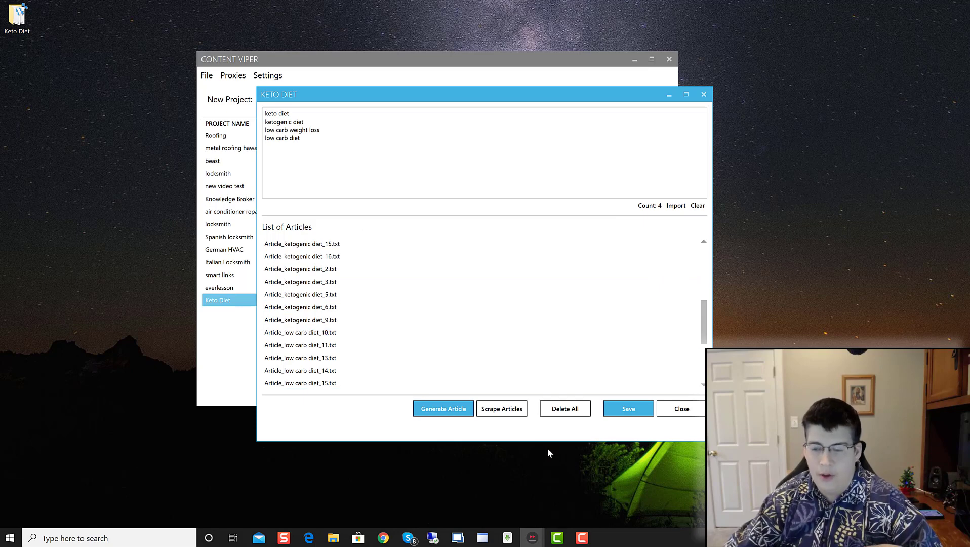
{"action": "left_click", "coordinate": [691, 414]}
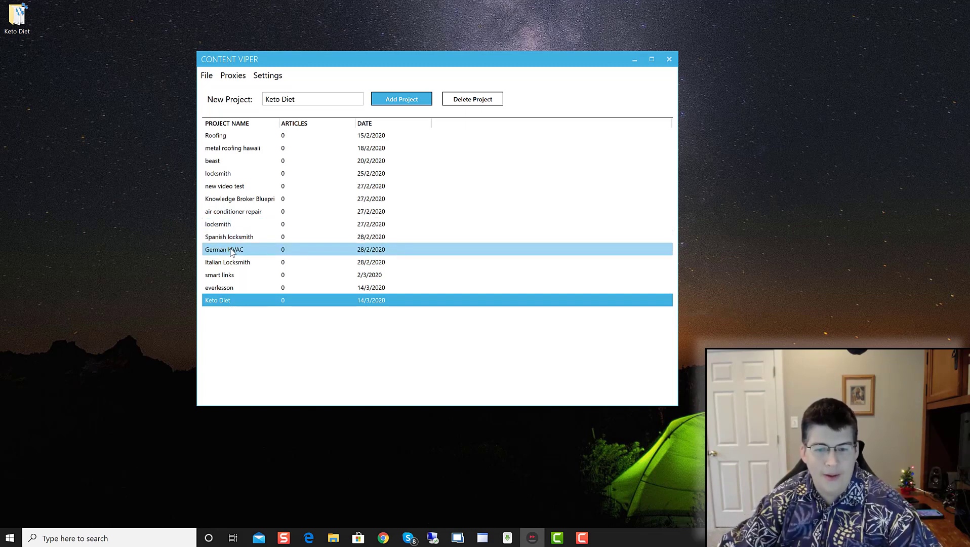
Step: Open the Spanish locksmith project's _18 article and preview it as rendered text
{"action": "double_click", "coordinate": [243, 238]}
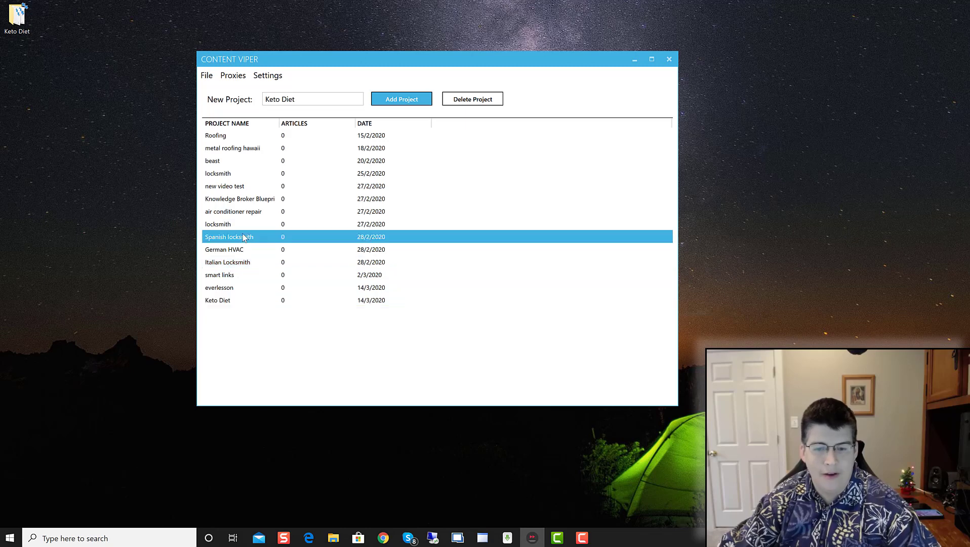
{"action": "left_click", "coordinate": [352, 257]}
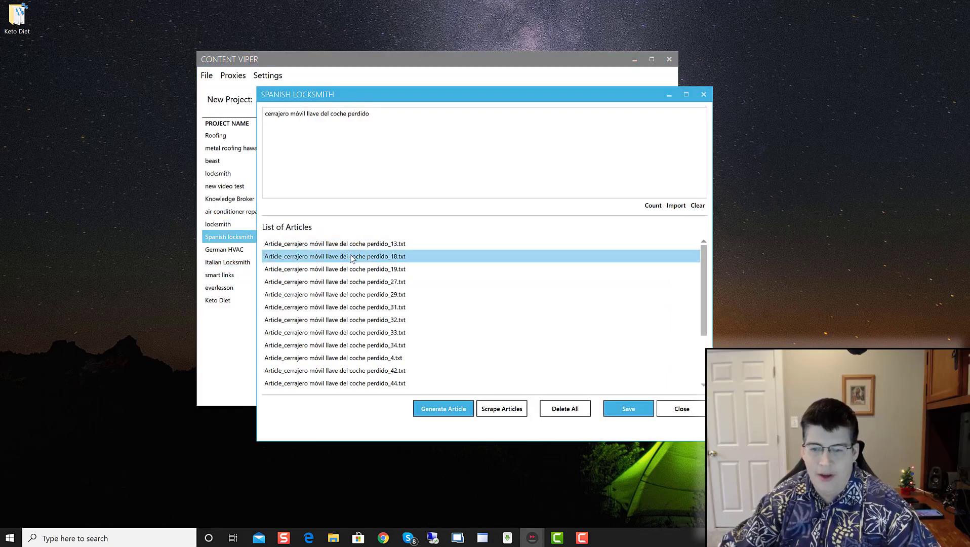
{"action": "double_click", "coordinate": [390, 257]}
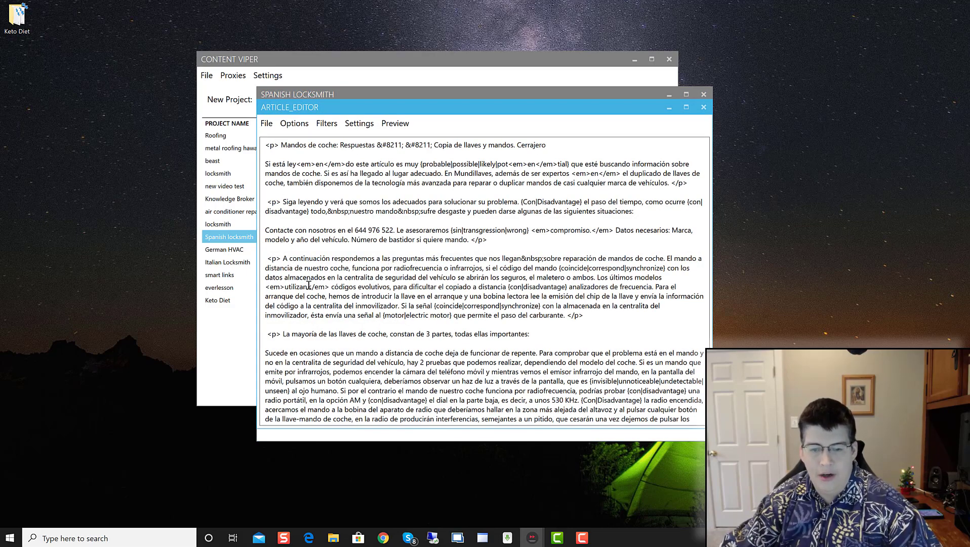
{"action": "left_click", "coordinate": [395, 124]}
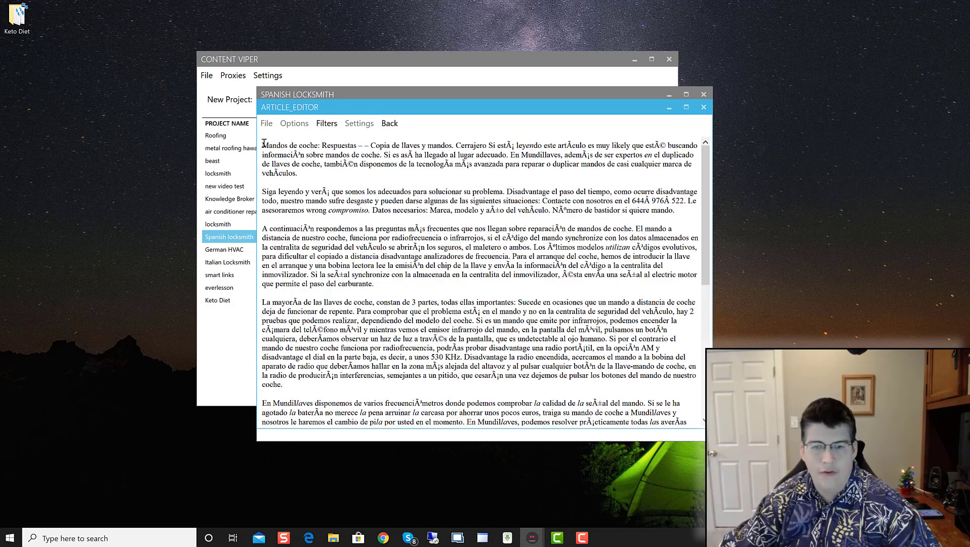
Step: Copy the two paragraphs beginning 'Siga leyendo' and switch to Chrome
{"action": "left_click_drag", "start_coordinate": [264, 194], "coordinate": [503, 280]}
{"action": "right_click", "coordinate": [517, 253]}
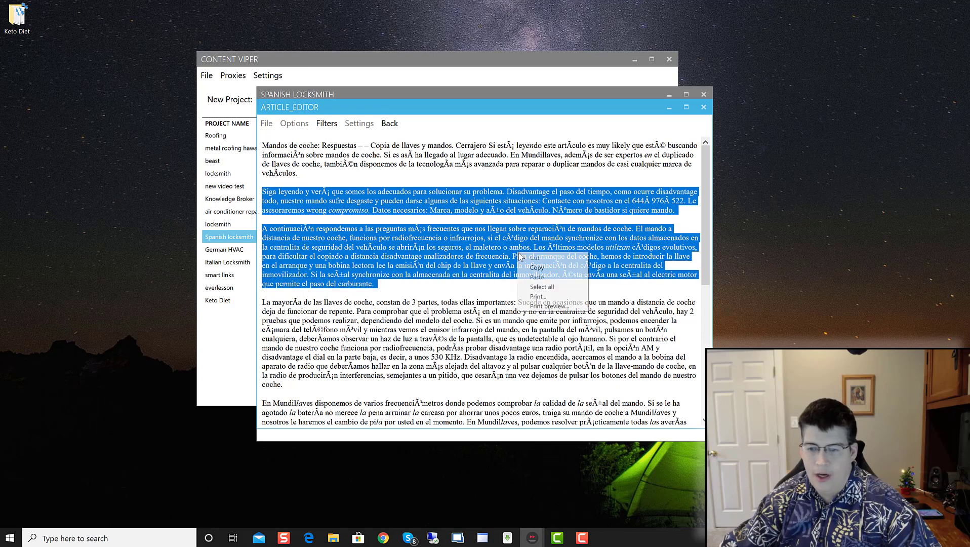
{"action": "left_click", "coordinate": [543, 267]}
{"action": "right_click", "coordinate": [529, 258]}
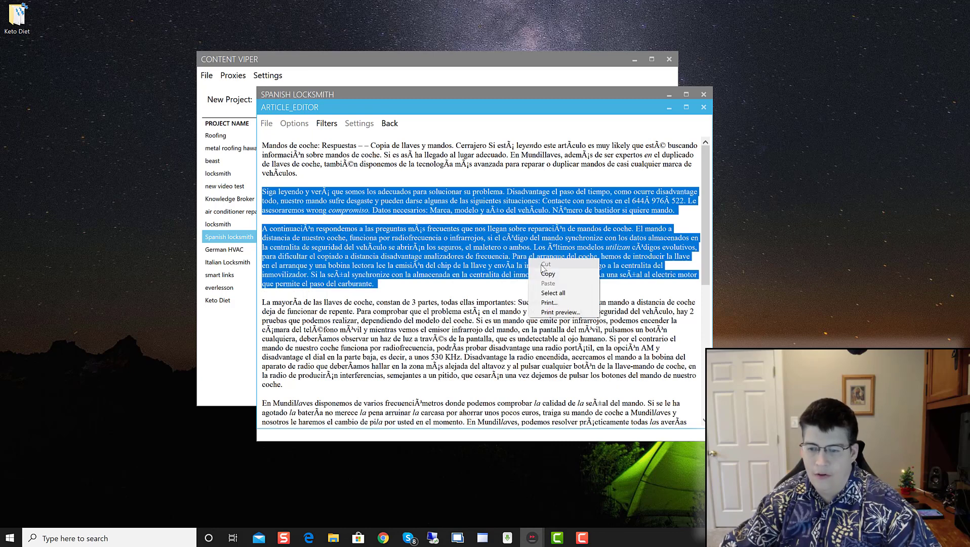
{"action": "left_click", "coordinate": [543, 274]}
{"action": "left_click", "coordinate": [531, 269]}
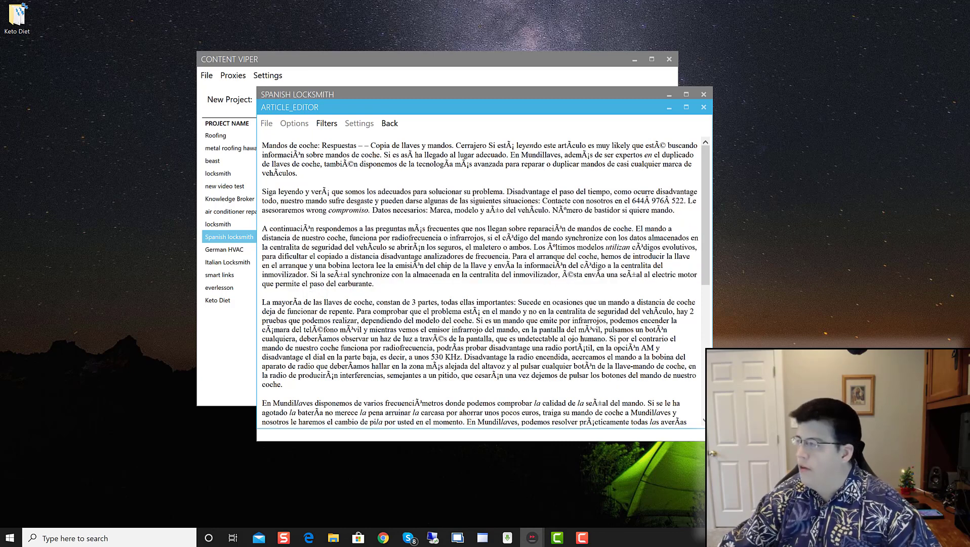
{"action": "left_click", "coordinate": [384, 537]}
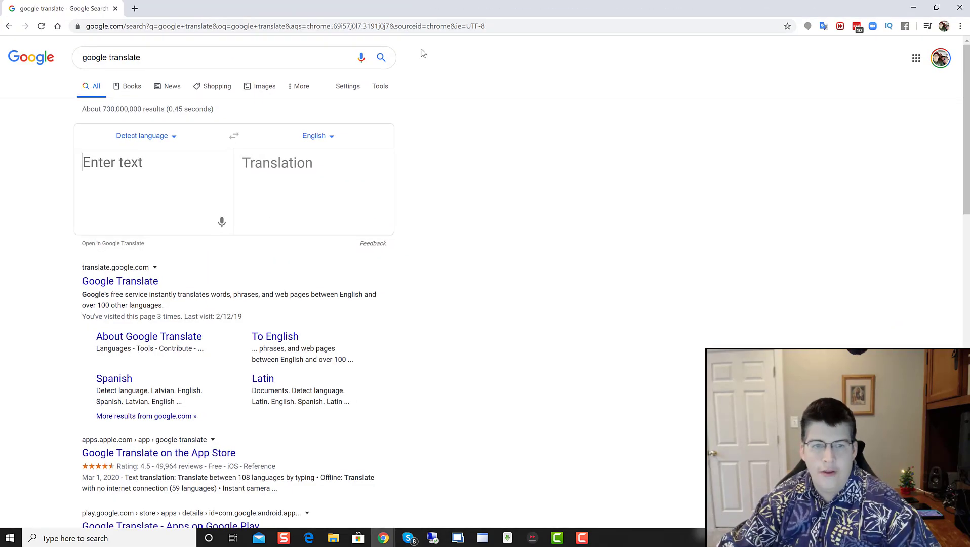
Step: Paste the copied Spanish paragraphs into Google Translate and read through the English translation
{"action": "key", "text": "ctrl+v"}
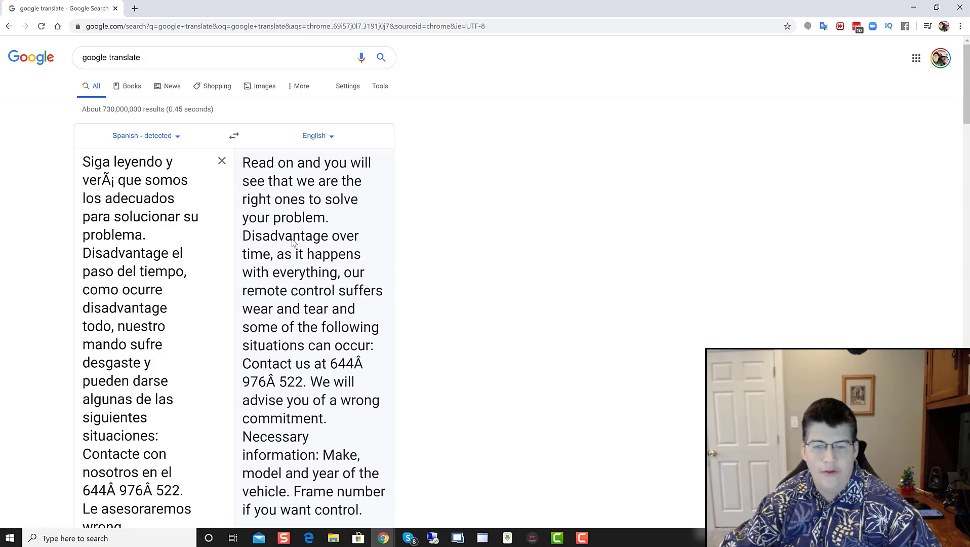
{"action": "scroll", "coordinate": [298, 280], "scroll_direction": "down", "scroll_amount": 2}
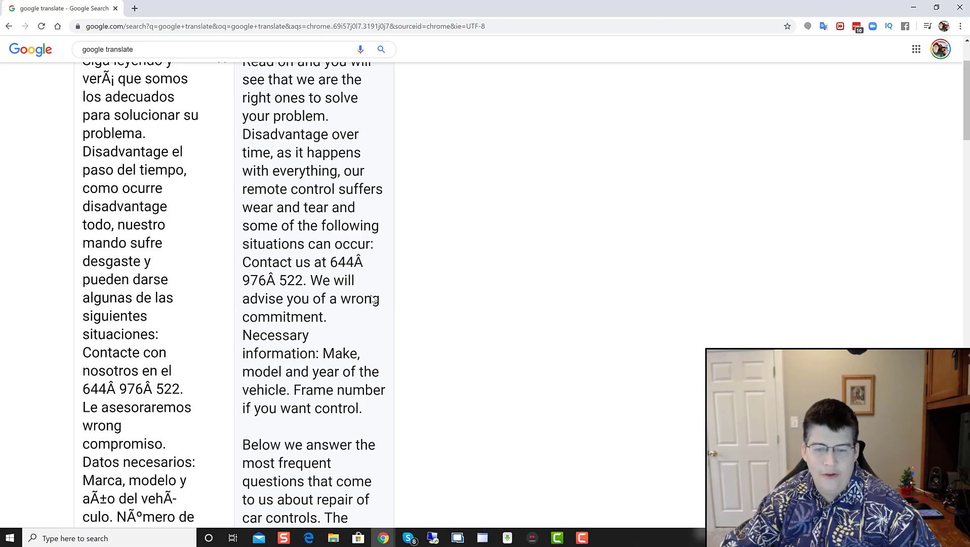
{"action": "scroll", "coordinate": [361, 344], "scroll_direction": "down", "scroll_amount": 3}
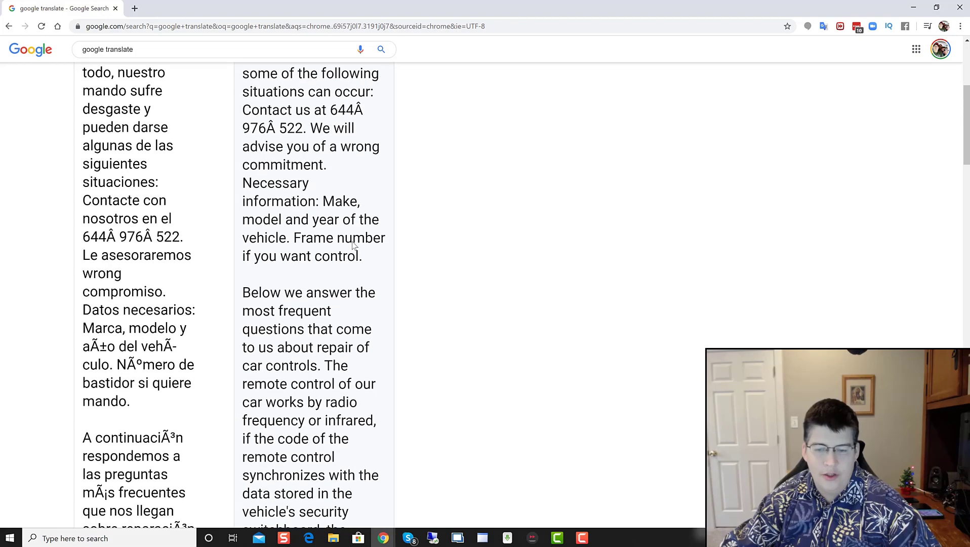
{"action": "scroll", "coordinate": [301, 303], "scroll_direction": "down", "scroll_amount": 13}
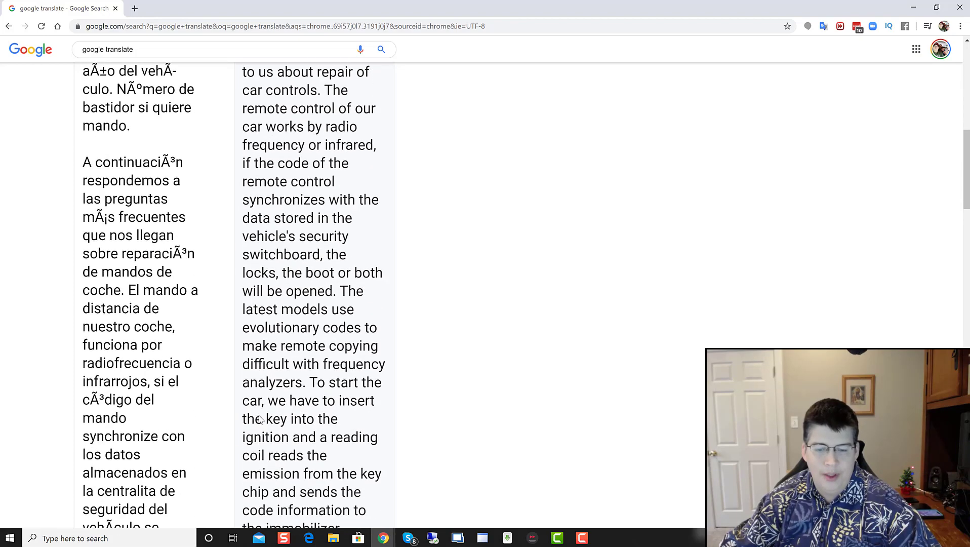
{"action": "scroll", "coordinate": [199, 368], "scroll_direction": "up", "scroll_amount": 16}
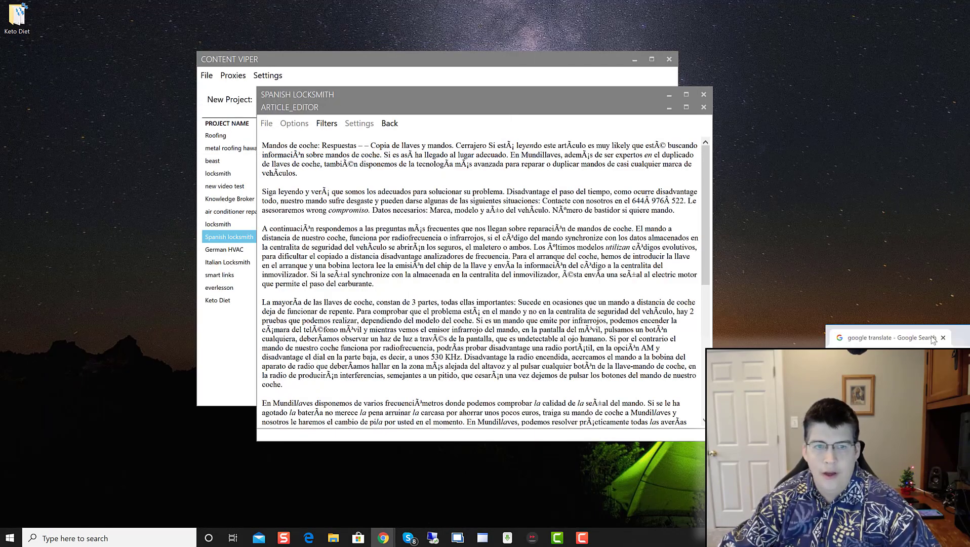
Step: Close the Spanish locksmith editor and project windows, then add and open a second Keto Diet project
{"action": "left_click", "coordinate": [913, 7]}
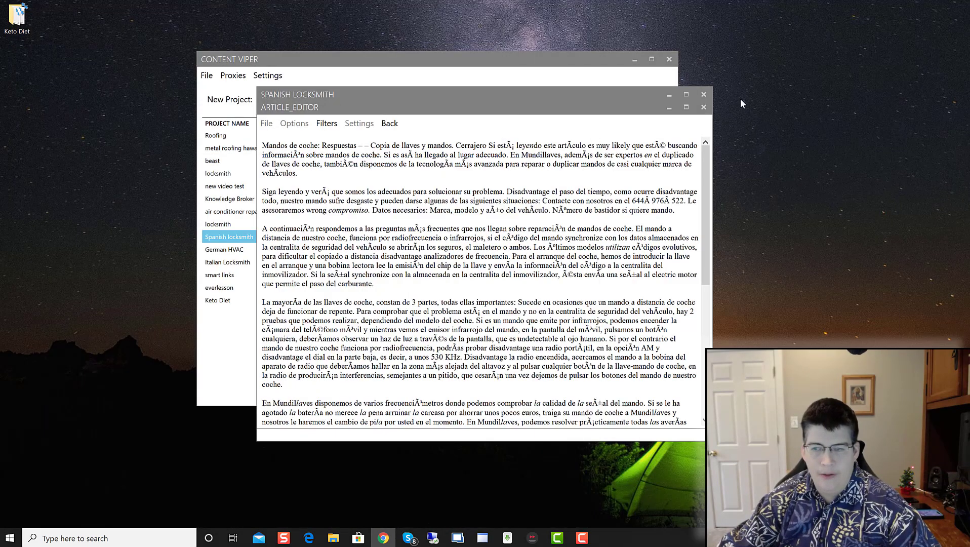
{"action": "left_click", "coordinate": [703, 107]}
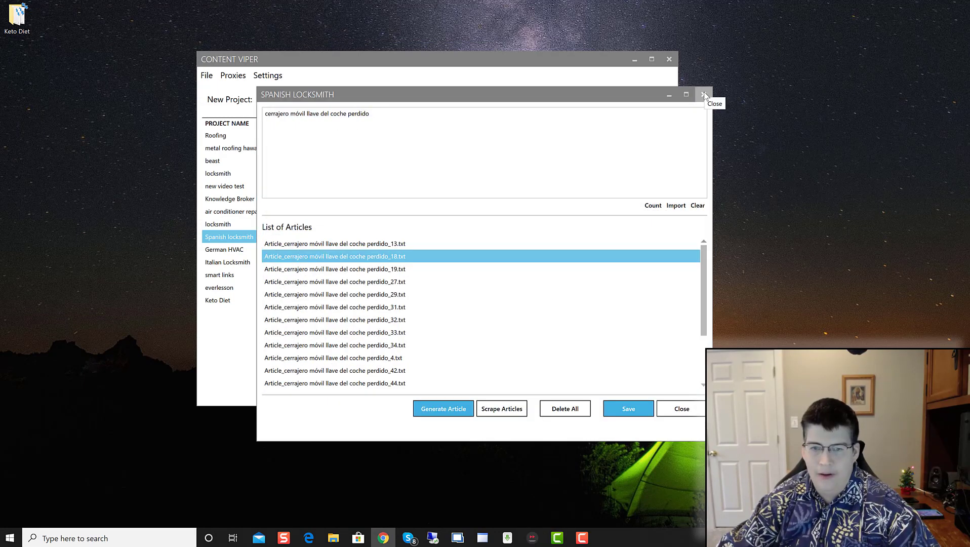
{"action": "left_click", "coordinate": [704, 95]}
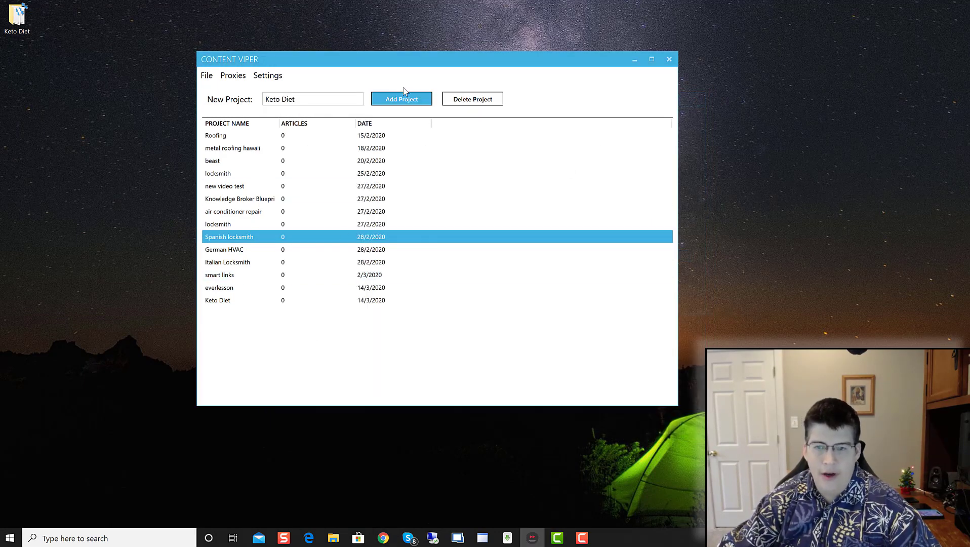
{"action": "left_click", "coordinate": [403, 100]}
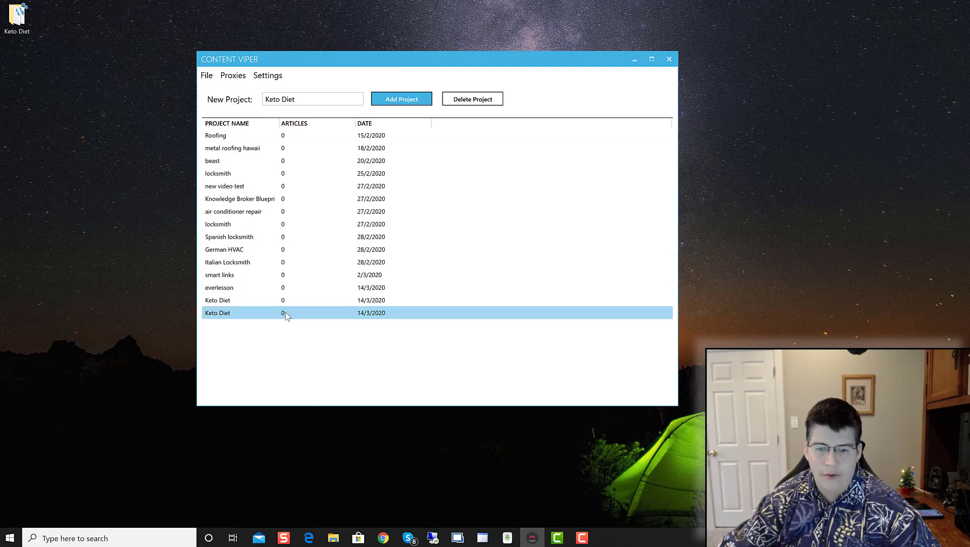
{"action": "double_click", "coordinate": [285, 312]}
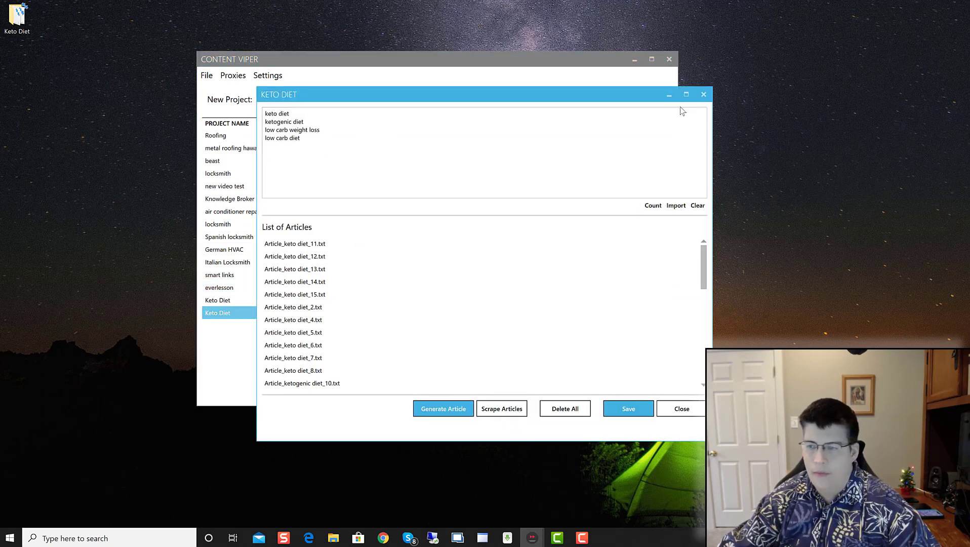
Step: Close the Keto Diet window and delete the duplicate Keto Diet project
{"action": "left_click", "coordinate": [703, 94]}
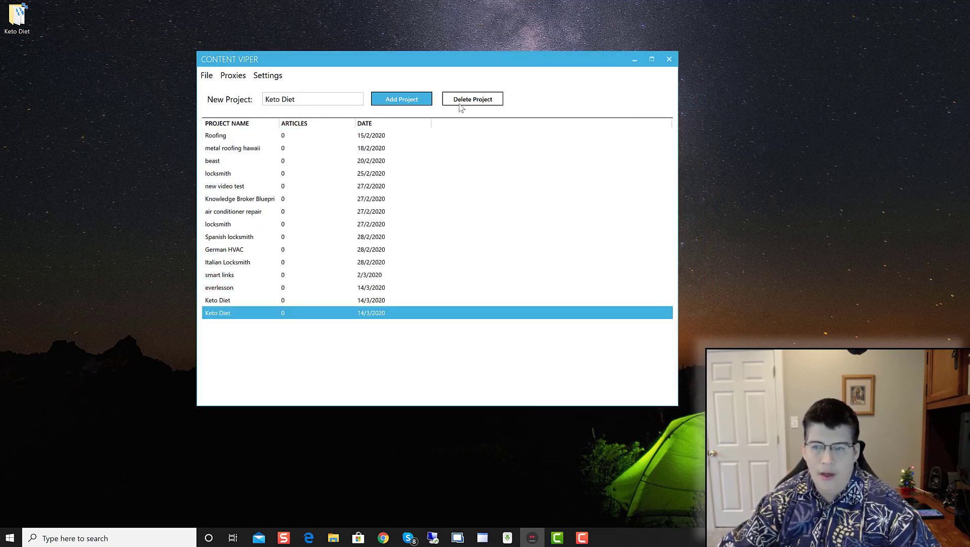
{"action": "left_click", "coordinate": [460, 103]}
{"action": "left_click", "coordinate": [501, 259]}
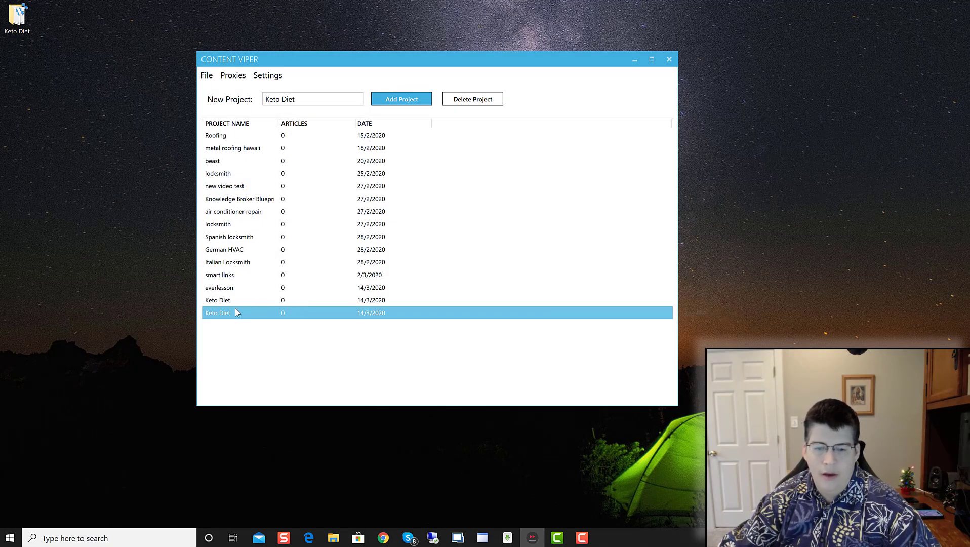
{"action": "double_click", "coordinate": [226, 303]}
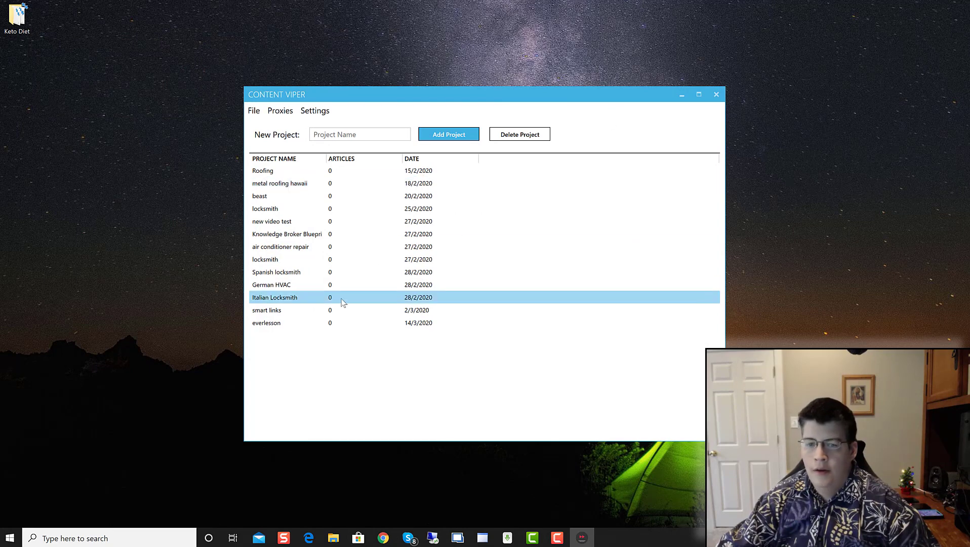
Step: Create and open a new project named 'keto spanish', then switch to Chrome
{"action": "left_click", "coordinate": [343, 134]}
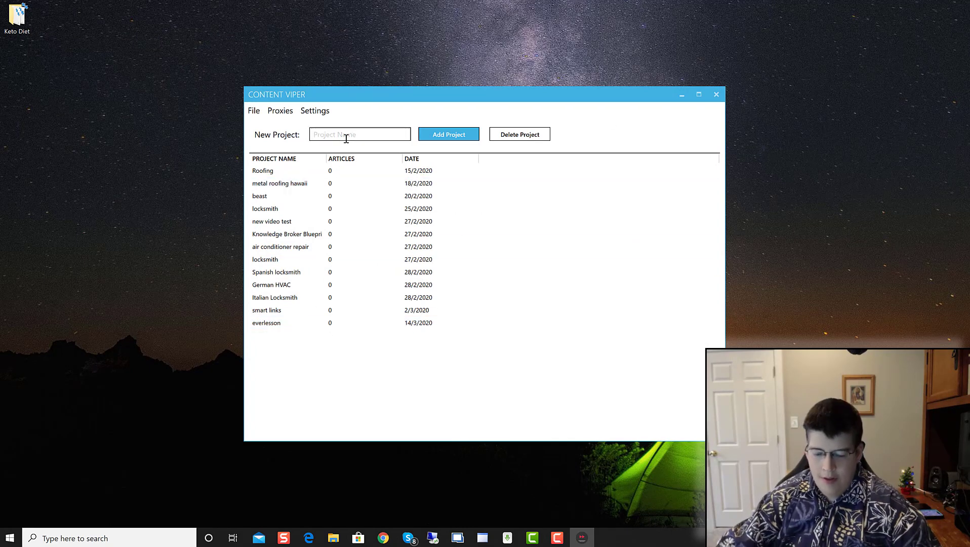
{"action": "type", "text": "keto spanish"}
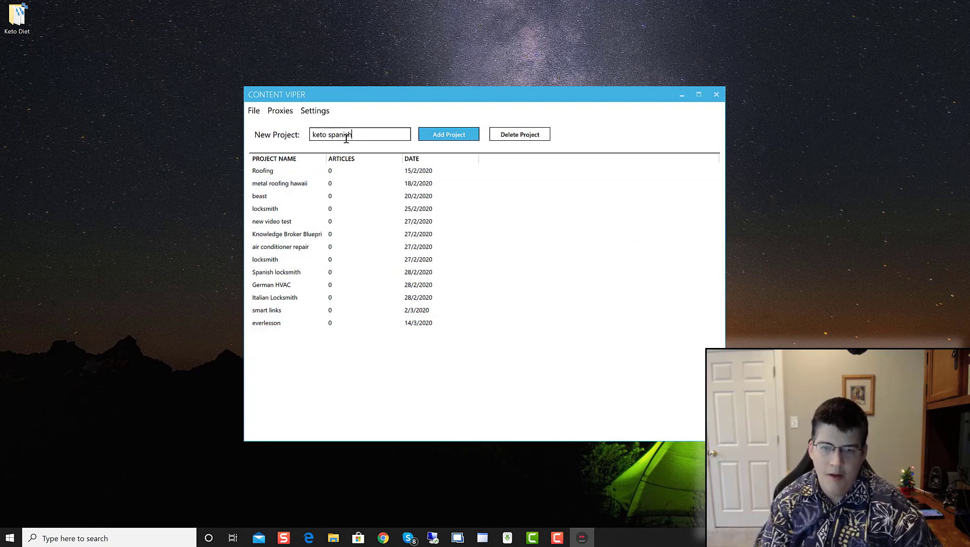
{"action": "left_click", "coordinate": [449, 135]}
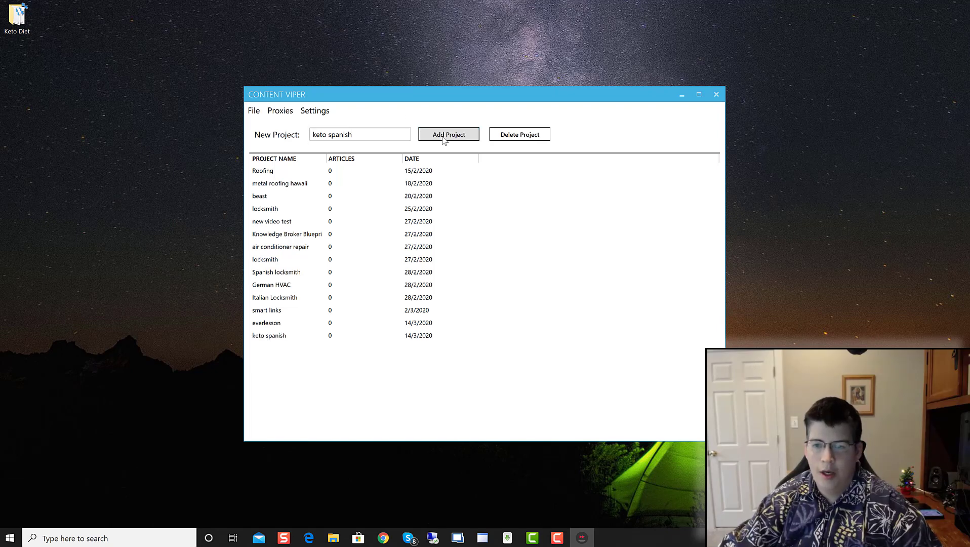
{"action": "double_click", "coordinate": [287, 337]}
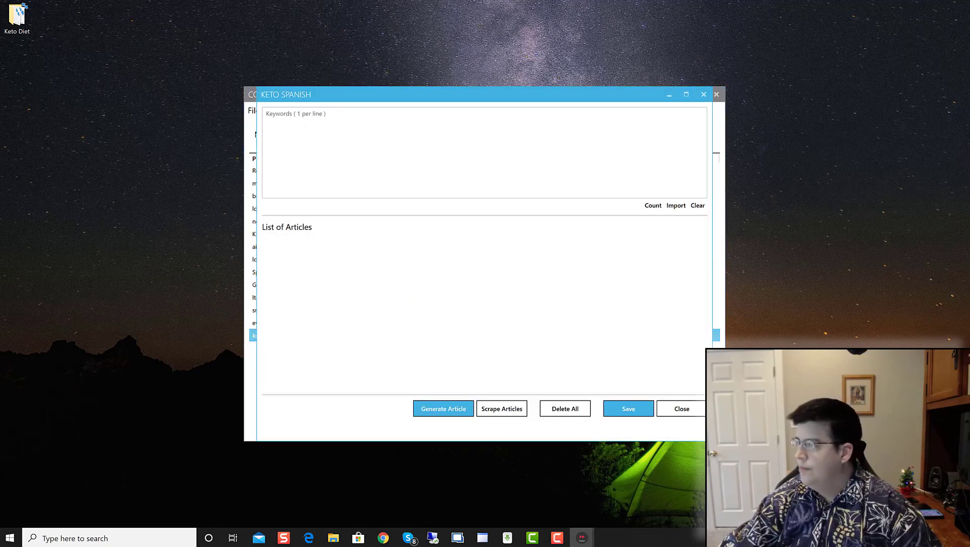
{"action": "left_click", "coordinate": [383, 538]}
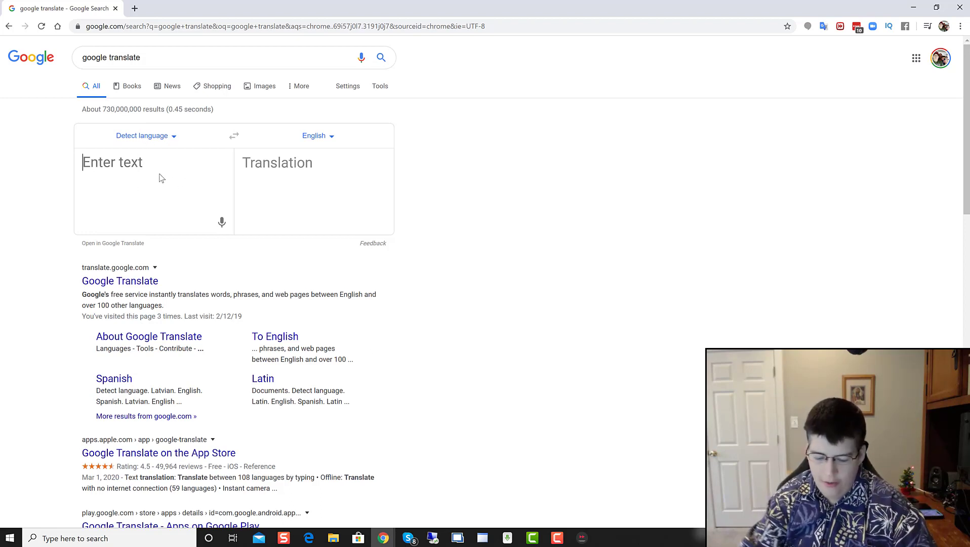
Step: Translate 'keto diet' into Spanish in Google Translate
{"action": "type", "text": "keto diet"}
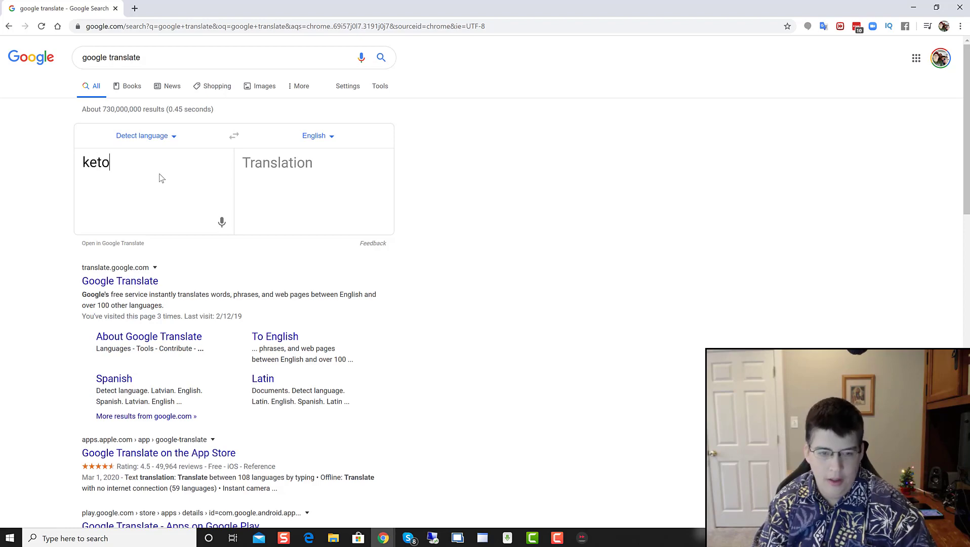
{"action": "left_click", "coordinate": [317, 136]}
{"action": "scroll", "coordinate": [218, 243], "scroll_direction": "down", "scroll_amount": 5}
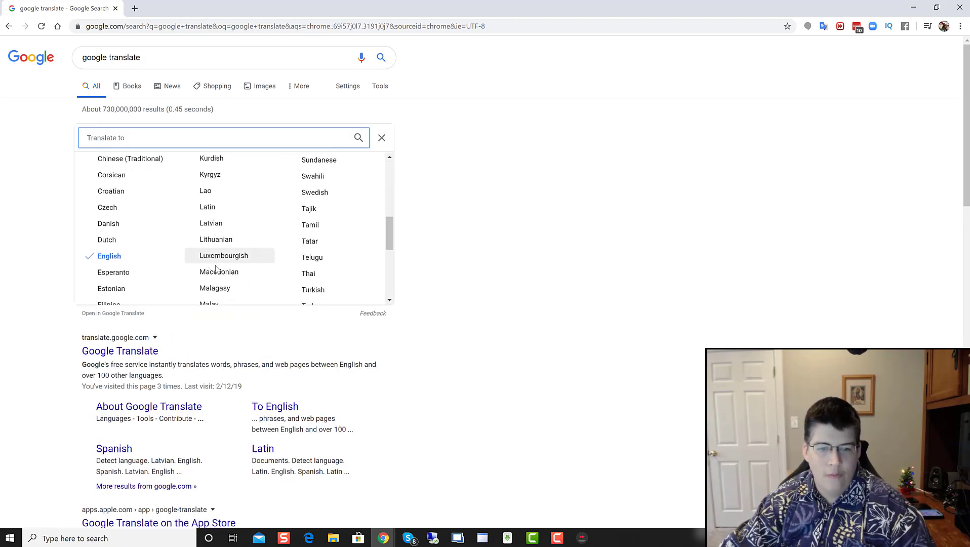
{"action": "scroll", "coordinate": [172, 276], "scroll_direction": "down", "scroll_amount": 4}
{"action": "scroll", "coordinate": [225, 274], "scroll_direction": "up", "scroll_amount": 2}
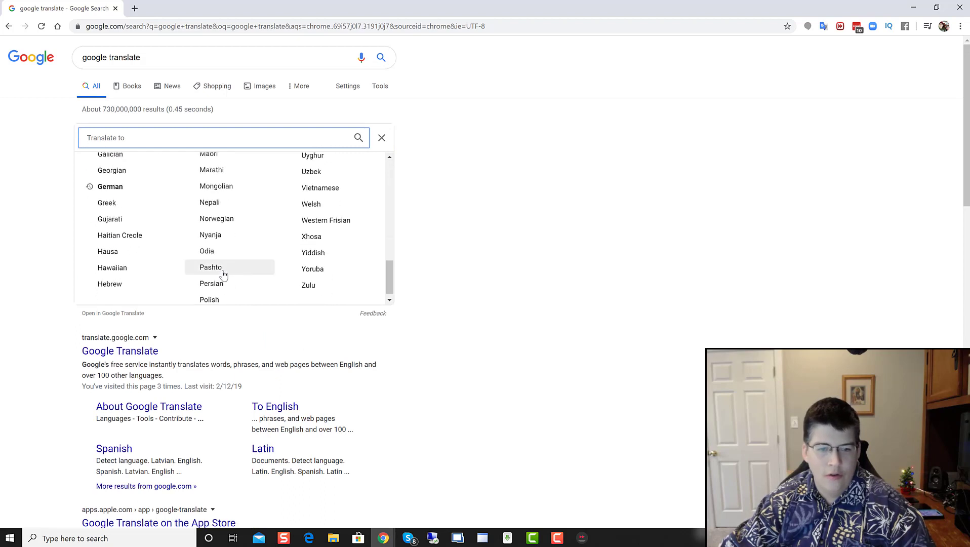
{"action": "scroll", "coordinate": [232, 275], "scroll_direction": "up", "scroll_amount": 4}
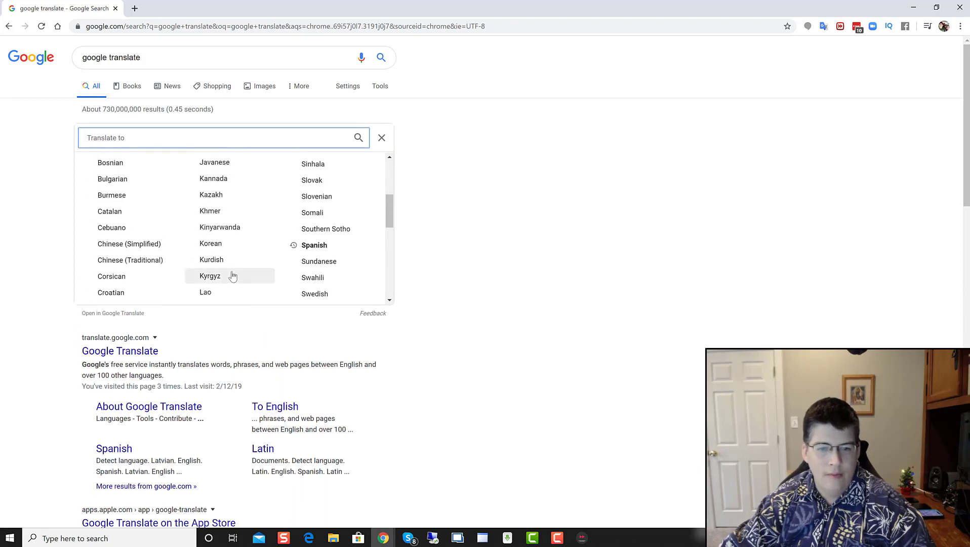
{"action": "scroll", "coordinate": [232, 271], "scroll_direction": "down", "scroll_amount": 2}
{"action": "scroll", "coordinate": [241, 253], "scroll_direction": "up", "scroll_amount": 2}
{"action": "left_click", "coordinate": [313, 245]}
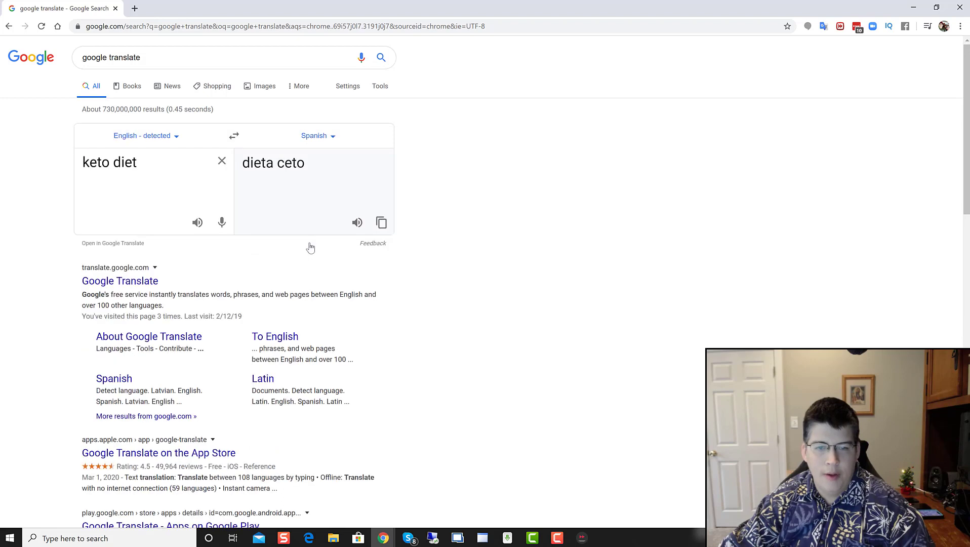
Step: Copy the 'dieta ceto' translation
{"action": "left_click_drag", "start_coordinate": [311, 167], "coordinate": [242, 164]}
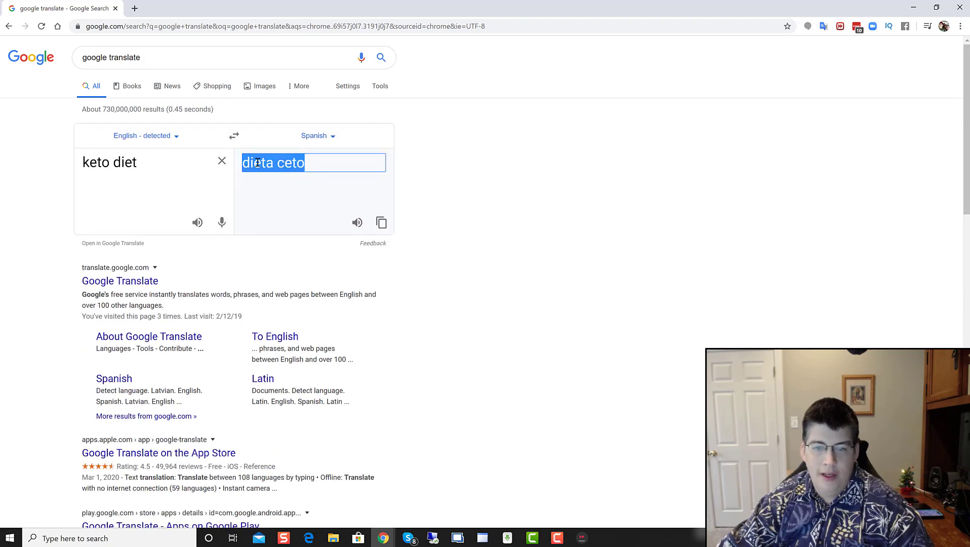
{"action": "right_click", "coordinate": [256, 161]}
{"action": "left_click", "coordinate": [282, 174]}
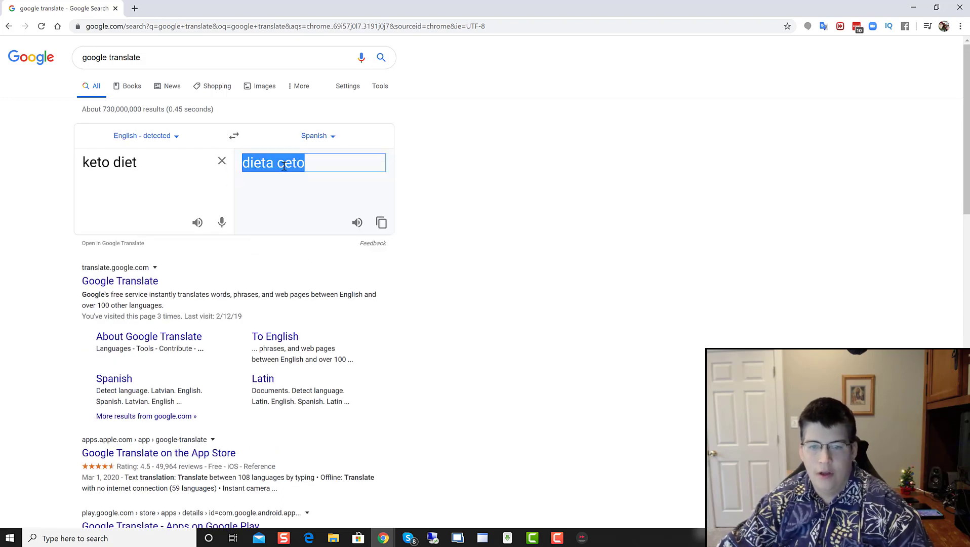
{"action": "right_click", "coordinate": [284, 166]}
{"action": "left_click", "coordinate": [305, 176]}
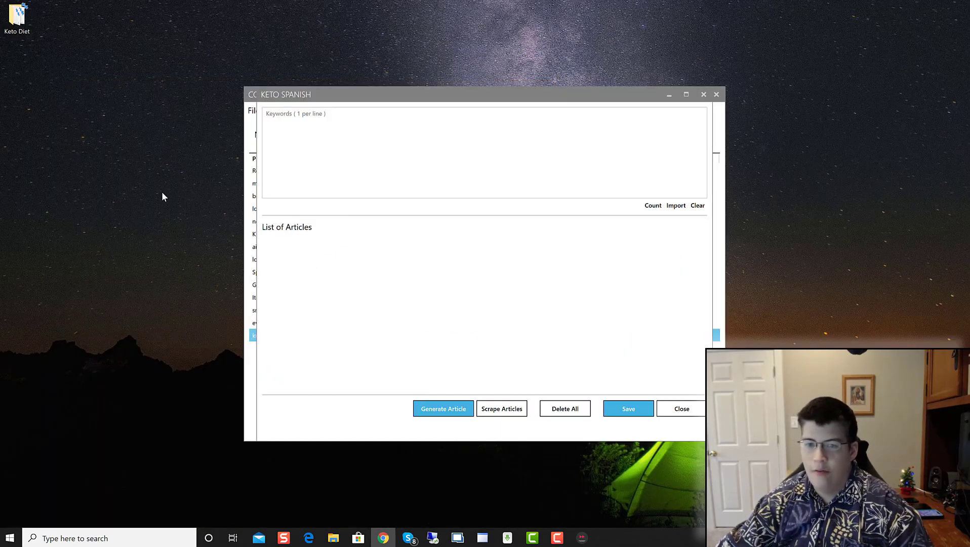
Step: Enter 'dieta ceto' as the only keyword and scrape articles for it
{"action": "left_click", "coordinate": [342, 151]}
{"action": "key", "text": "ctrl+v"}
{"action": "left_click", "coordinate": [300, 113]}
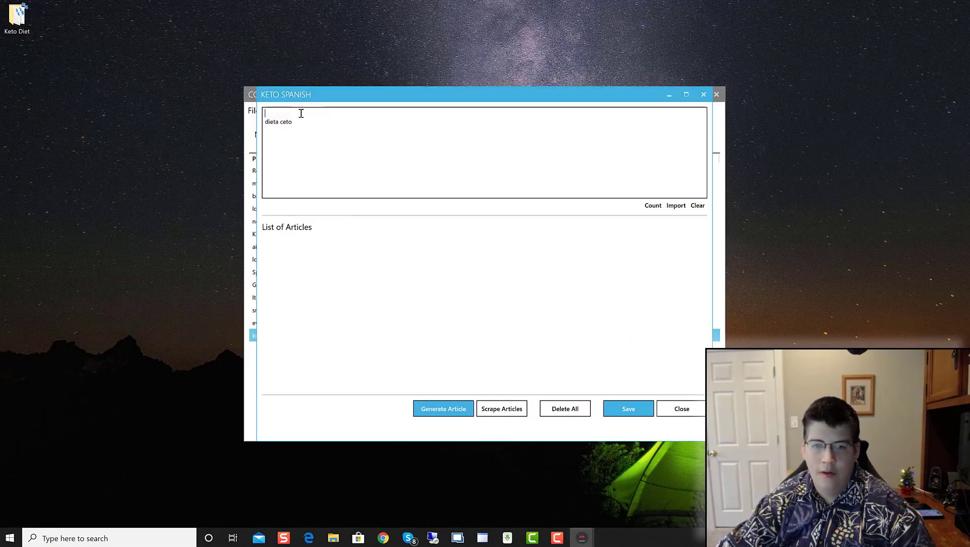
{"action": "key", "text": "Delete"}
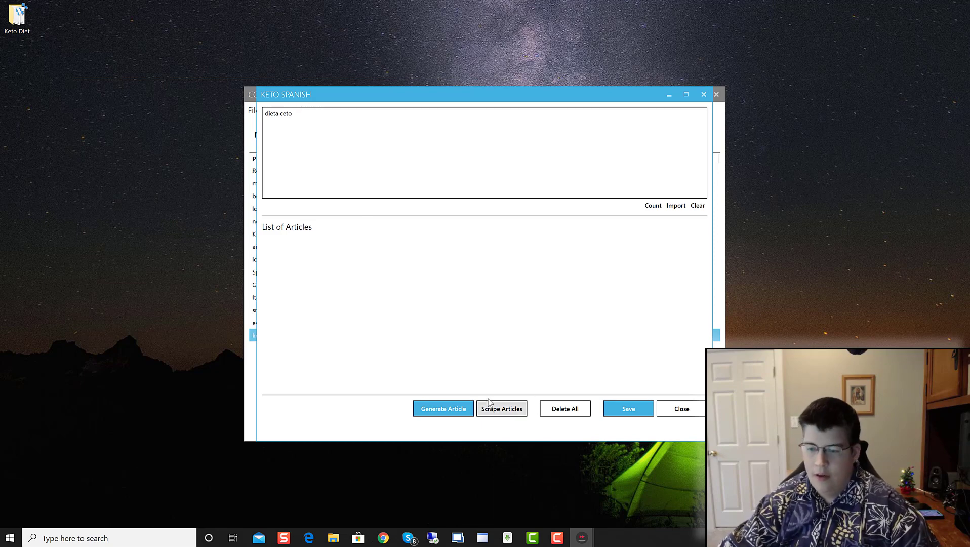
{"action": "left_click", "coordinate": [506, 414]}
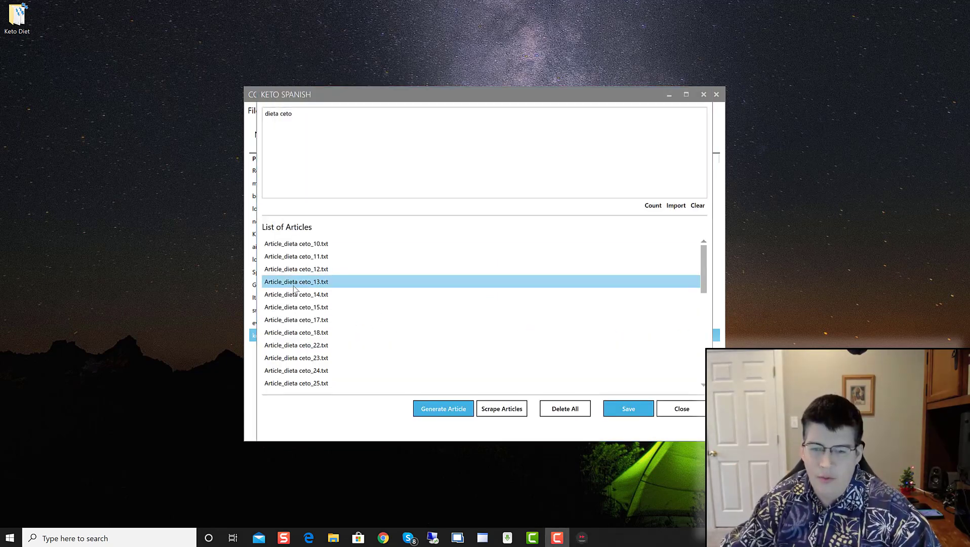
Step: Open scraped articles one by one, closing each editor, until the keto and intermittent fasting article opens
{"action": "left_click", "coordinate": [301, 247]}
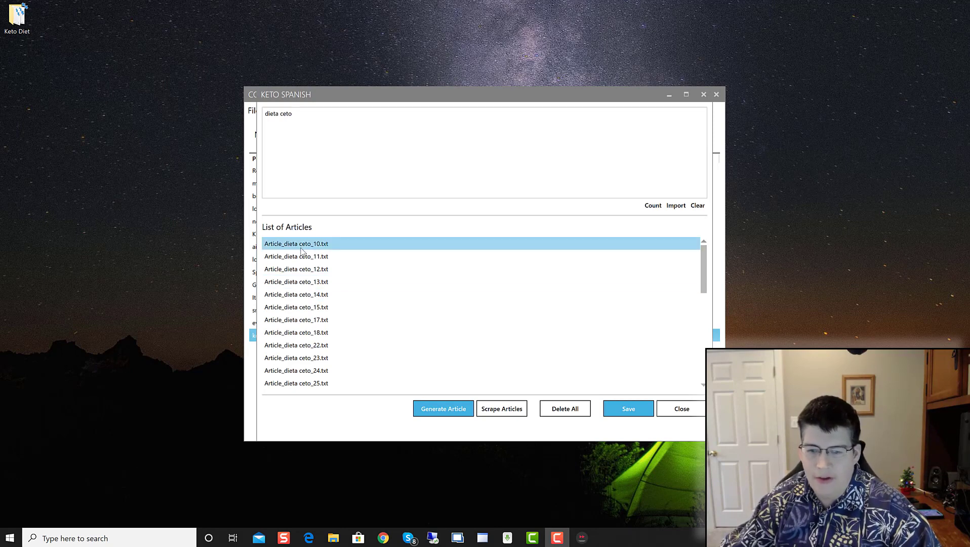
{"action": "double_click", "coordinate": [302, 247]}
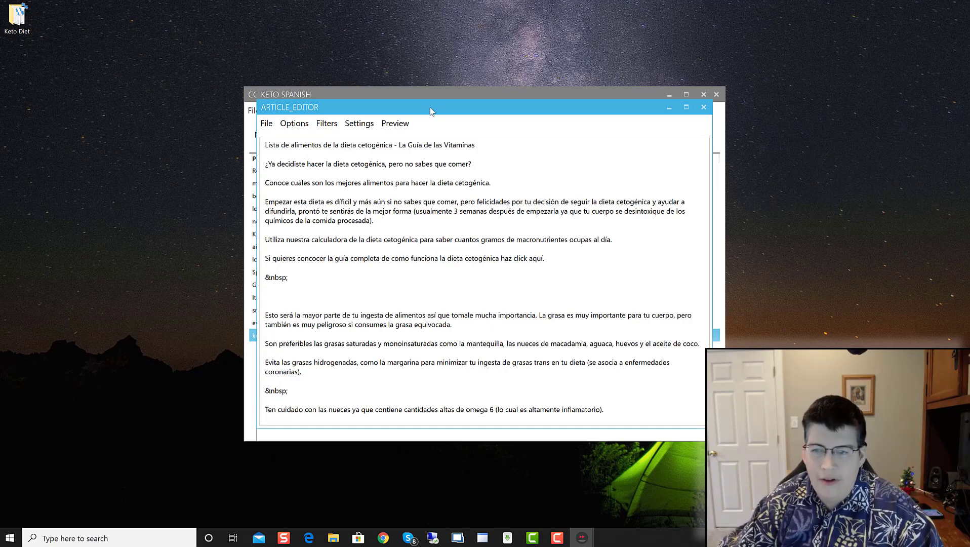
{"action": "left_click_drag", "start_coordinate": [432, 111], "coordinate": [455, 137]}
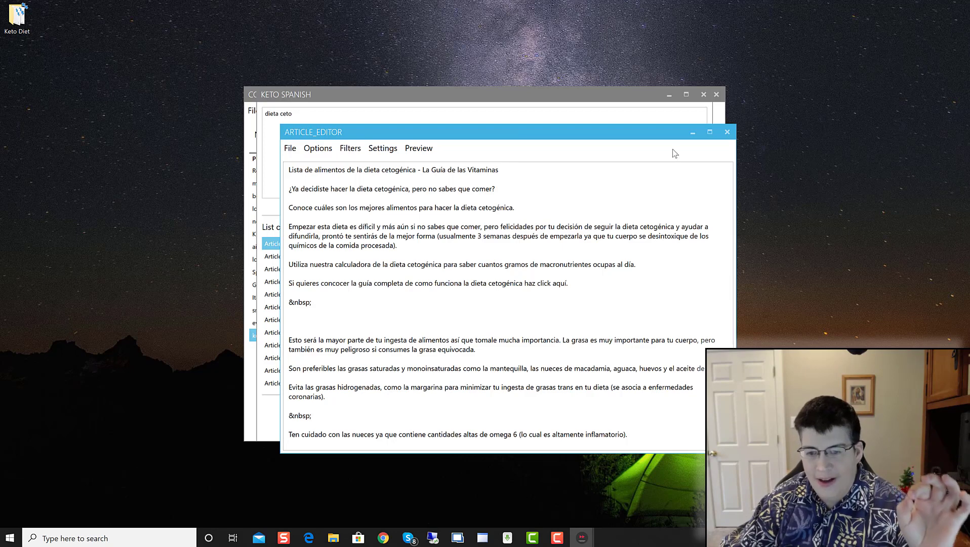
{"action": "left_click", "coordinate": [727, 132]}
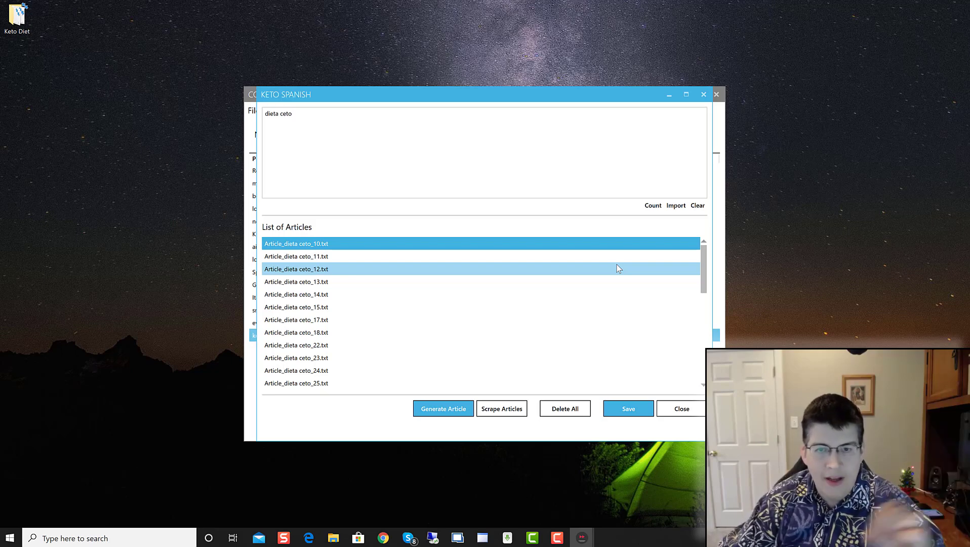
{"action": "double_click", "coordinate": [315, 268]}
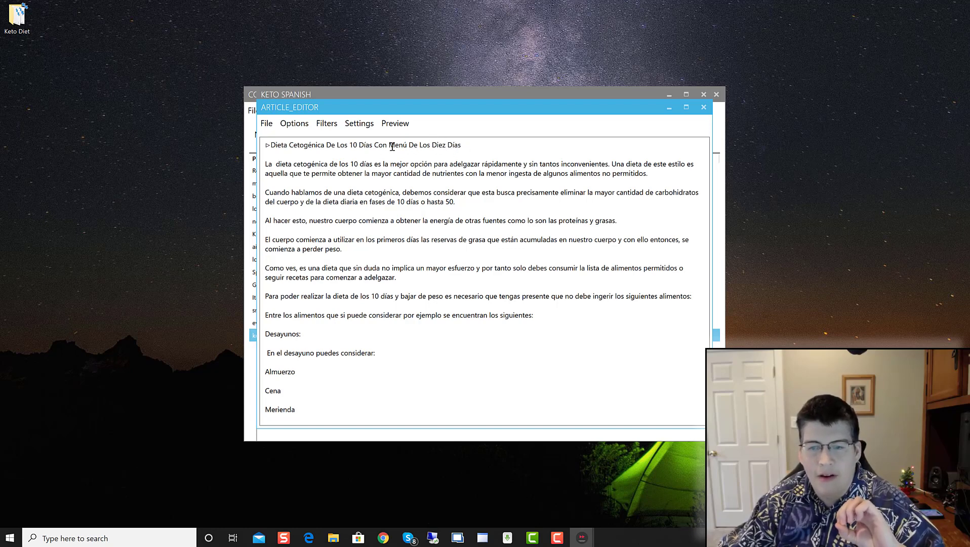
{"action": "left_click", "coordinate": [704, 108]}
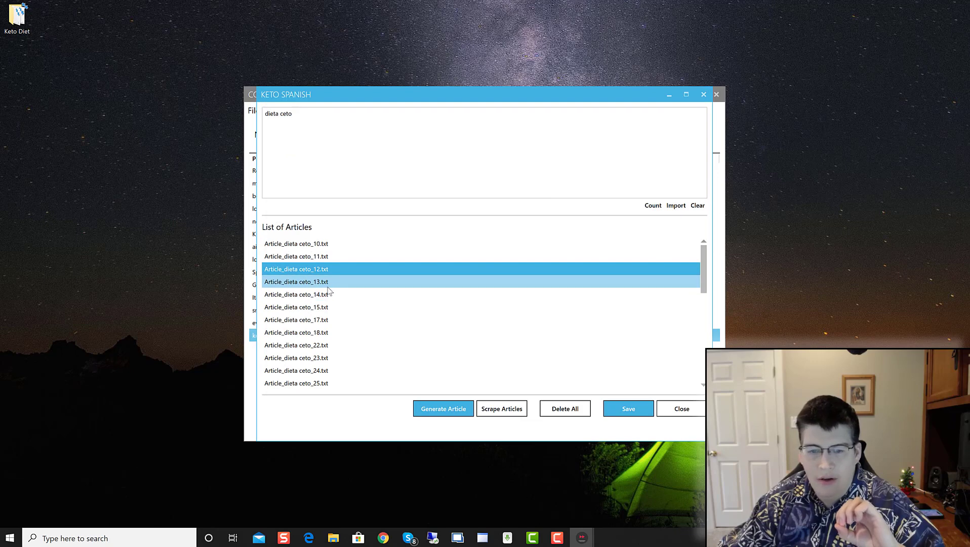
{"action": "double_click", "coordinate": [335, 281]}
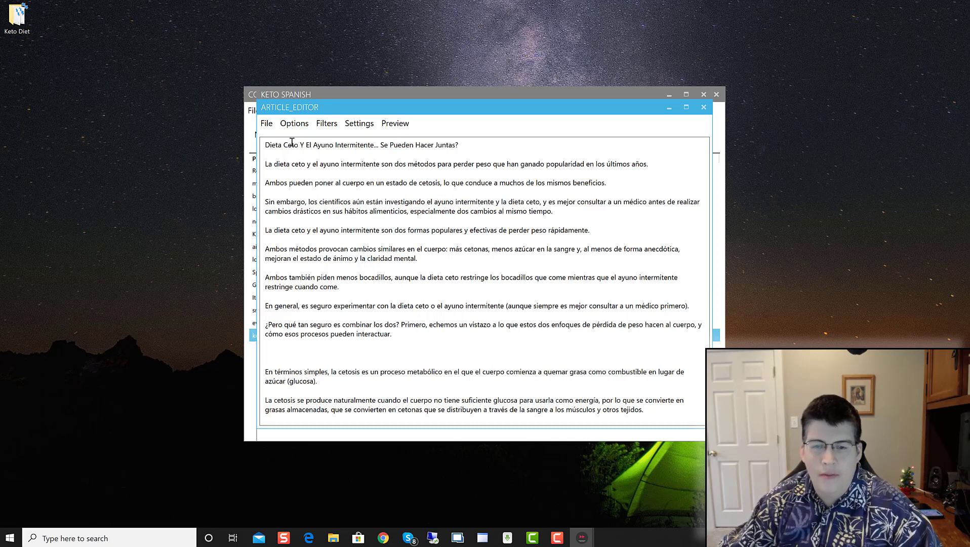
Step: Copy the article's title through the paragraph ending 'rápidamente.' and switch to Google Translate in Chrome
{"action": "left_click_drag", "start_coordinate": [263, 146], "coordinate": [615, 230]}
{"action": "right_click", "coordinate": [540, 190]}
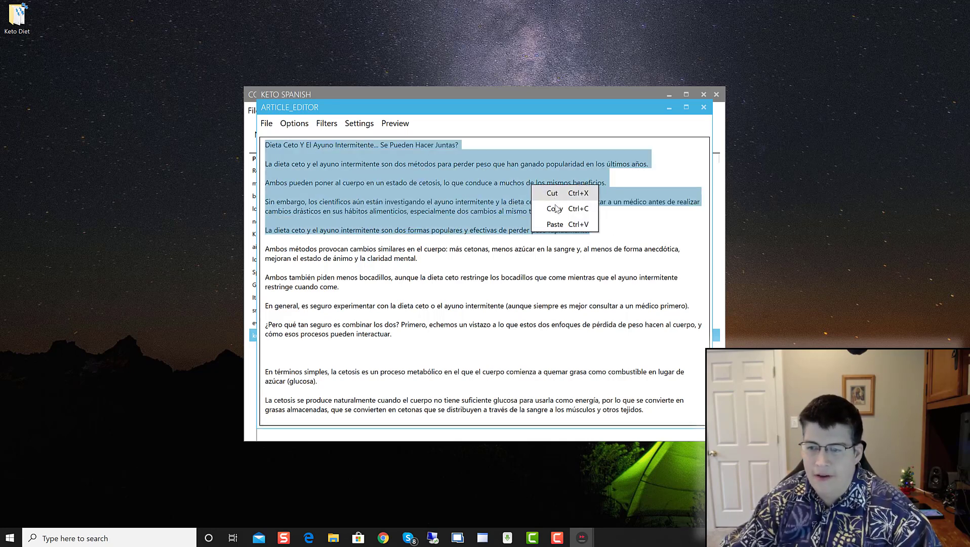
{"action": "left_click", "coordinate": [555, 209]}
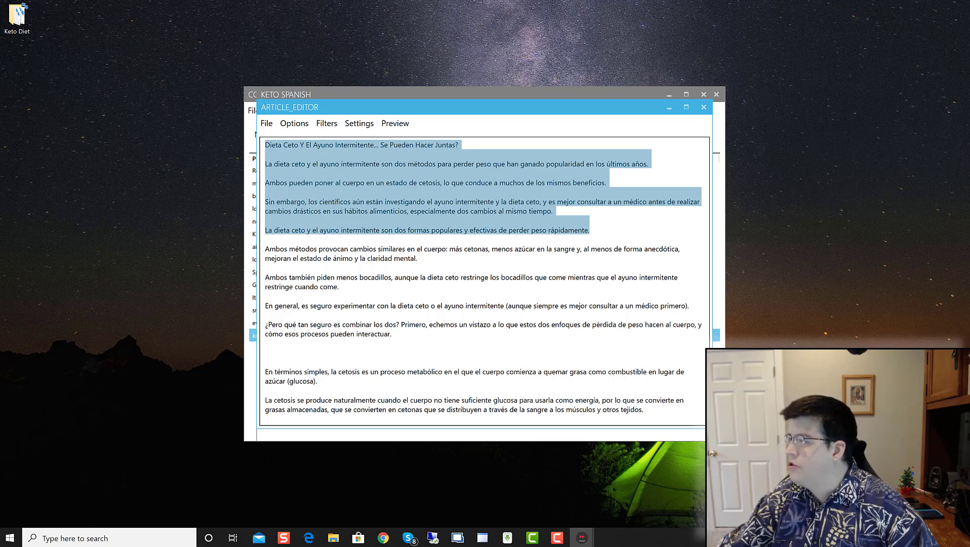
{"action": "key", "text": "alt+Tab"}
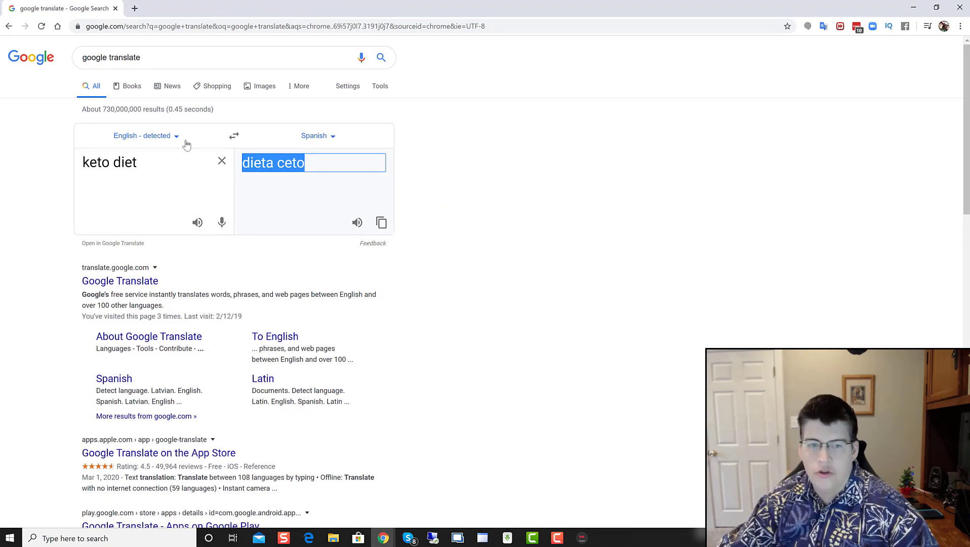
Step: Replace the old source text with the copied Spanish paragraphs and translate them into English
{"action": "left_click_drag", "start_coordinate": [153, 161], "coordinate": [10, 161]}
{"action": "key", "text": "ctrl+v"}
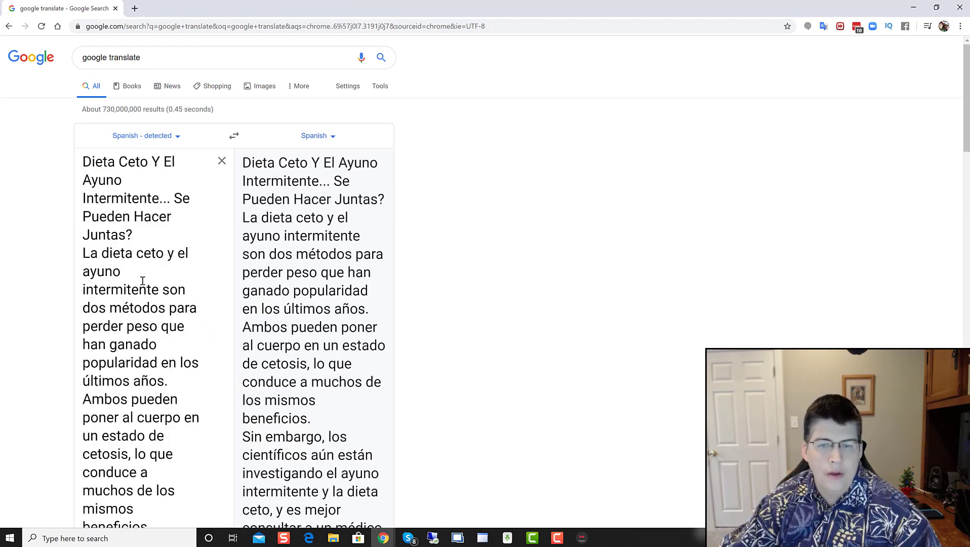
{"action": "left_click", "coordinate": [324, 133]}
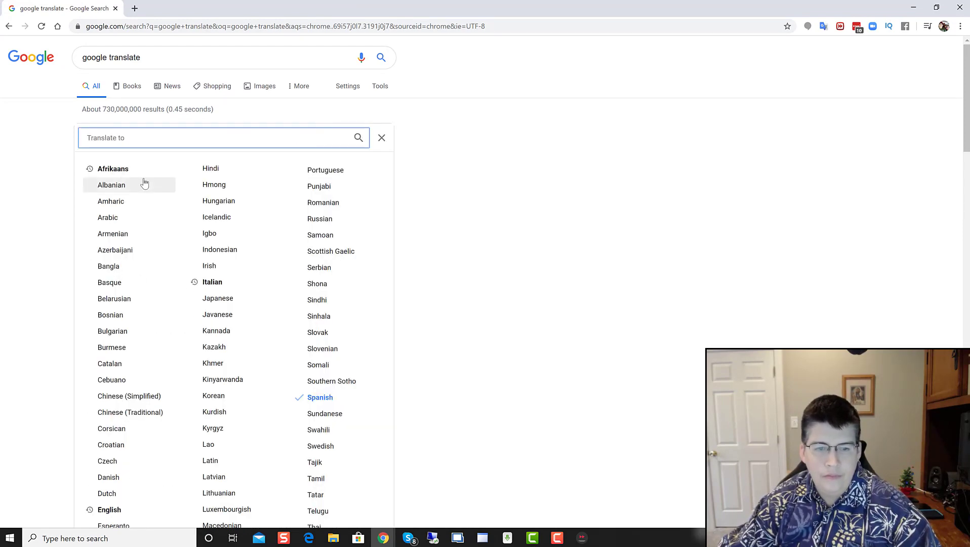
{"action": "left_click", "coordinate": [118, 511]}
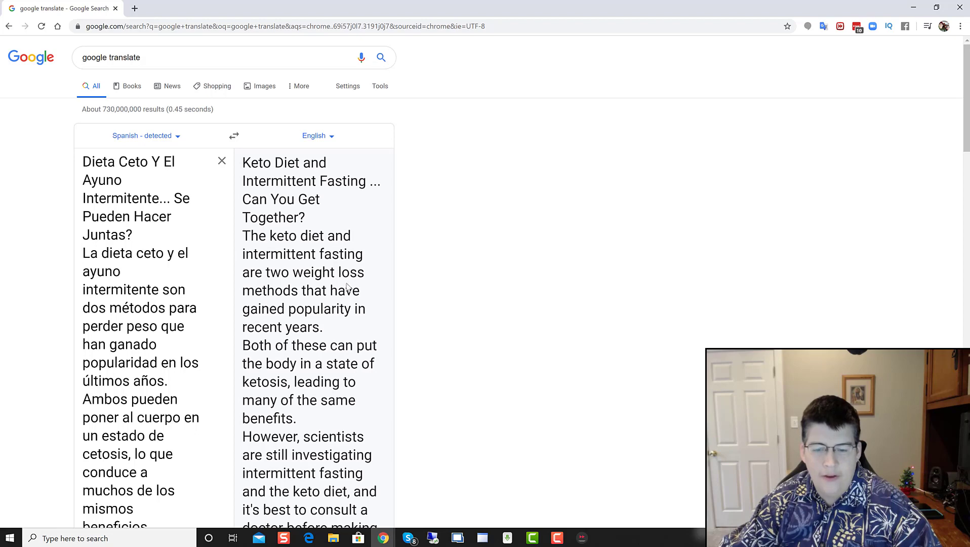
Step: Read through the English translation, then minimize Chrome
{"action": "scroll", "coordinate": [334, 411], "scroll_direction": "down", "scroll_amount": 7}
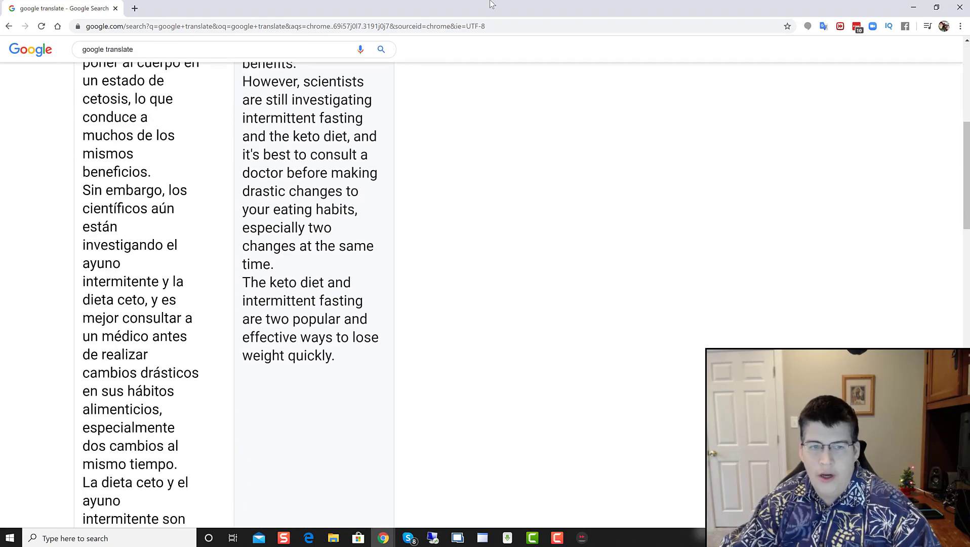
{"action": "scroll", "coordinate": [222, 317], "scroll_direction": "up", "scroll_amount": 7}
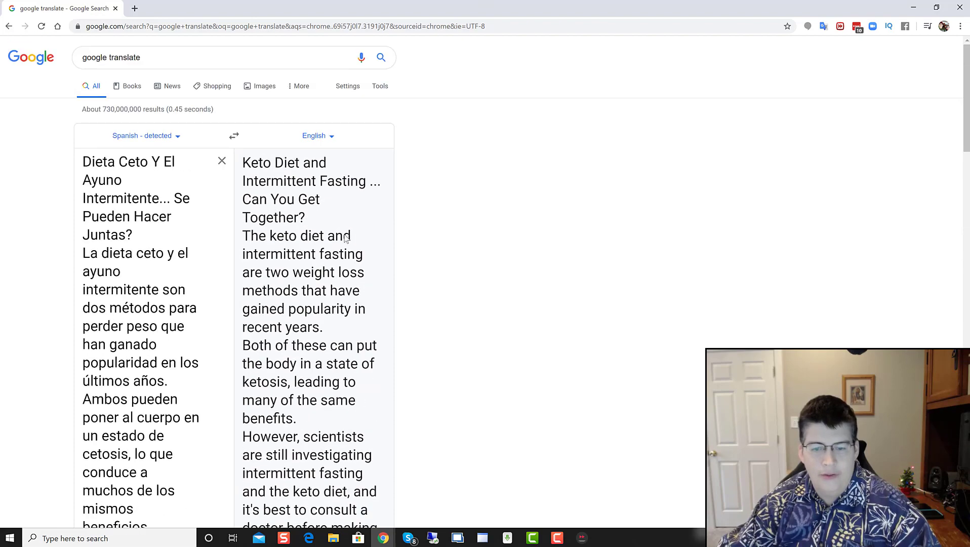
{"action": "scroll", "coordinate": [185, 351], "scroll_direction": "down", "scroll_amount": 6}
{"action": "scroll", "coordinate": [140, 135], "scroll_direction": "up", "scroll_amount": 6}
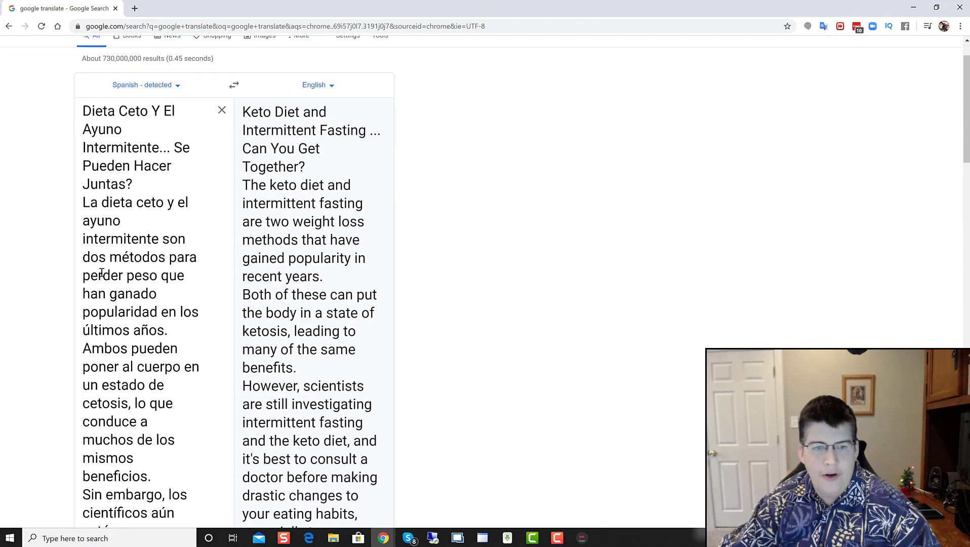
{"action": "left_click", "coordinate": [912, 7]}
Step: Remove the extra blank lines before 'En términos simples' and under '¿De otra manera? Rápido.'
{"action": "scroll", "coordinate": [384, 342], "scroll_direction": "down", "scroll_amount": 1}
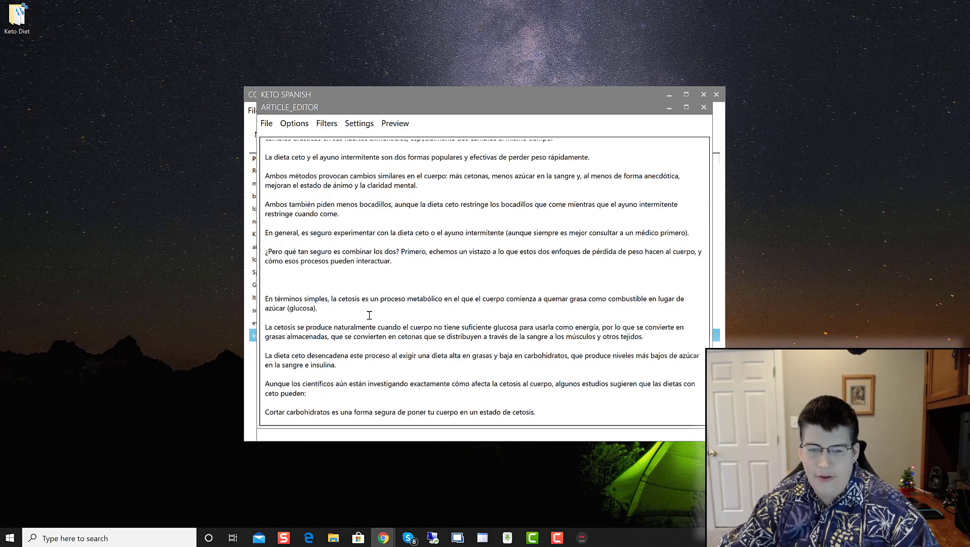
{"action": "left_click", "coordinate": [343, 277]}
{"action": "key", "text": "BackSpace"}
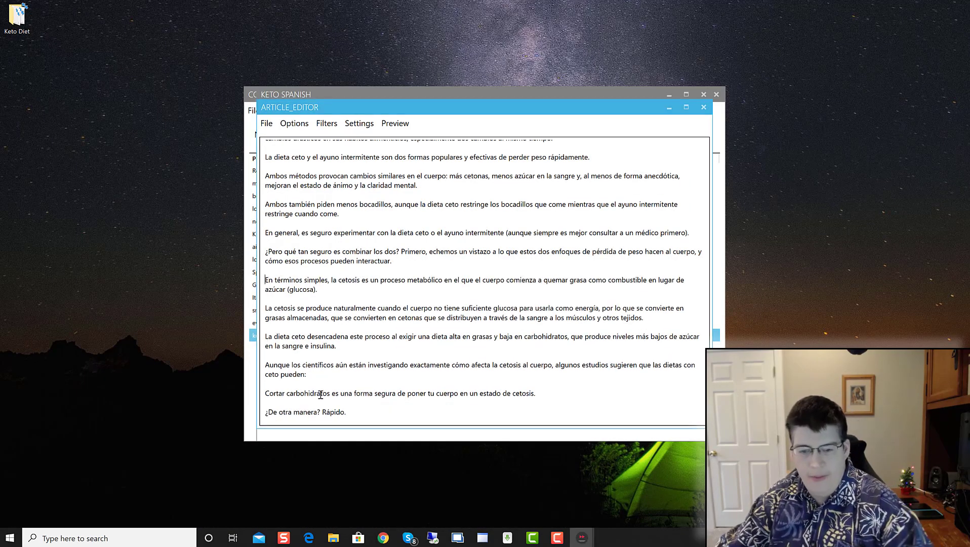
{"action": "scroll", "coordinate": [344, 298], "scroll_direction": "down", "scroll_amount": 1}
{"action": "scroll", "coordinate": [360, 324], "scroll_direction": "down", "scroll_amount": 1}
{"action": "scroll", "coordinate": [362, 326], "scroll_direction": "down", "scroll_amount": 1}
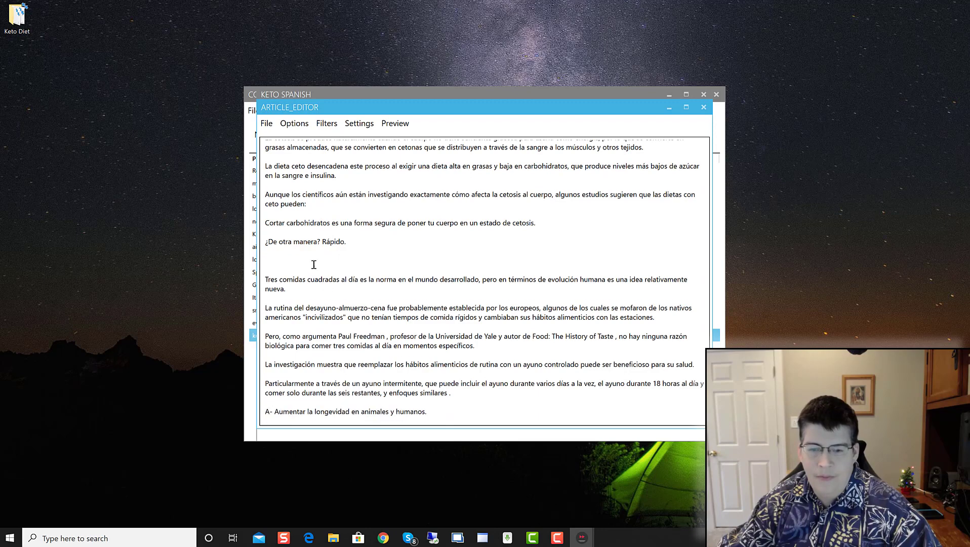
{"action": "left_click", "coordinate": [304, 257]}
{"action": "key", "text": "BackSpace"}
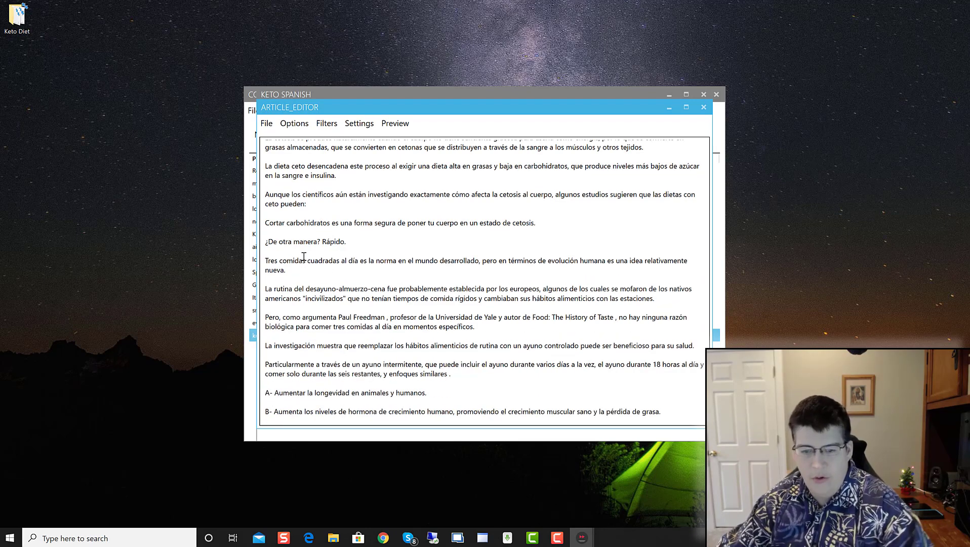
{"action": "scroll", "coordinate": [385, 294], "scroll_direction": "down", "scroll_amount": 4}
{"action": "scroll", "coordinate": [409, 311], "scroll_direction": "down", "scroll_amount": 4}
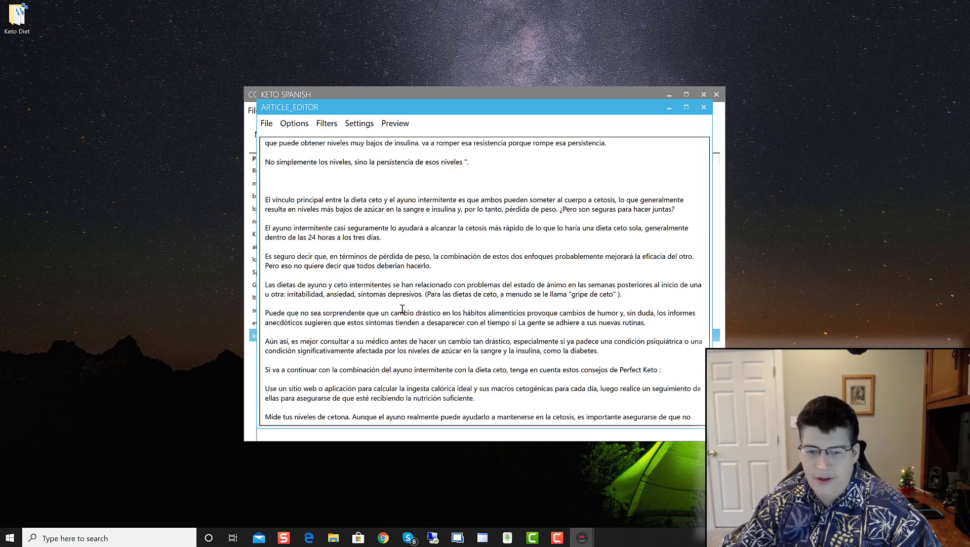
{"action": "left_click", "coordinate": [287, 163]}
{"action": "left_click", "coordinate": [268, 182]}
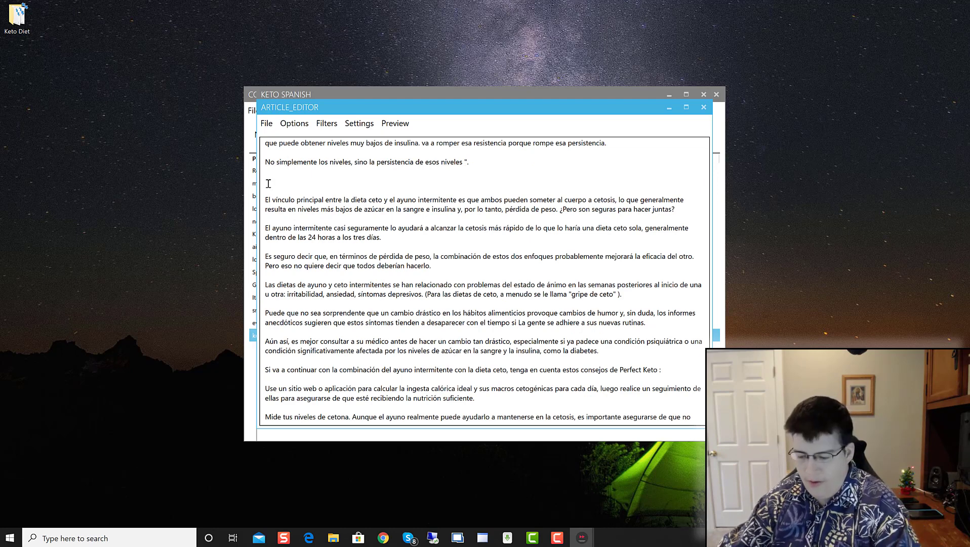
Step: Delete the trailing &nbsp; and 'Siguenos En Facebook' lines after the final 'cetosis!' sentence
{"action": "scroll", "coordinate": [309, 176], "scroll_direction": "down", "scroll_amount": 3}
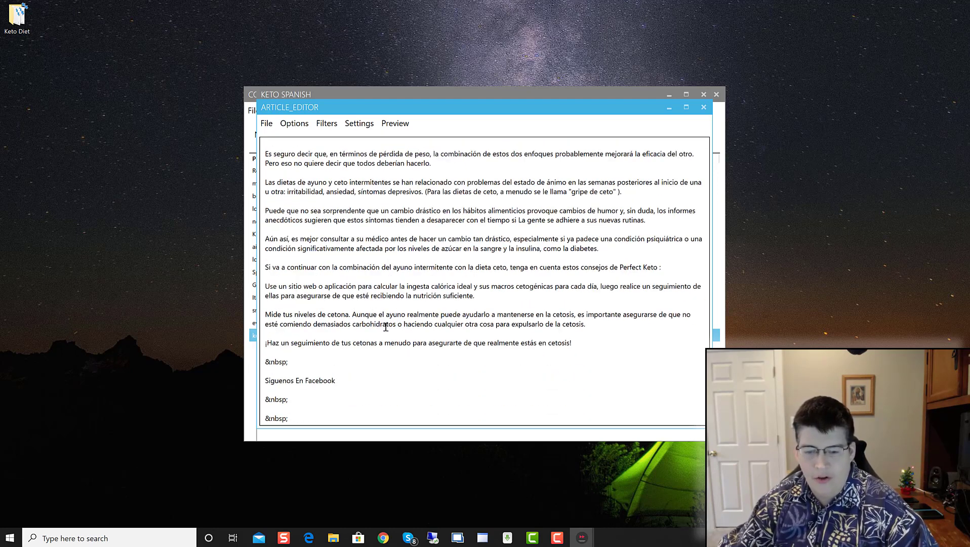
{"action": "left_click_drag", "start_coordinate": [318, 421], "coordinate": [245, 360]}
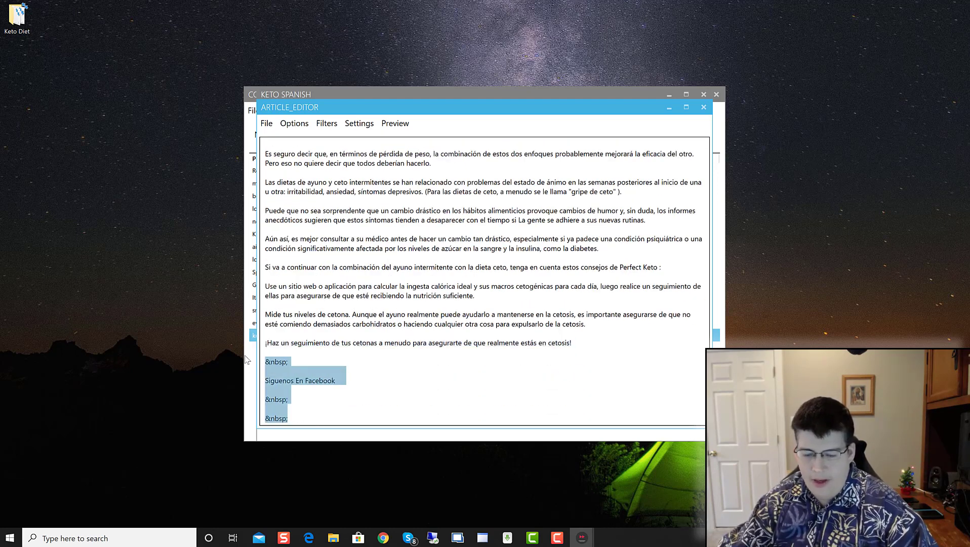
{"action": "key", "text": "BackSpace"}
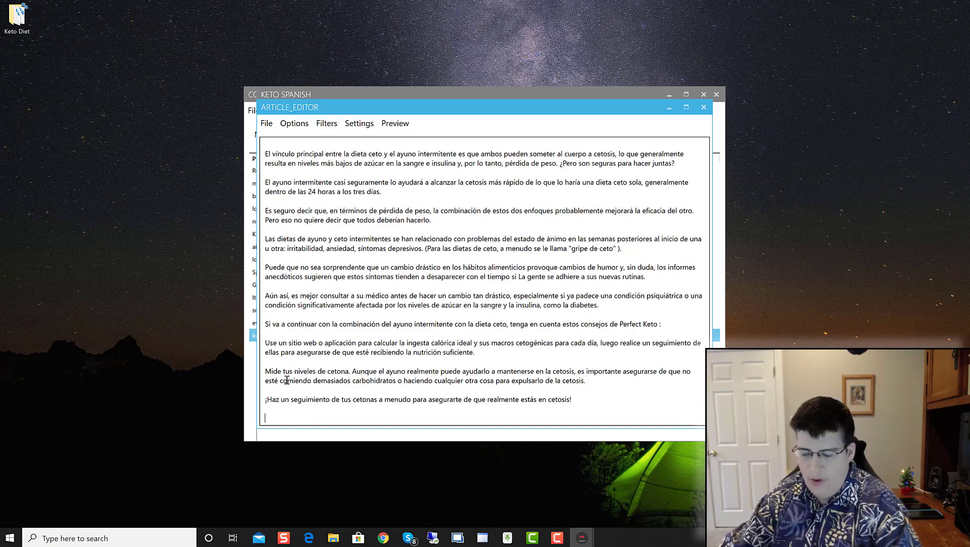
{"action": "key", "text": "BackSpace"}
{"action": "key", "text": "BackSpace"}
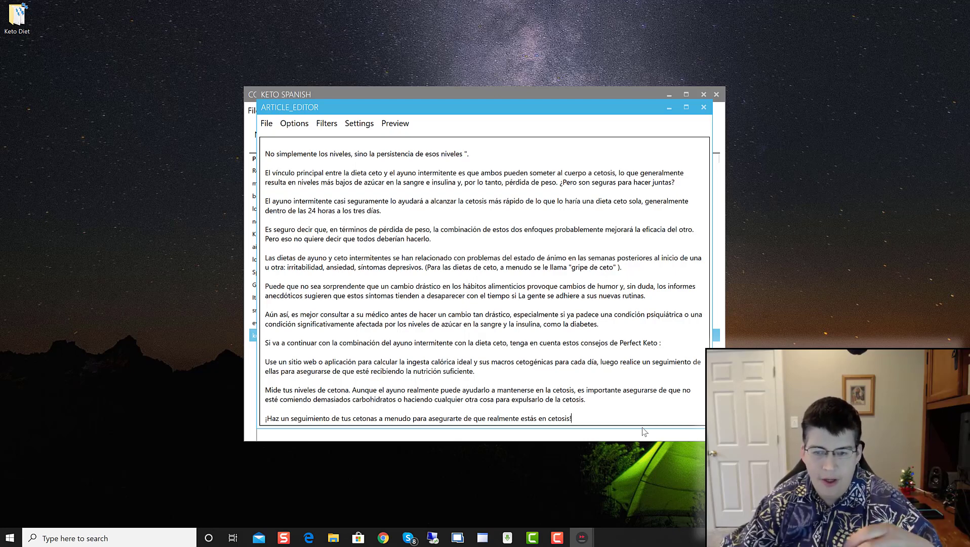
Step: Select the phrase 'podcast de Bulletproof Radio' higher up in the article
{"action": "scroll", "coordinate": [507, 440], "scroll_direction": "up", "scroll_amount": 3}
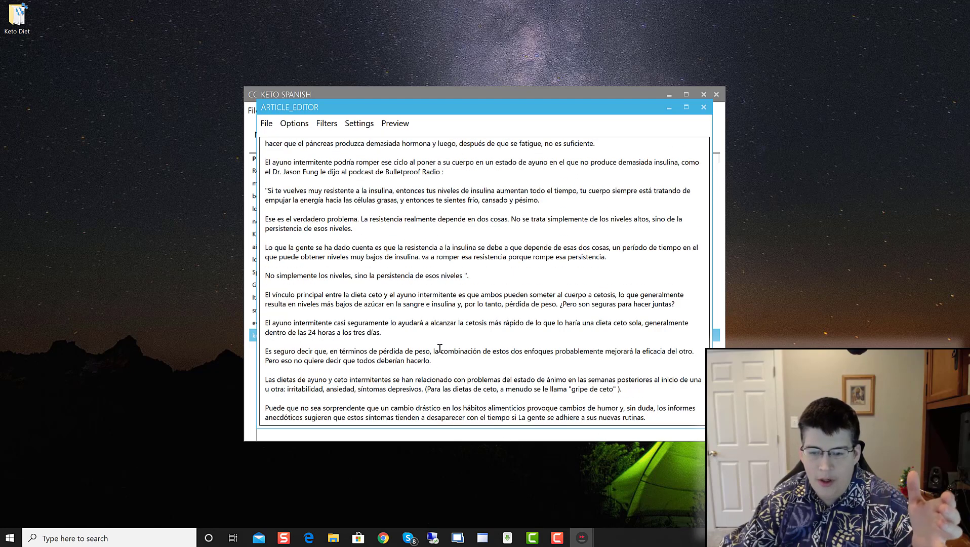
{"action": "scroll", "coordinate": [434, 361], "scroll_direction": "up", "scroll_amount": 1}
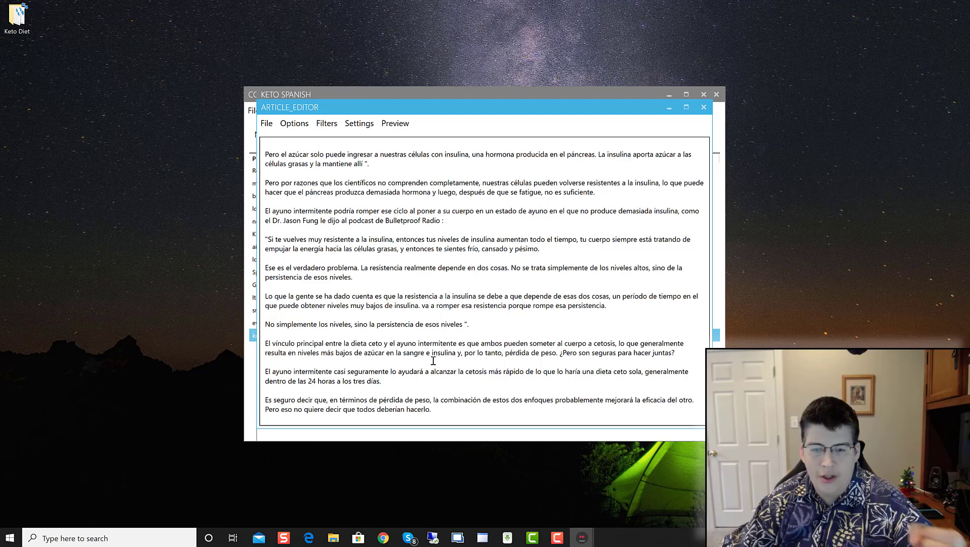
{"action": "scroll", "coordinate": [433, 361], "scroll_direction": "up", "scroll_amount": 1}
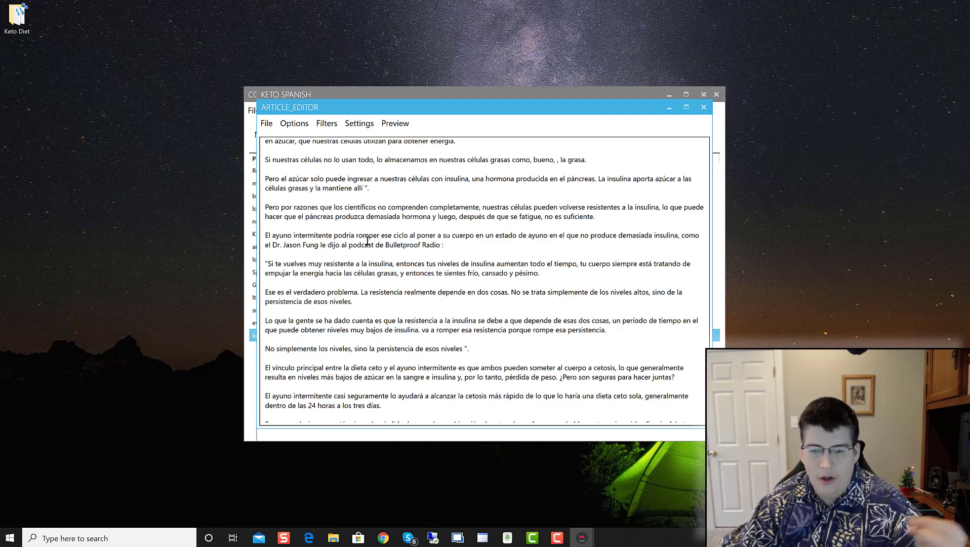
{"action": "left_click_drag", "start_coordinate": [349, 245], "coordinate": [441, 245]}
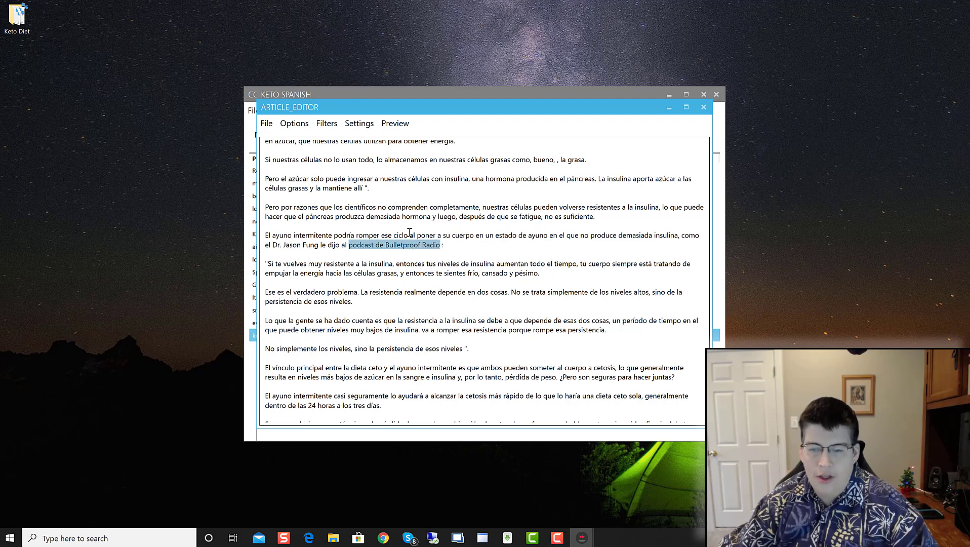
Step: Copy the selected phrase 'podcast de Bulletproof Radio'
{"action": "left_click", "coordinate": [330, 123]}
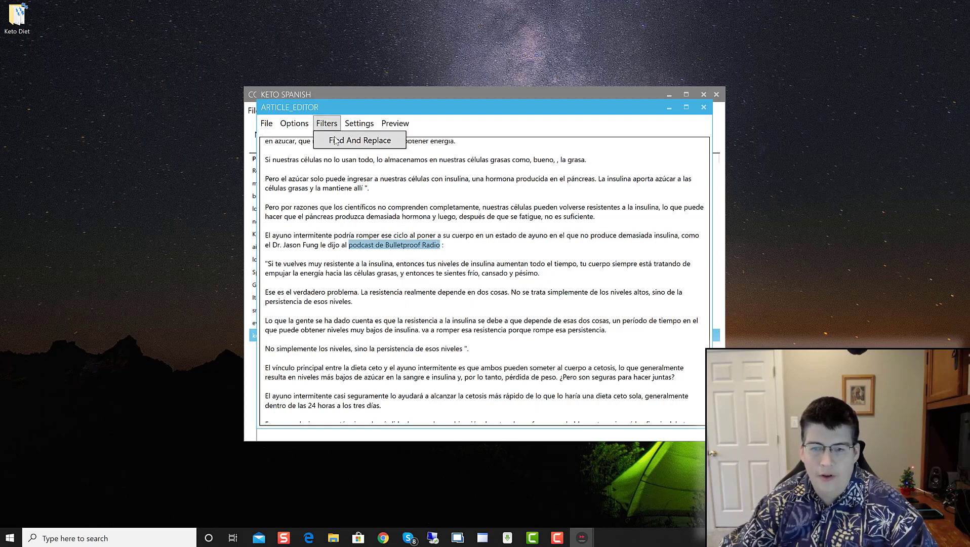
{"action": "right_click", "coordinate": [387, 246]}
{"action": "left_click", "coordinate": [409, 268]}
Step: Review the article from its title back down to its final paragraphs
{"action": "scroll", "coordinate": [382, 325], "scroll_direction": "up", "scroll_amount": 6}
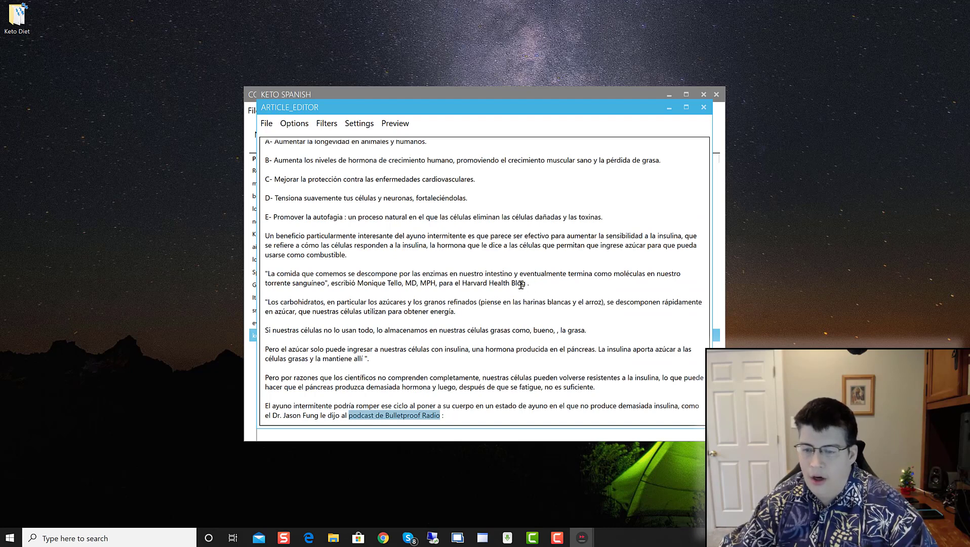
{"action": "scroll", "coordinate": [434, 283], "scroll_direction": "up", "scroll_amount": 6}
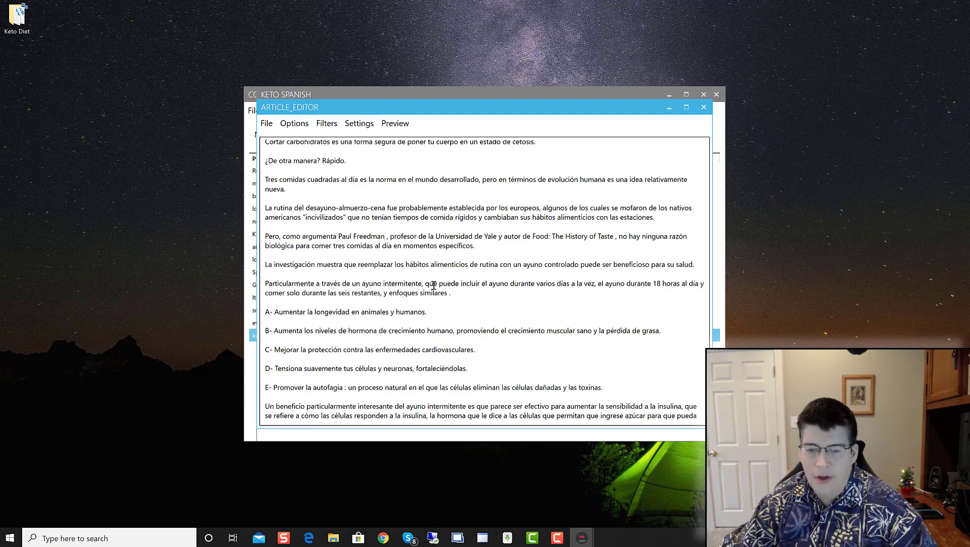
{"action": "scroll", "coordinate": [434, 285], "scroll_direction": "up", "scroll_amount": 6}
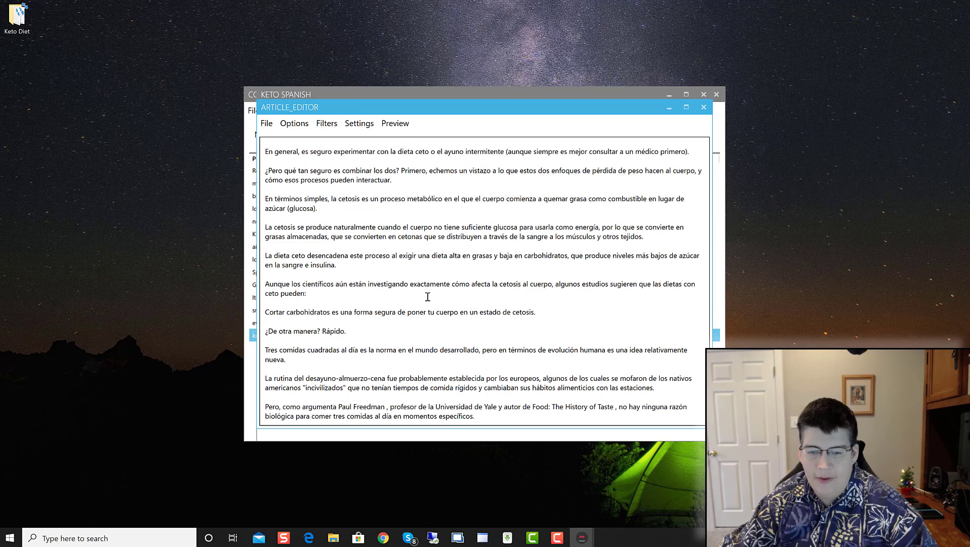
{"action": "scroll", "coordinate": [405, 314], "scroll_direction": "up", "scroll_amount": 4}
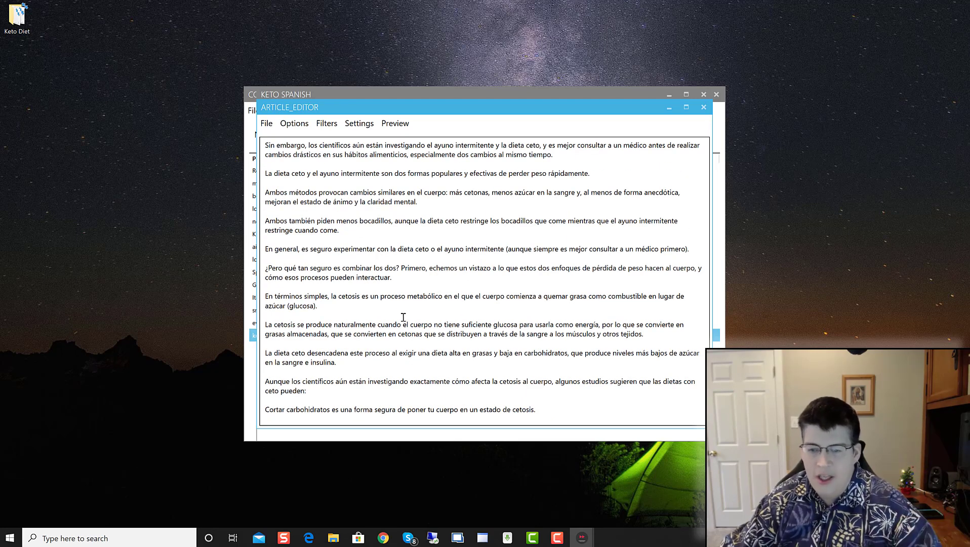
{"action": "scroll", "coordinate": [403, 317], "scroll_direction": "up", "scroll_amount": 3}
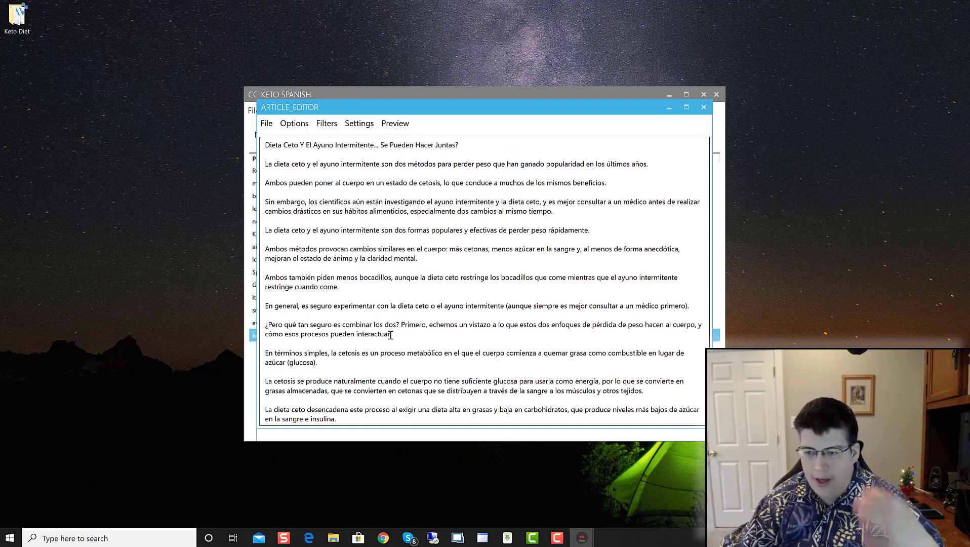
{"action": "scroll", "coordinate": [355, 344], "scroll_direction": "down", "scroll_amount": 18}
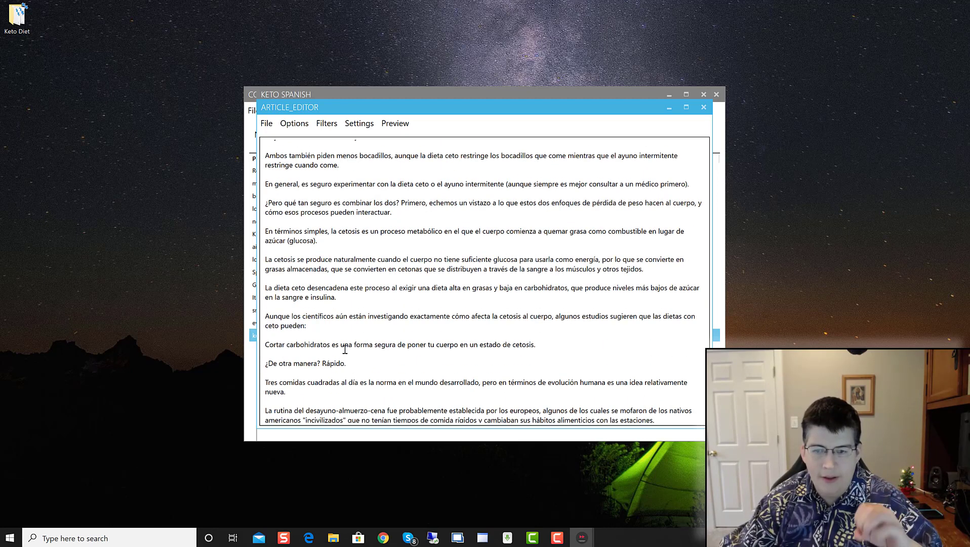
{"action": "scroll", "coordinate": [344, 349], "scroll_direction": "down", "scroll_amount": 15}
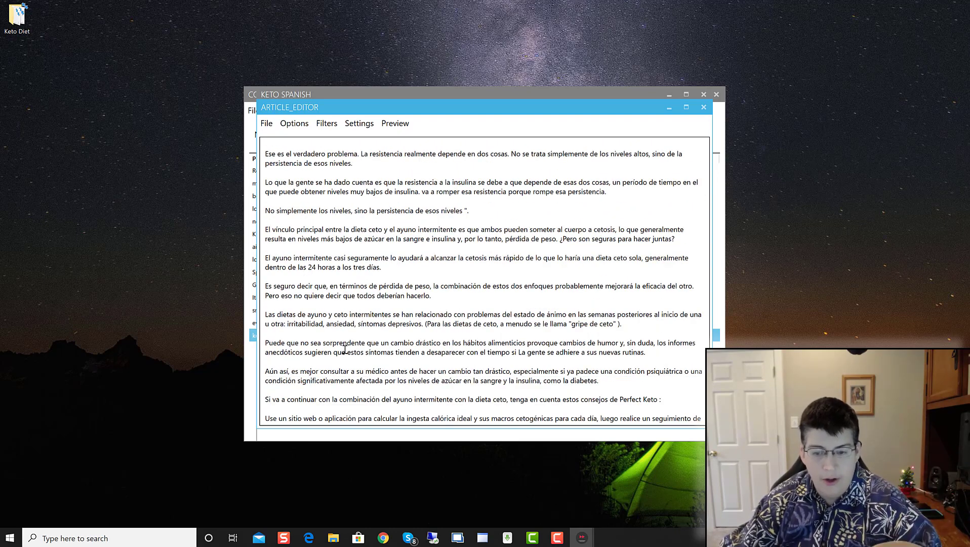
{"action": "scroll", "coordinate": [345, 349], "scroll_direction": "down", "scroll_amount": 3}
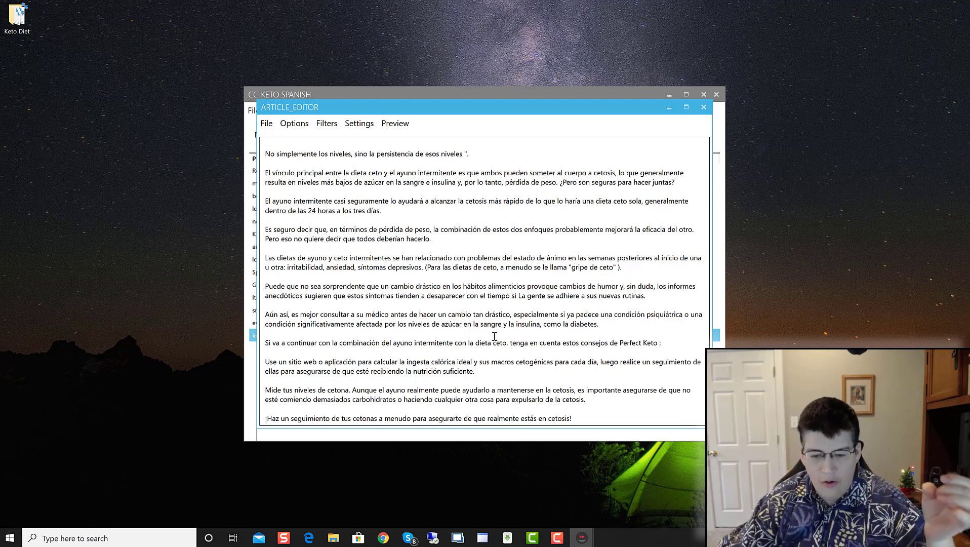
{"action": "left_click", "coordinate": [299, 125]}
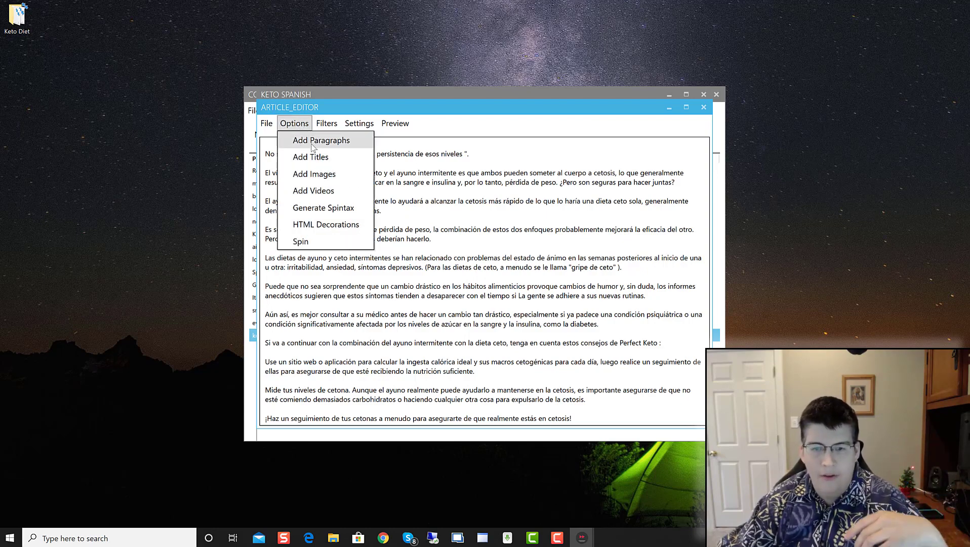
Step: Wrap the article text in <p> paragraph tags with Add Paragraphs and check the result
{"action": "left_click", "coordinate": [312, 146]}
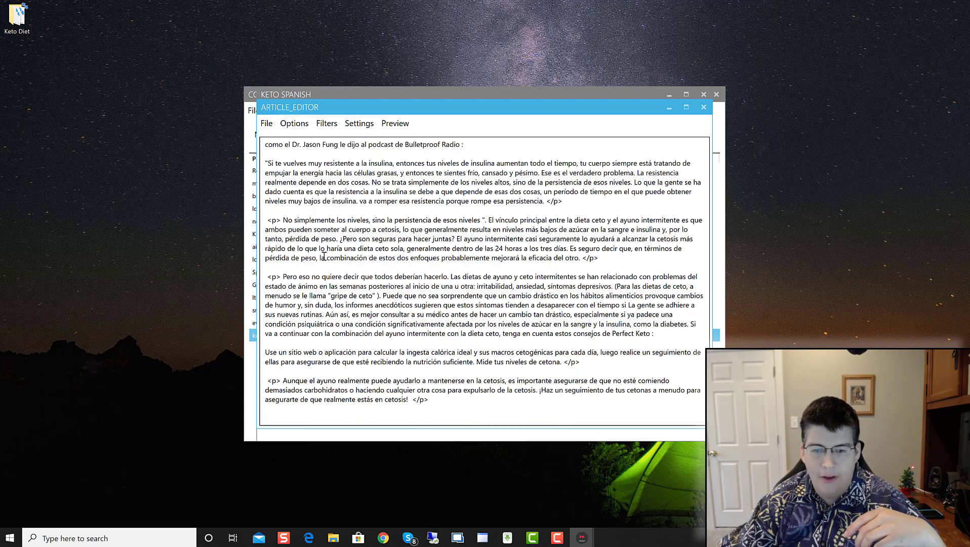
{"action": "scroll", "coordinate": [322, 265], "scroll_direction": "up", "scroll_amount": 8}
{"action": "scroll", "coordinate": [322, 265], "scroll_direction": "up", "scroll_amount": 6}
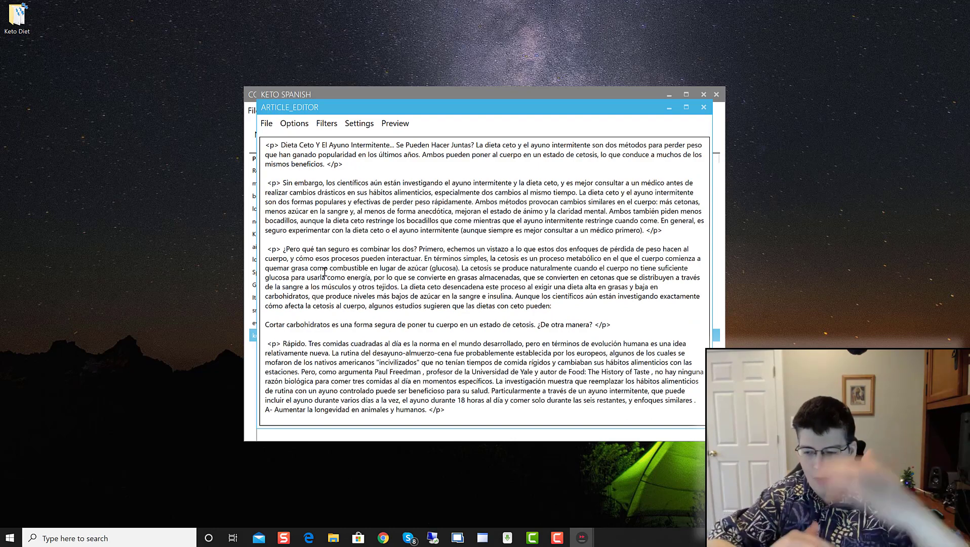
{"action": "scroll", "coordinate": [304, 338], "scroll_direction": "down", "scroll_amount": 10}
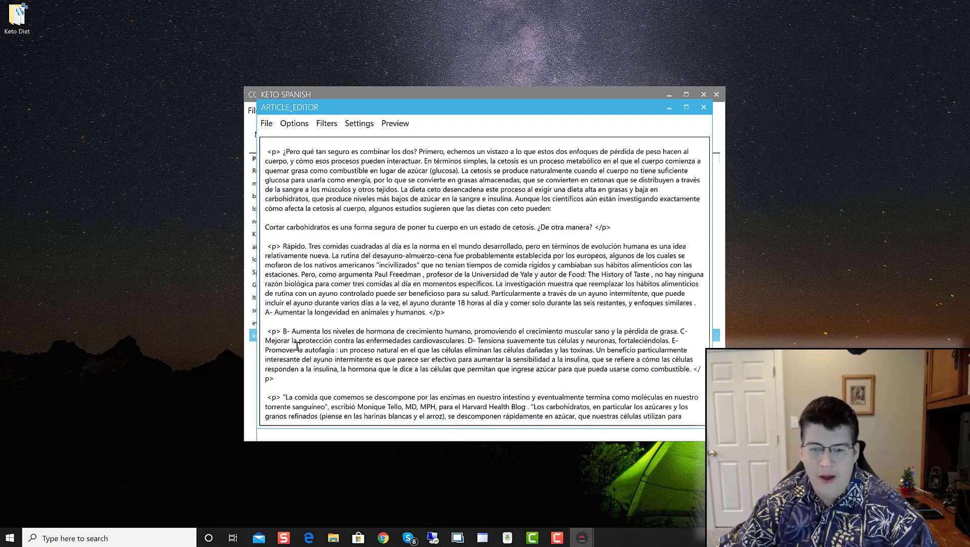
{"action": "scroll", "coordinate": [304, 338], "scroll_direction": "down", "scroll_amount": 4}
{"action": "scroll", "coordinate": [303, 338], "scroll_direction": "up", "scroll_amount": 3}
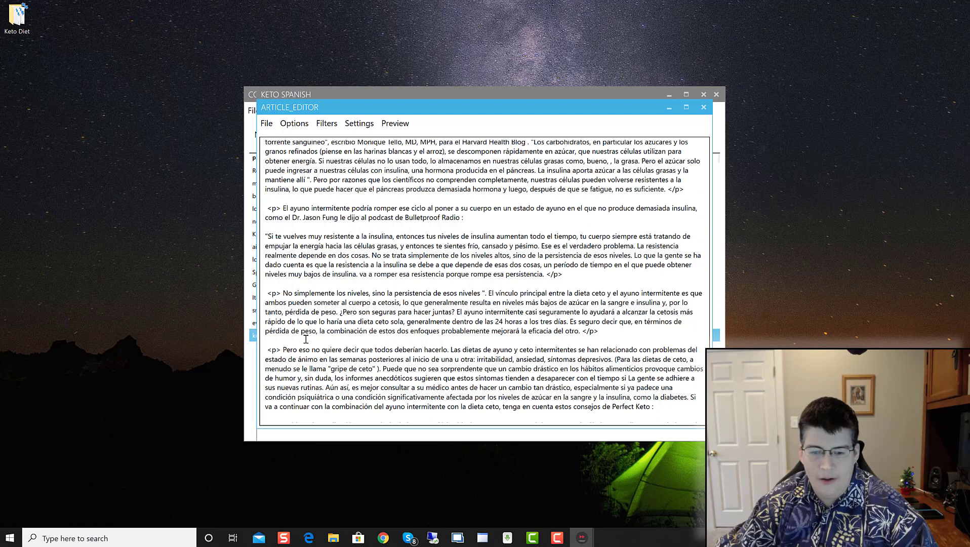
{"action": "scroll", "coordinate": [305, 339], "scroll_direction": "down", "scroll_amount": 3}
{"action": "scroll", "coordinate": [308, 339], "scroll_direction": "up", "scroll_amount": 15}
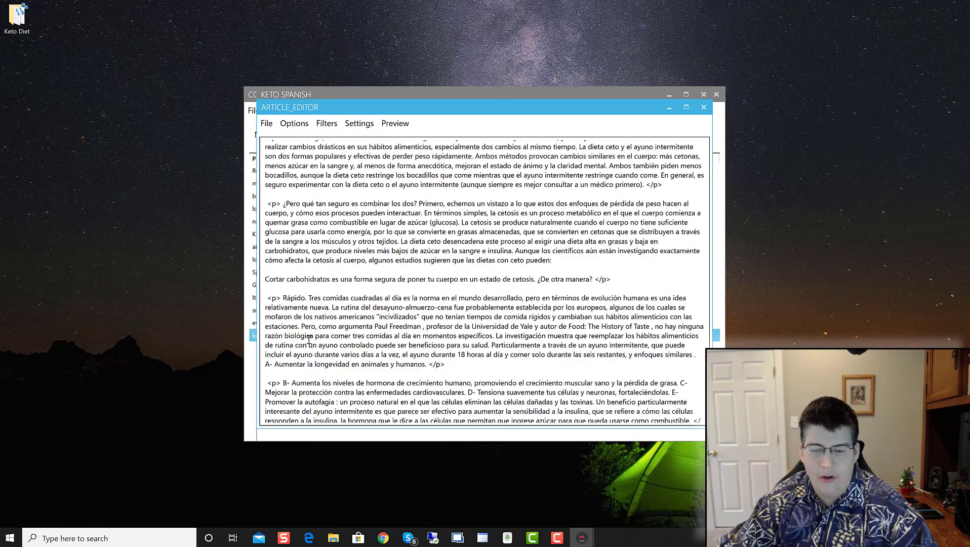
Step: Try the Spin option and text filters, then show the article as a rendered preview
{"action": "left_click", "coordinate": [294, 123]}
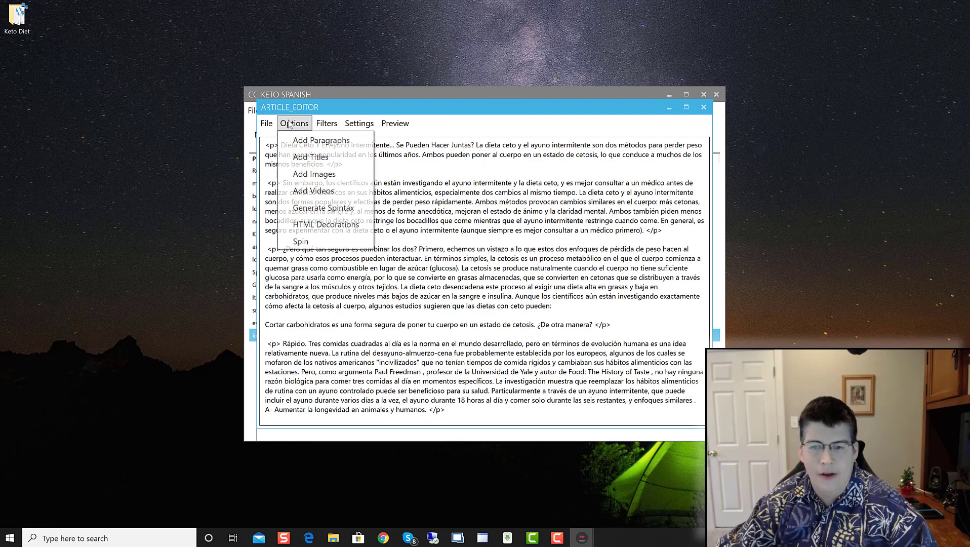
{"action": "mouse_move", "coordinate": [327, 123]}
{"action": "mouse_move", "coordinate": [294, 123]}
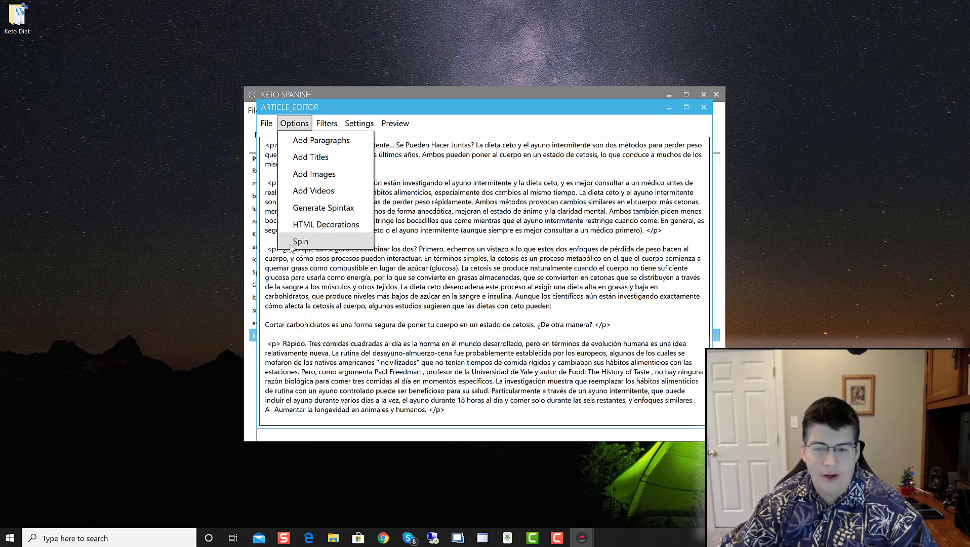
{"action": "left_click", "coordinate": [299, 243]}
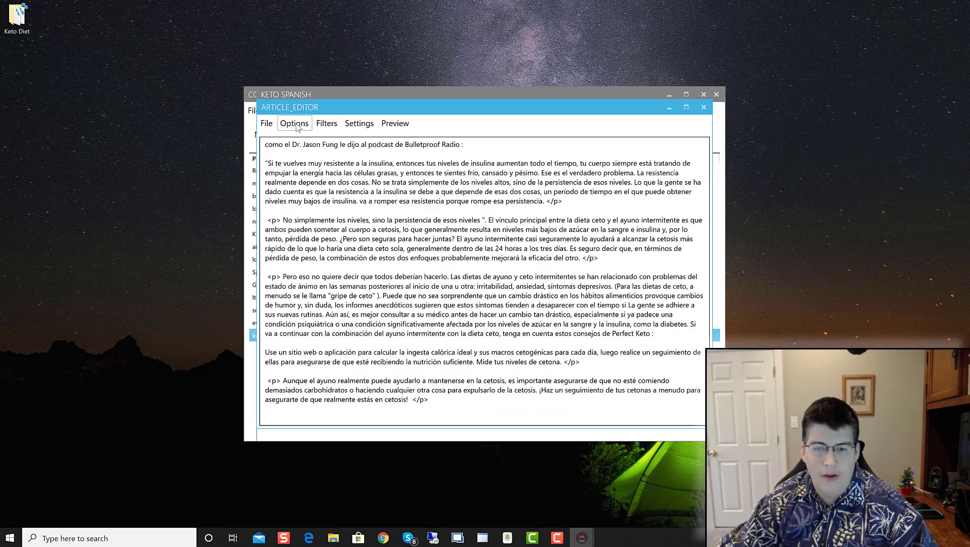
{"action": "left_click", "coordinate": [298, 126]}
{"action": "left_click", "coordinate": [303, 245]}
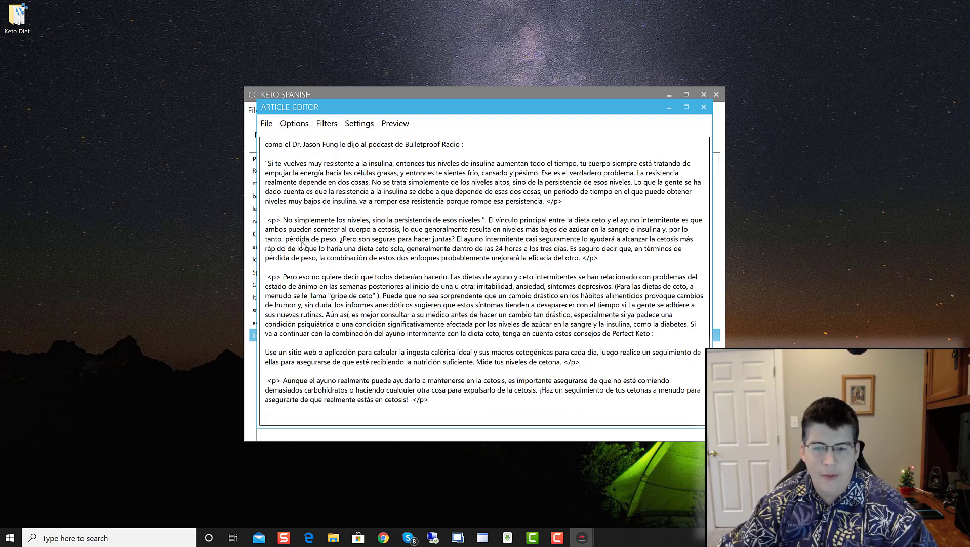
{"action": "left_click", "coordinate": [332, 119]}
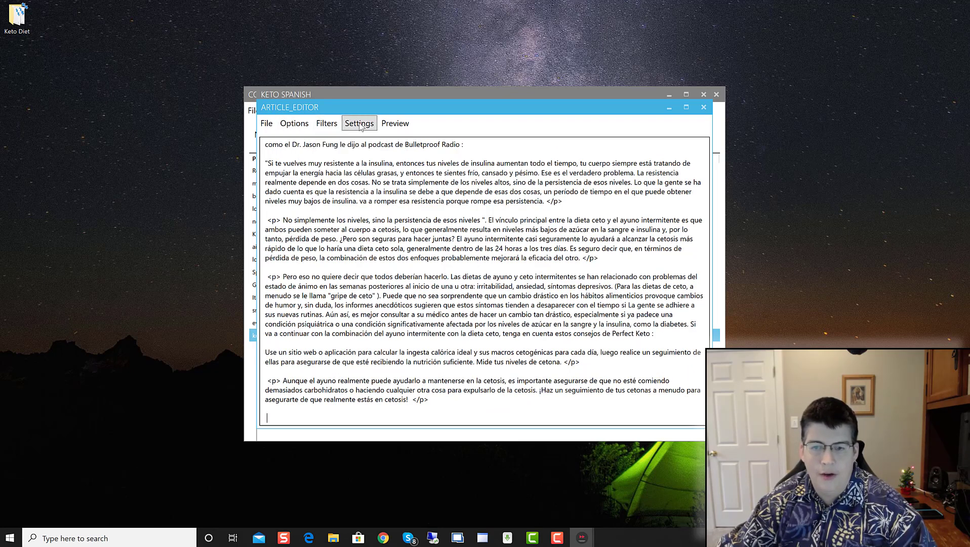
{"action": "left_click", "coordinate": [394, 124]}
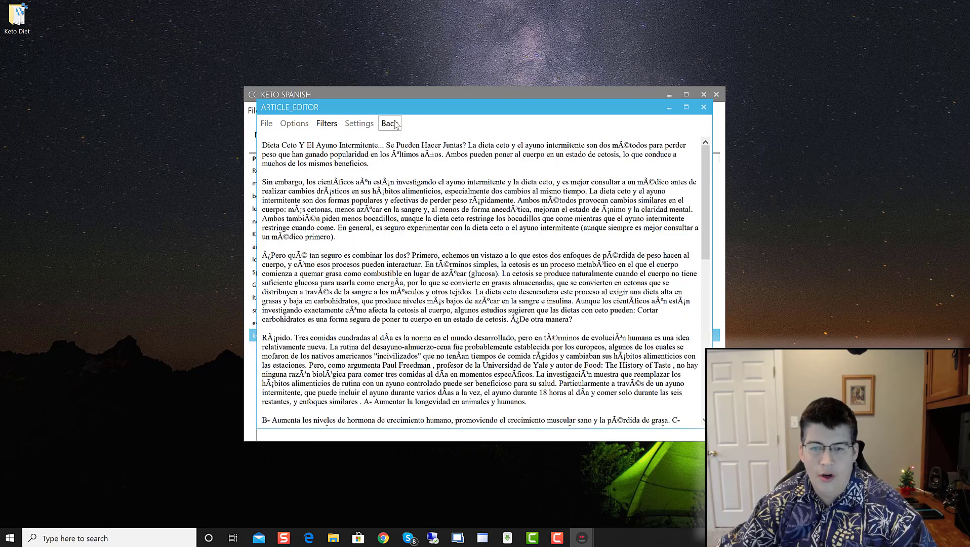
Step: Leave the preview, then close the article editor and the keto spanish articles window
{"action": "left_click", "coordinate": [395, 124]}
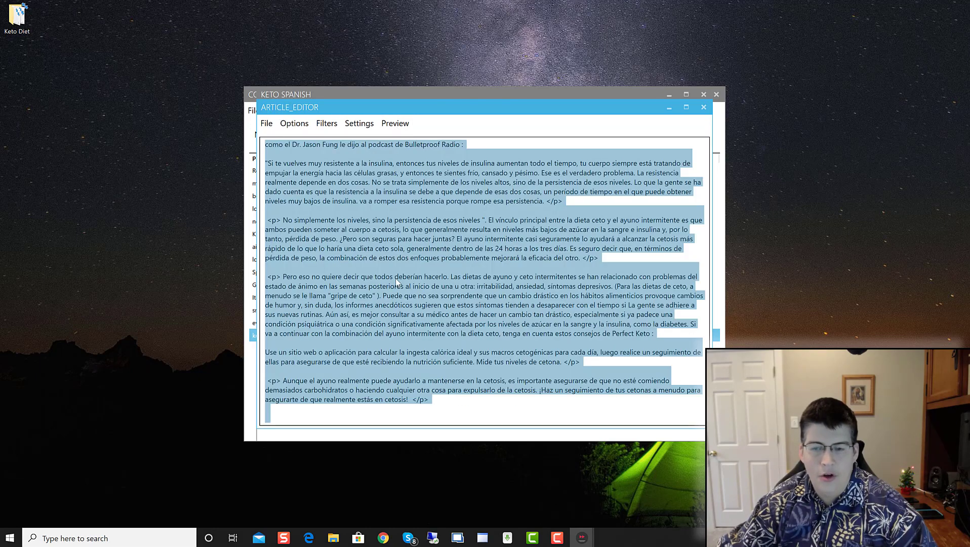
{"action": "scroll", "coordinate": [395, 278], "scroll_direction": "down", "scroll_amount": 5}
{"action": "right_click", "coordinate": [390, 285]}
{"action": "left_click", "coordinate": [383, 251]}
{"action": "scroll", "coordinate": [383, 250], "scroll_direction": "up", "scroll_amount": 9}
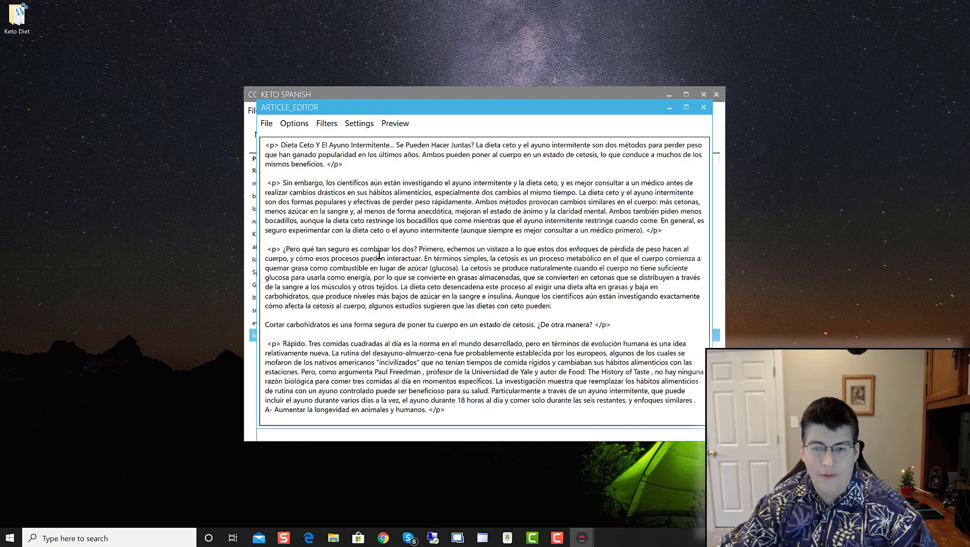
{"action": "left_click", "coordinate": [702, 109]}
{"action": "left_click", "coordinate": [693, 412]}
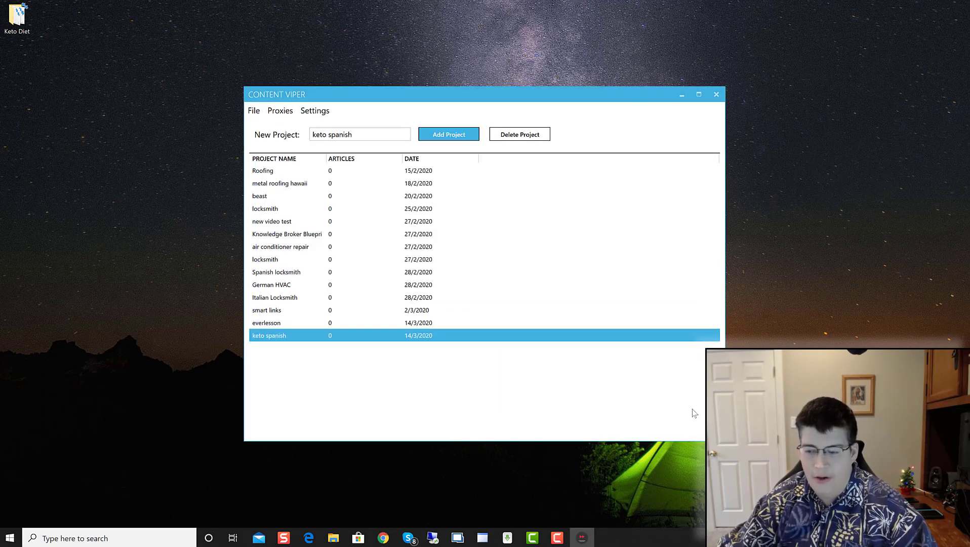